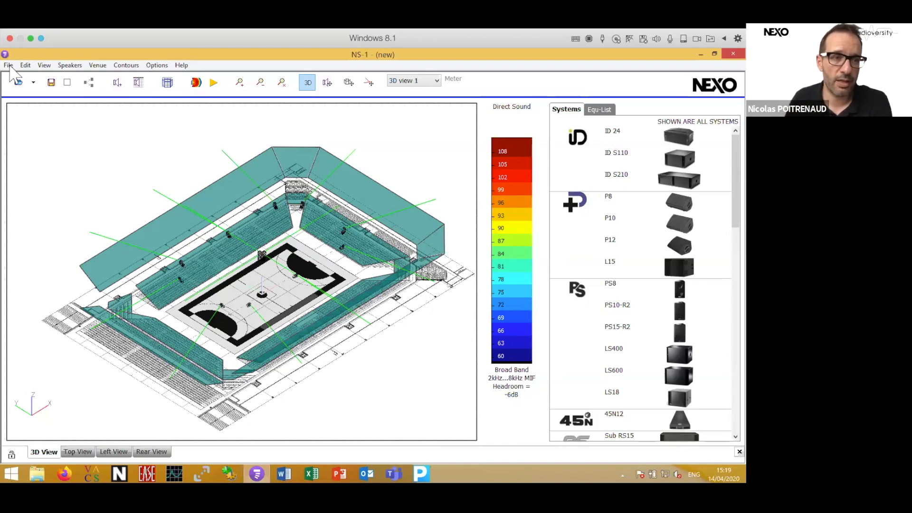
- Start a new empty project and narrow the speaker systems list to enlarge the 3D view
left_click(9, 66)
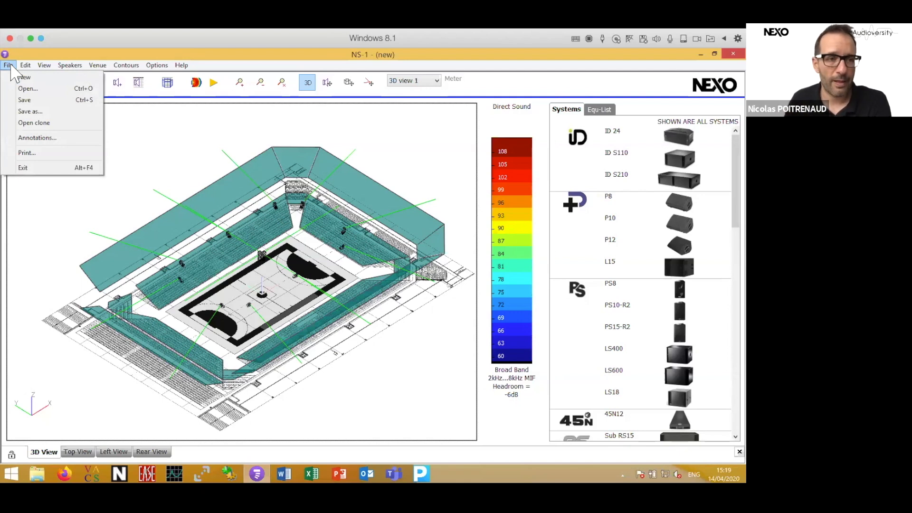
left_click(31, 77)
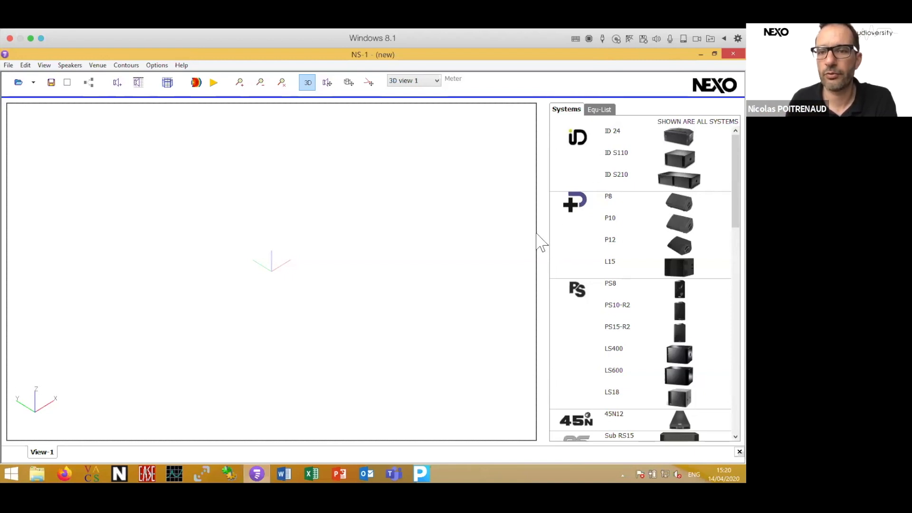
left_click_drag(548, 233, 594, 231)
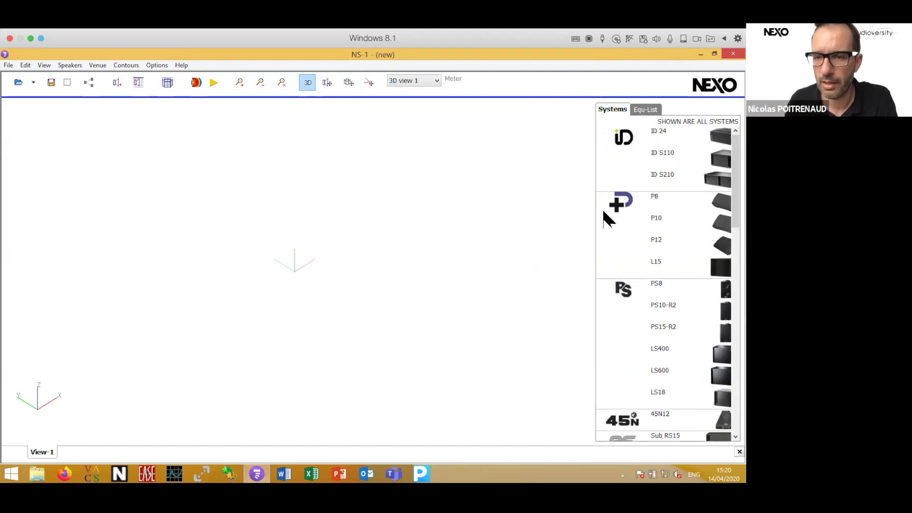
left_click_drag(594, 220, 583, 223)
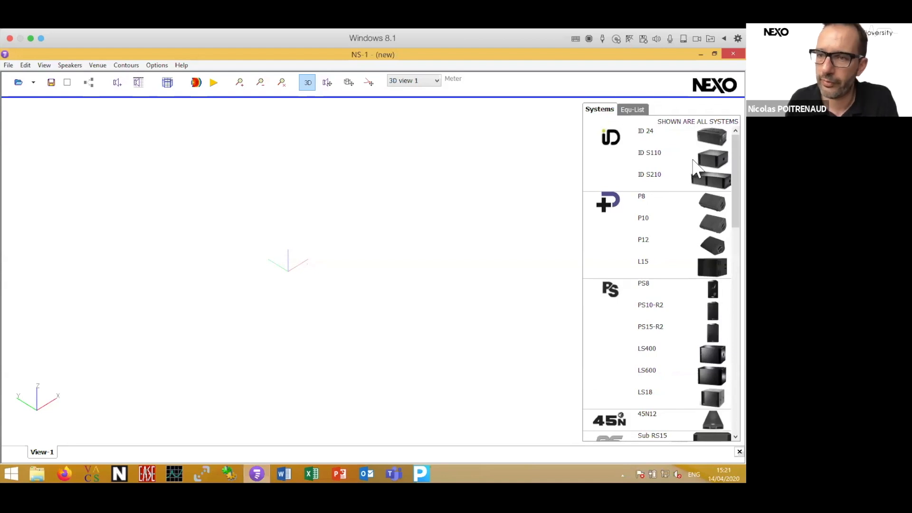
- Cycle the speaker list filter through currently available and discontinued systems, returning to all systems
double_click(680, 121)
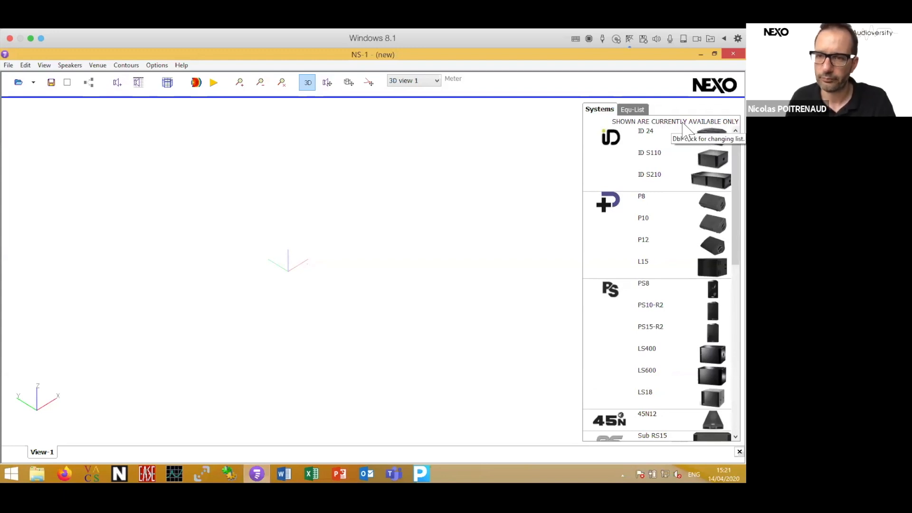
double_click(683, 123)
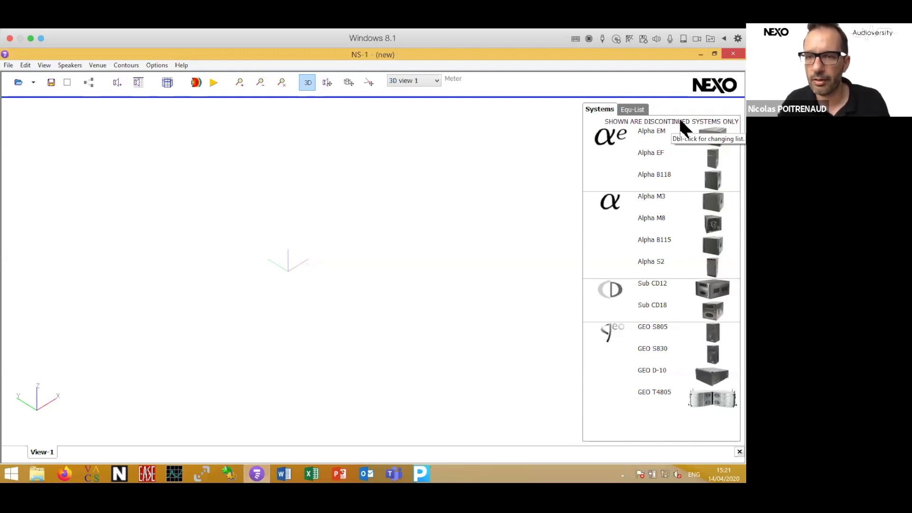
double_click(681, 122)
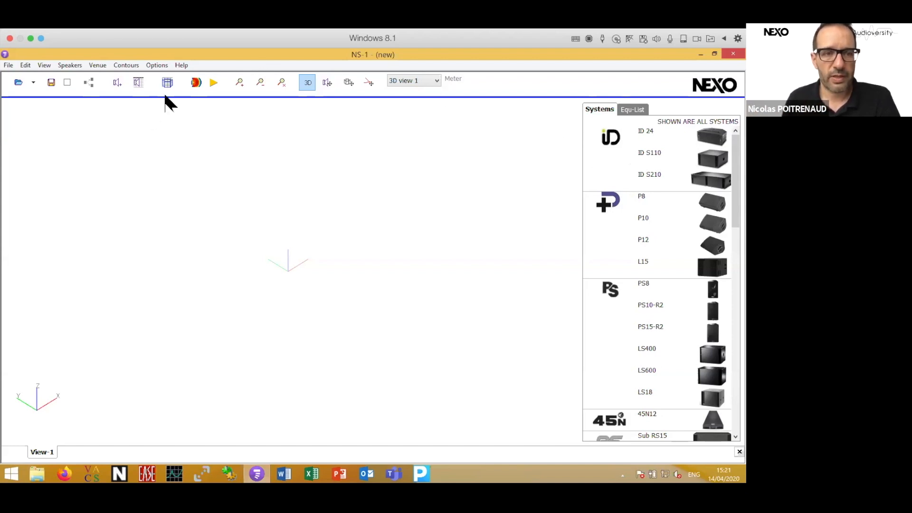
- Confirm Meter as the project's distance unit with conversion of entered values enabled
left_click(157, 65)
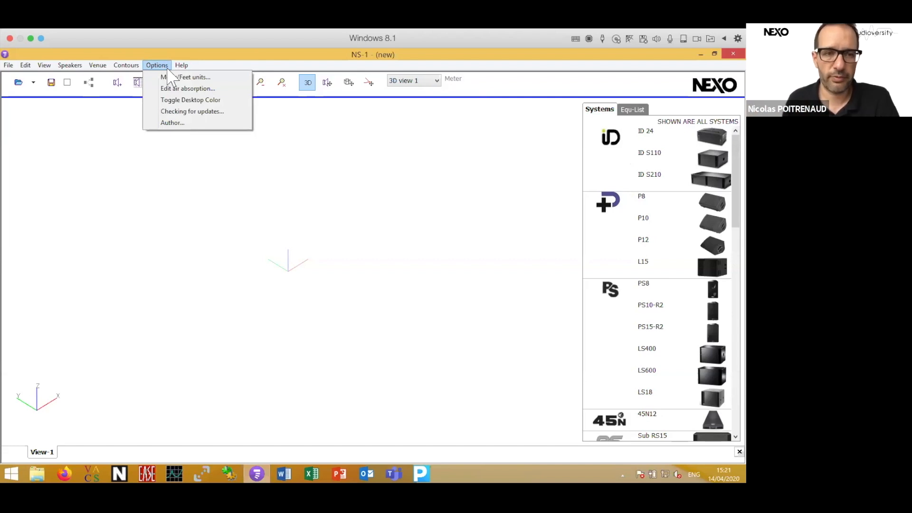
left_click(174, 77)
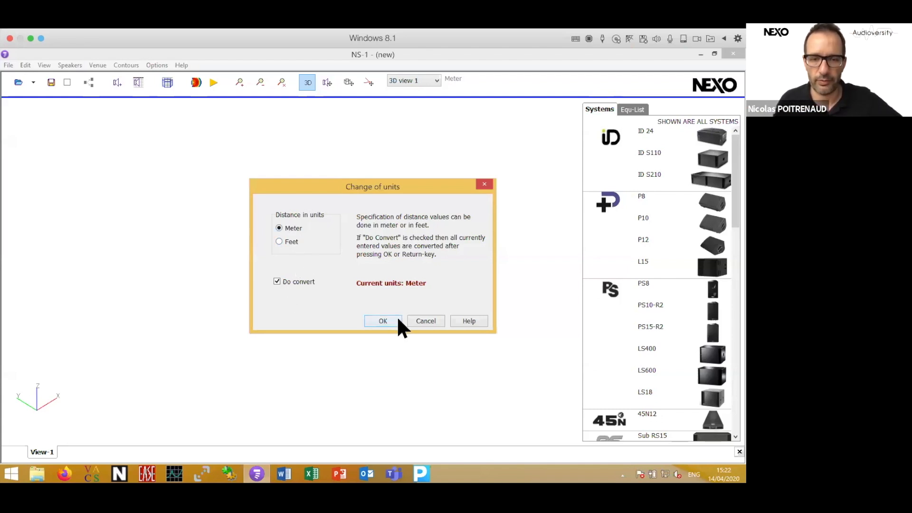
left_click(383, 321)
- Set the air absorption parameters to 16 °C and 40 % relative humidity
left_click(158, 66)
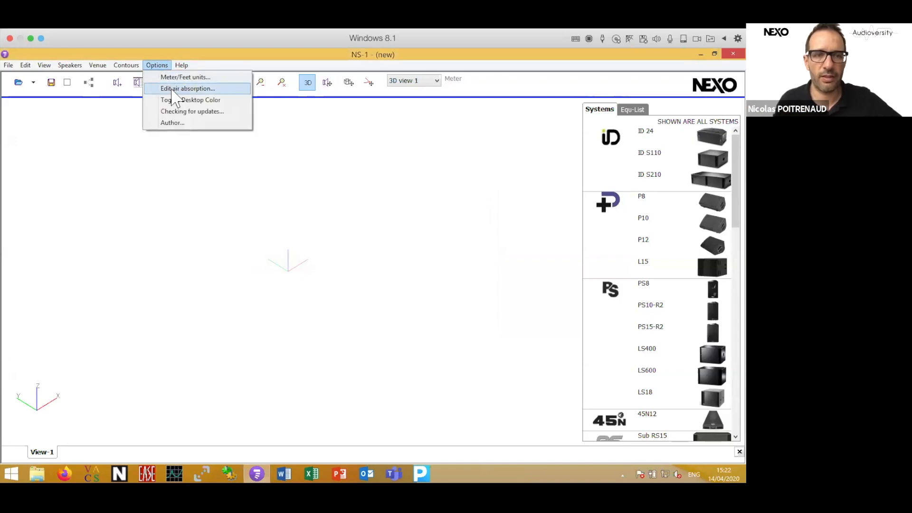
left_click(172, 90)
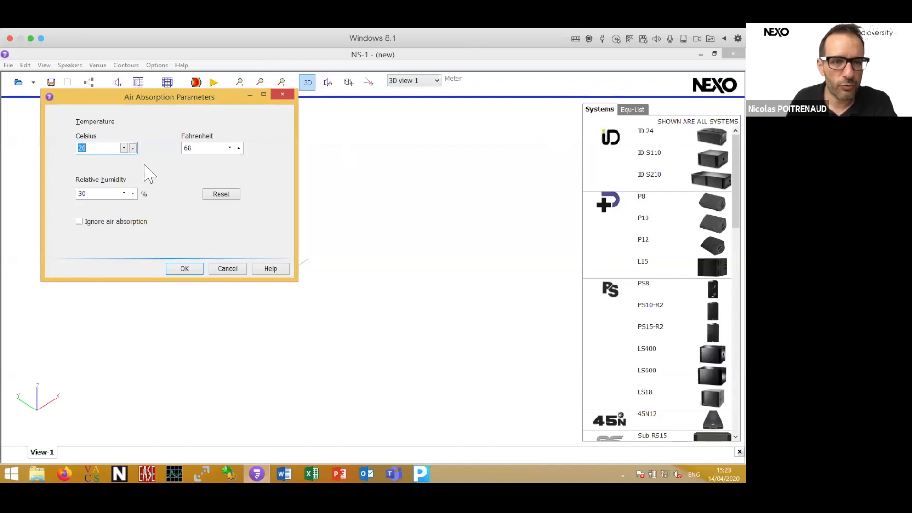
type("16")
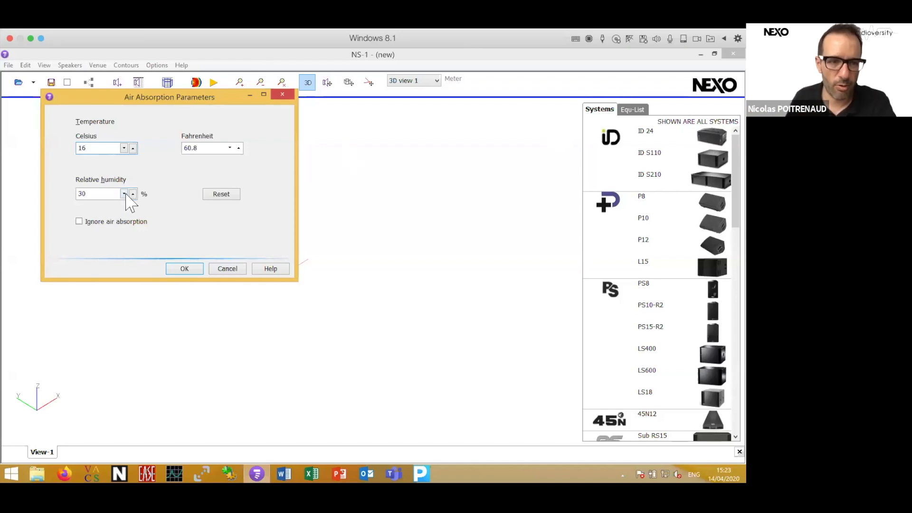
double_click(92, 193)
type("40")
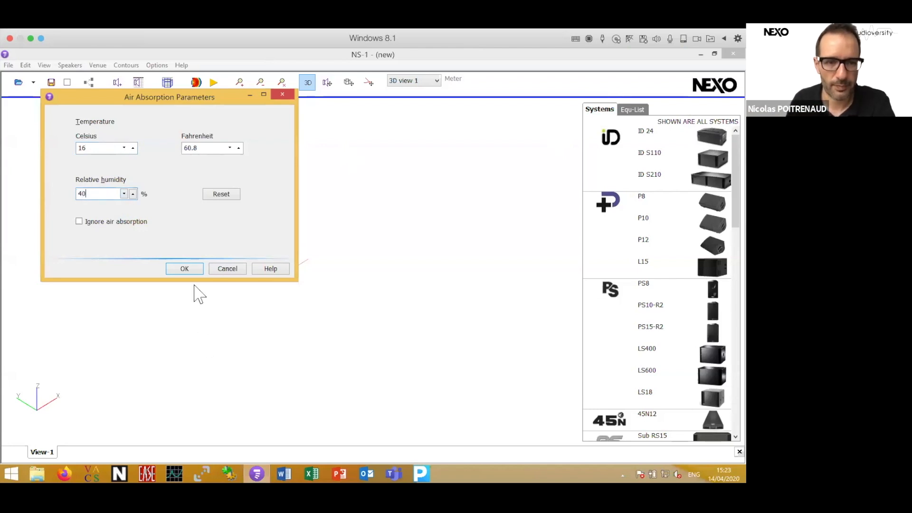
left_click(186, 269)
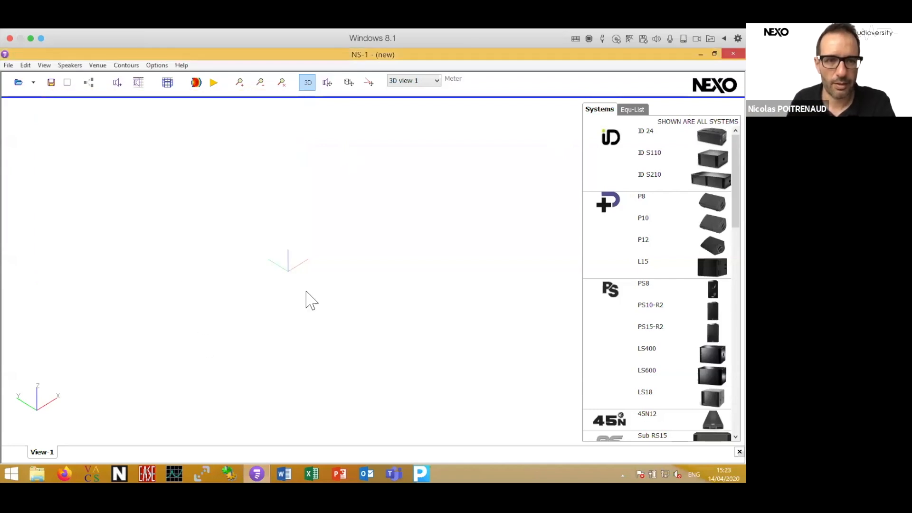
- Toggle the desktop colour to black and back to white
left_click(159, 68)
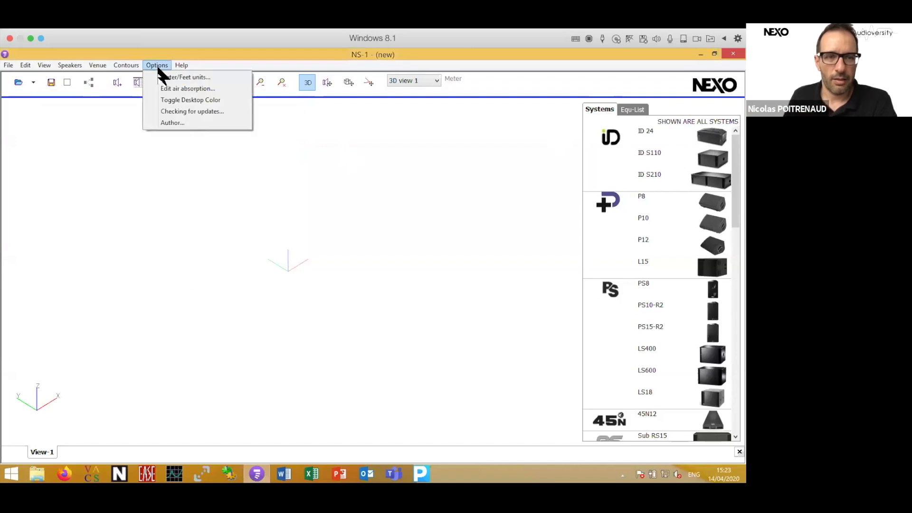
left_click(189, 101)
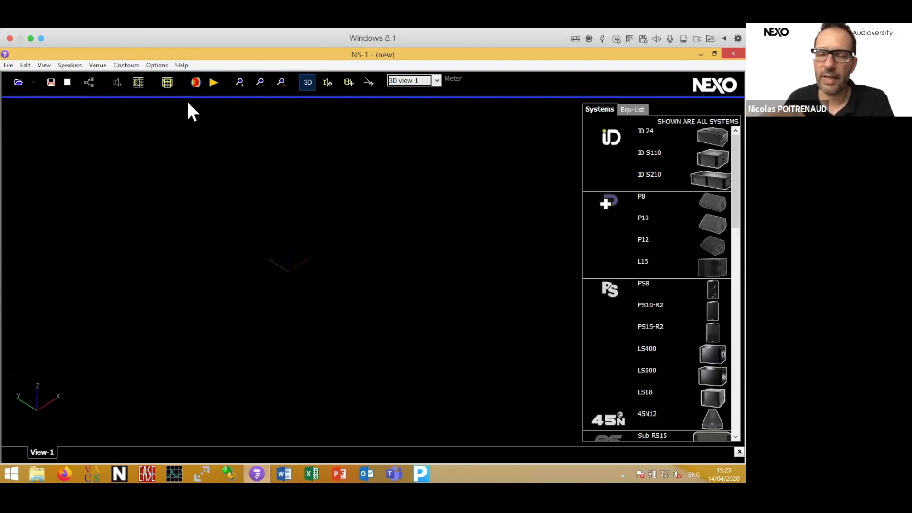
left_click(157, 65)
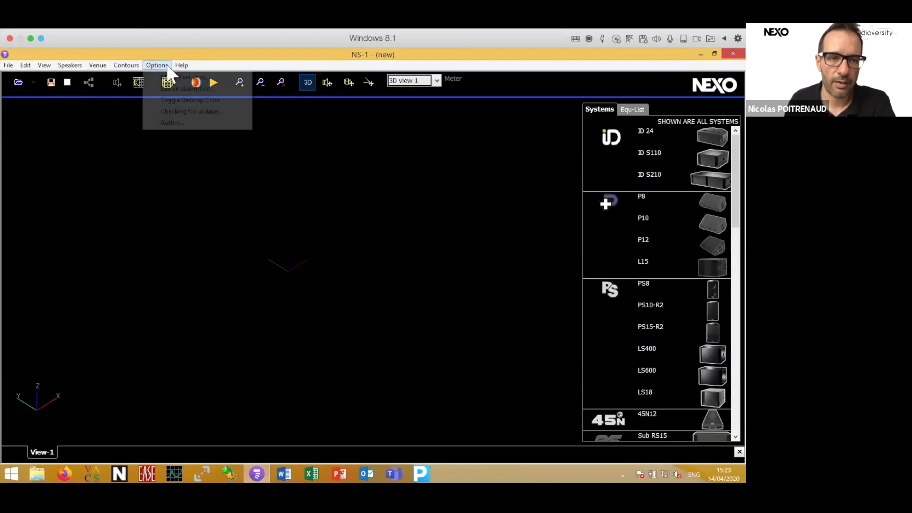
left_click(184, 101)
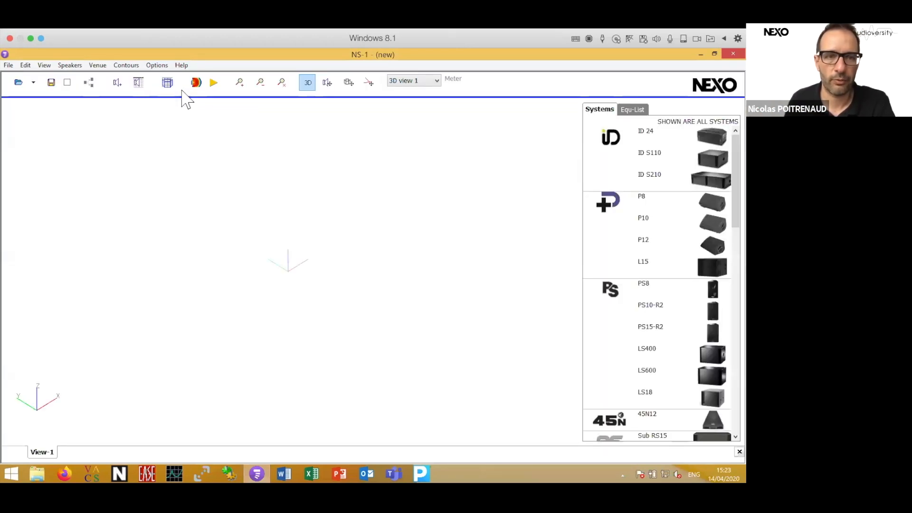
- Check online whether a new software version is available, then close the update check
left_click(164, 66)
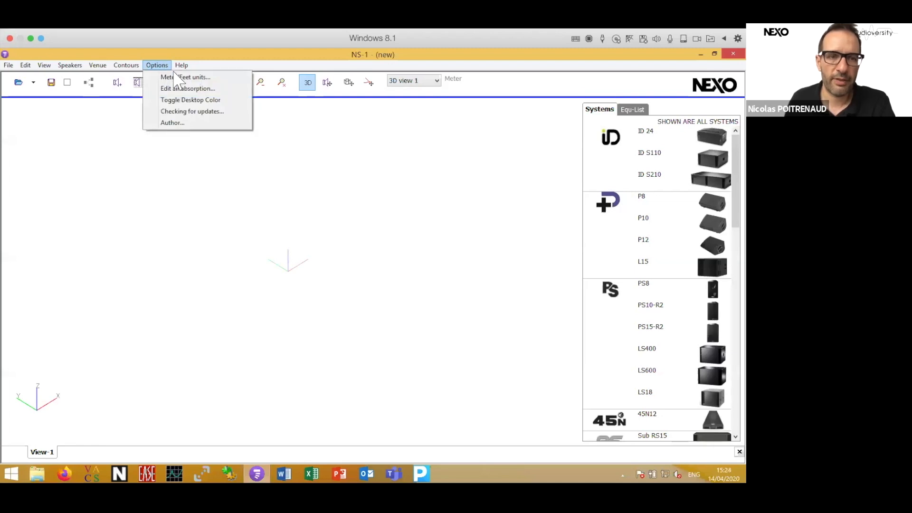
left_click(163, 112)
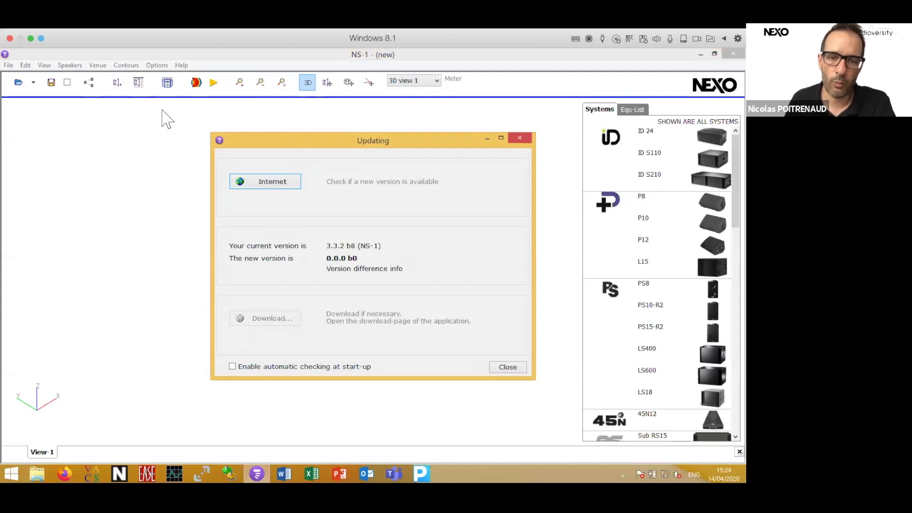
left_click(257, 183)
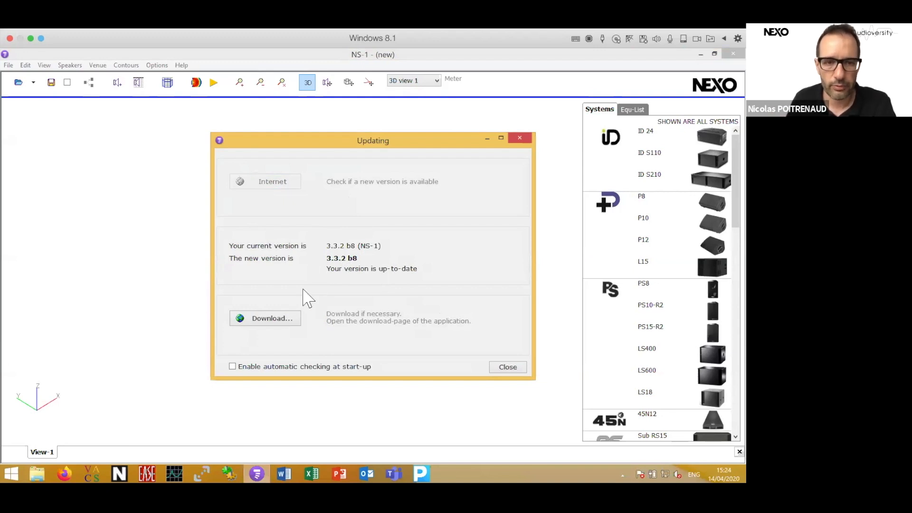
left_click(523, 368)
- Review the company and author details assigned to saved projects and accept them
left_click(167, 67)
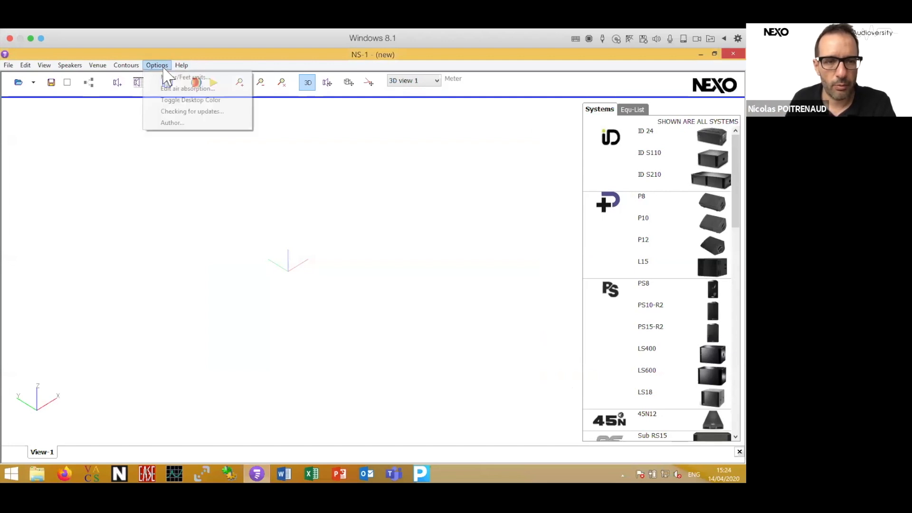
left_click(173, 124)
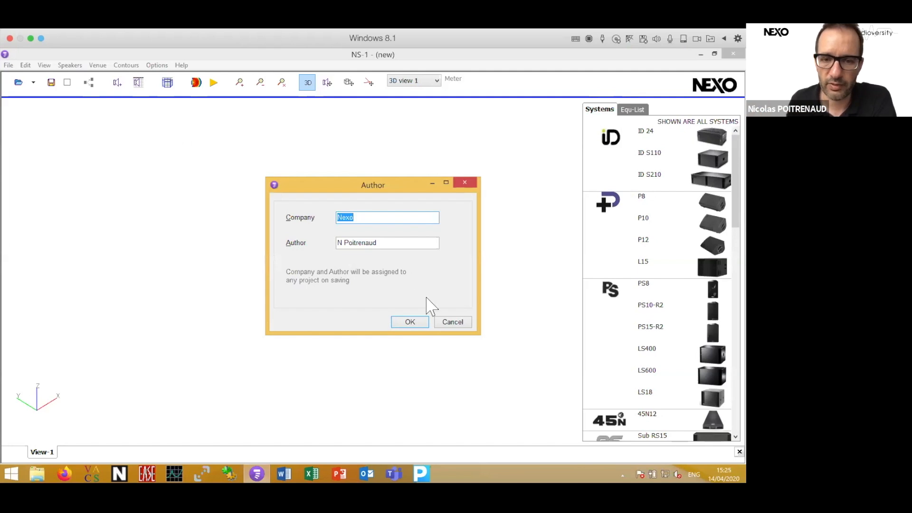
left_click(419, 323)
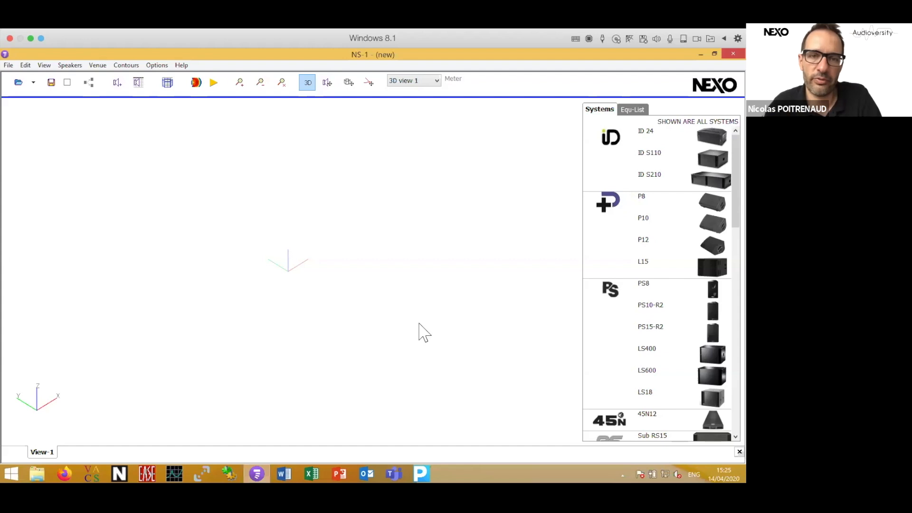
- Start adding a quadrangle venue plane and name it Venue 1
left_click(98, 66)
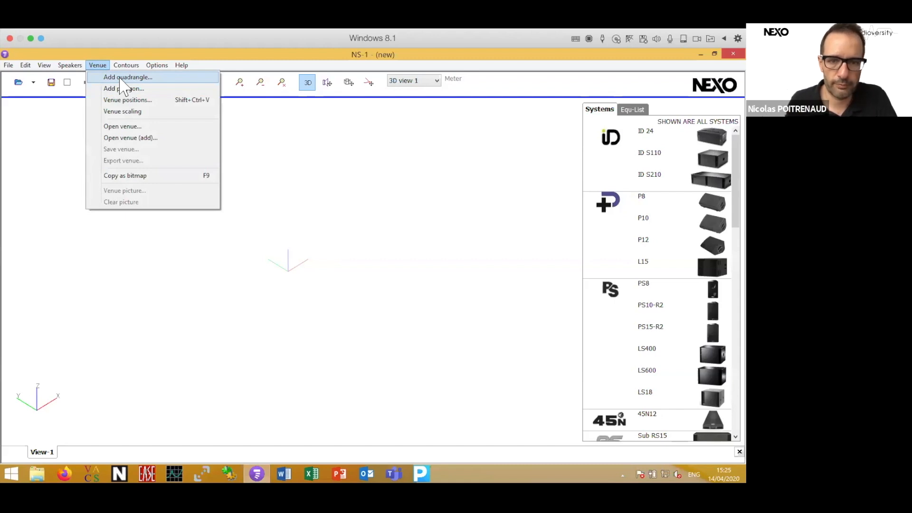
left_click(121, 80)
left_click_drag(199, 164, 273, 117)
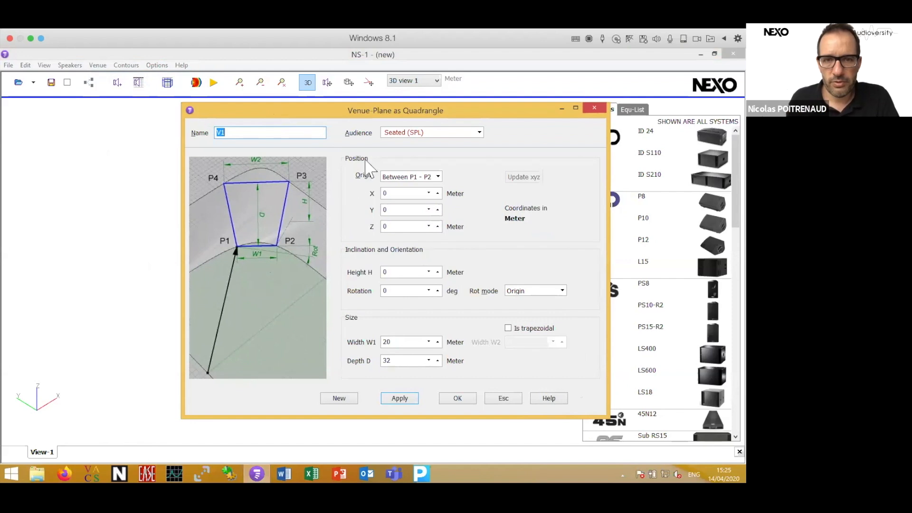
left_click(239, 131)
double_click(215, 132)
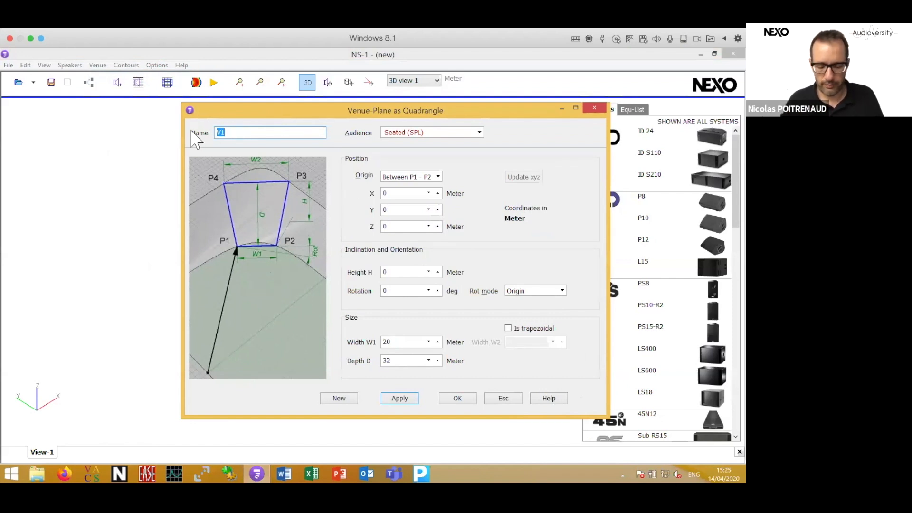
type("Venue 1")
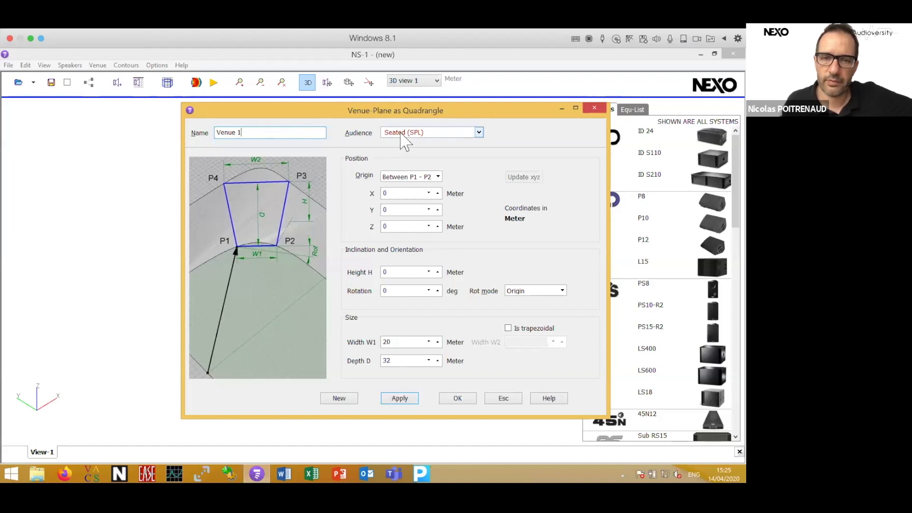
- Try the Surface (SPL) and No audience options as the audience type of Venue 1
left_click(478, 134)
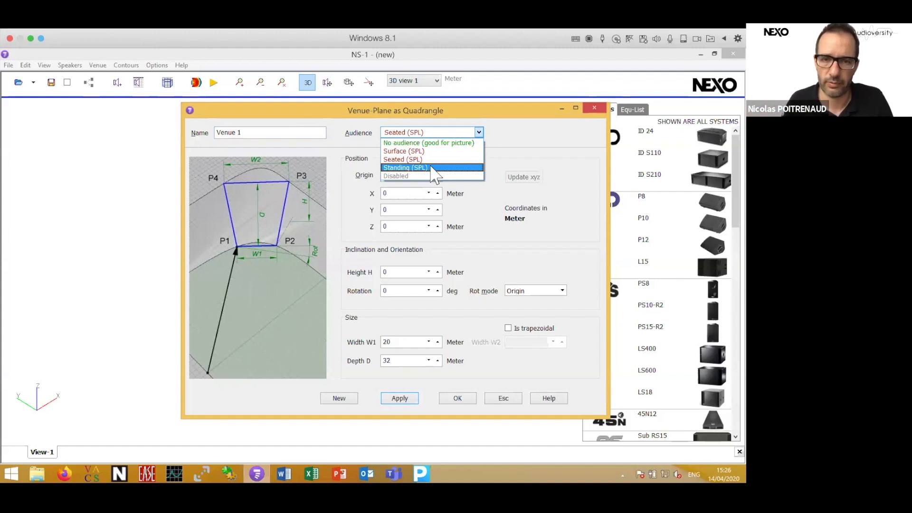
left_click(403, 152)
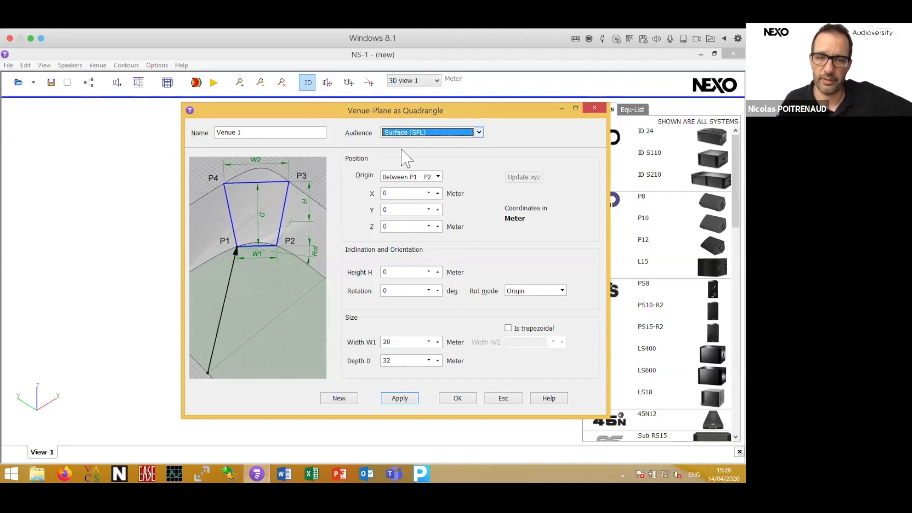
left_click(479, 132)
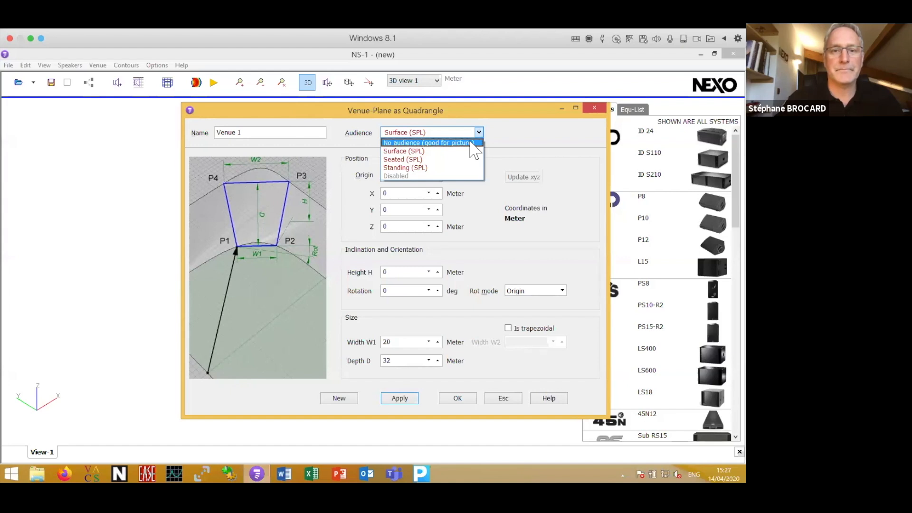
left_click(428, 143)
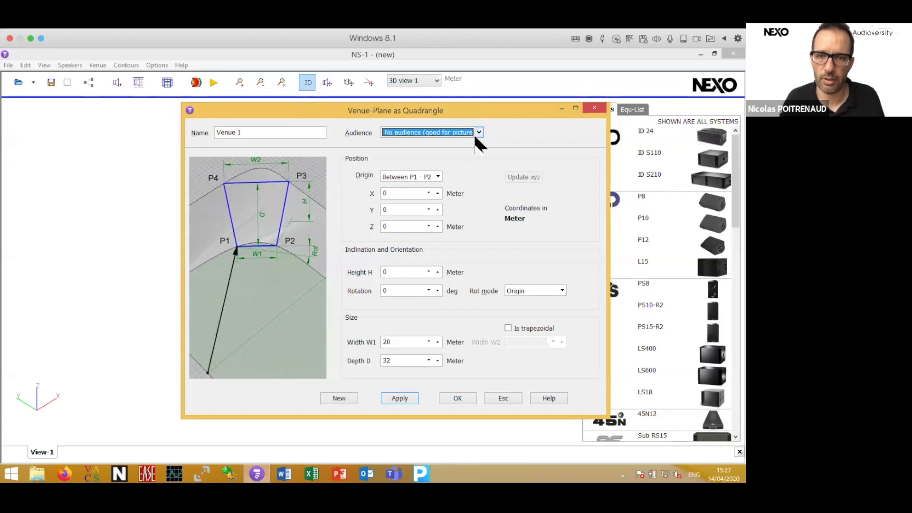
- Set the audience type of Venue 1 to Standing (SPL) and create the plane 20 m wide and 32 m deep at the origin
left_click(479, 132)
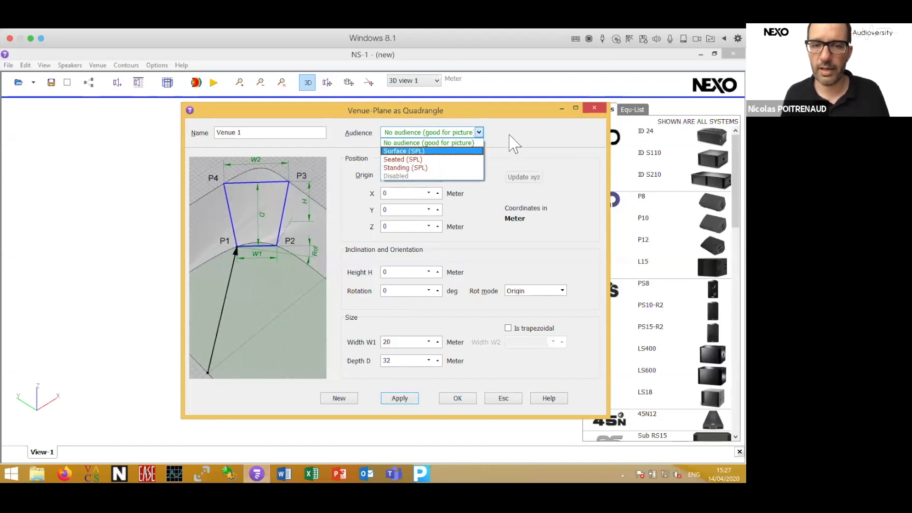
left_click(403, 168)
left_click_drag(295, 114, 343, 92)
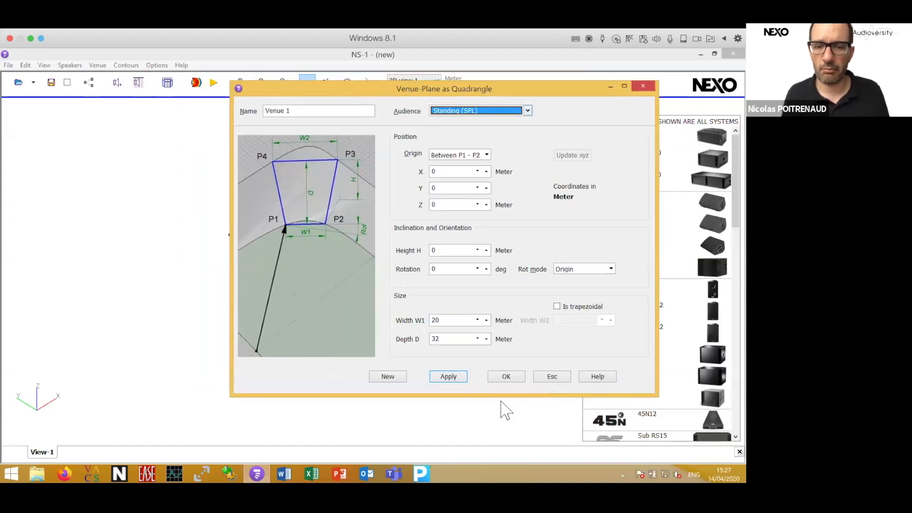
left_click(505, 377)
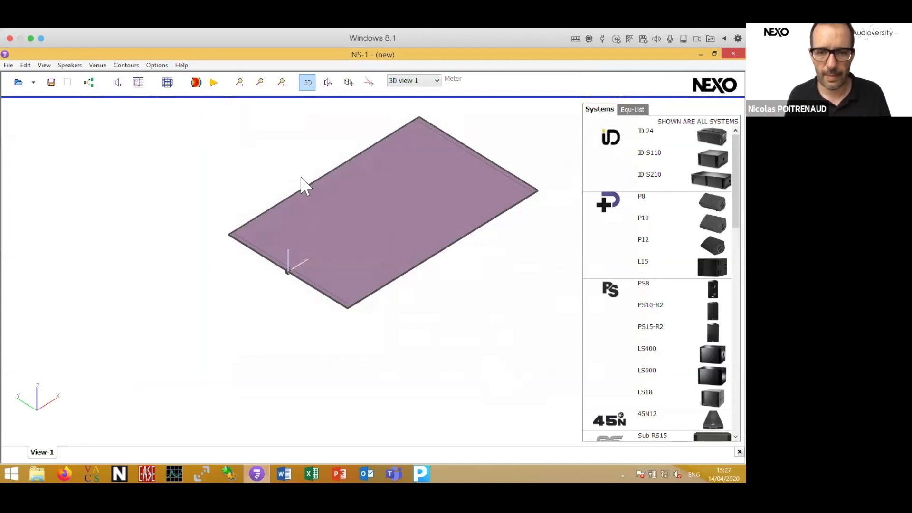
- Examine the Venue 1 plane in the 3D view from different angles, distances and positions
mouse_move(340, 221)
left_mouse_down()
mouse_move(343, 227)
mouse_move(347, 210)
mouse_move(334, 234)
mouse_move(307, 239)
mouse_move(295, 218)
mouse_move(312, 236)
mouse_move(331, 235)
left_mouse_up()
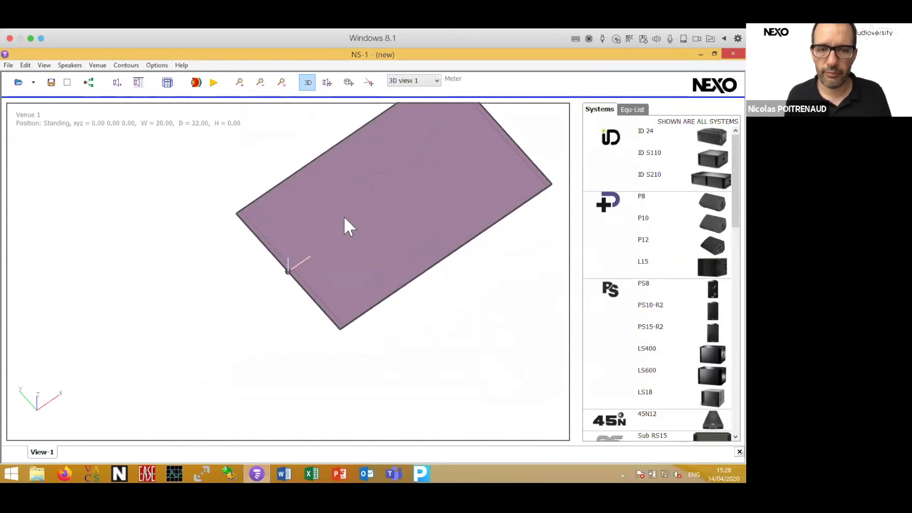
scroll(343, 220, "down", 3)
scroll(343, 218, "down", 1)
scroll(343, 218, "up", 2)
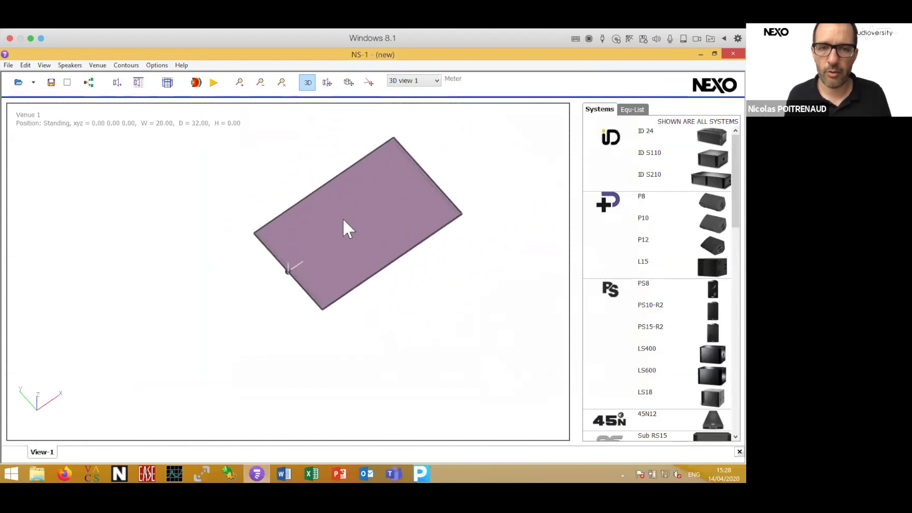
scroll(343, 218, "down", 2)
scroll(343, 229, "up", 1)
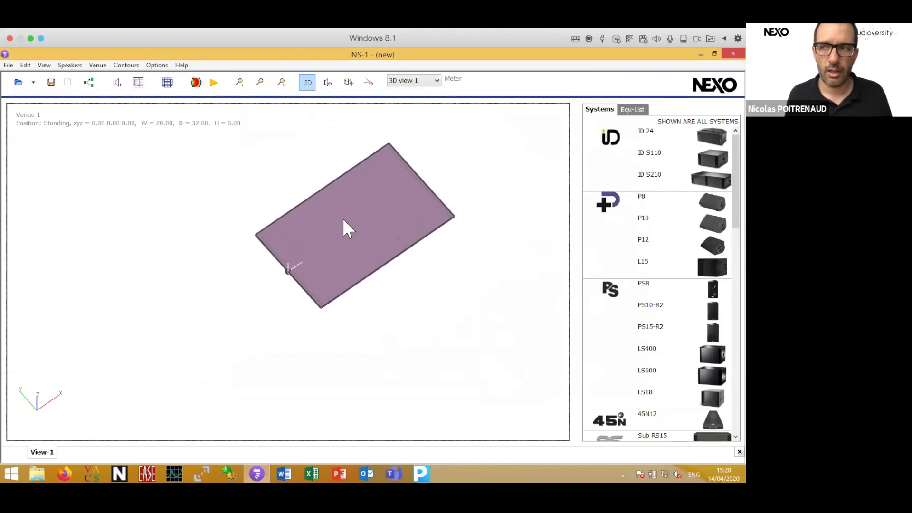
left_click_drag(343, 219, 291, 233)
left_click_drag(331, 260, 293, 262)
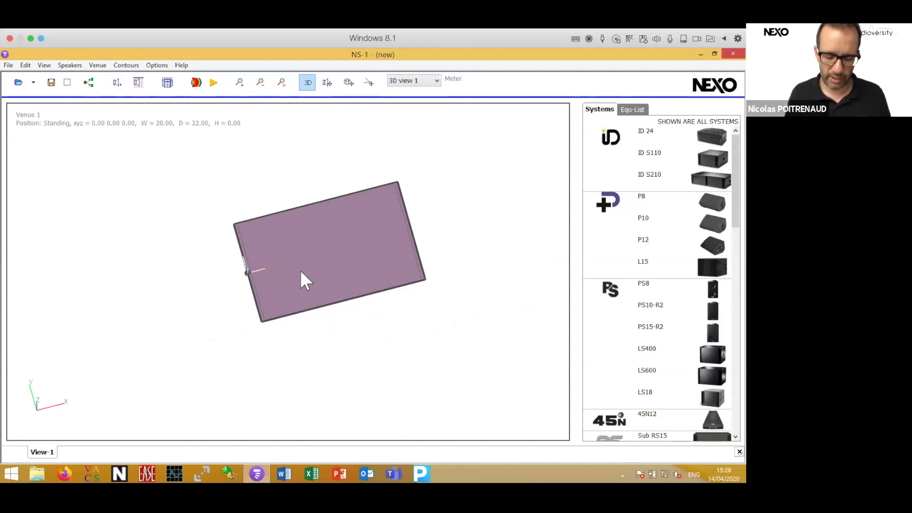
left_click_drag(317, 271, 276, 302)
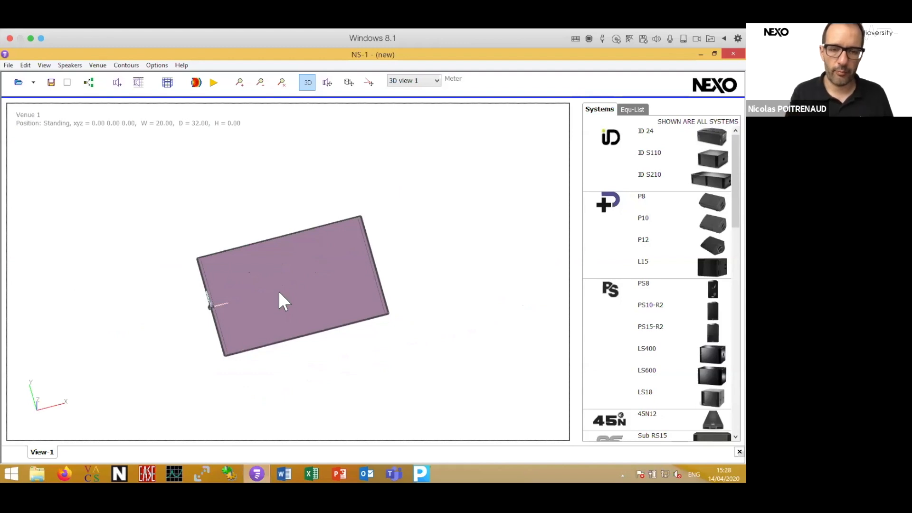
scroll(279, 292, "down", 1)
scroll(279, 293, "down", 3)
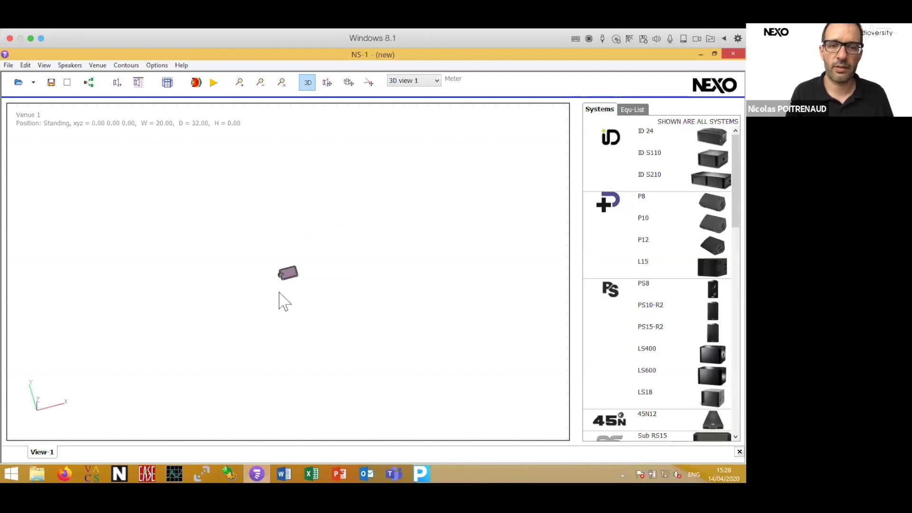
scroll(279, 293, "up", 3)
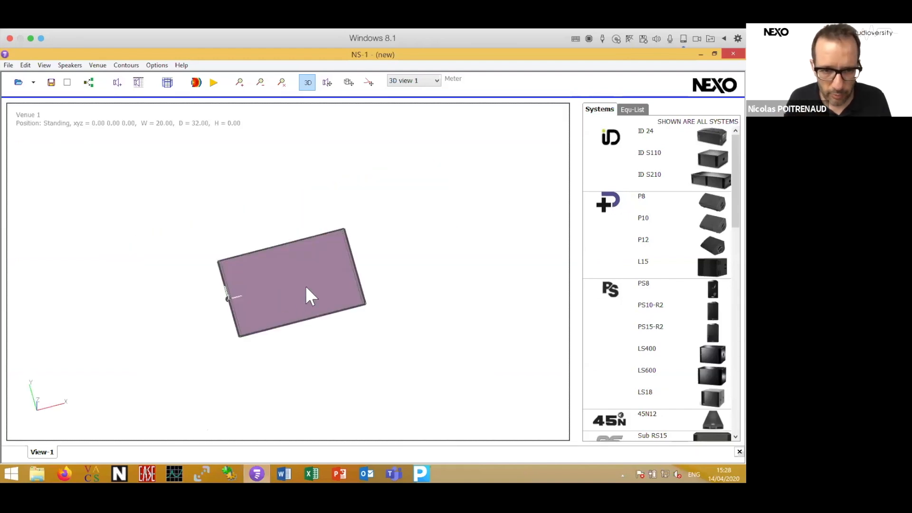
left_click_drag(306, 286, 178, 281)
scroll(104, 285, "up", 2)
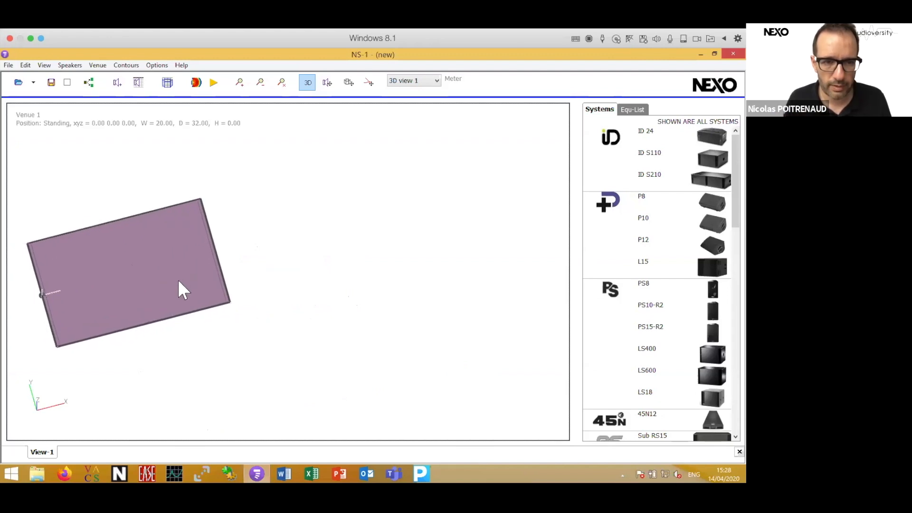
- Reopen the properties of Venue 1 and resize the plane to 25 m wide and 40 m deep
double_click(180, 281)
left_click_drag(232, 228, 268, 227)
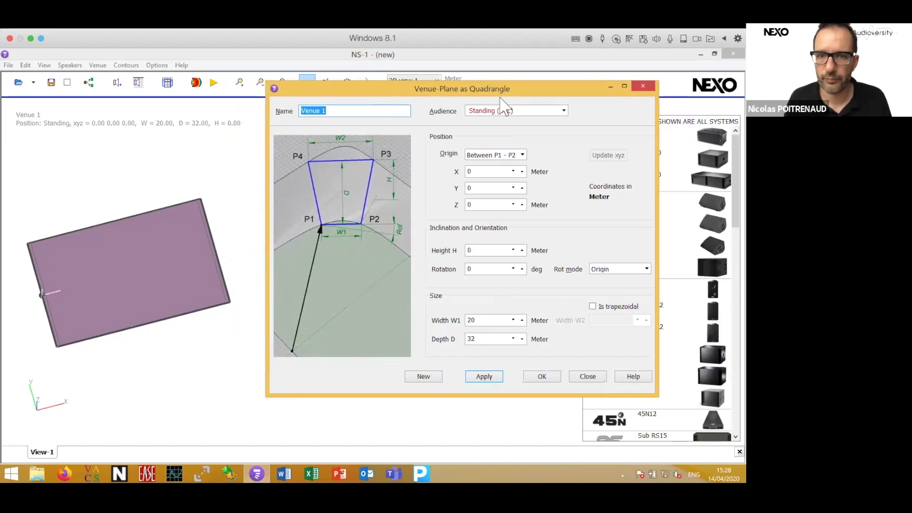
left_click_drag(382, 89, 426, 118)
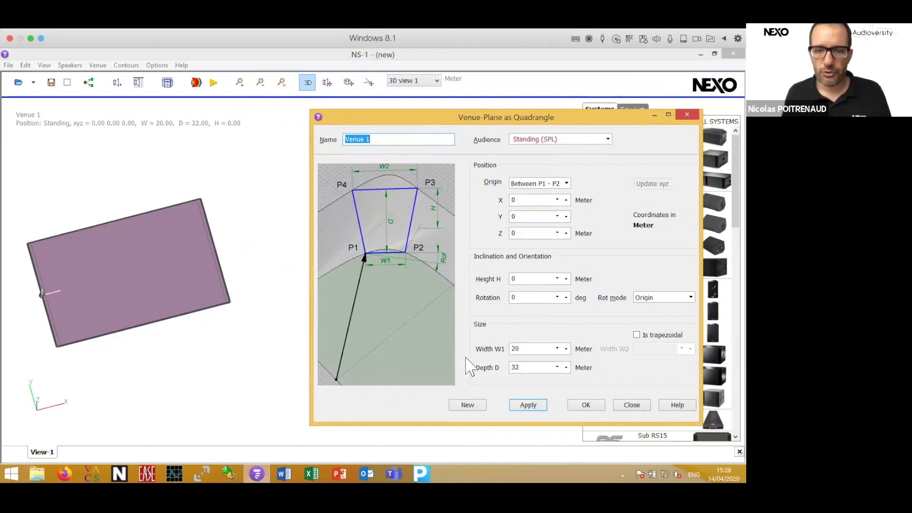
double_click(525, 349)
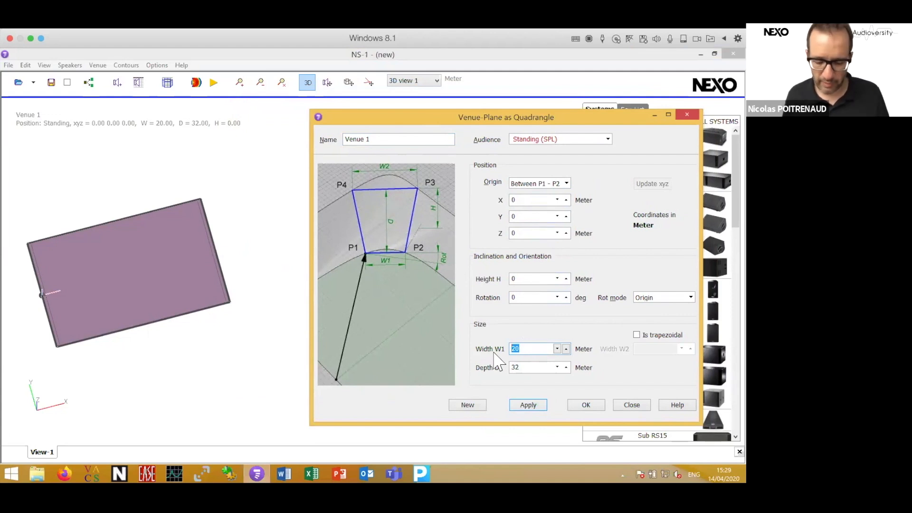
type("25")
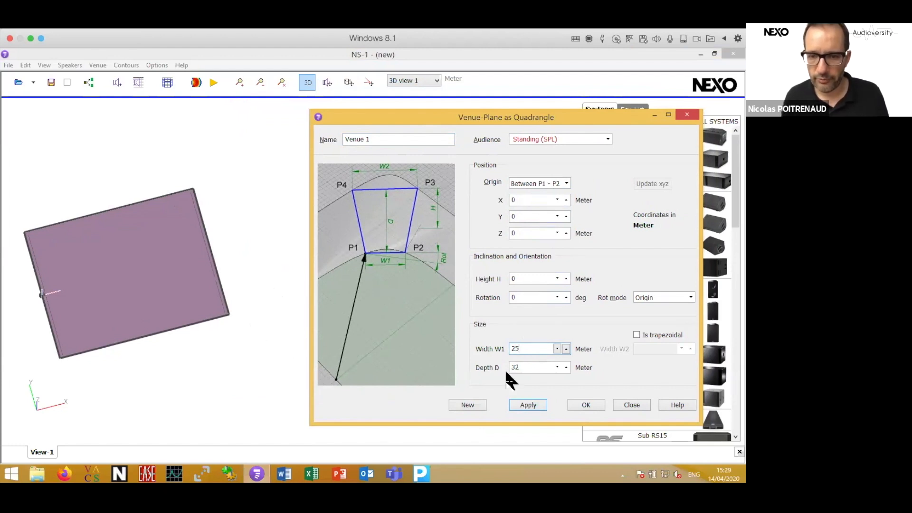
left_click_drag(520, 369, 497, 370)
type("40")
key("Return")
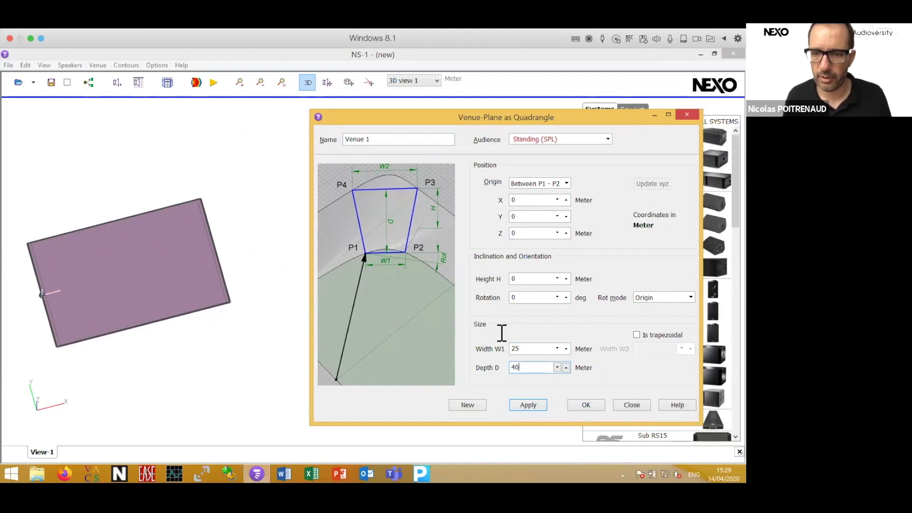
- Try a trapezoidal shape for Venue 1 with a width W2 of 50 m, and switch the option off again
left_click(637, 335)
left_click(649, 352)
type("50")
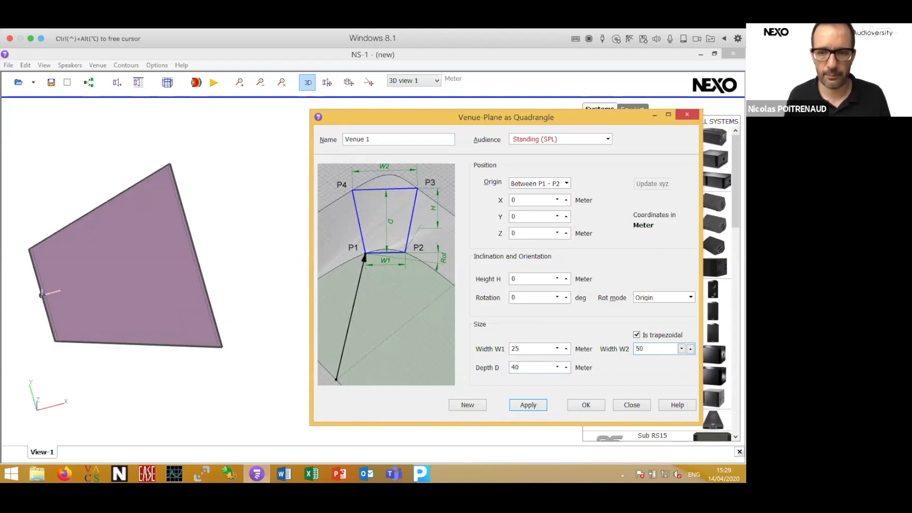
left_click(637, 335)
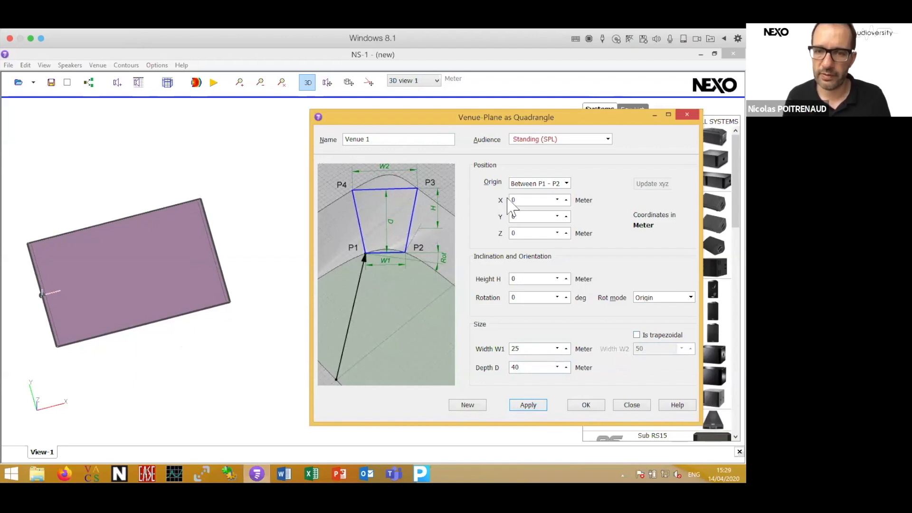
- Try moving the origin of Venue 1 to X 5, Y 5 and Z 5 m
left_click_drag(520, 200, 498, 210)
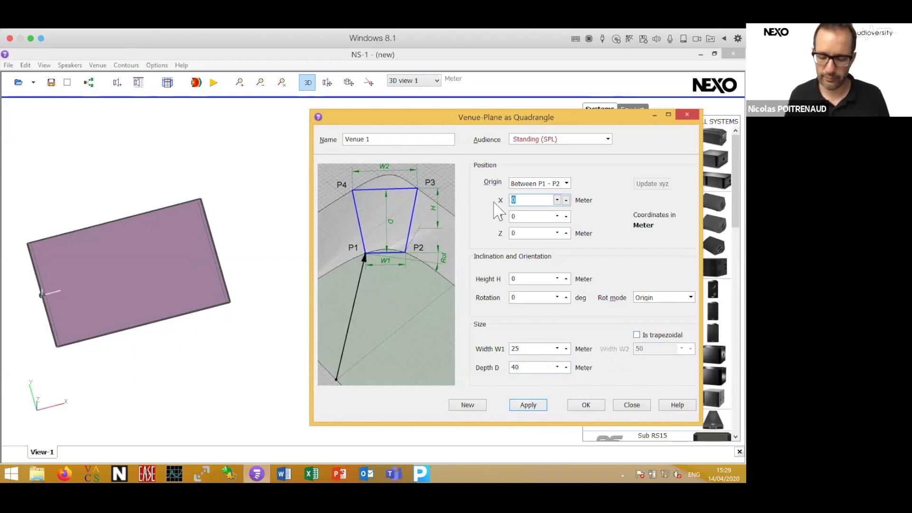
type("5")
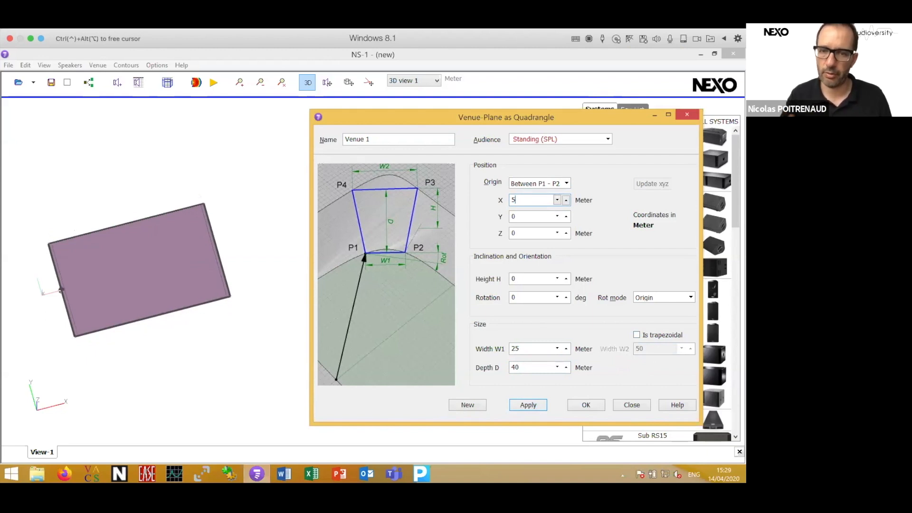
left_click_drag(546, 219, 478, 220)
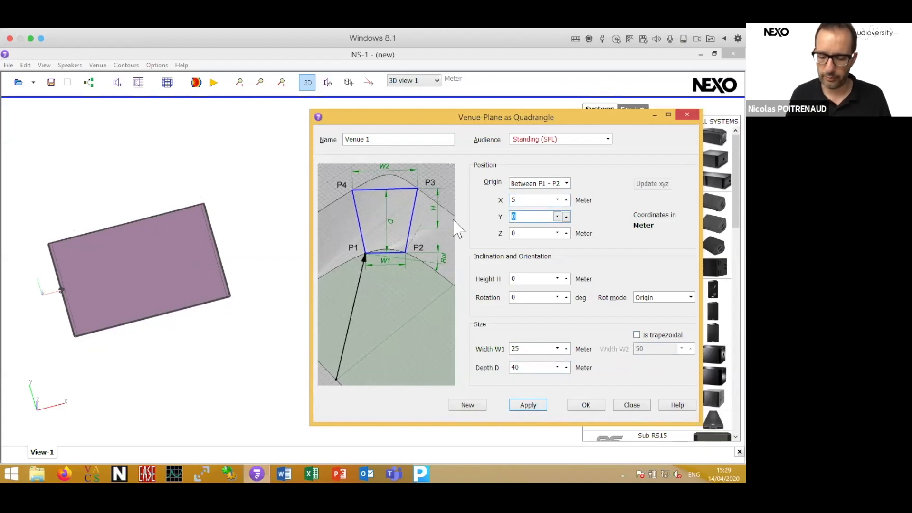
type("5")
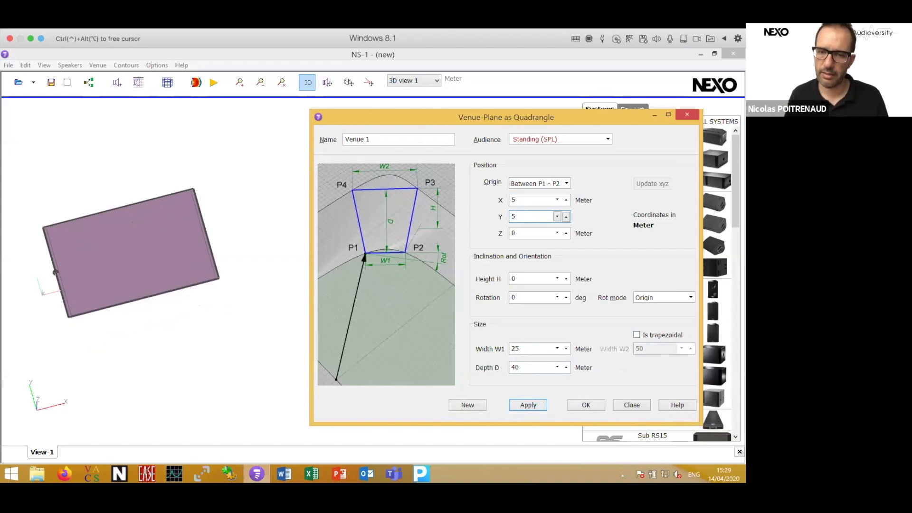
left_click(519, 233)
left_click_drag(519, 234, 500, 234)
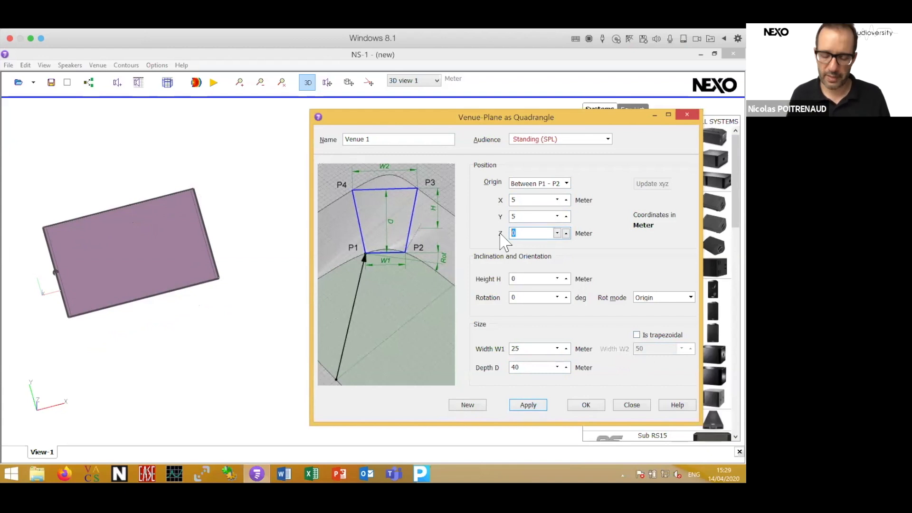
type("5")
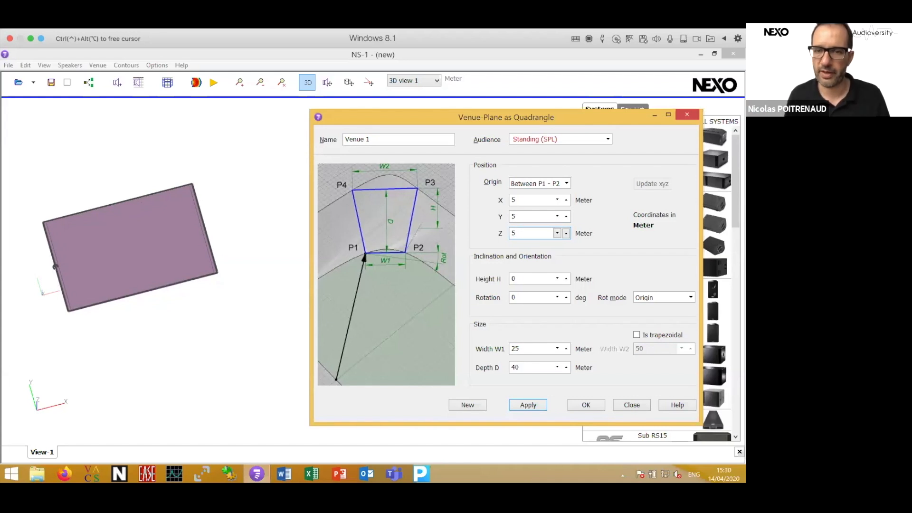
- Reset the X, Y and Z position of Venue 1 to 0 m
double_click(513, 200)
type("0")
double_click(516, 216)
type("0")
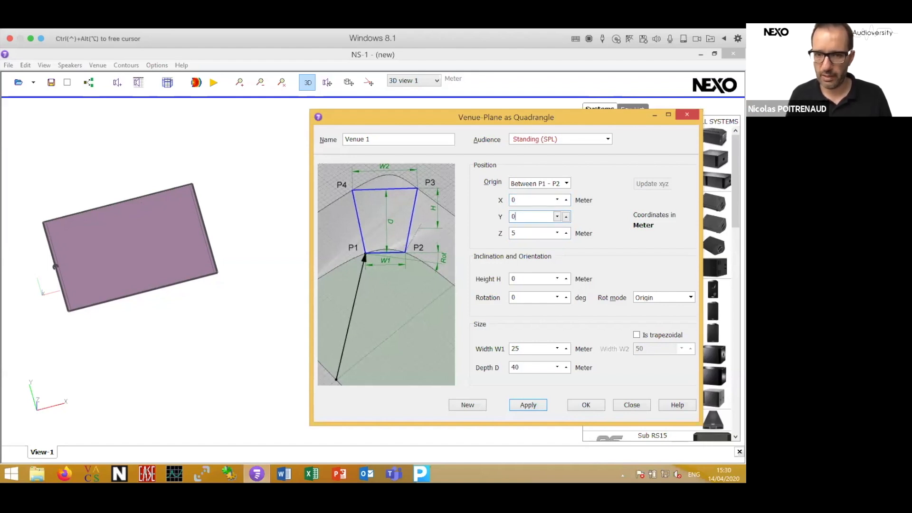
left_click(508, 234)
double_click(509, 233)
type("0")
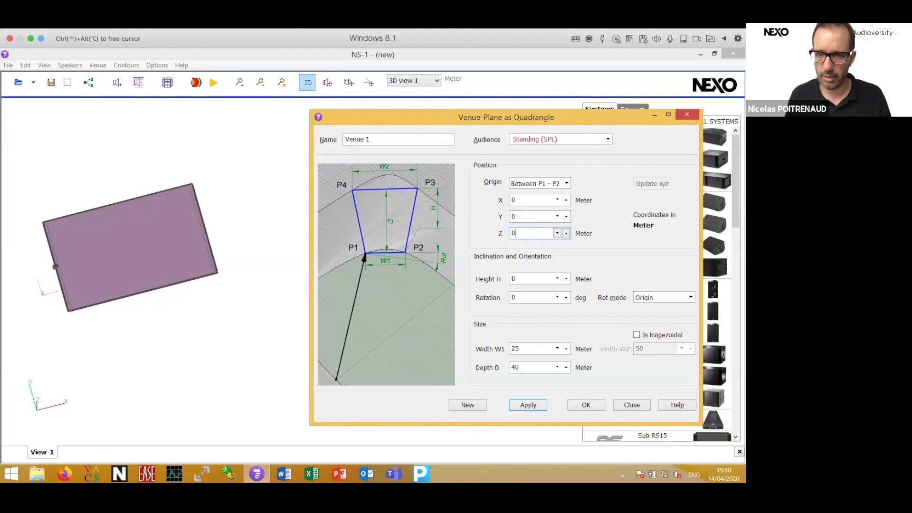
- Incline Venue 1 with a height H of 3 m, accept it and inspect the slope from the side
double_click(521, 279)
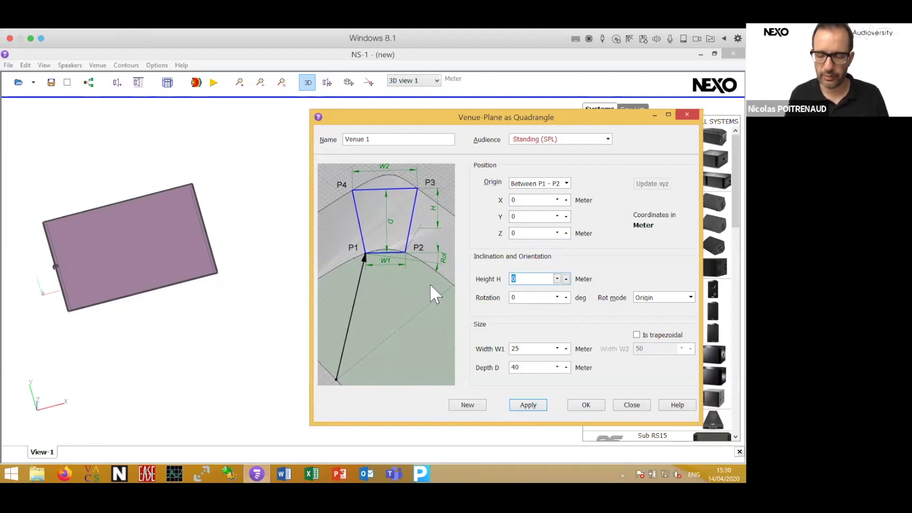
type("3")
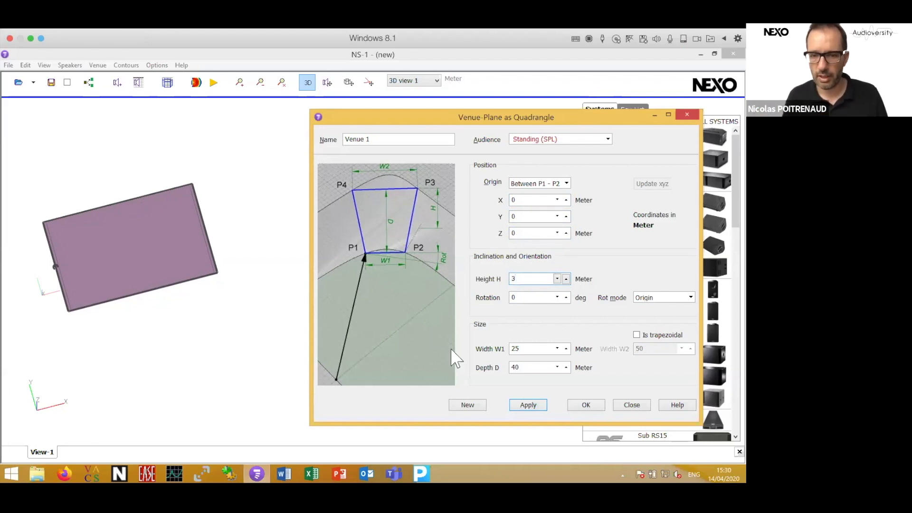
left_click(523, 406)
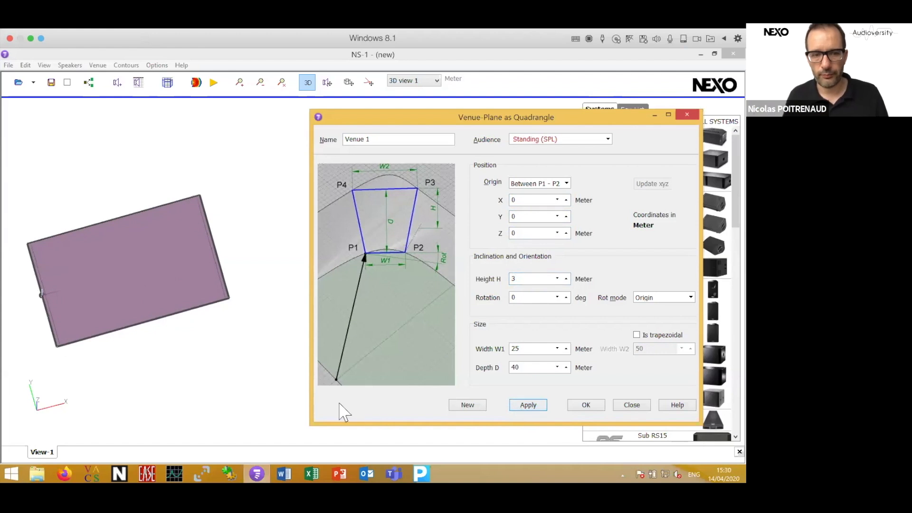
left_click(586, 406)
left_click_drag(210, 341, 93, 304)
- Reopen the properties of Venue 1 and try inclination heights of 5 m and 6 m, applying the 6 m value
double_click(116, 299)
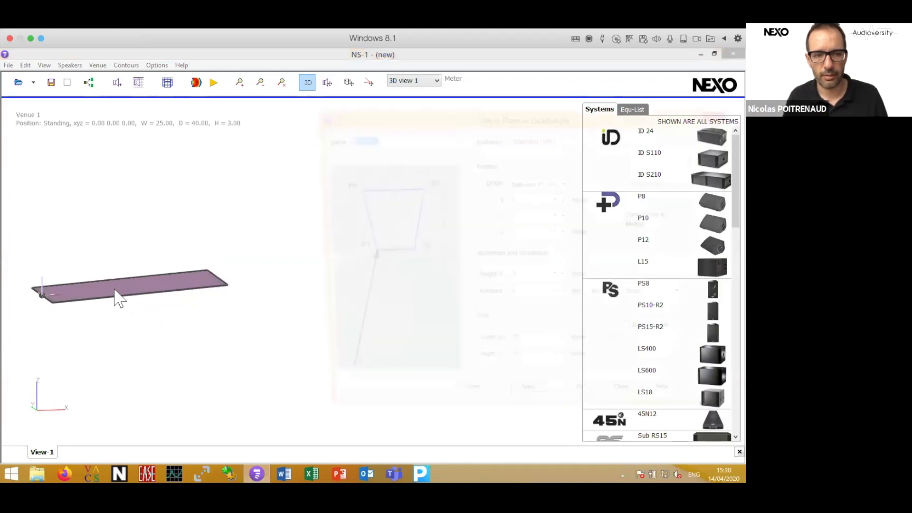
left_click_drag(522, 279, 456, 275)
type("5")
key("Return")
left_click_drag(531, 280, 490, 278)
type("6")
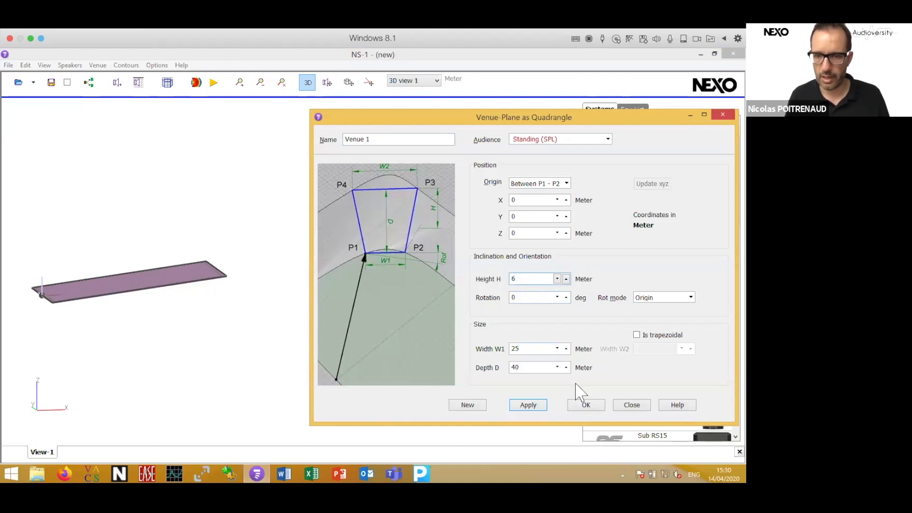
left_click(531, 410)
left_click(526, 406)
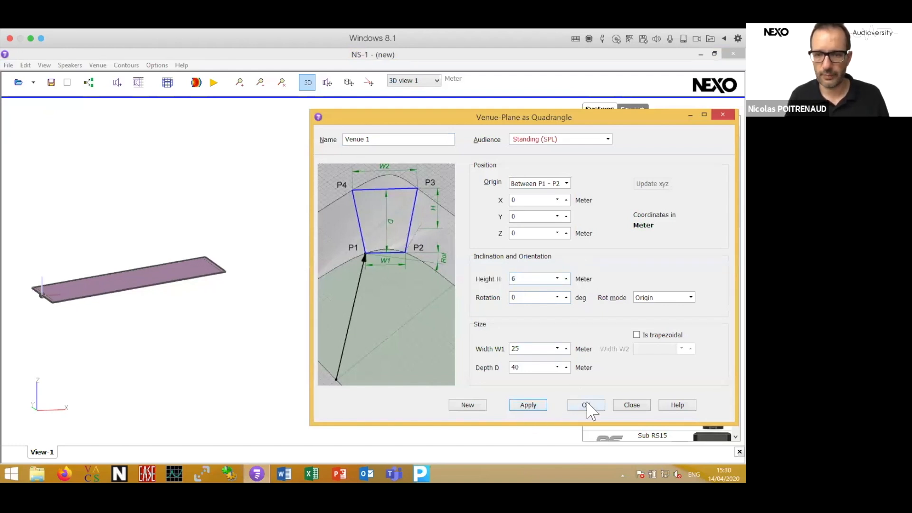
- Rotate Venue 1 by 50 degrees around its origin and close its properties
left_click_drag(523, 300, 501, 298)
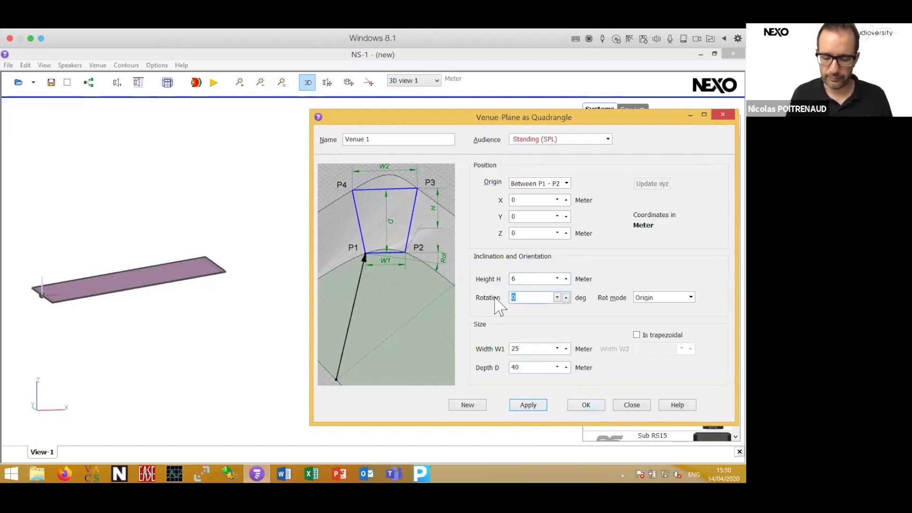
type("3")
key("BackSpace")
type("50")
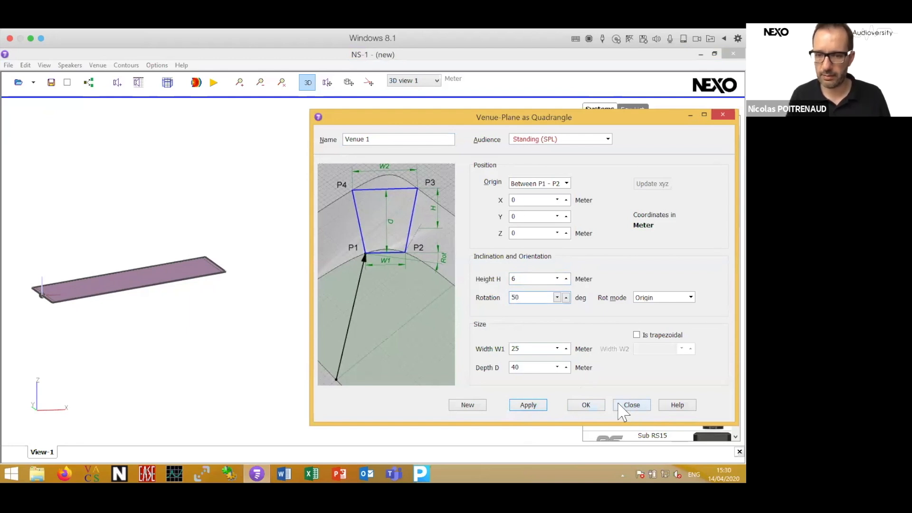
key("Return")
left_click(631, 404)
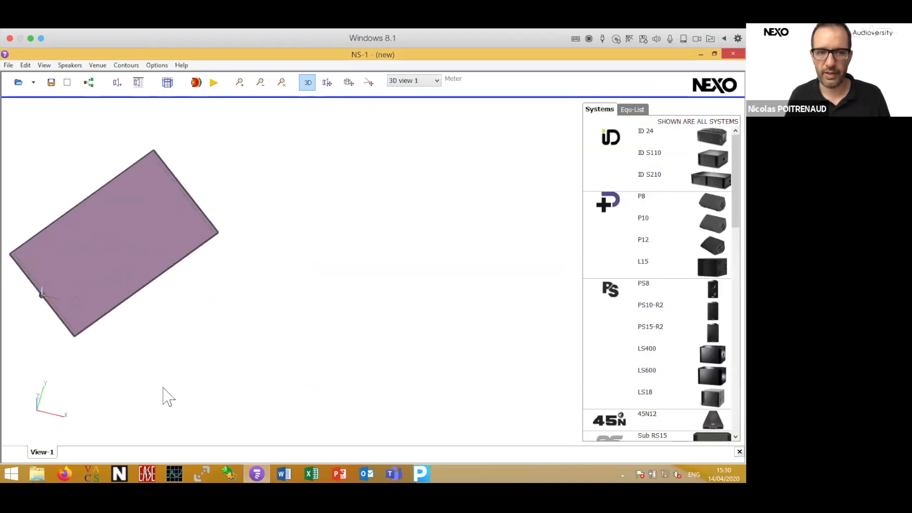
- Reopen the properties of Venue 1 and reset its rotation to 0 degrees and its height H to 0 m
double_click(161, 206)
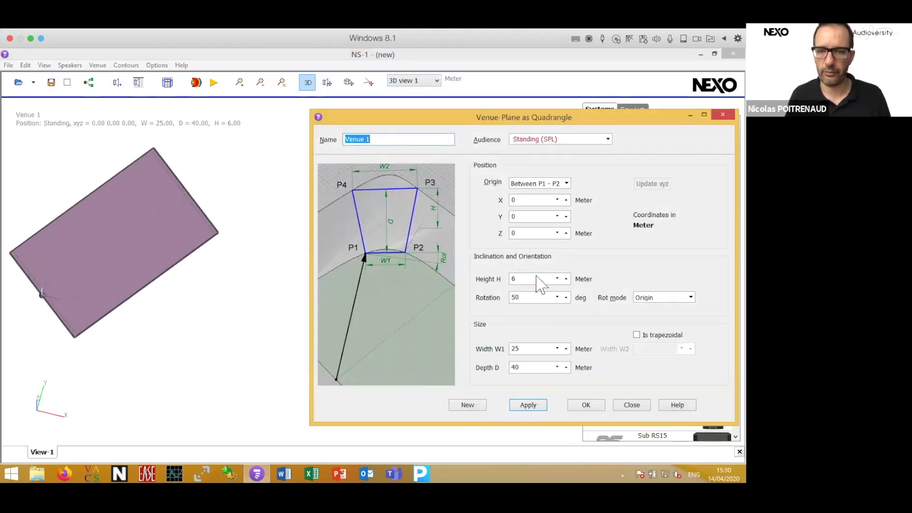
double_click(536, 298)
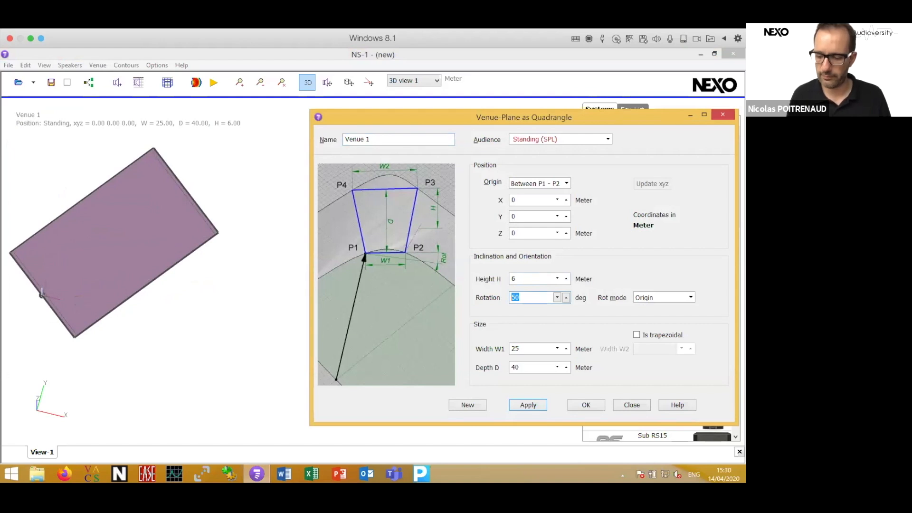
type("0")
left_click(516, 279)
left_click_drag(516, 279, 487, 278)
type("0")
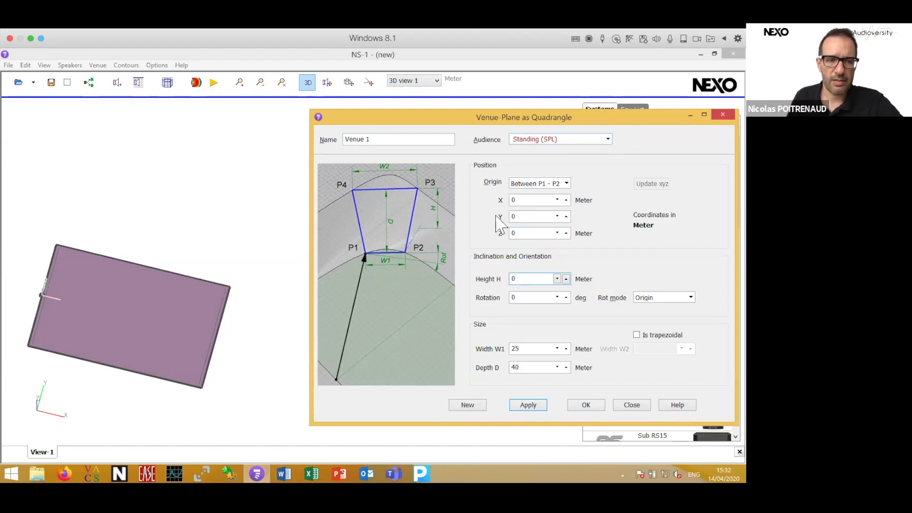
- Accept the properties of Venue 1 and inspect the flat plane from other angles
left_click(587, 407)
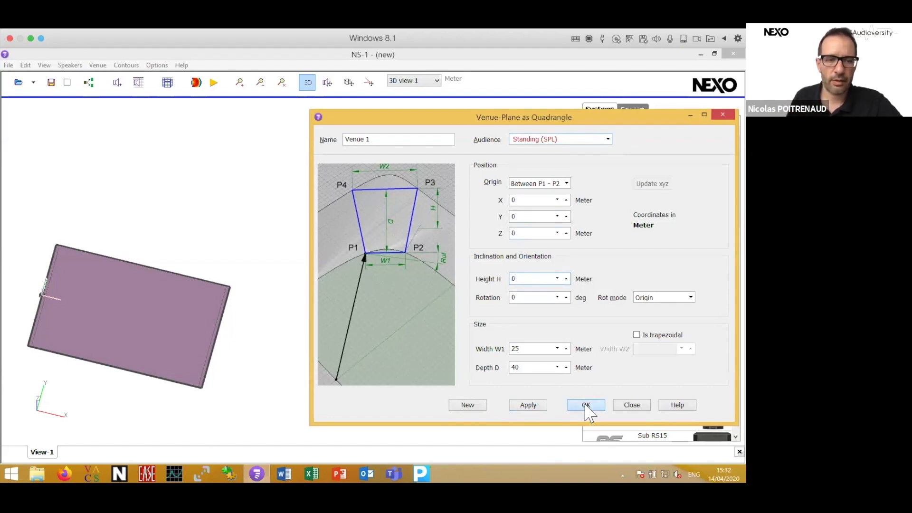
left_click_drag(184, 344, 264, 340)
left_click(136, 291)
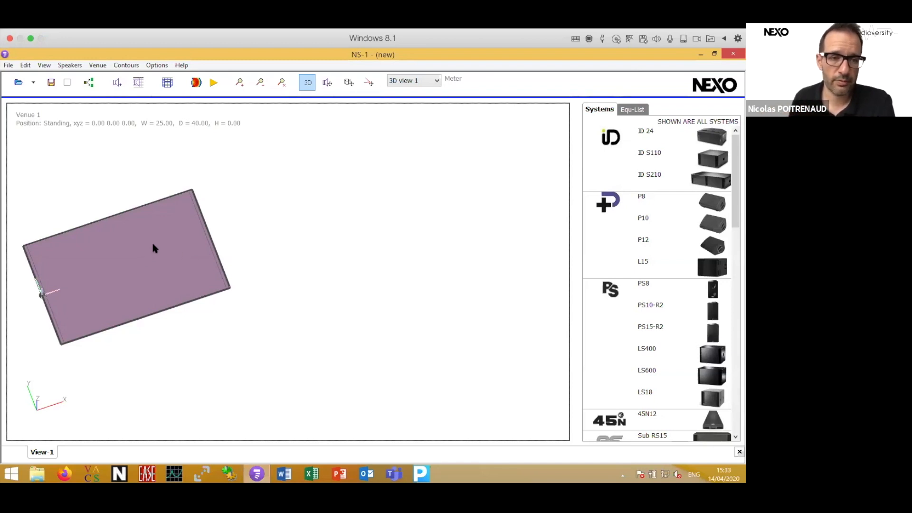
left_click_drag(152, 242, 161, 250)
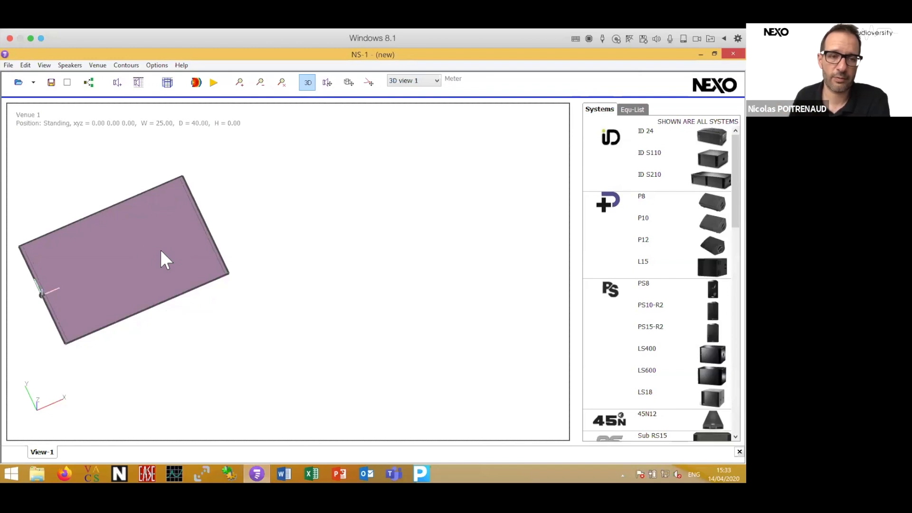
- Convert Venue 1 to polygon editing and open its vertex coordinates beside the plane
right_click(165, 231)
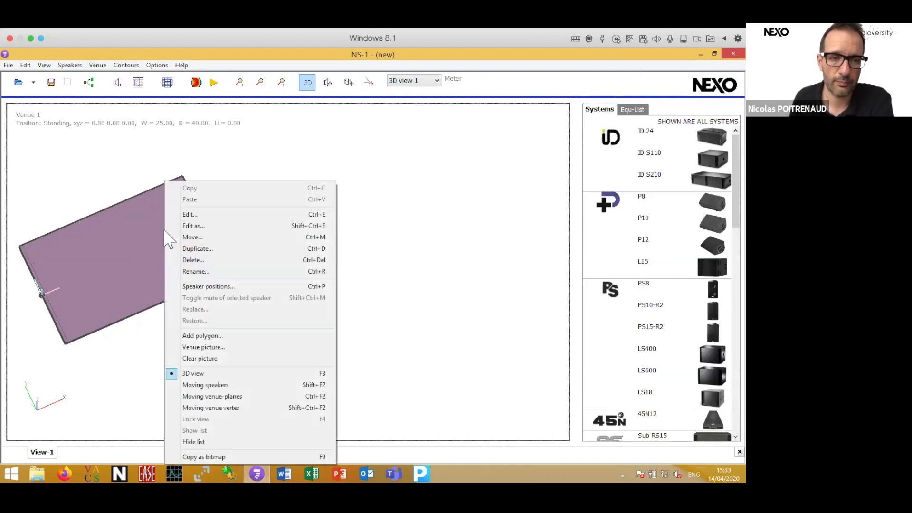
left_click(205, 226)
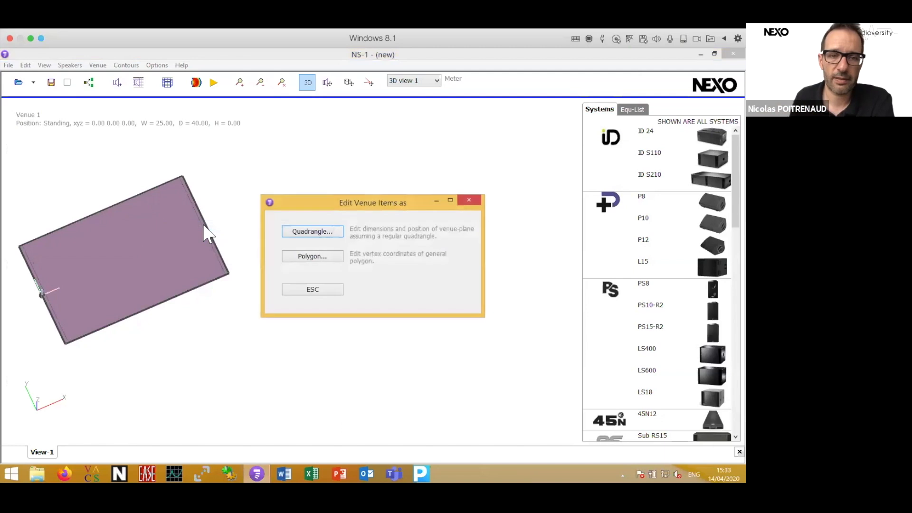
left_click(289, 257)
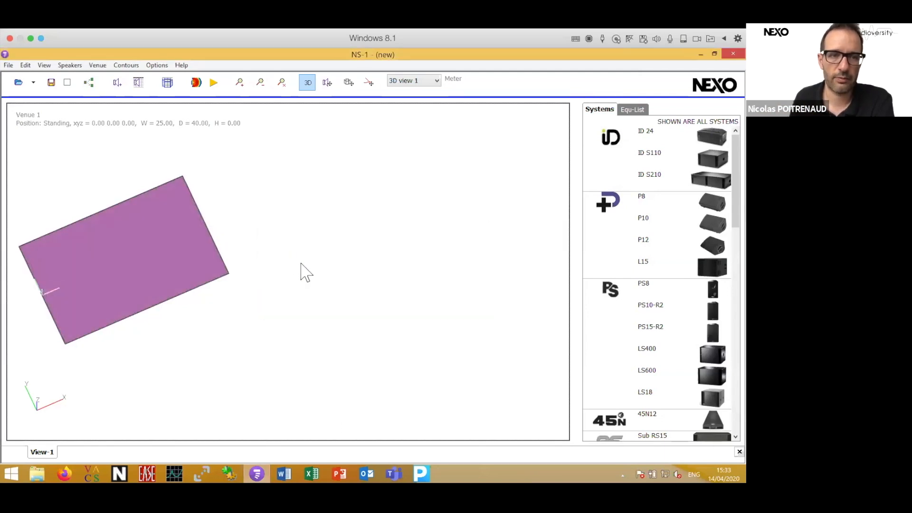
double_click(154, 257)
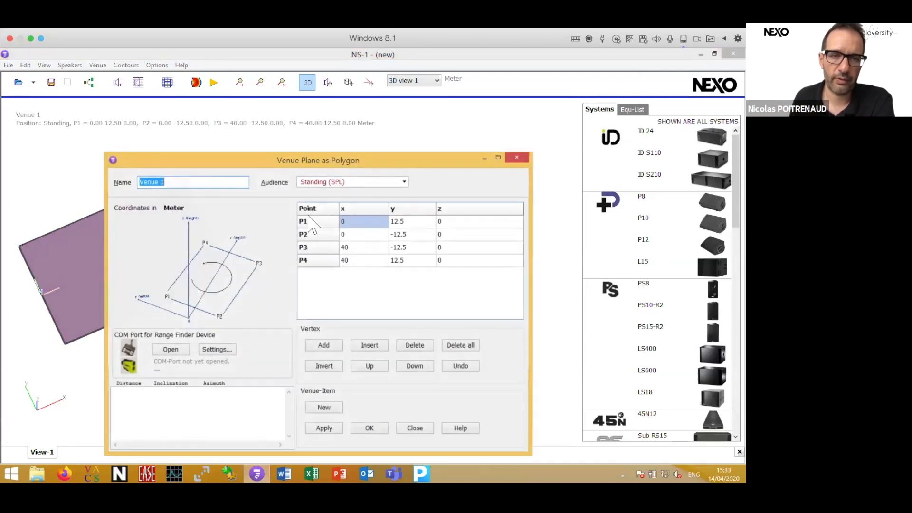
left_click_drag(281, 159, 419, 122)
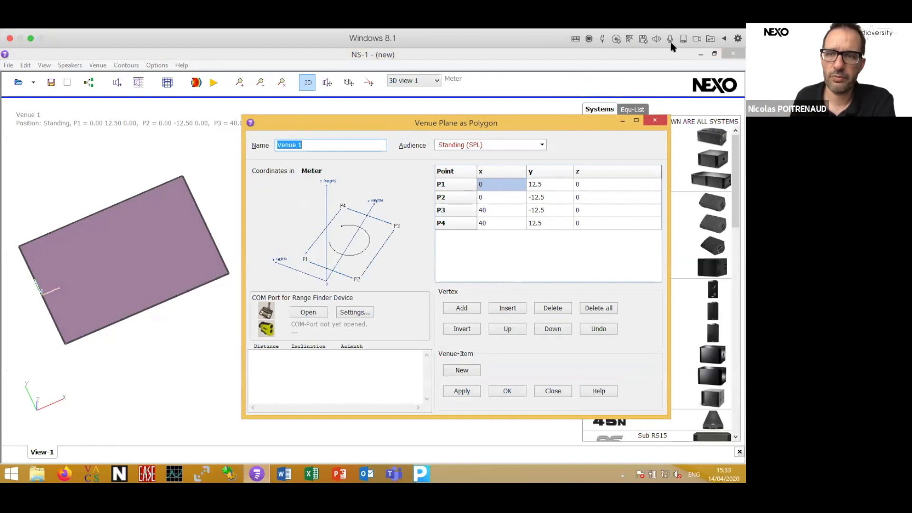
mouse_move(499, 117)
left_mouse_down()
mouse_move(499, 125)
mouse_move(498, 110)
left_mouse_up()
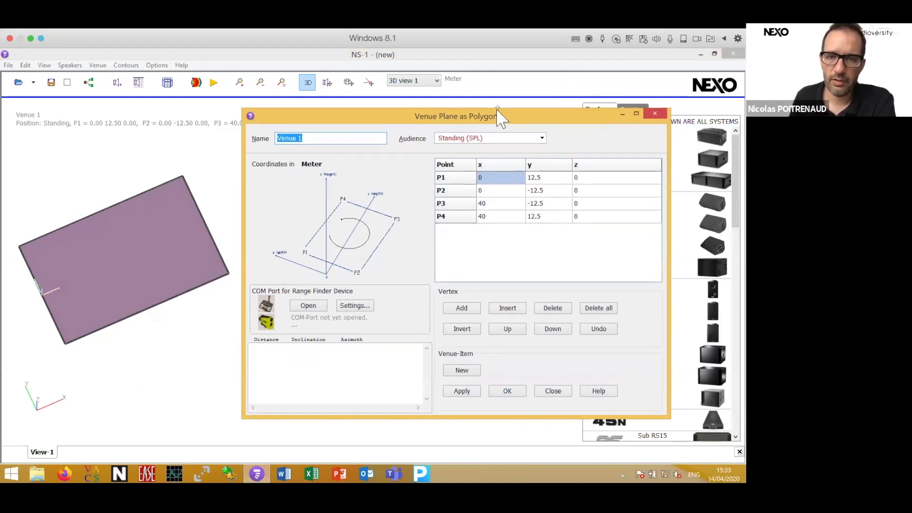
left_click_drag(372, 115, 345, 140)
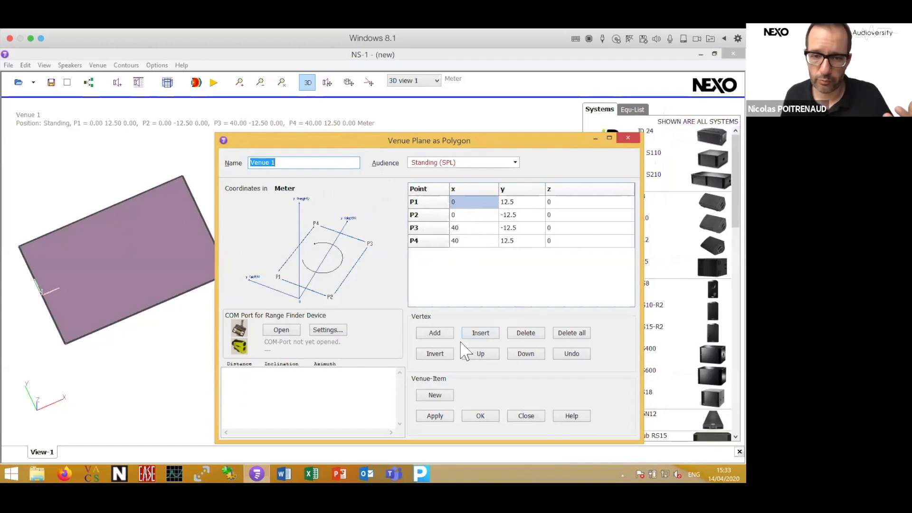
- Add four vertices, P5 to P8, to the Venue 1 polygon and accept the change
left_click(435, 333)
left_click(435, 333)
left_click(435, 333)
left_click(435, 332)
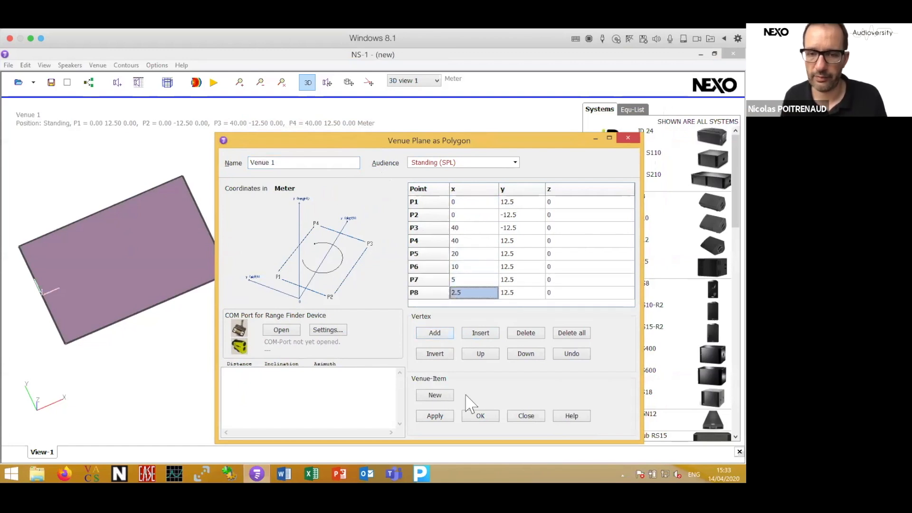
left_click(481, 415)
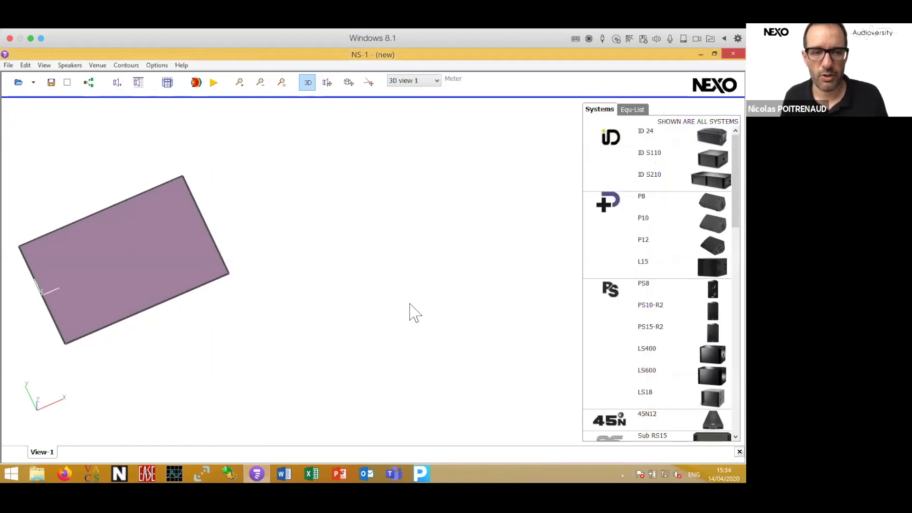
- Form a side extension on Venue 1 by moving vertices P5, P6 and P7 to about (39.85, 22.65), (24.19, 23) and (24.16, 12.73) m
left_click_drag(141, 280, 195, 266)
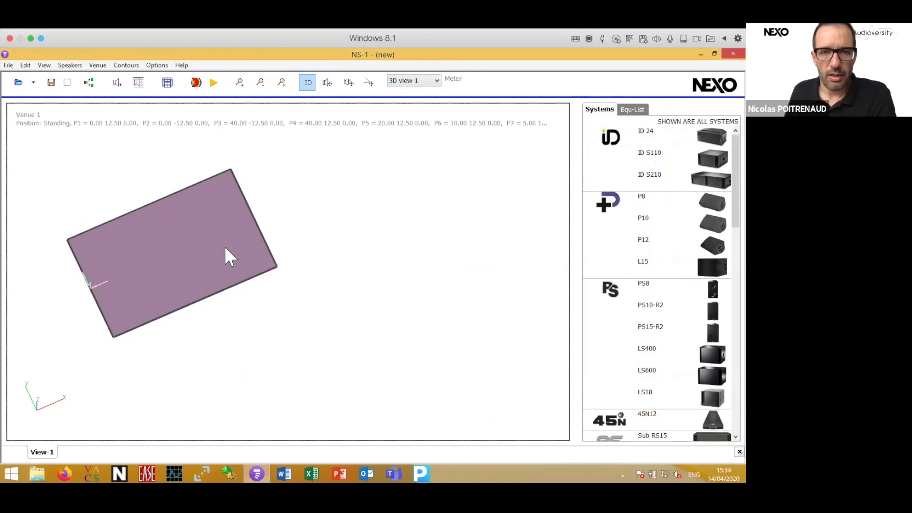
left_click(369, 83)
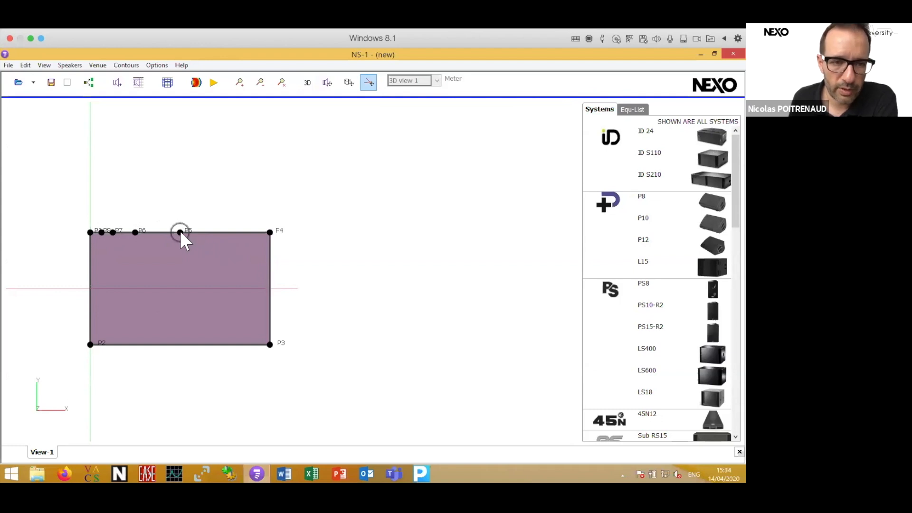
left_click_drag(181, 232, 269, 188)
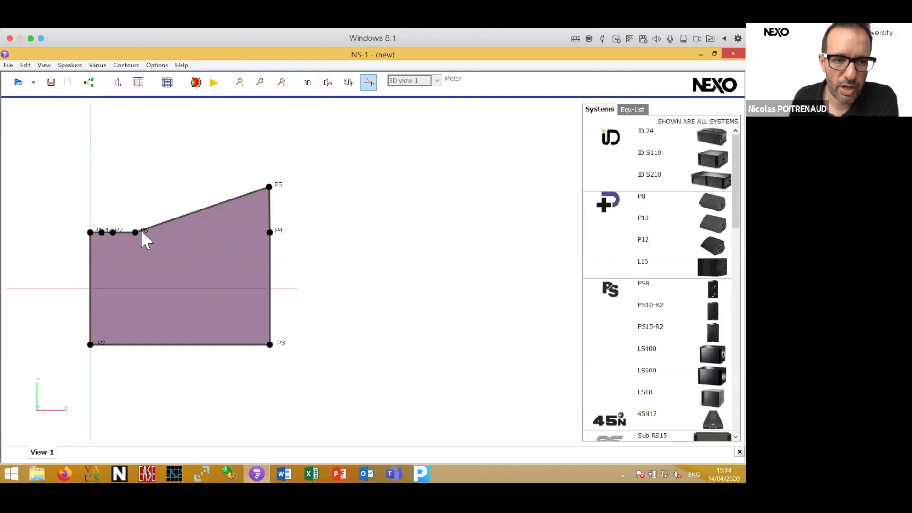
left_click_drag(139, 233, 198, 188)
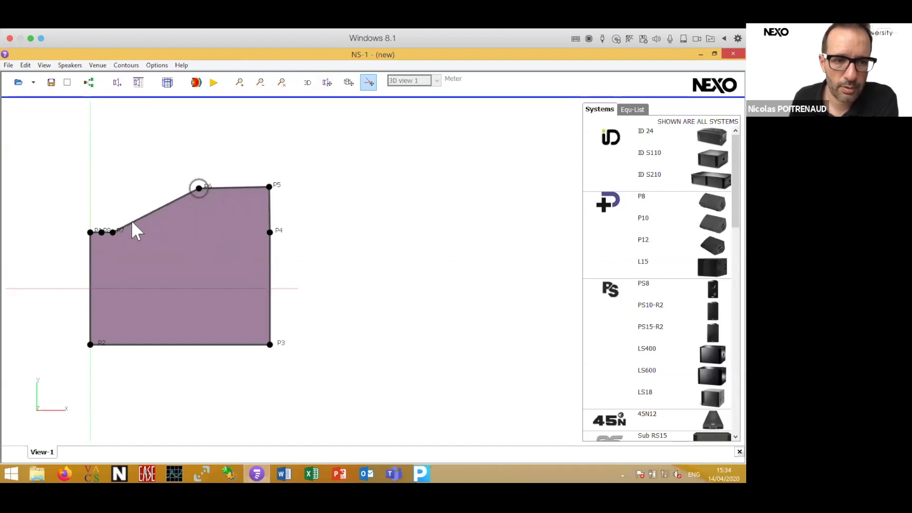
left_click_drag(112, 232, 197, 228)
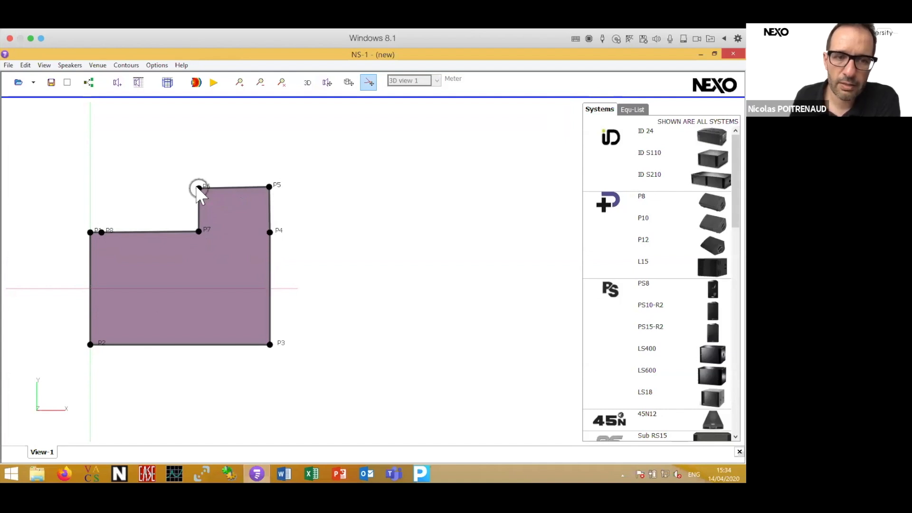
left_click_drag(199, 188, 202, 184)
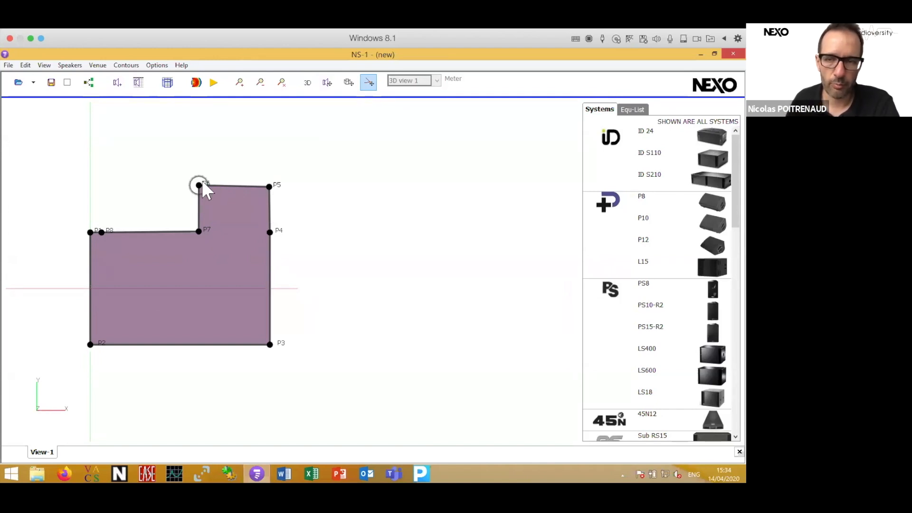
- Reopen the vertex coordinates of Venue 1 and set the x coordinate of P5 to 40 m
left_click(217, 267)
double_click(217, 268)
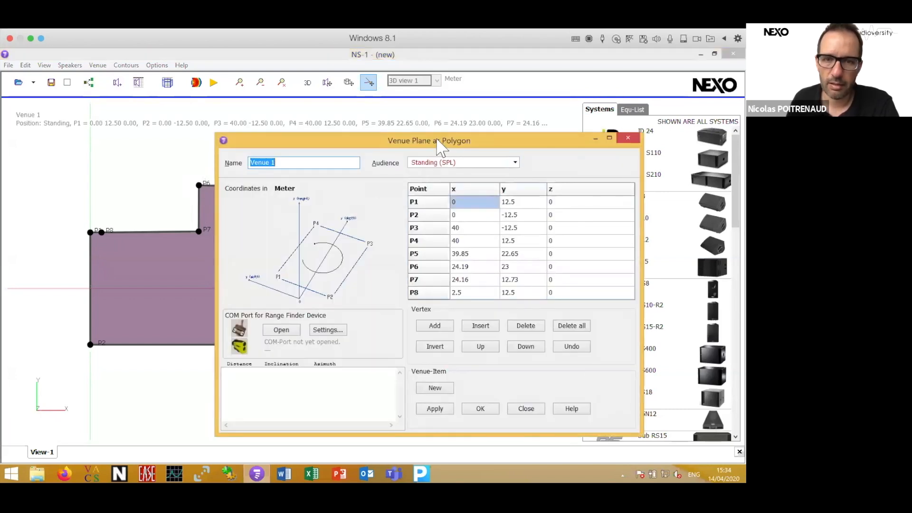
left_click_drag(437, 142, 501, 113)
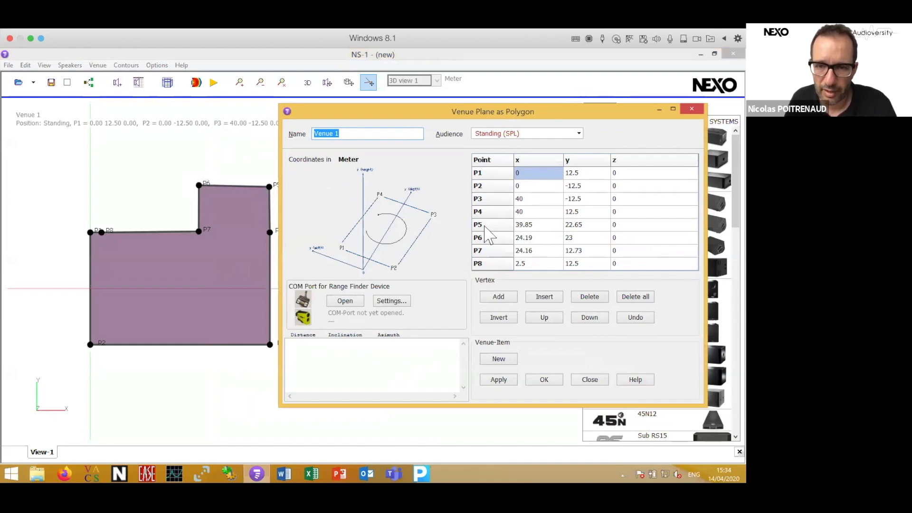
left_click(536, 225)
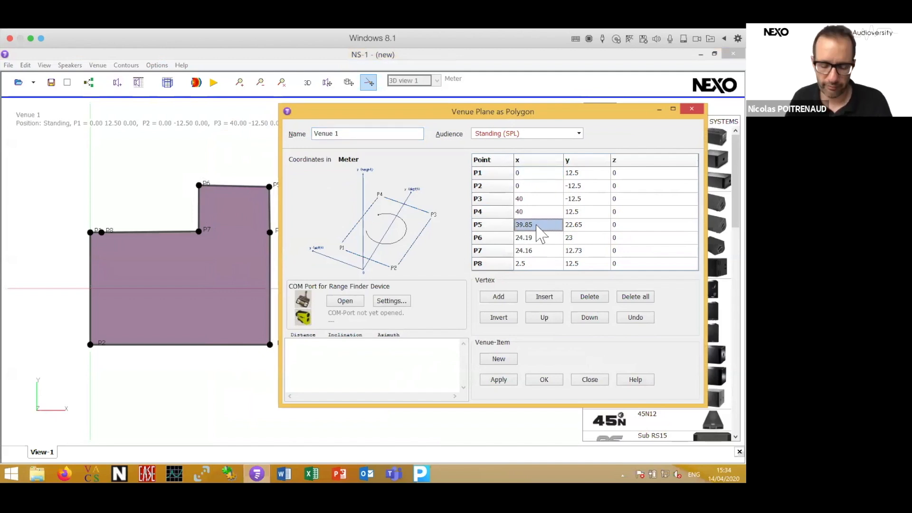
double_click(536, 225)
type("40")
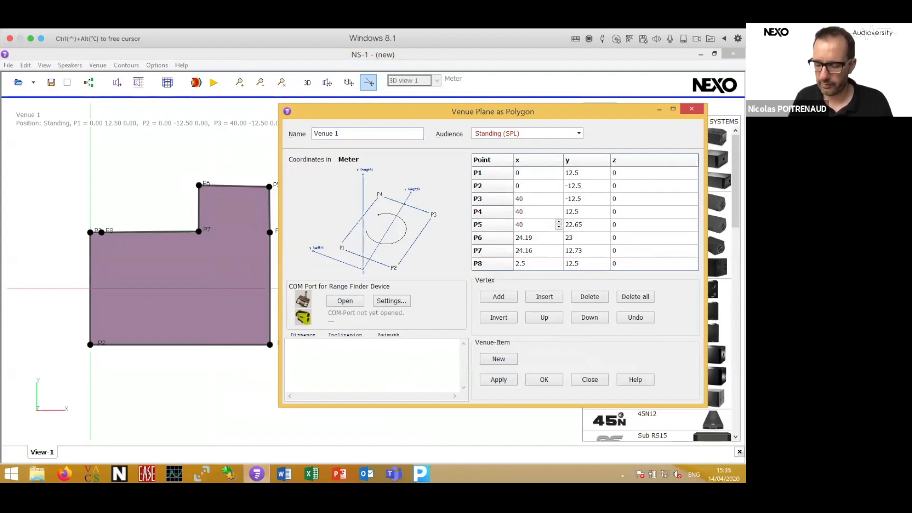
key("Return")
- Set the x coordinates of vertices P6 and P7 to 24 m
left_click(523, 240)
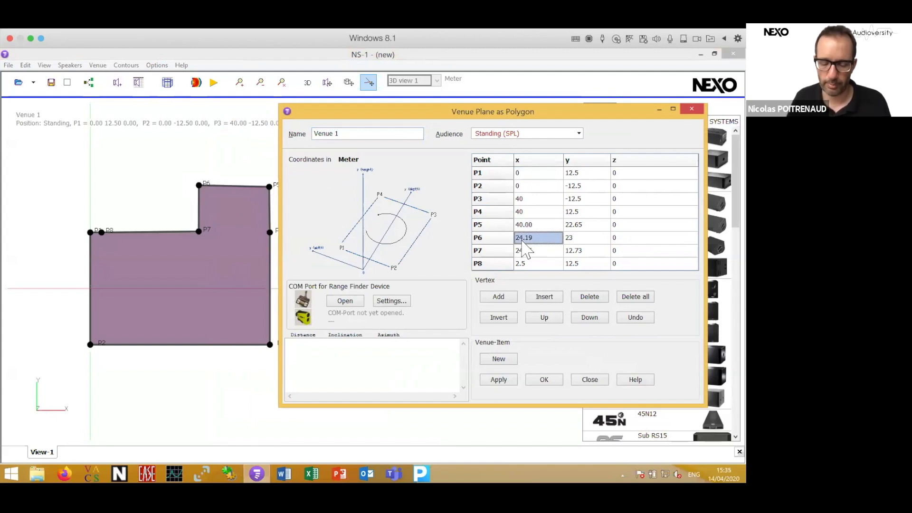
double_click(523, 240)
type("24")
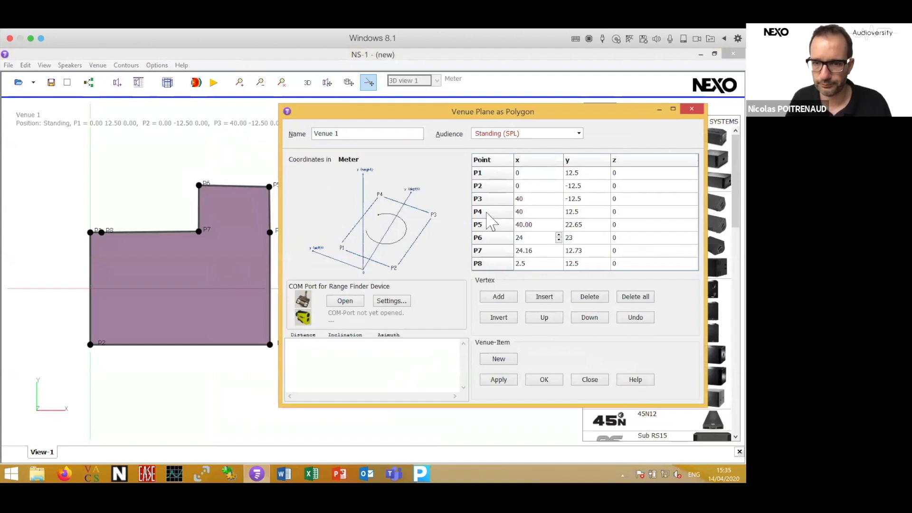
left_click(523, 255)
double_click(524, 252)
type("24")
- Open the y coordinate of P5 for editing and enter 125 as the y coordinate of P7
left_click(581, 226)
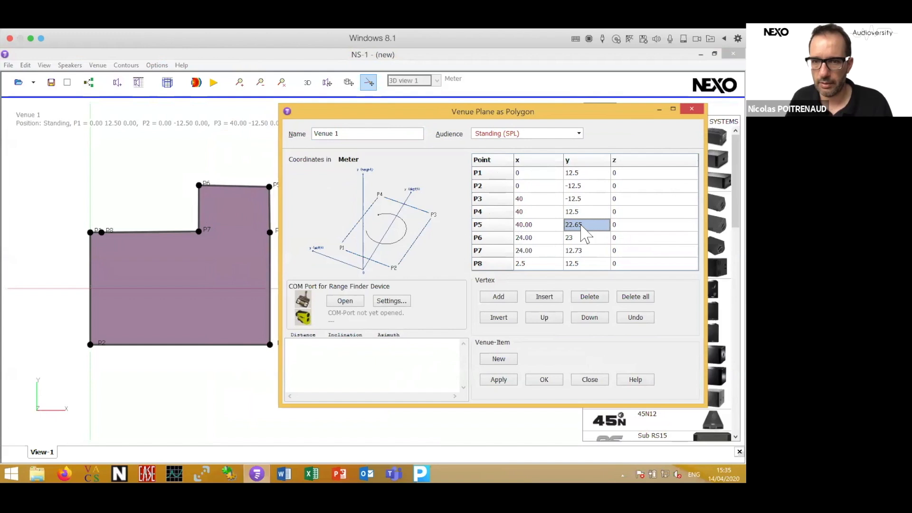
double_click(582, 225)
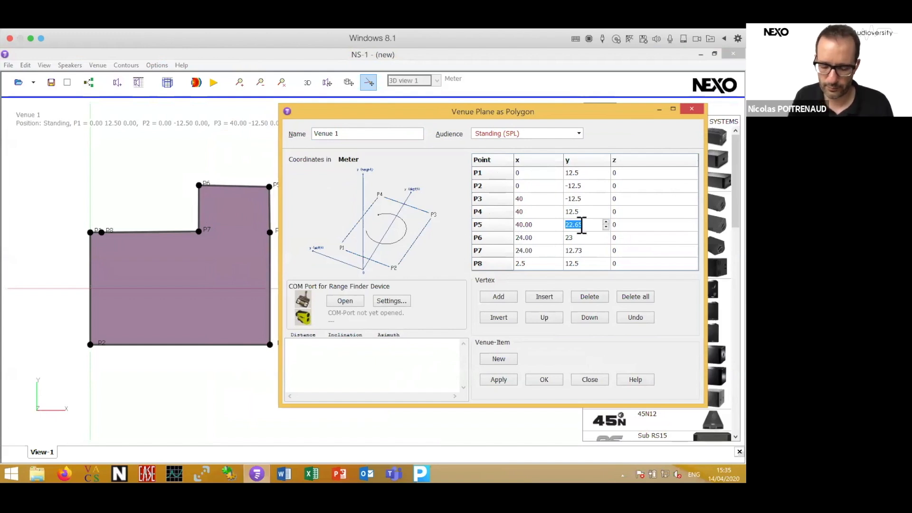
left_click(580, 252)
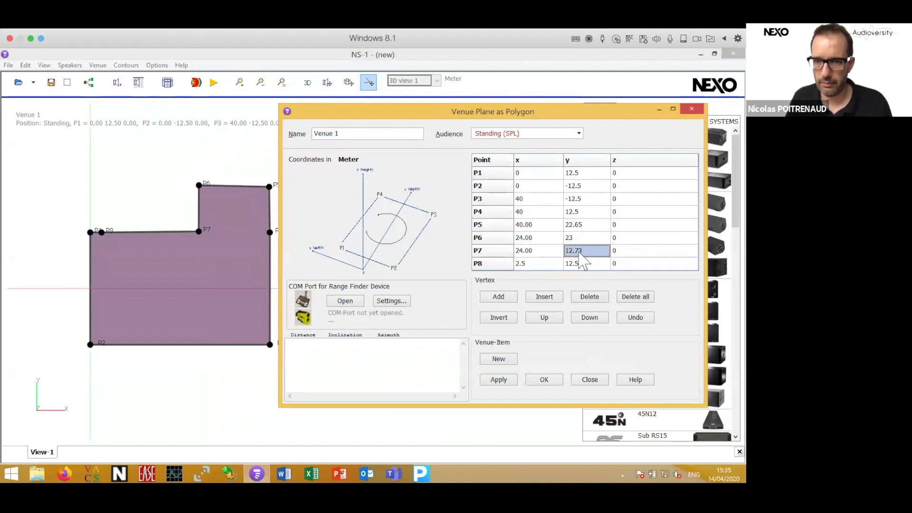
double_click(579, 253)
type("125")
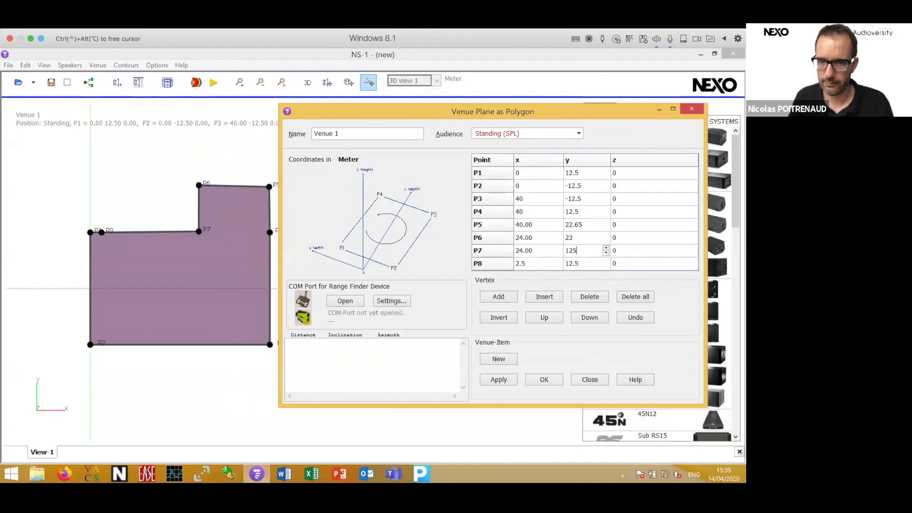
key("Return")
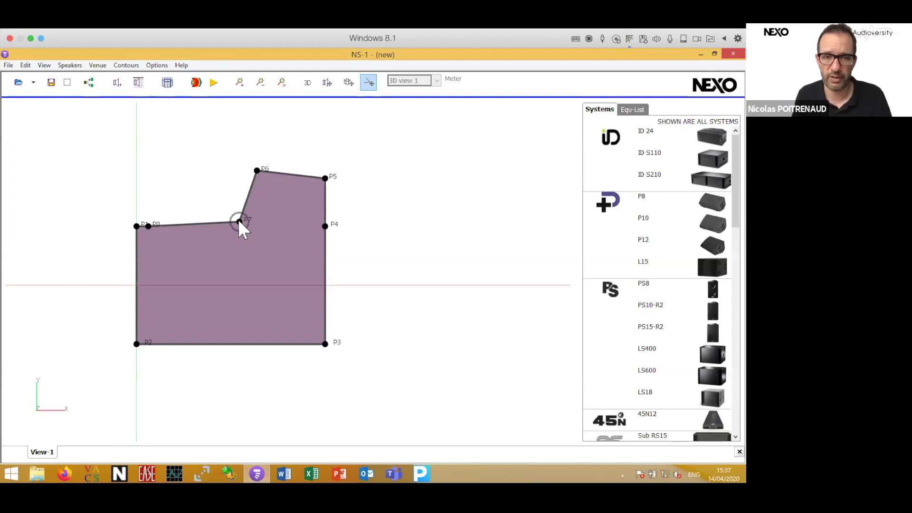
- Move vertex P7 to an x of about 23.46 m and delete the whole Venue 1 plane
left_click_drag(239, 221, 247, 229)
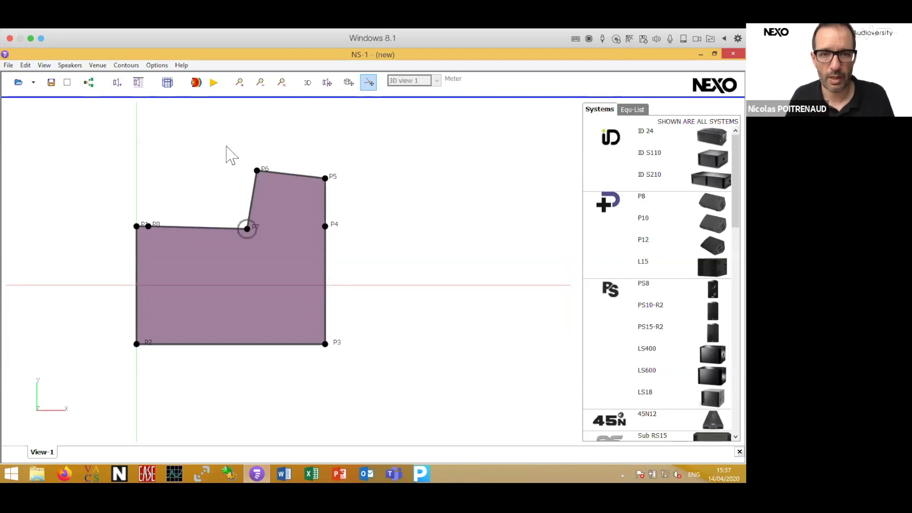
left_click(228, 247)
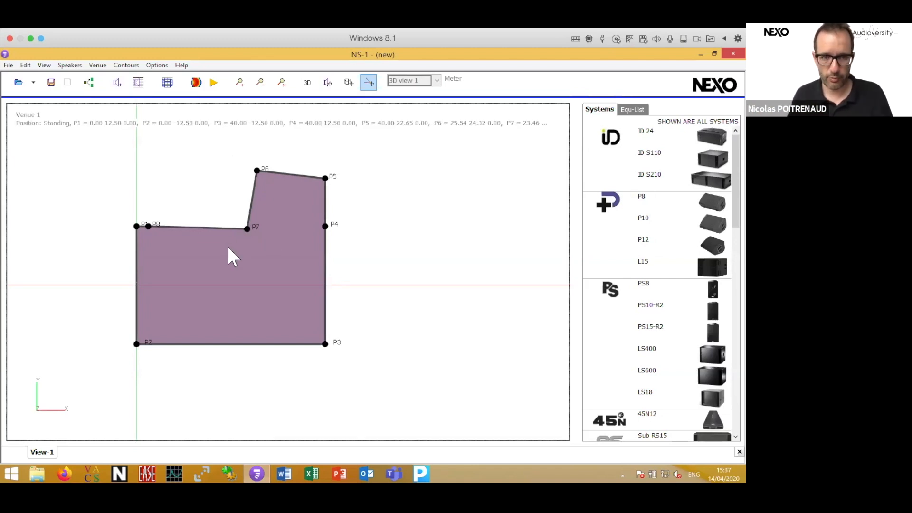
key("Delete")
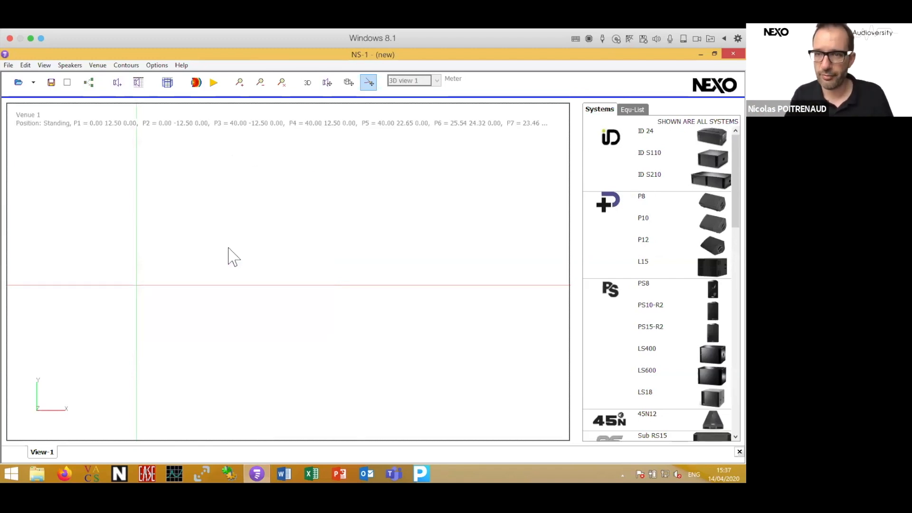
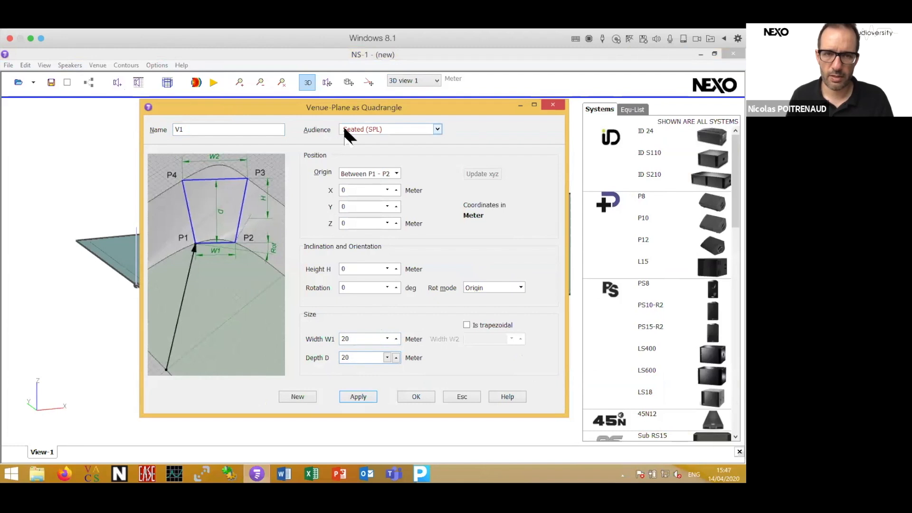
- Set the audience type of venue plane V1 to Standing (SPL)
left_click(437, 129)
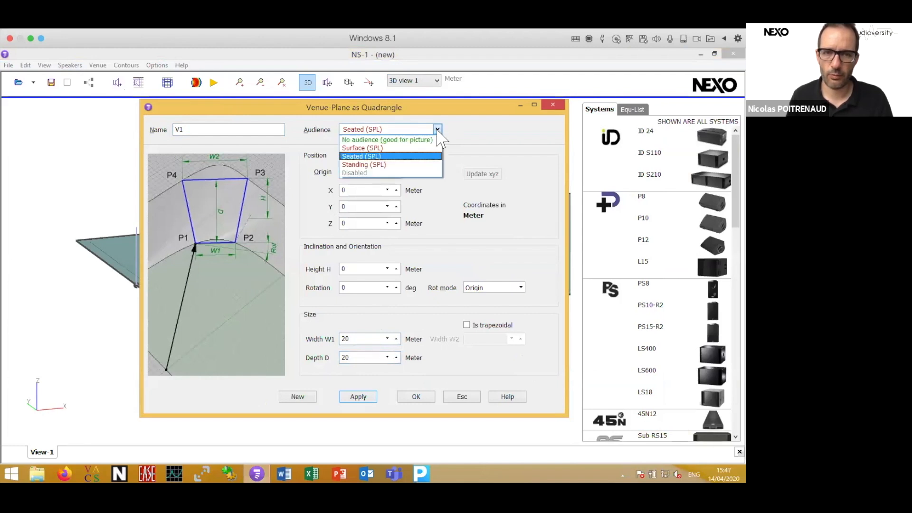
left_click(380, 165)
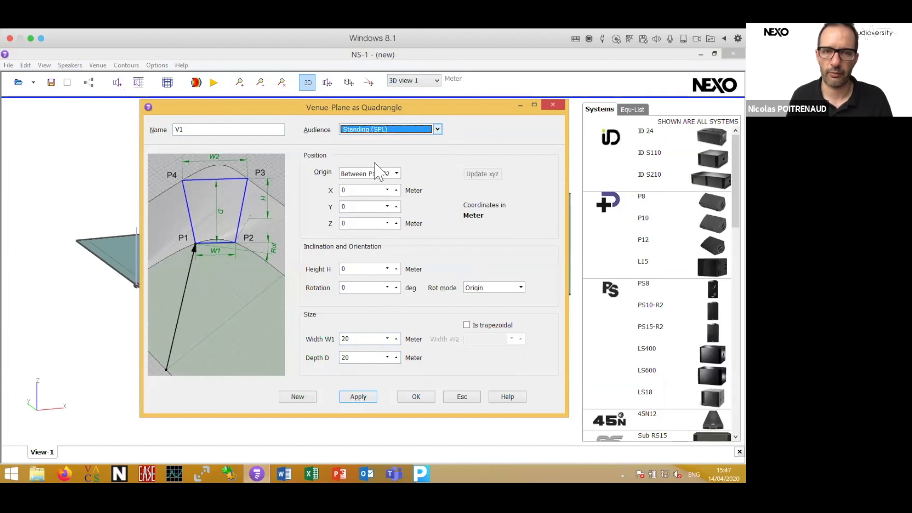
- Rename venue plane V1 as Stand and accept its definition
double_click(222, 132)
type("Sal")
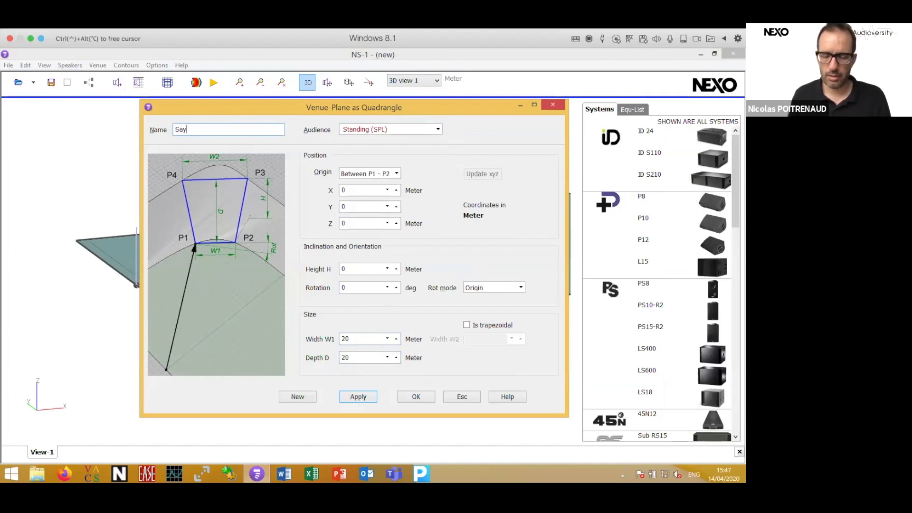
key("BackSpace")
key("BackSpace")
type("tand")
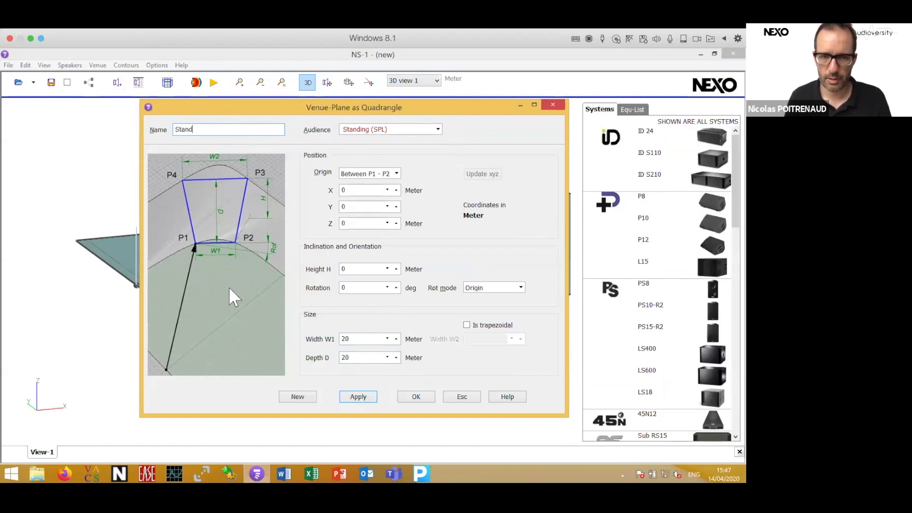
left_click(417, 398)
scroll(390, 294, "down", 2)
left_click_drag(375, 272, 417, 348)
scroll(417, 348, "down", 2)
scroll(417, 318, "down", 1)
left_click_drag(414, 317, 190, 323)
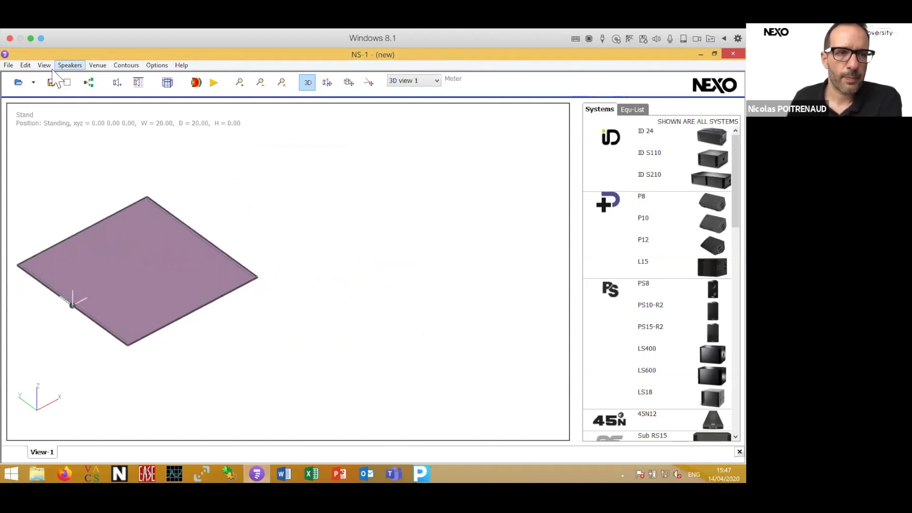
- Add a second quadrangle venue plane named Seats with the audience type Seated (SPL)
left_click(98, 66)
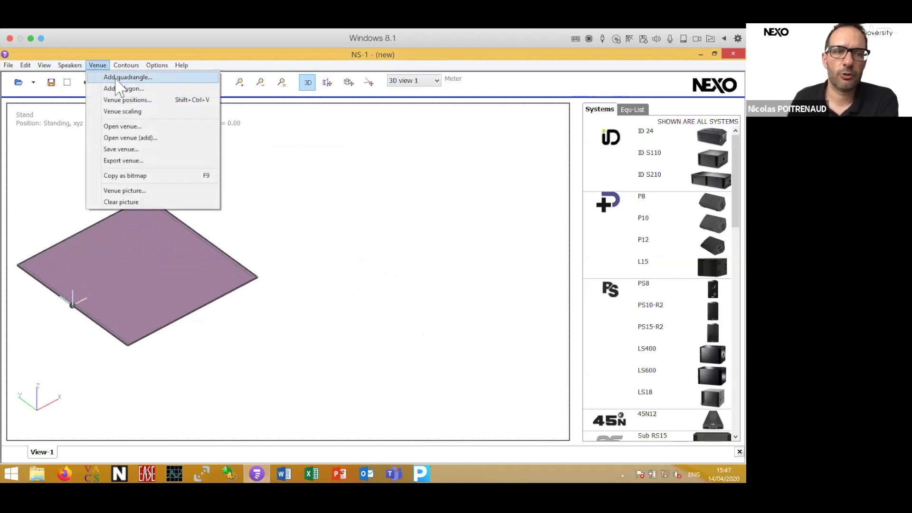
left_click(116, 77)
left_click_drag(275, 116, 389, 117)
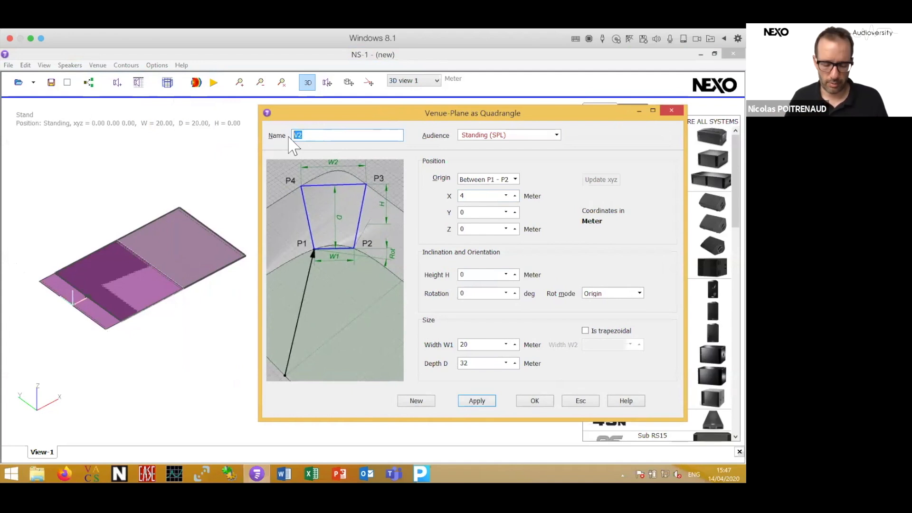
type("Seats")
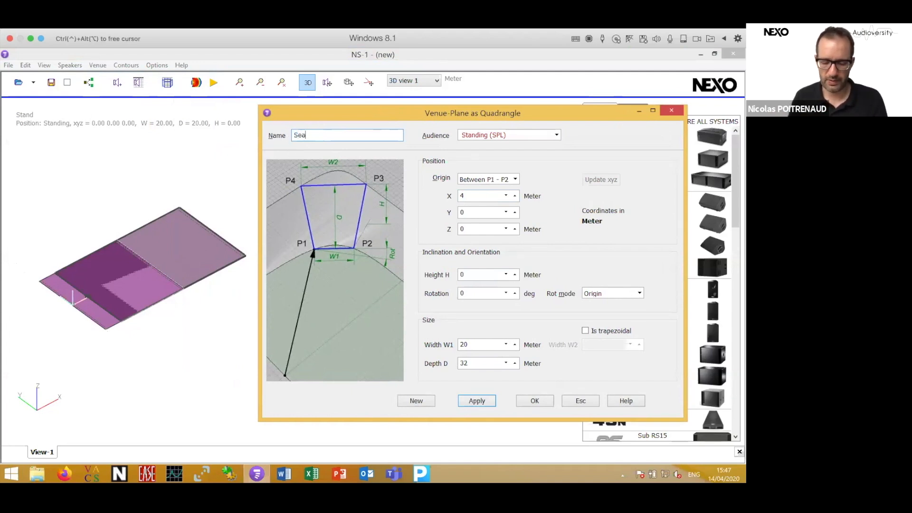
left_click(556, 135)
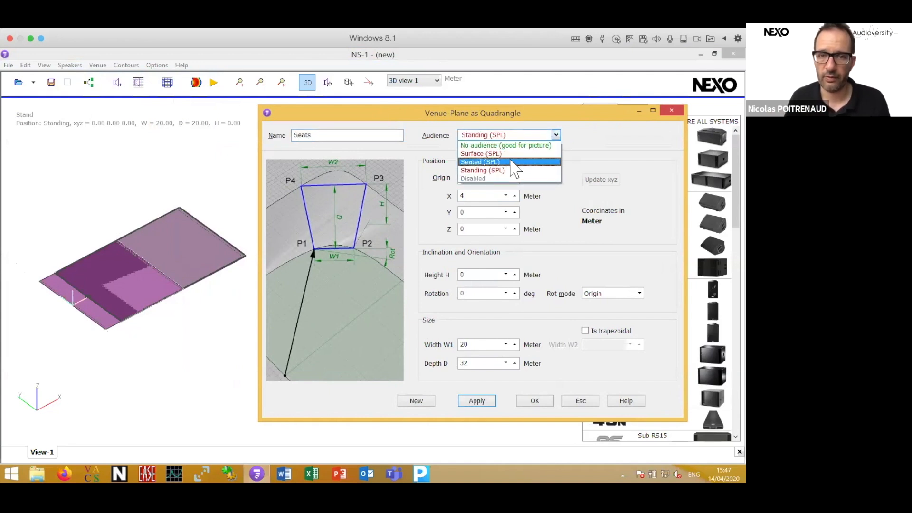
left_click(511, 158)
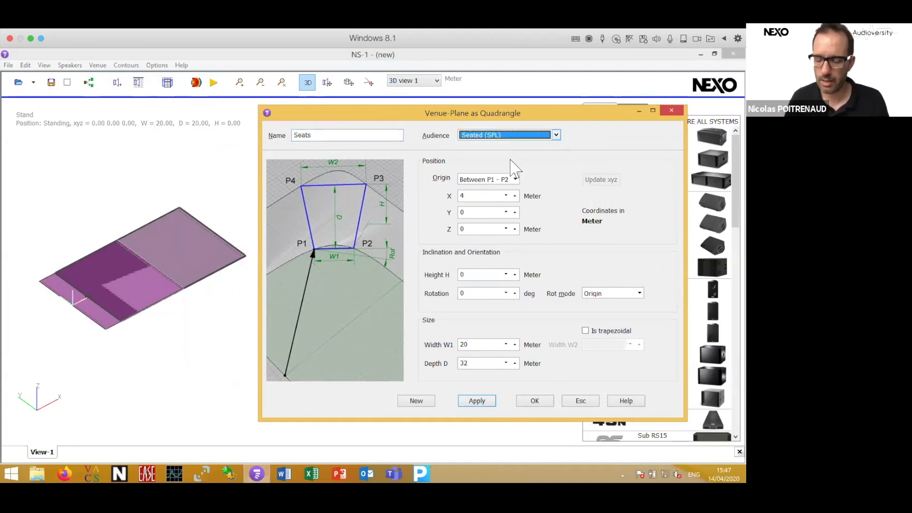
key("Return")
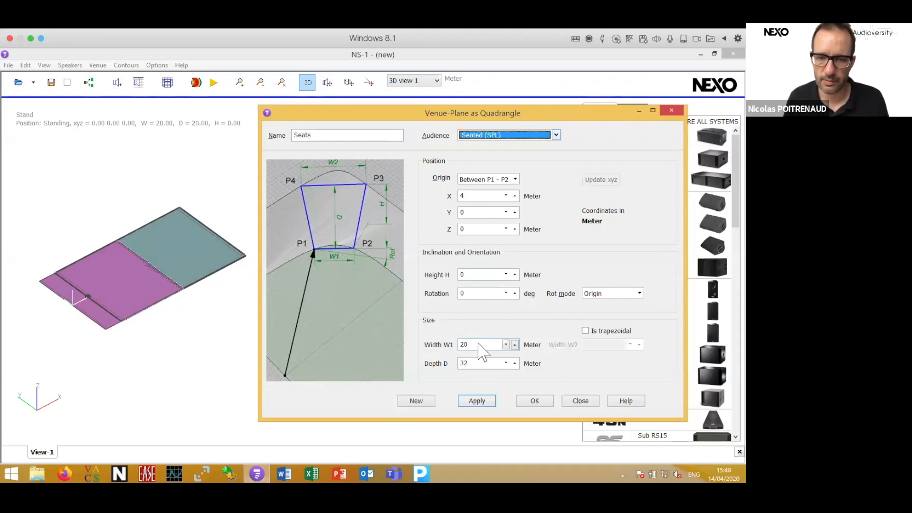
- Set the depth D of the Seats plane to 10 m
left_click(471, 363)
left_click_drag(471, 363, 449, 373)
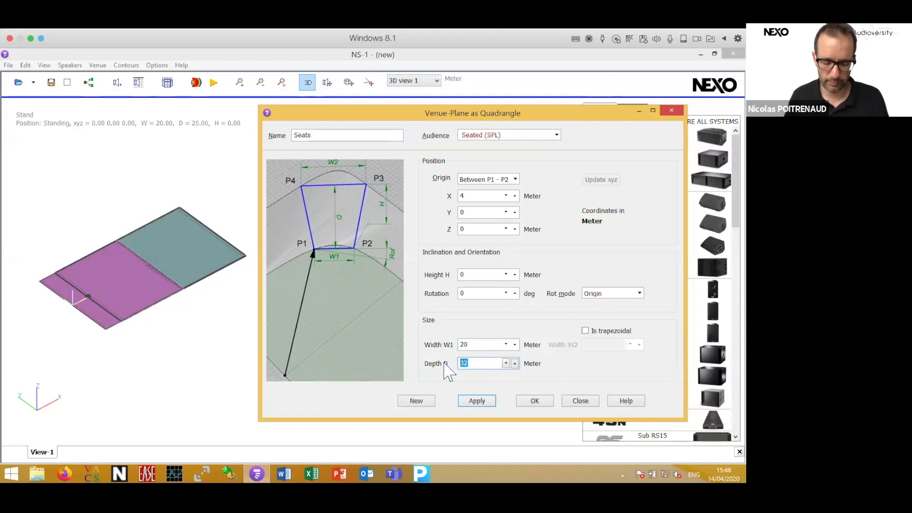
type("10")
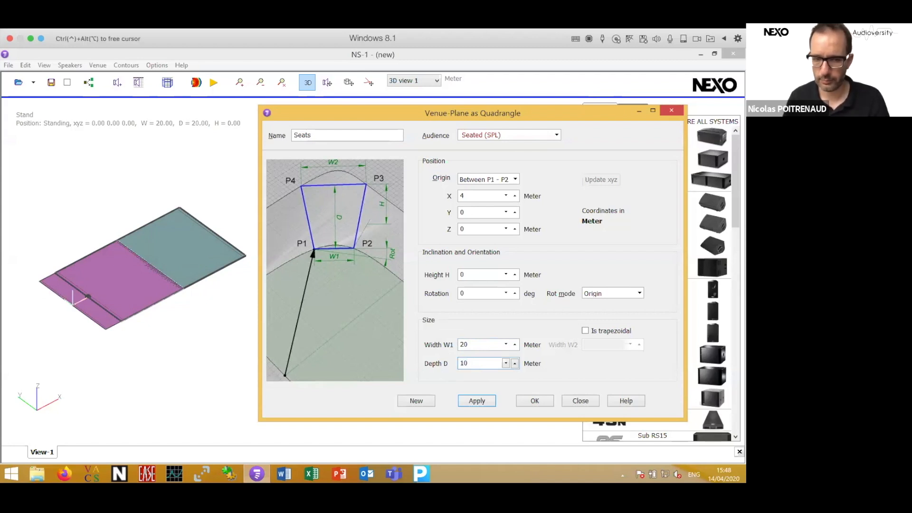
key("Return")
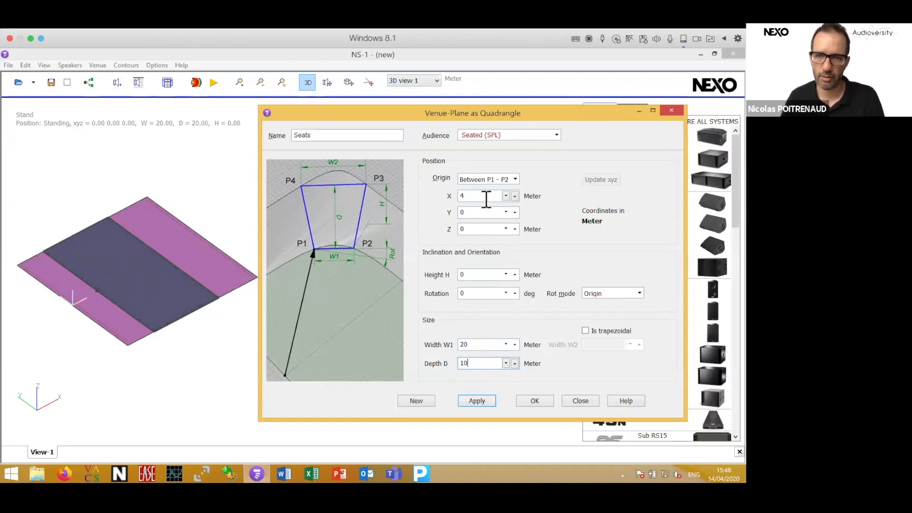
- Set the Seats plane's X position to 20 m and its height H to 2 m
left_click_drag(487, 198, 457, 203)
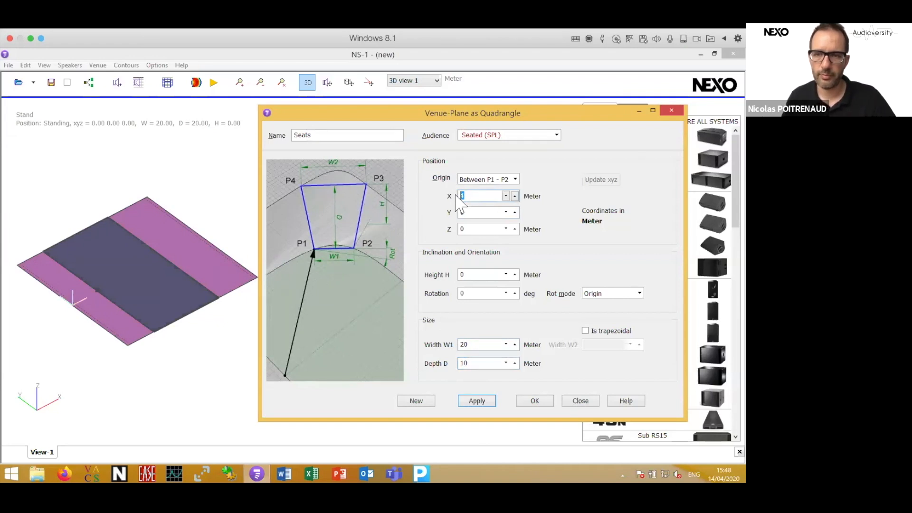
type("2")
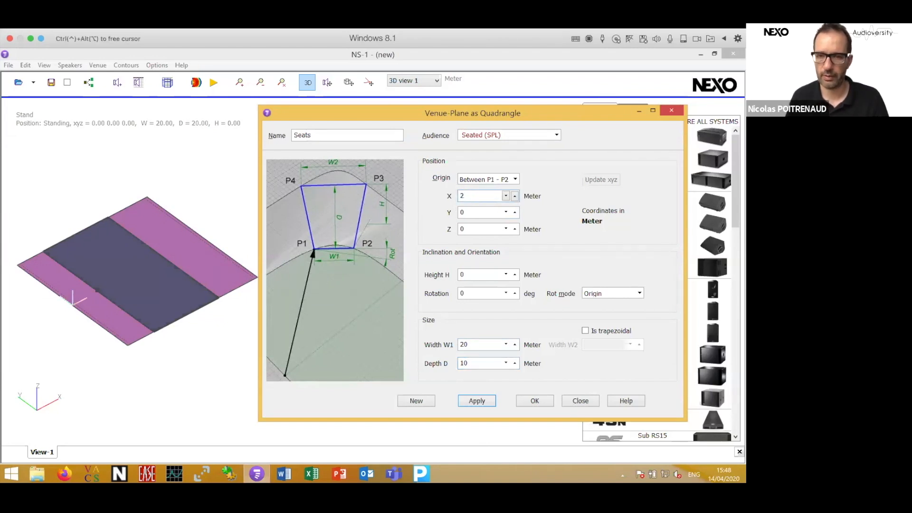
type("0")
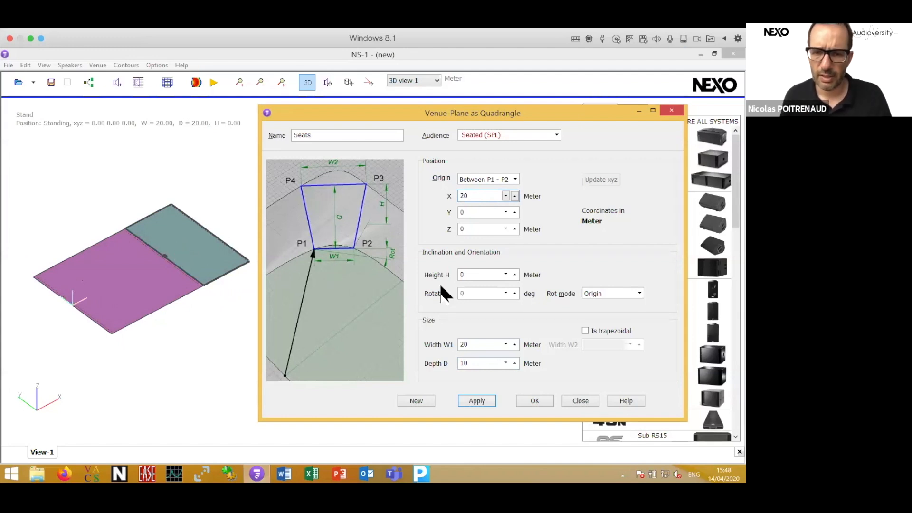
double_click(460, 275)
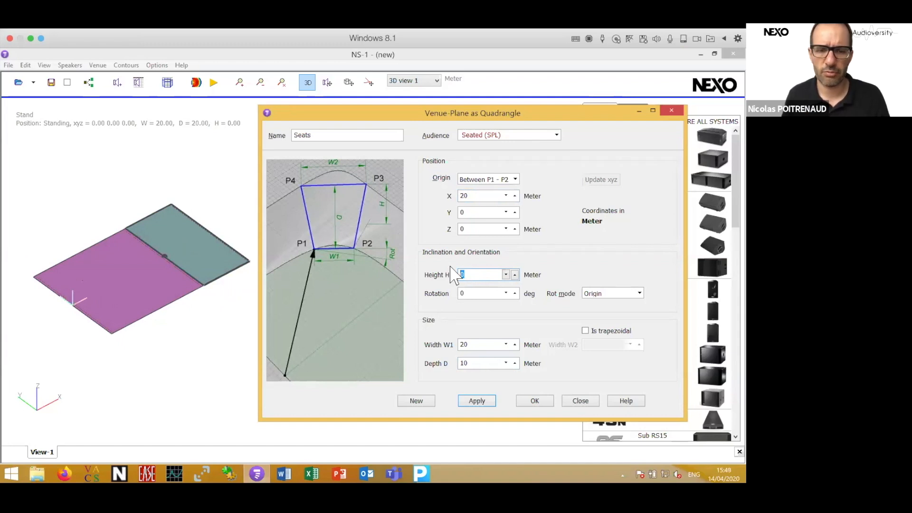
type("2")
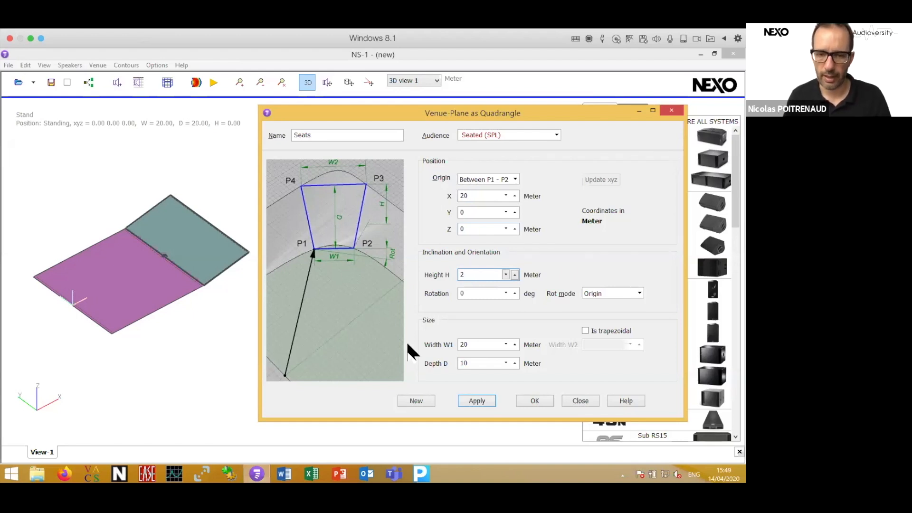
- Create a third quadrangle venue plane 12 m wide and 6 m deep
left_click(416, 401)
left_click_drag(439, 111, 600, 120)
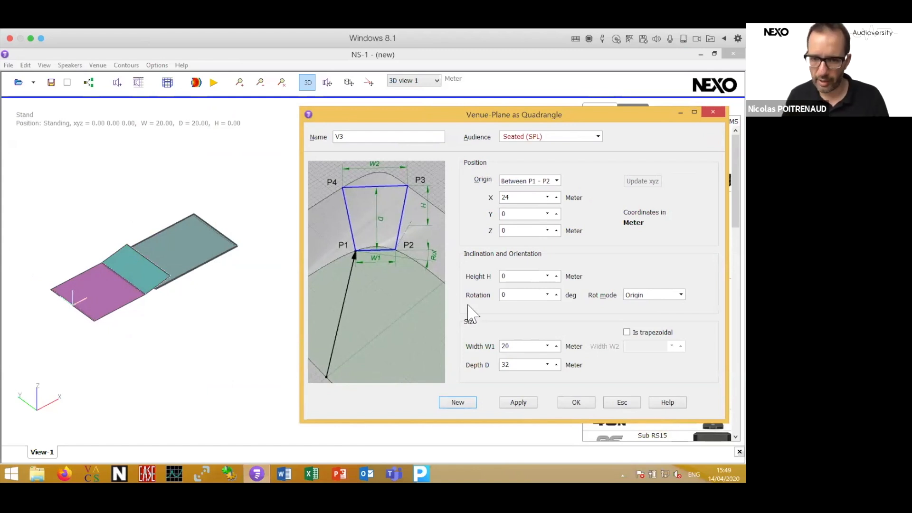
double_click(513, 346)
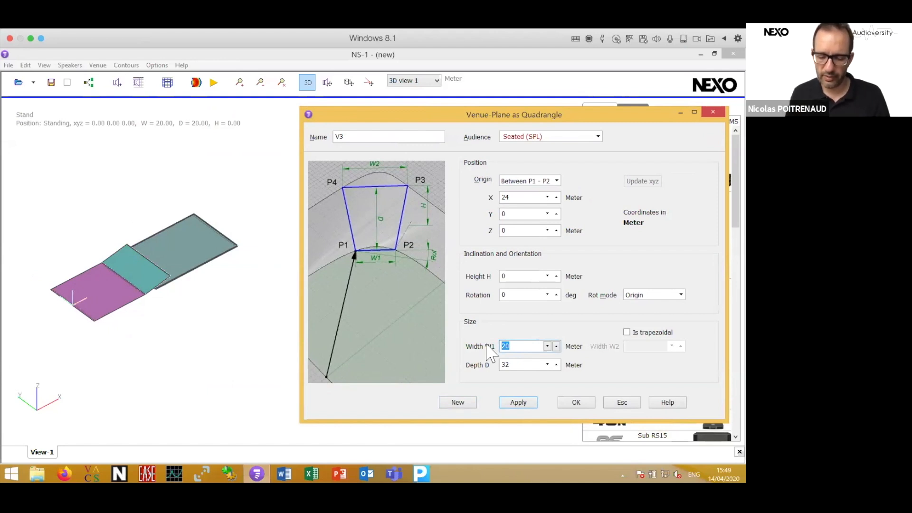
type("12")
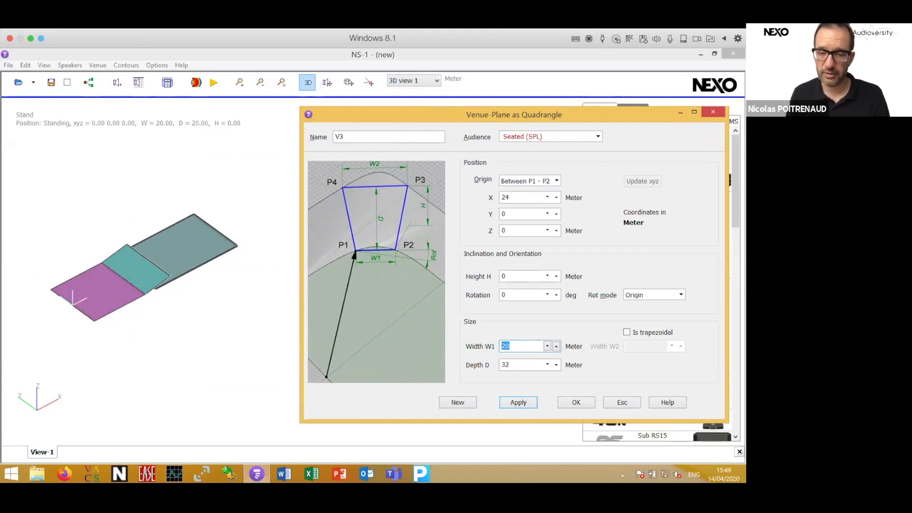
double_click(519, 364)
type("6")
left_click(518, 403)
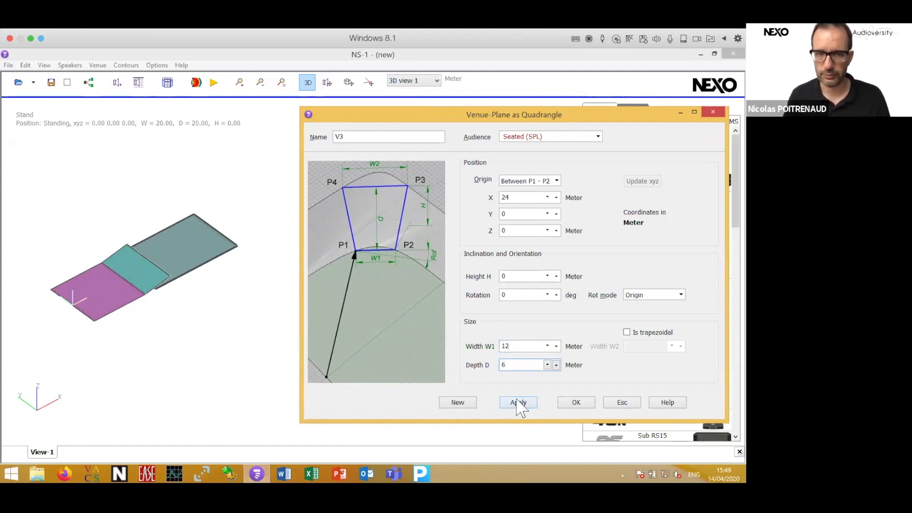
- Rename plane V3 as Stage and set its audience type to Surface (SPL)
left_click_drag(351, 138, 309, 138)
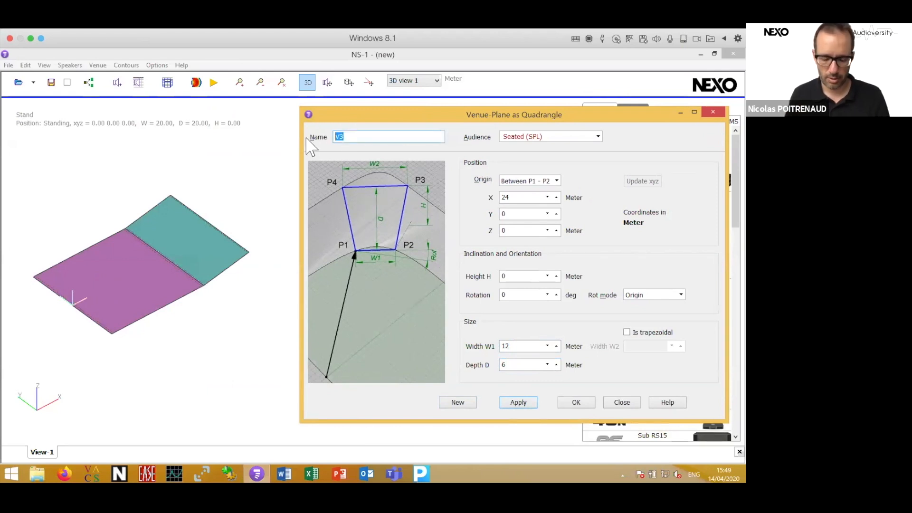
type("Stage")
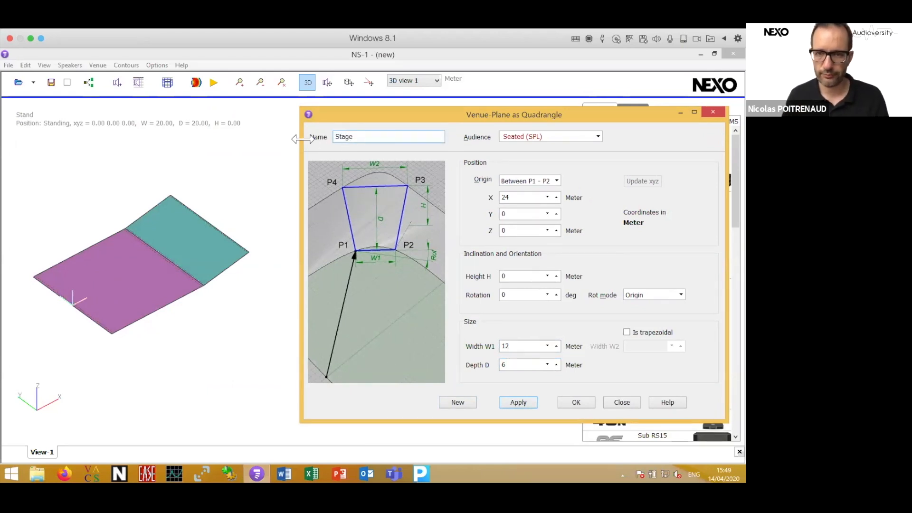
left_click(551, 139)
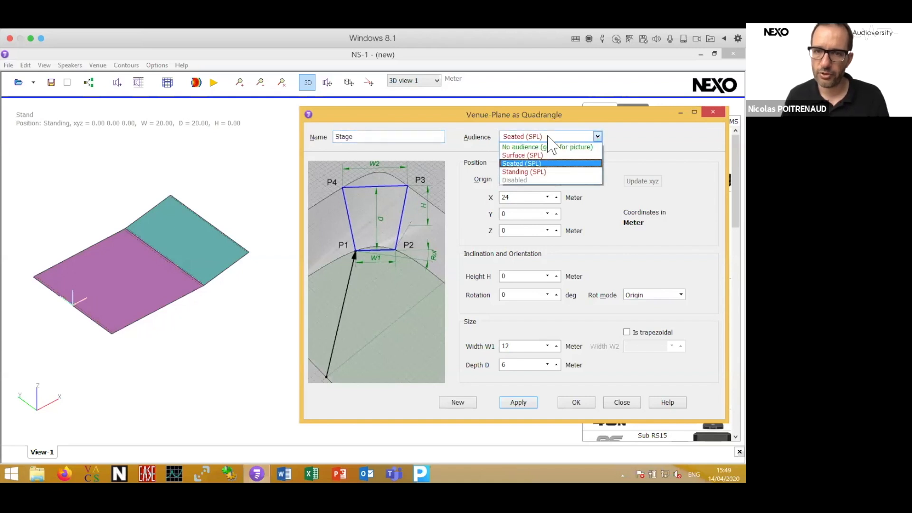
left_click(523, 156)
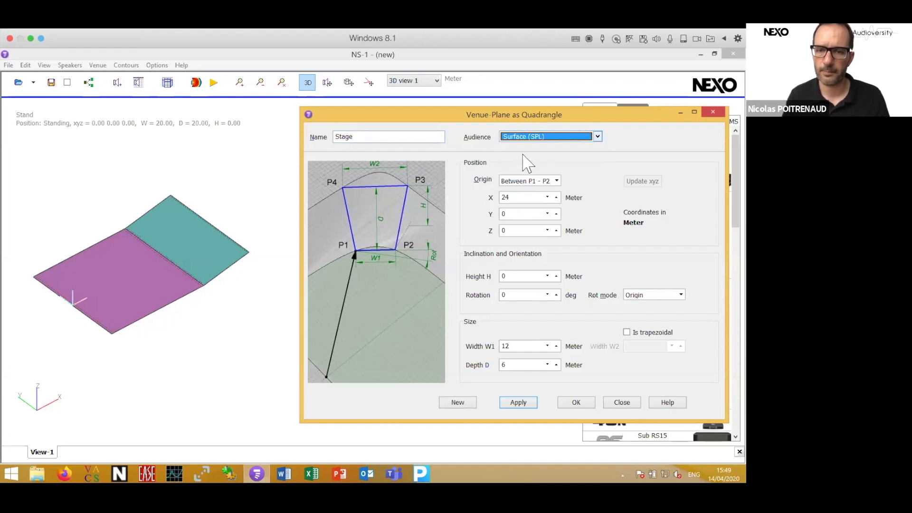
- Set the Stage plane's height H to 1.2 m and its X position to -6 m
left_click(519, 280)
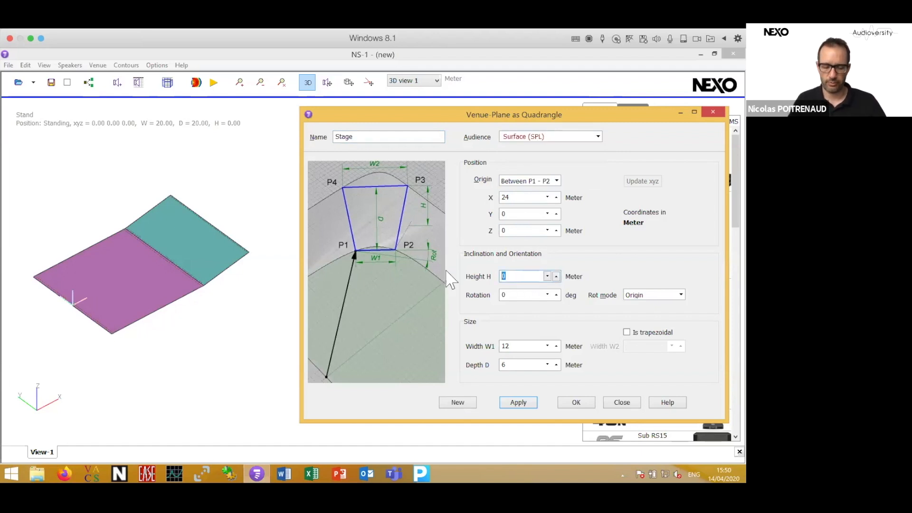
type("1.2")
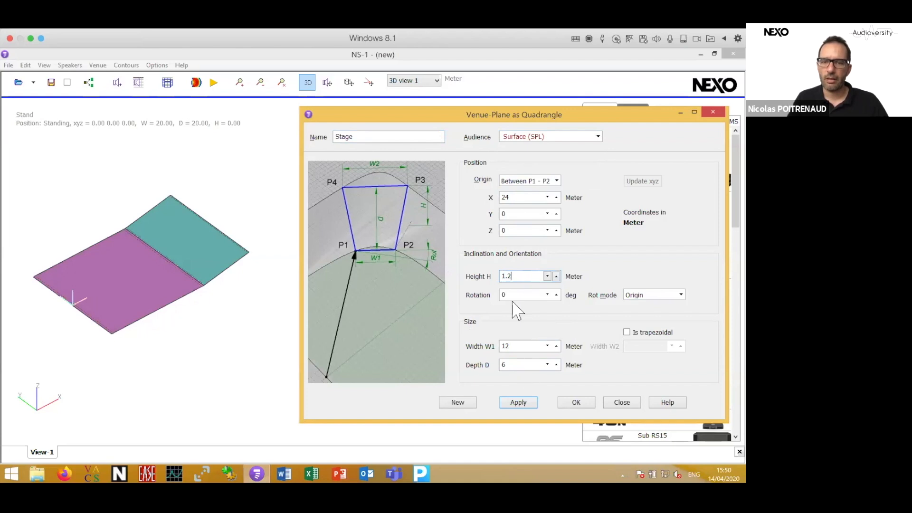
double_click(508, 197)
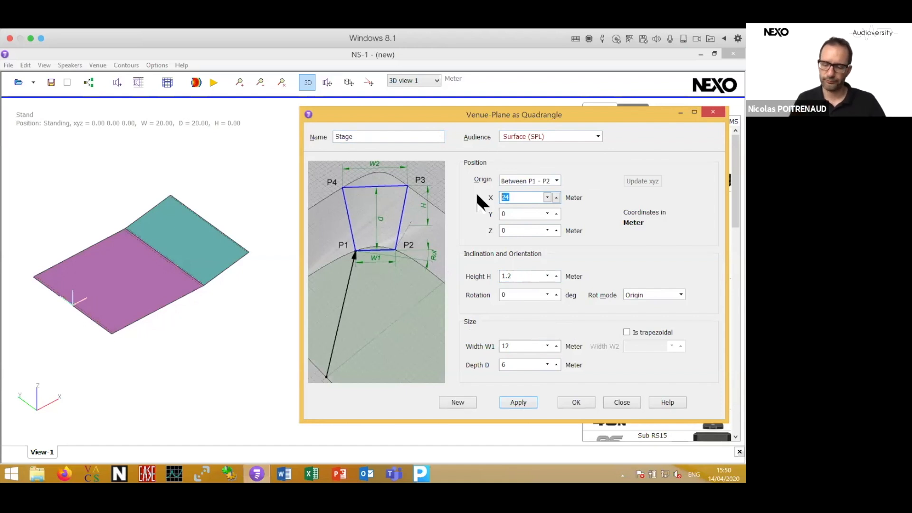
type("-6")
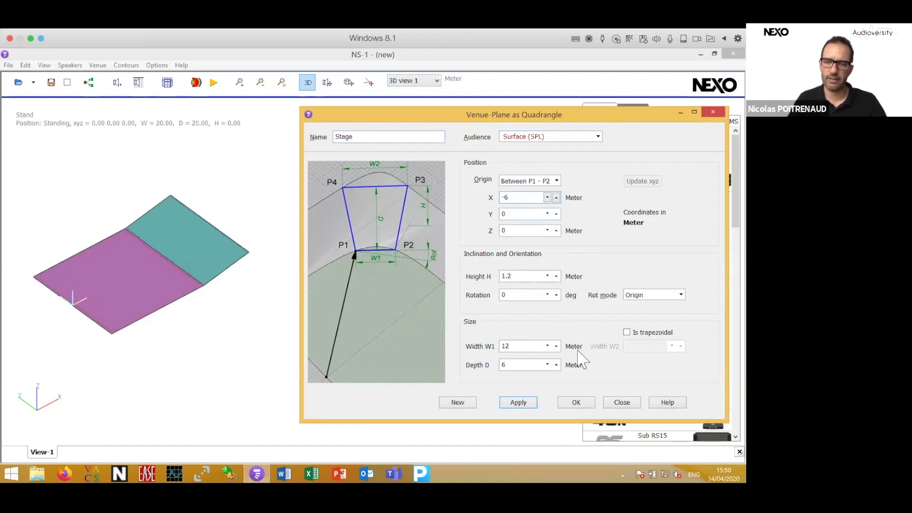
left_click(520, 403)
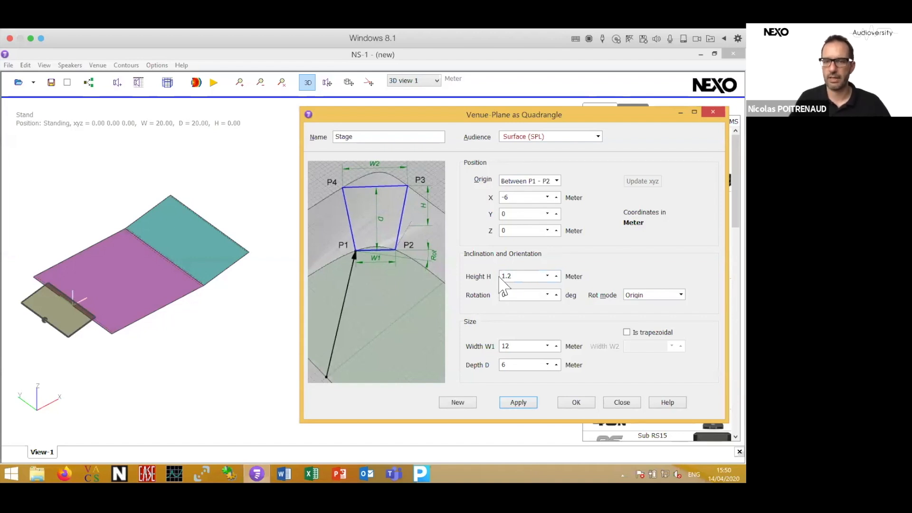
- Set the Stage plane's height H to 0 m and apply the change
left_click_drag(515, 276, 491, 277)
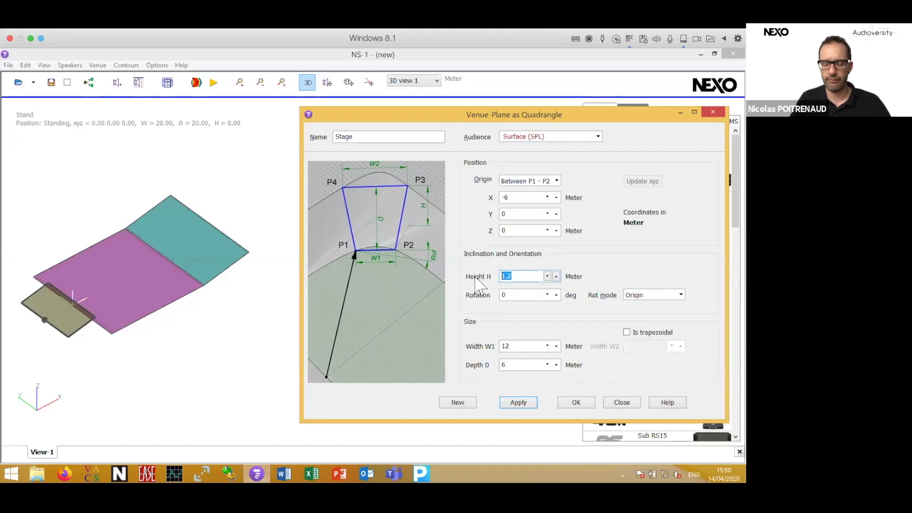
type("0")
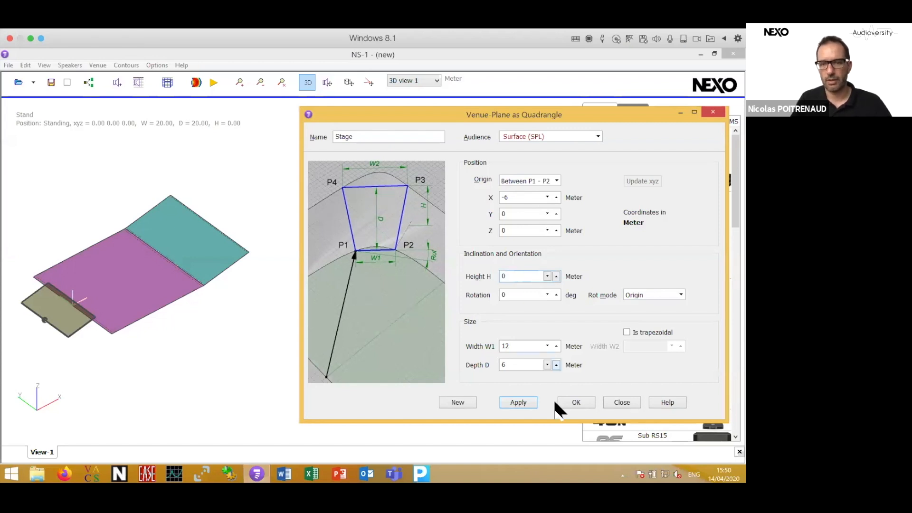
left_click(528, 405)
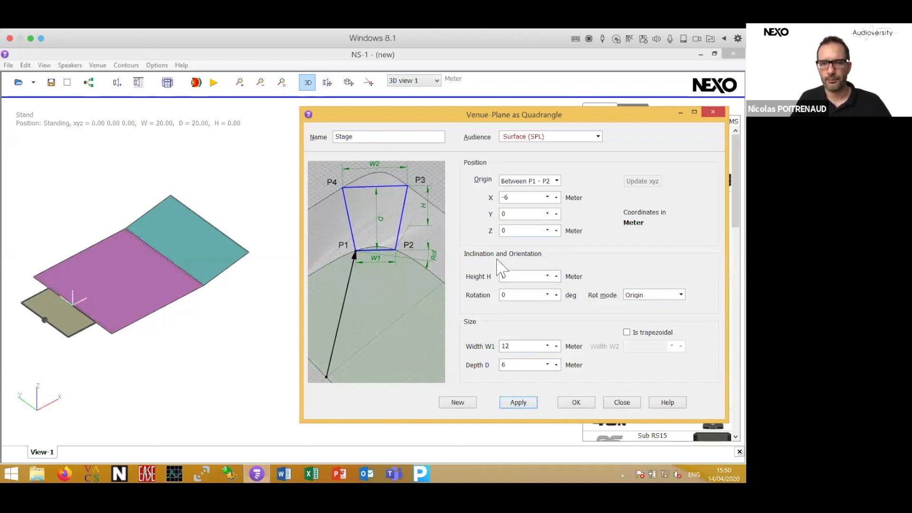
- Set the Stage plane's Z position to 1.2 m and confirm its properties
double_click(517, 232)
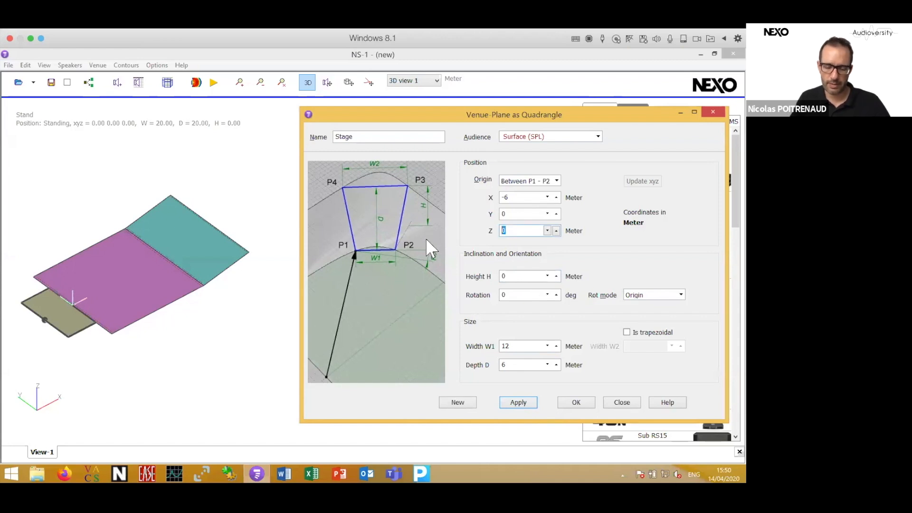
type("1.")
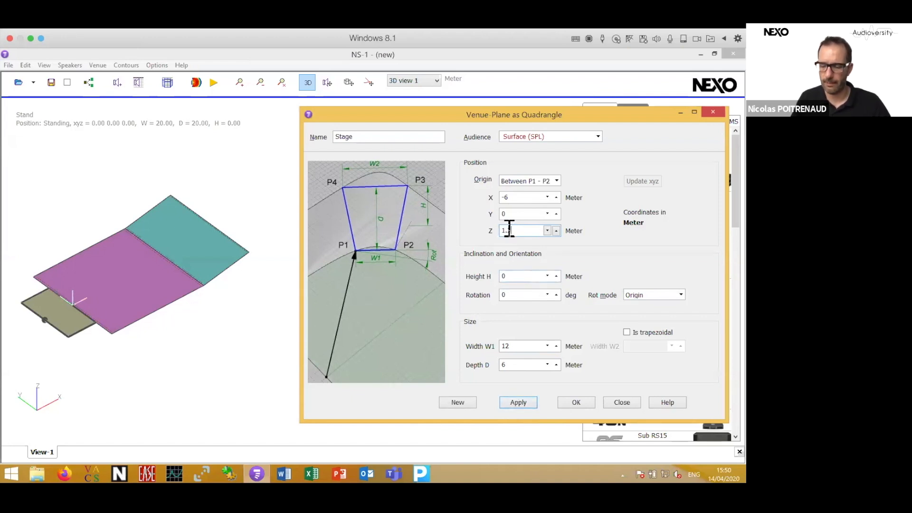
key("Return")
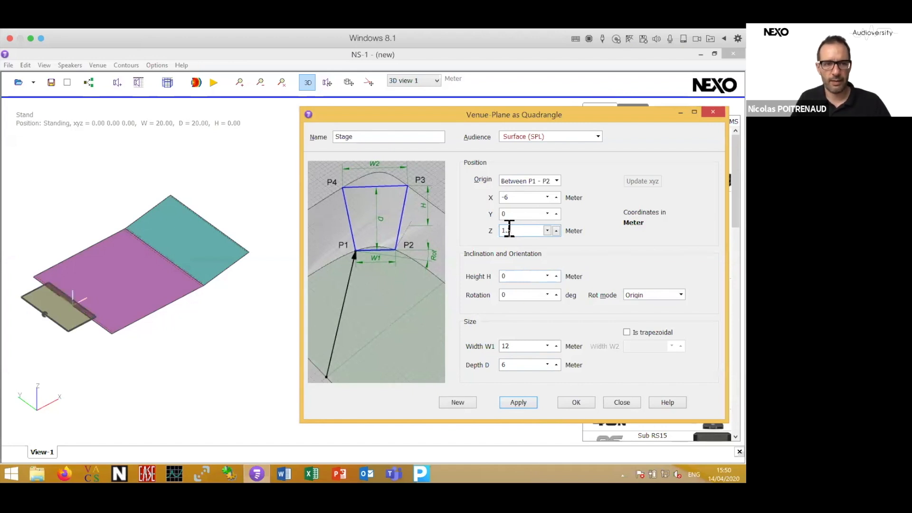
left_click(577, 402)
left_click_drag(230, 347, 395, 346)
left_click_drag(408, 315, 376, 326)
scroll(385, 325, "up", 2)
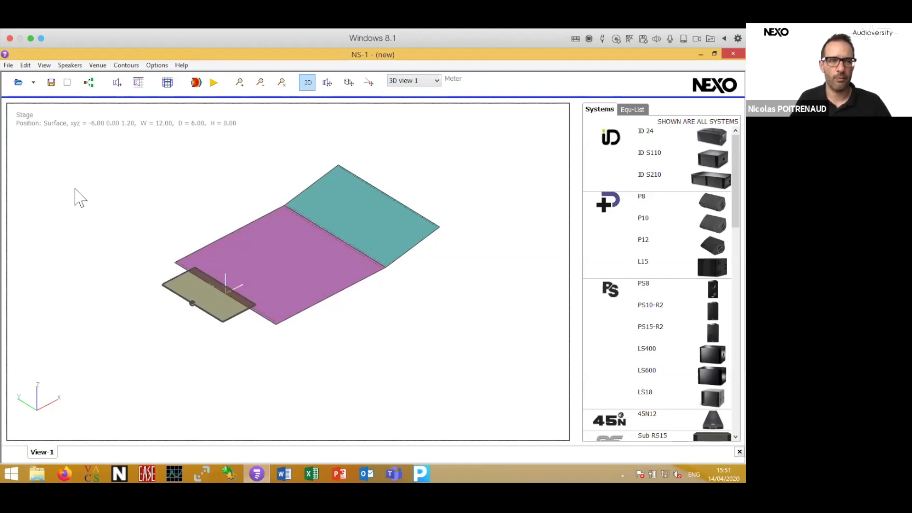
- Save the project on the Desktop as NS1 Exercise
left_click(10, 65)
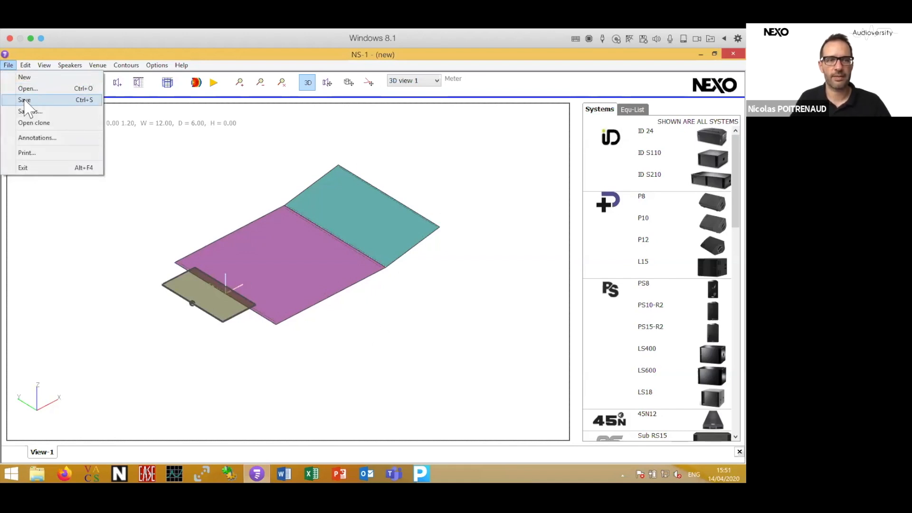
left_click(26, 103)
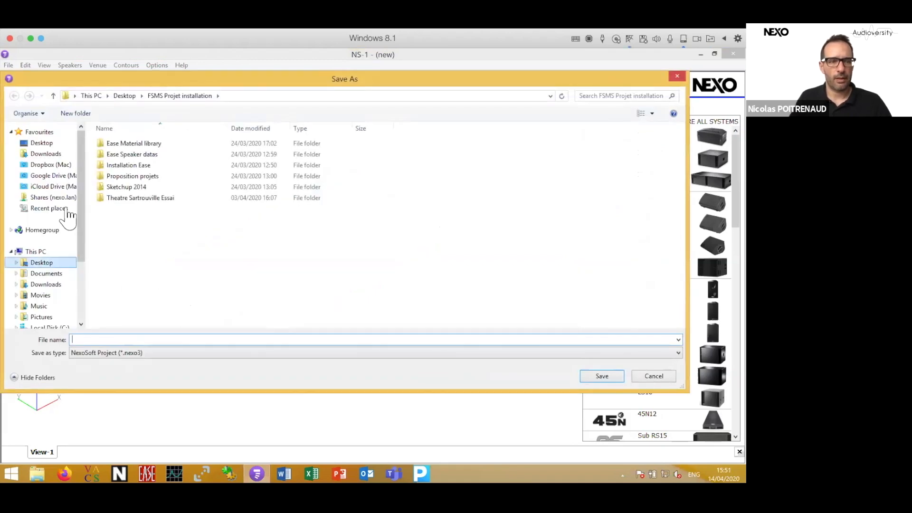
left_click(47, 264)
left_click(105, 340)
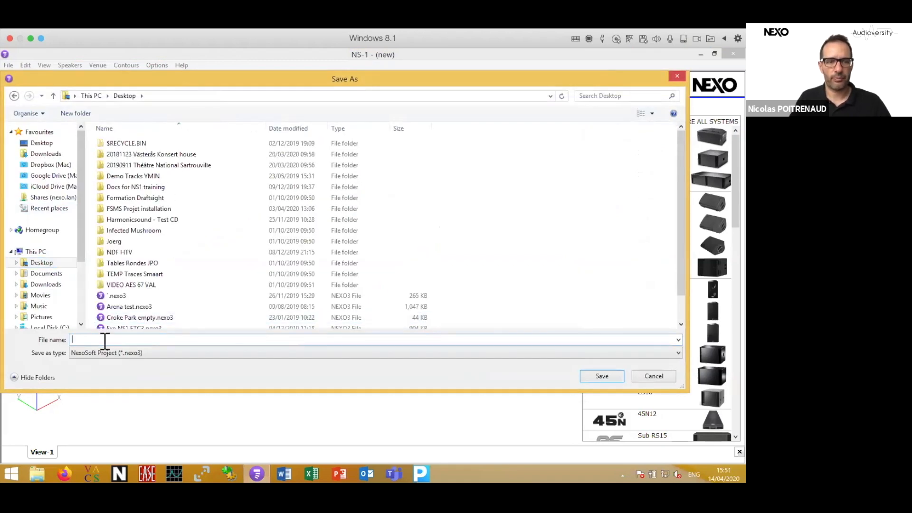
type("NS1 E")
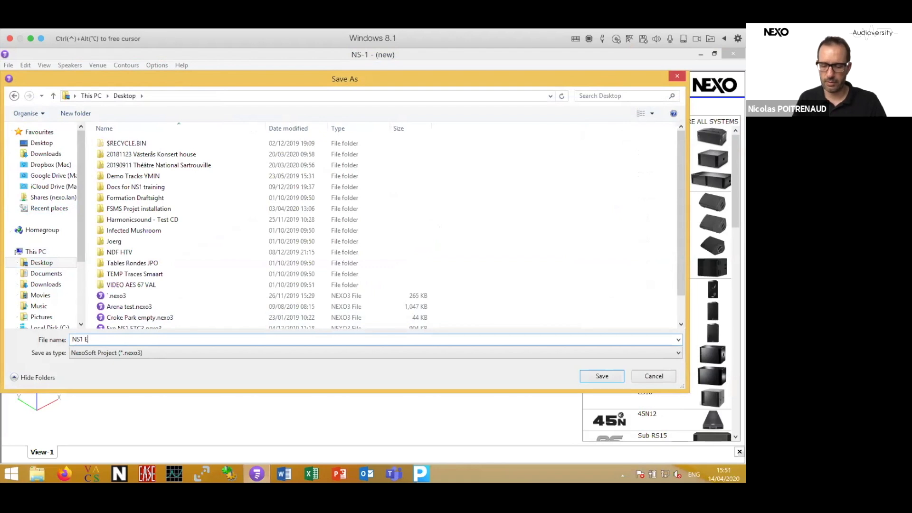
type("xercise")
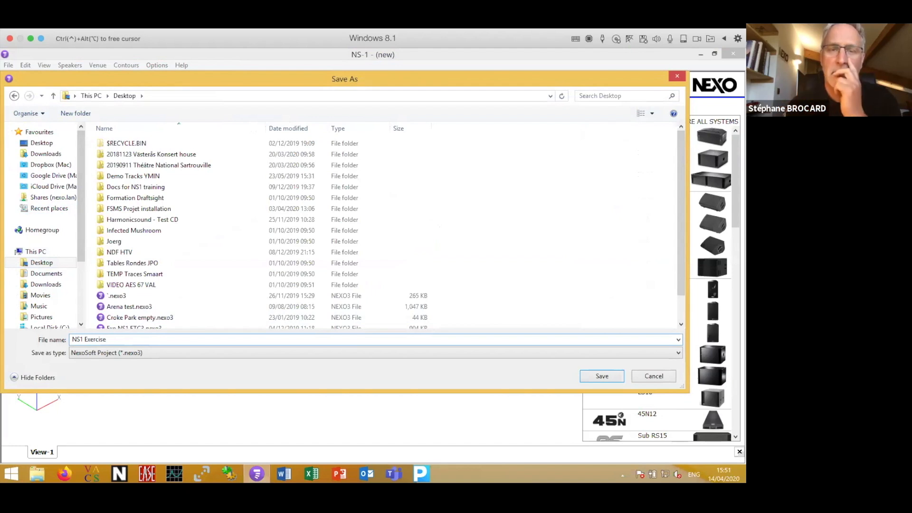
key("Return")
- Check the positions of the Seats and Stage planes, and switch to the presentation slide showing the venue exercise
left_click_drag(274, 343, 248, 353)
left_click(383, 268)
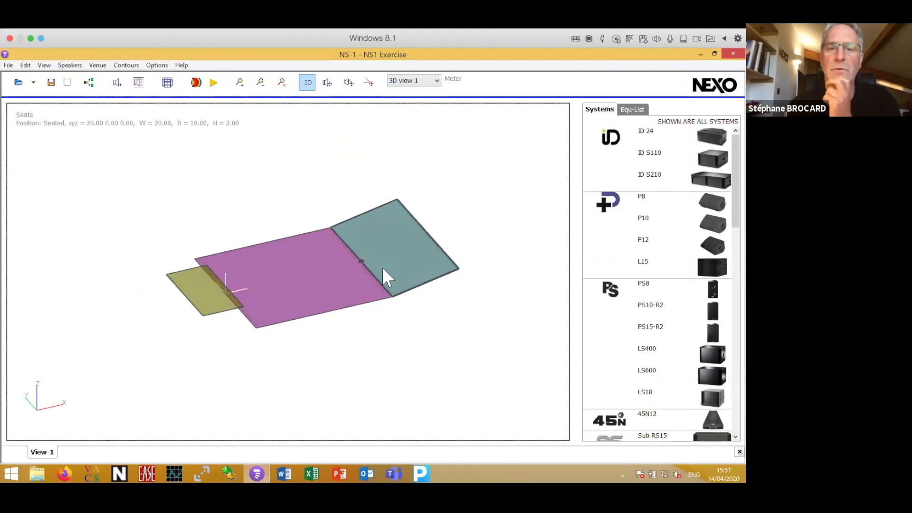
left_click(215, 302)
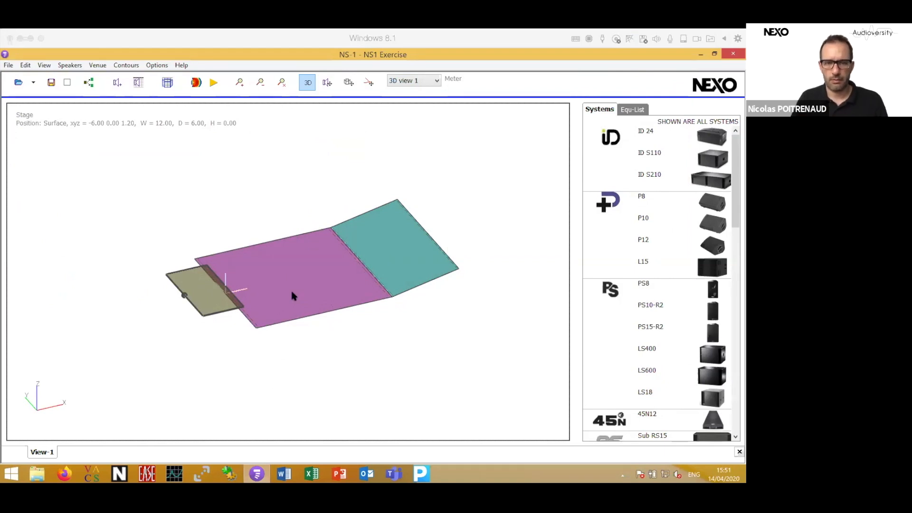
key("super+Tab")
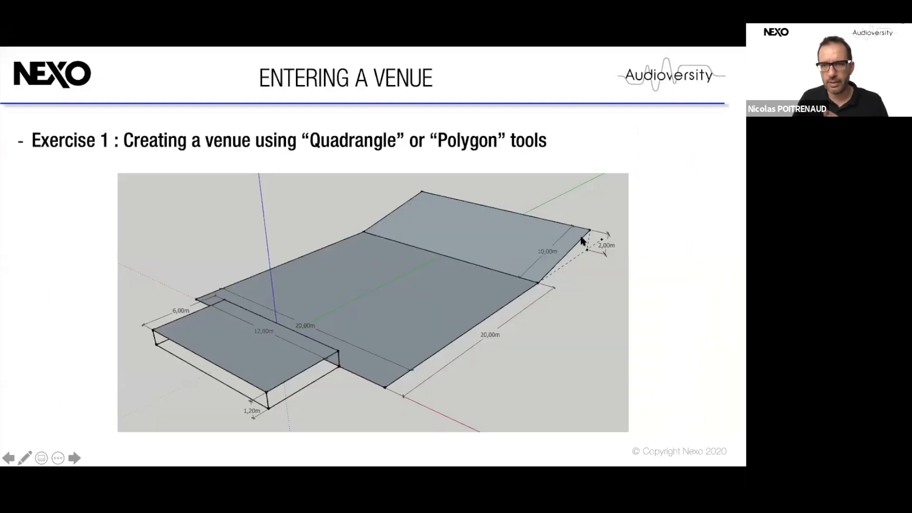
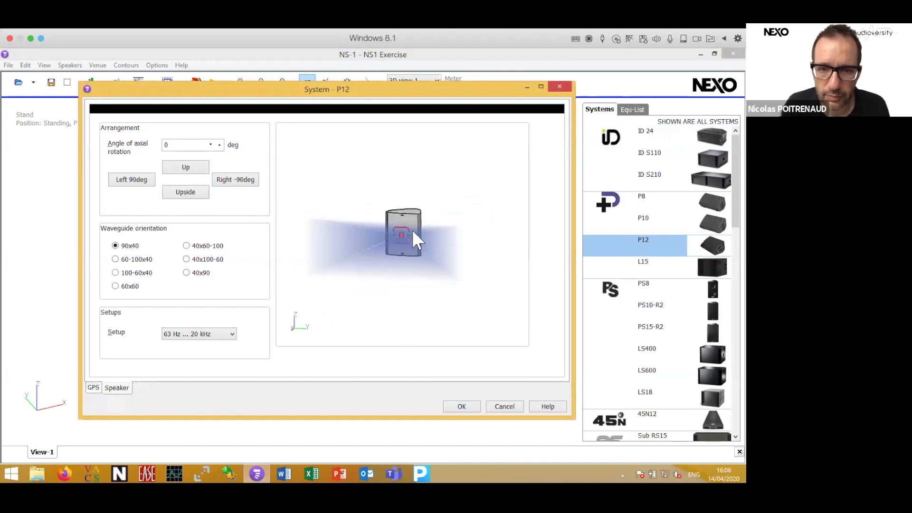
- Compare the P12 speaker's symmetrical and asymmetrical waveguide orientations, and set it to 60x60
left_click(115, 259)
left_click_drag(323, 253, 392, 241)
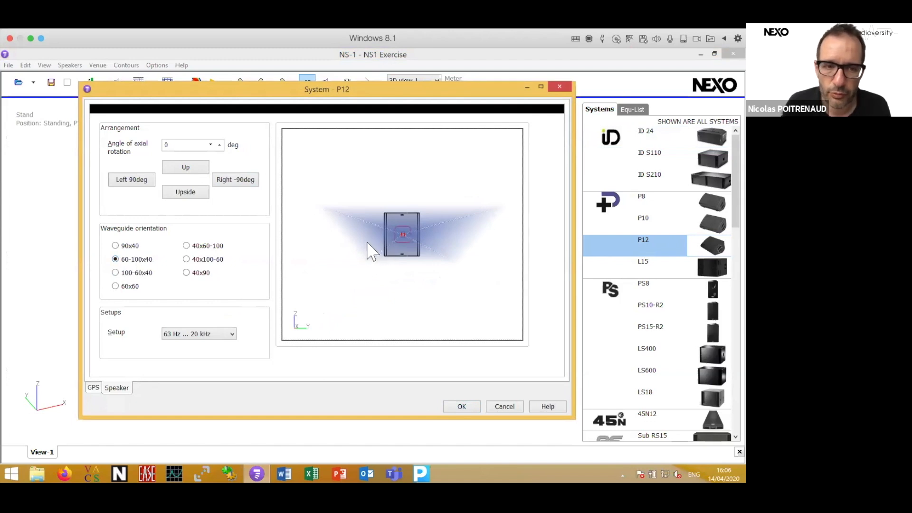
left_click(186, 260)
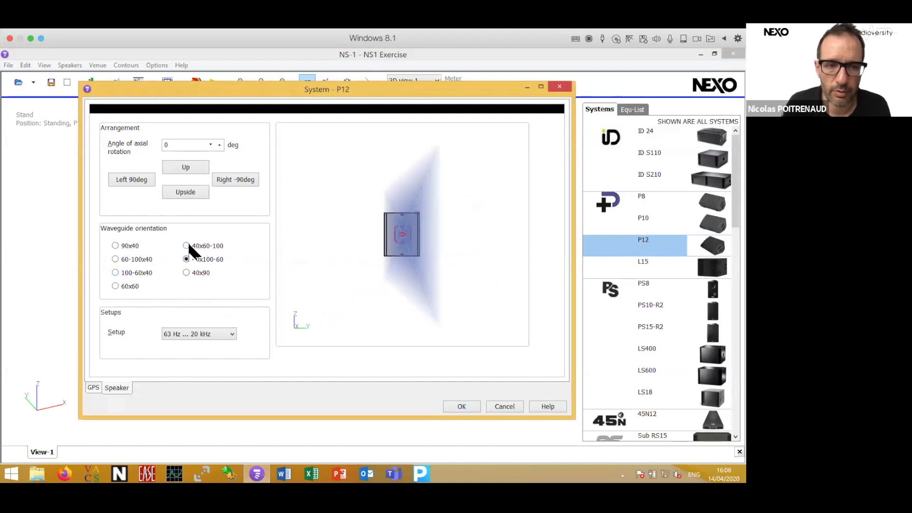
left_click(116, 259)
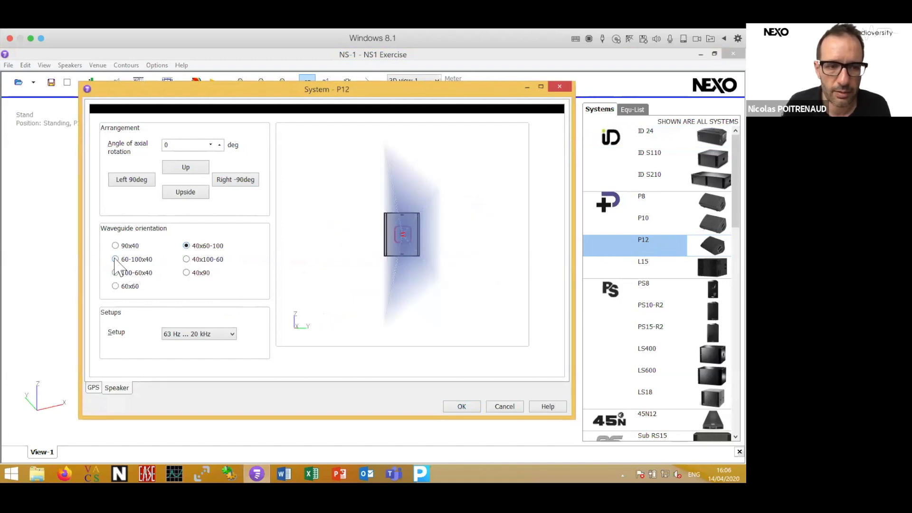
left_click(115, 272)
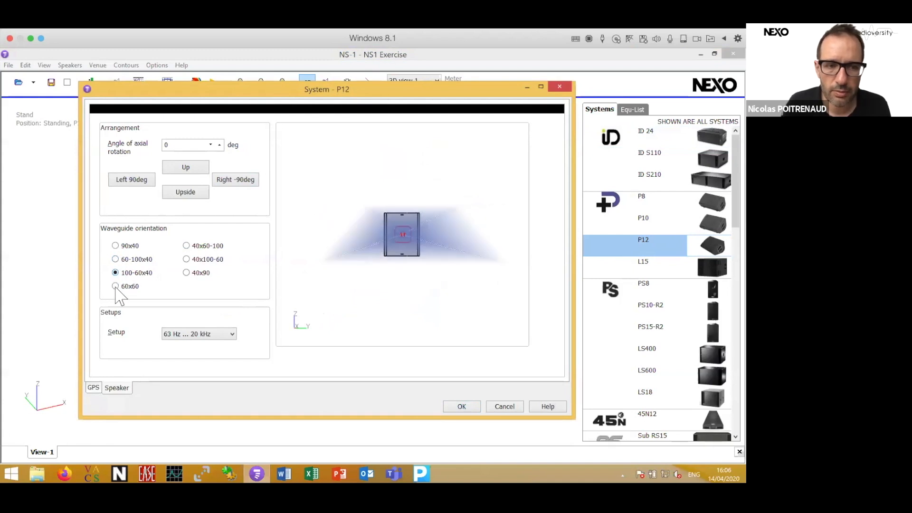
left_click(116, 287)
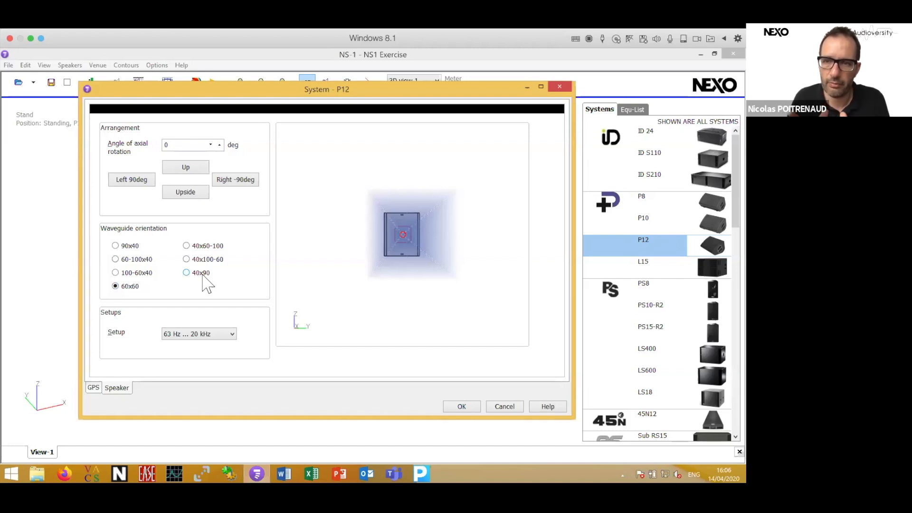
left_click(461, 407)
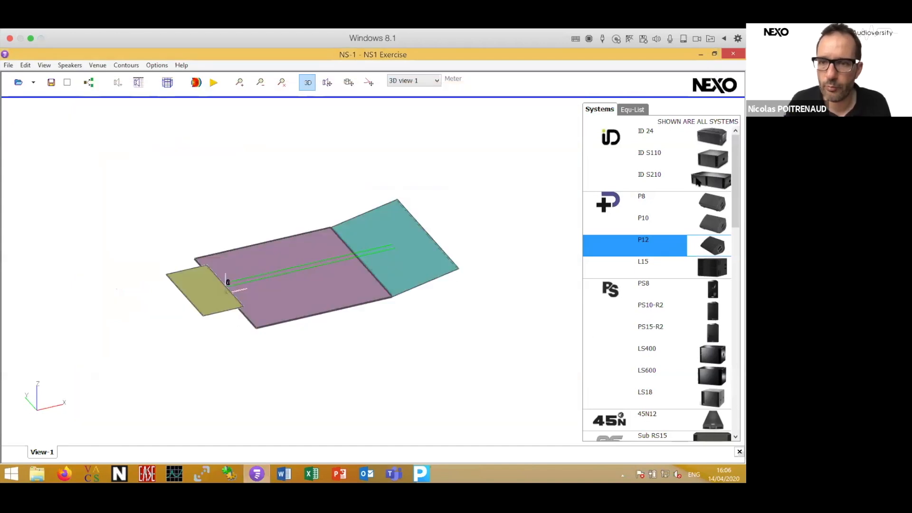
- Add an ID 24 speaker with a 40 x 120 waveguide orientation to the venue, and remove it again
left_click_drag(713, 137, 346, 242)
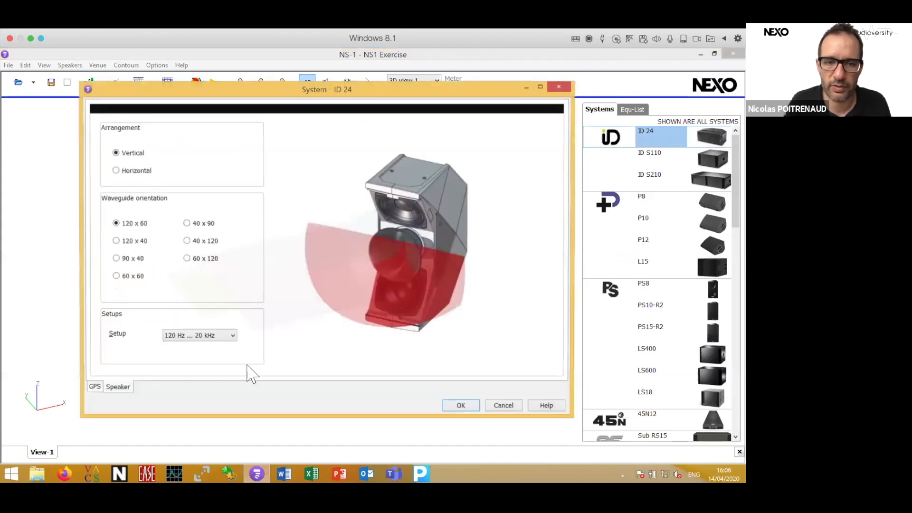
left_click(115, 259)
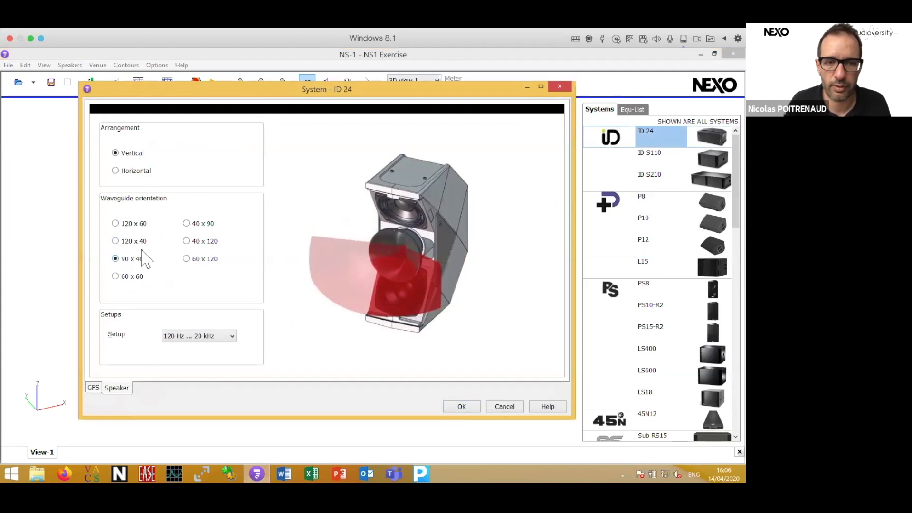
left_click(187, 241)
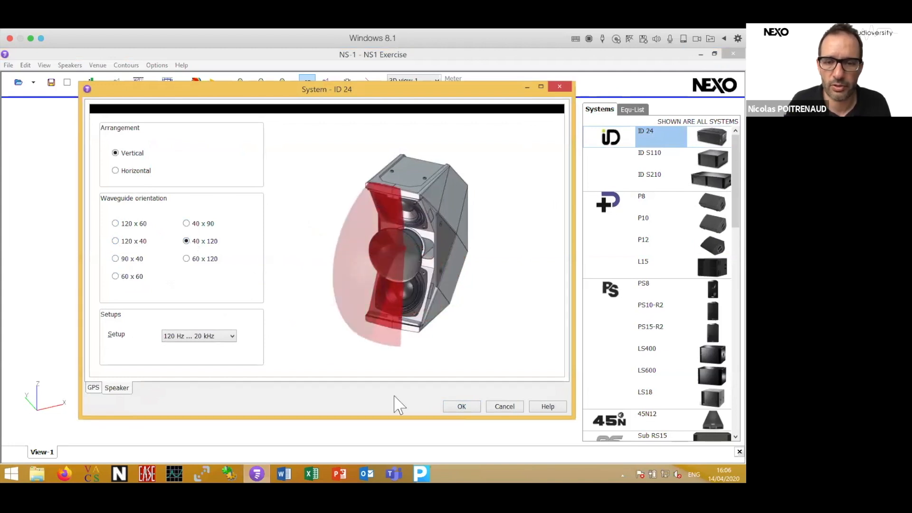
left_click(461, 406)
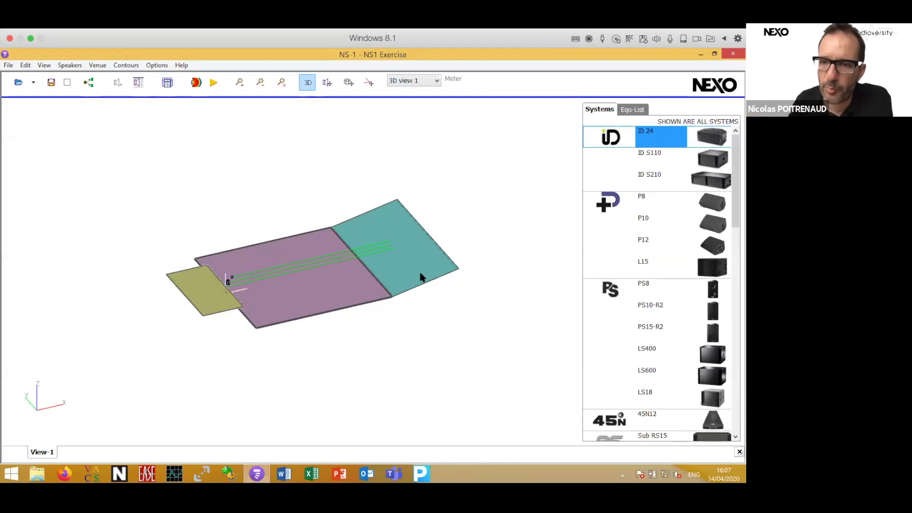
left_click_drag(277, 338, 244, 288)
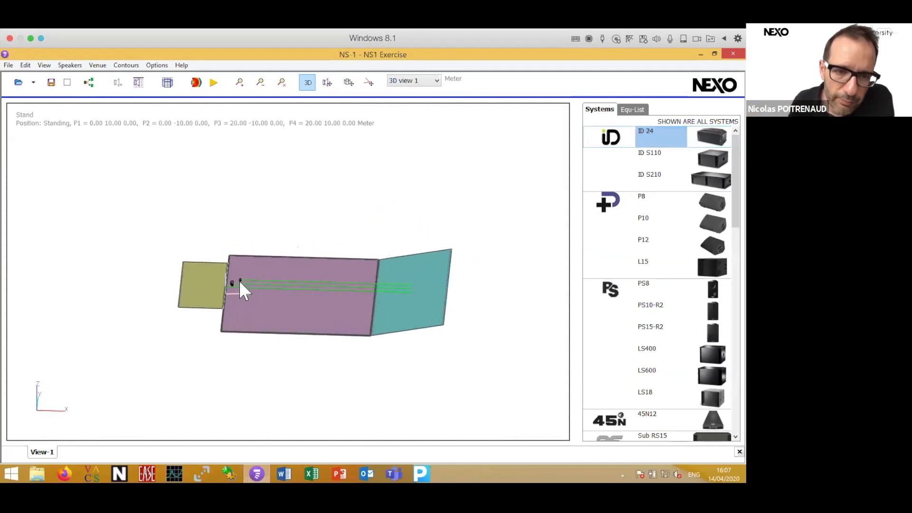
left_click(240, 278)
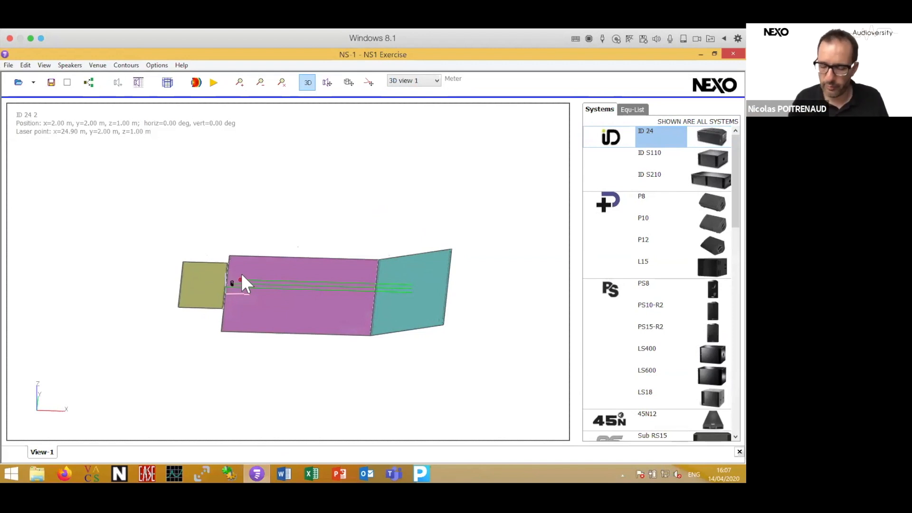
- Set the P12 speaker's position to depth x 0 m, horizontal y 0 m and height z 3 m
double_click(232, 281)
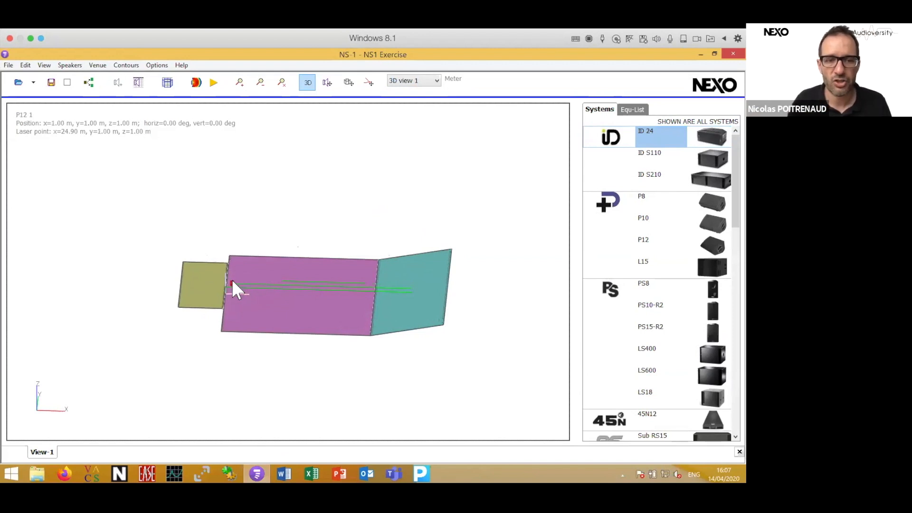
left_click(92, 388)
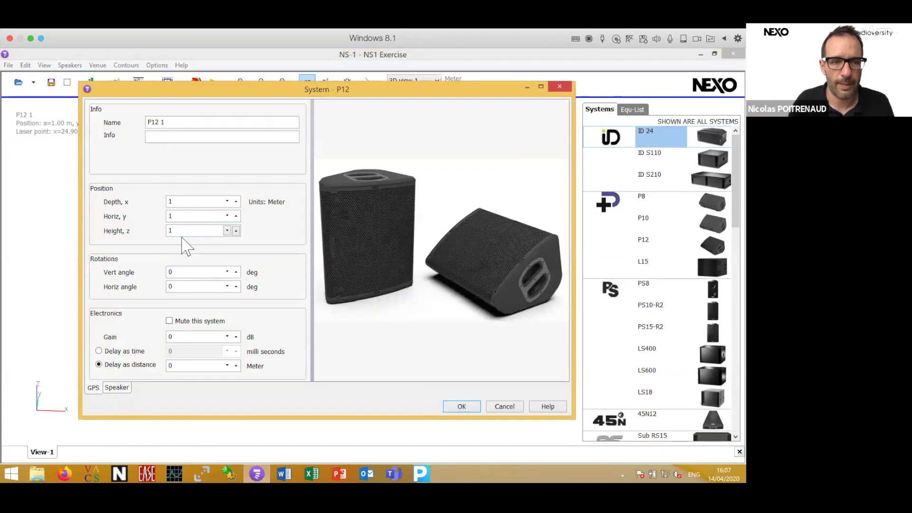
double_click(180, 202)
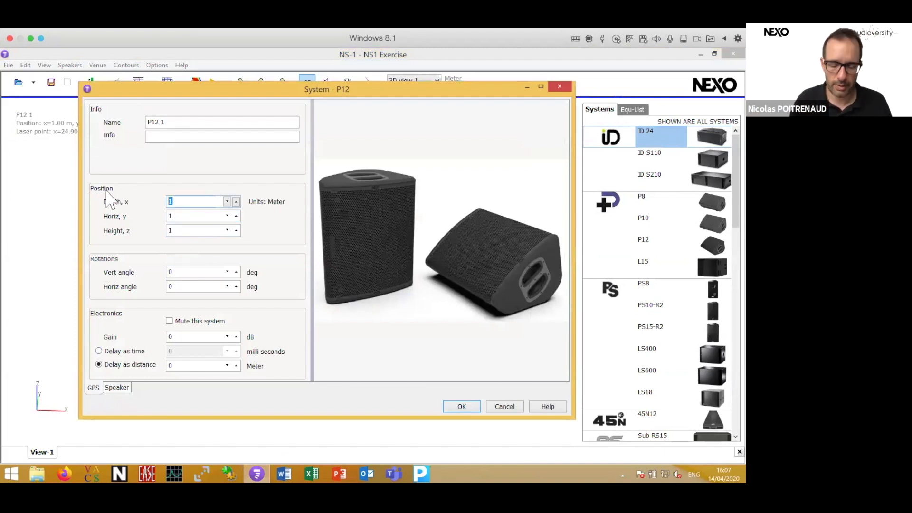
type("0")
double_click(174, 216)
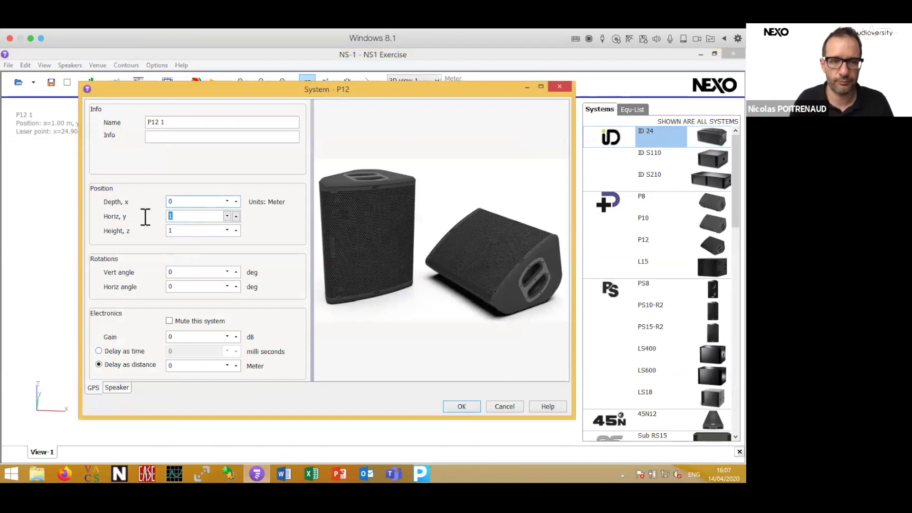
type("0")
double_click(169, 230)
type("3")
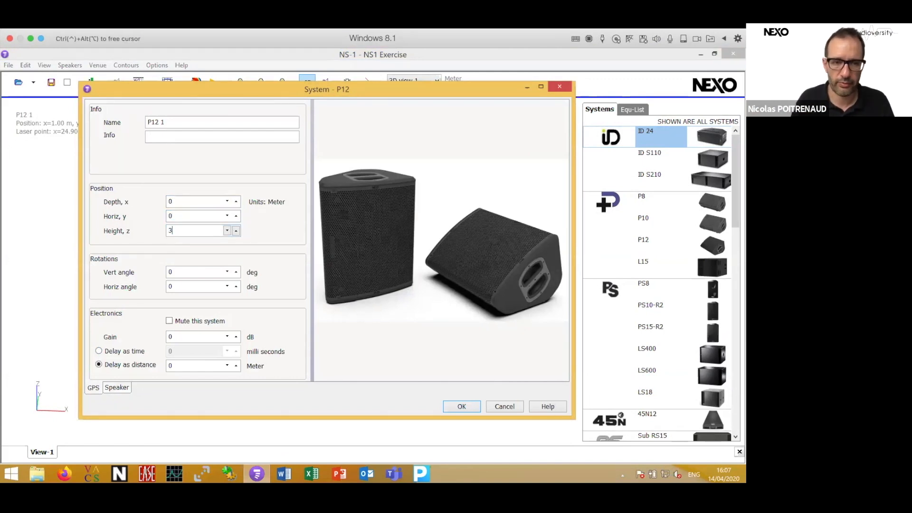
- Set the P12 speaker's vertical angle to -5 degrees and confirm the settings
double_click(184, 273)
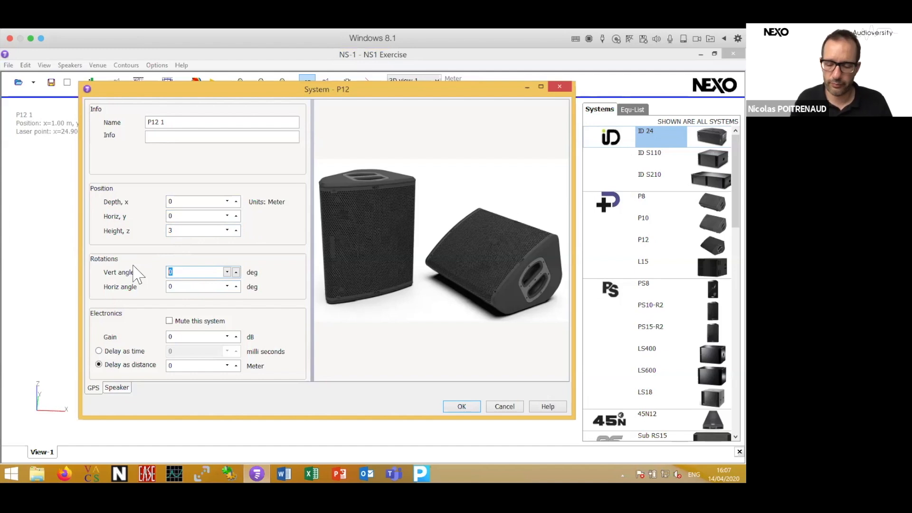
type("-5")
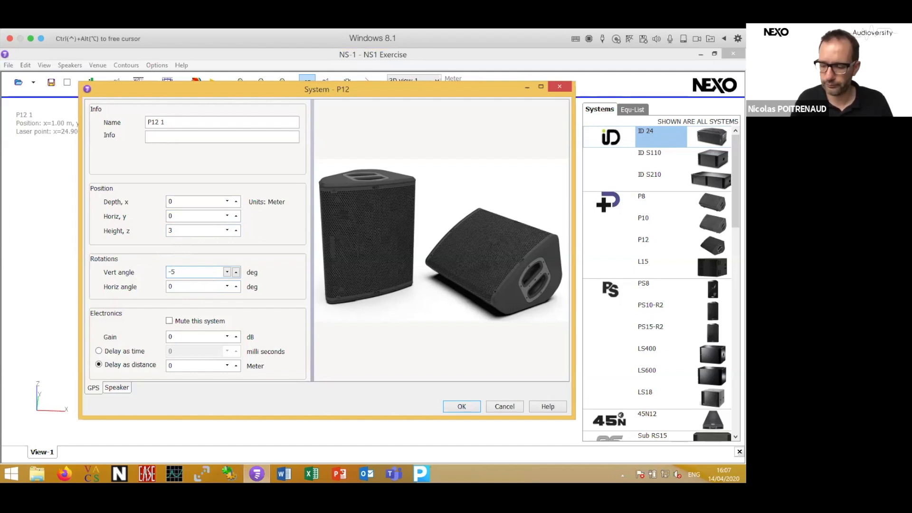
key("Return")
- Delete the remaining ID 24 speaker at the venue's origin below the P12
left_click_drag(360, 349, 230, 292)
left_click(224, 285)
key("Delete")
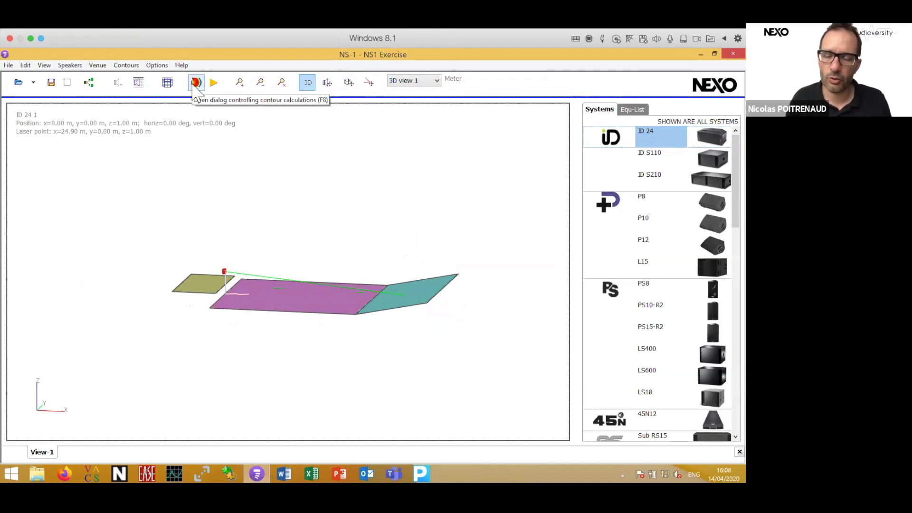
- Calculate the direct-sound venue contours for the broad band dB MIF (2-8kHz) setting and close the contour settings
left_click(196, 84)
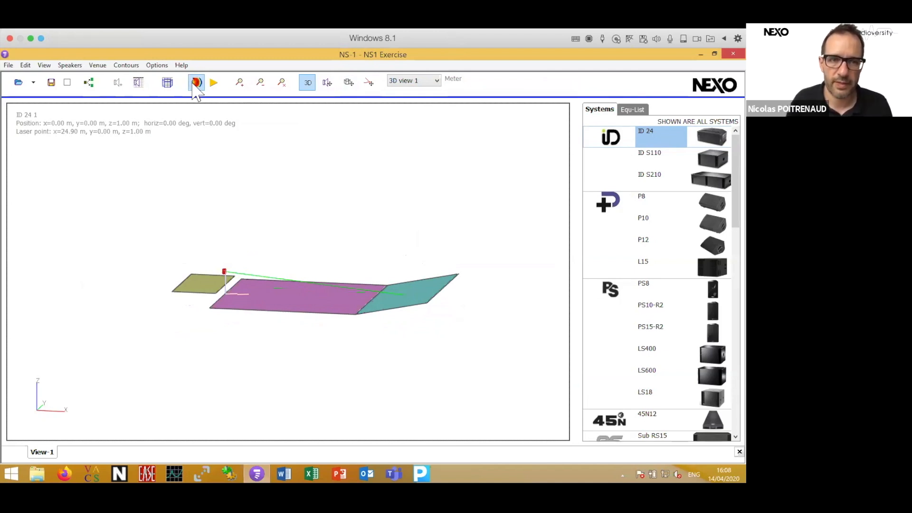
left_click_drag(195, 191, 359, 66)
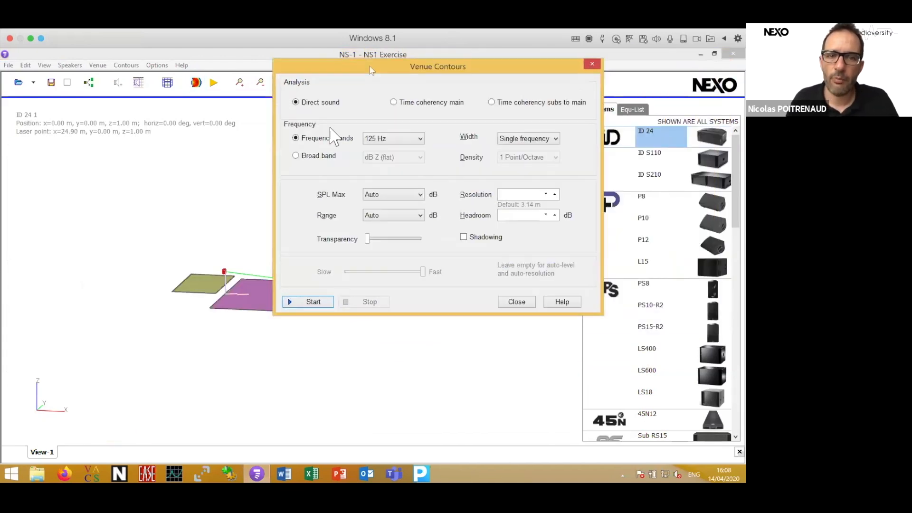
left_click(378, 139)
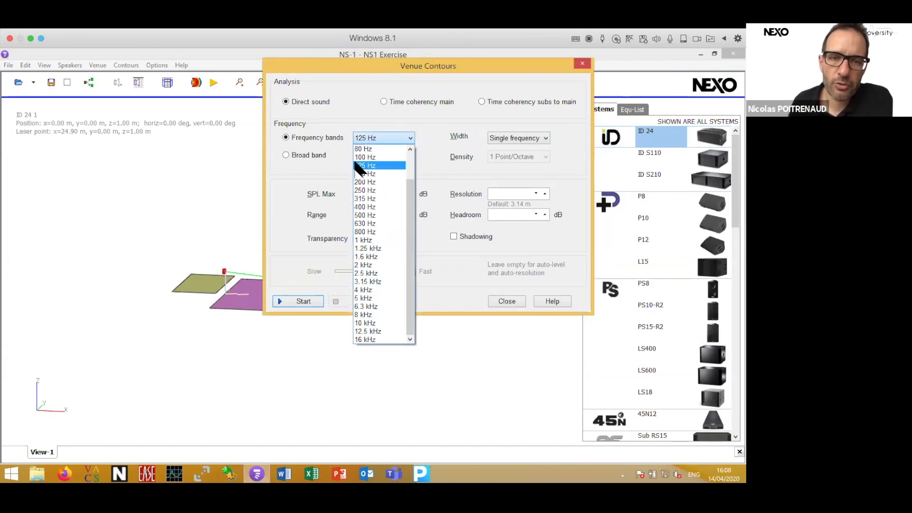
left_click(310, 164)
left_click(314, 156)
left_click(361, 161)
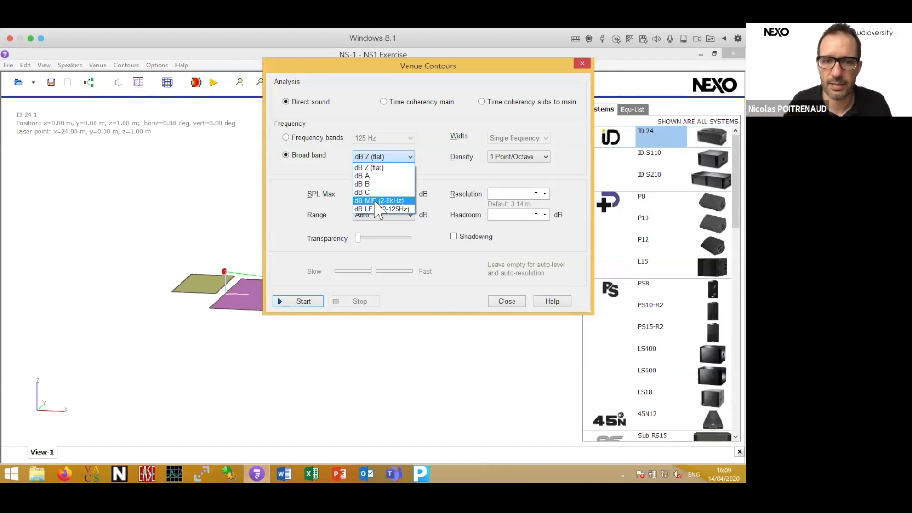
left_click(378, 201)
left_click(309, 302)
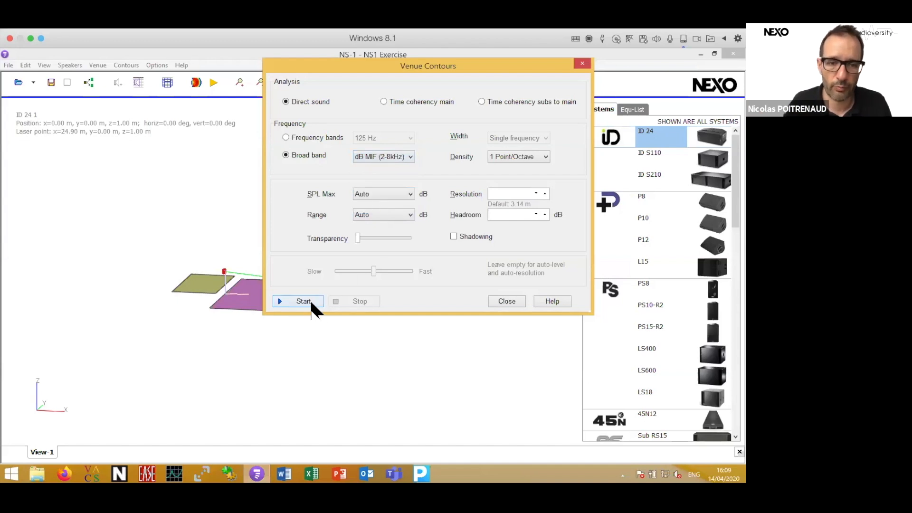
left_click(499, 303)
- Examine the coverage map from above and check the P12 speaker's position and rotation settings without changing them
left_click_drag(275, 299, 342, 336)
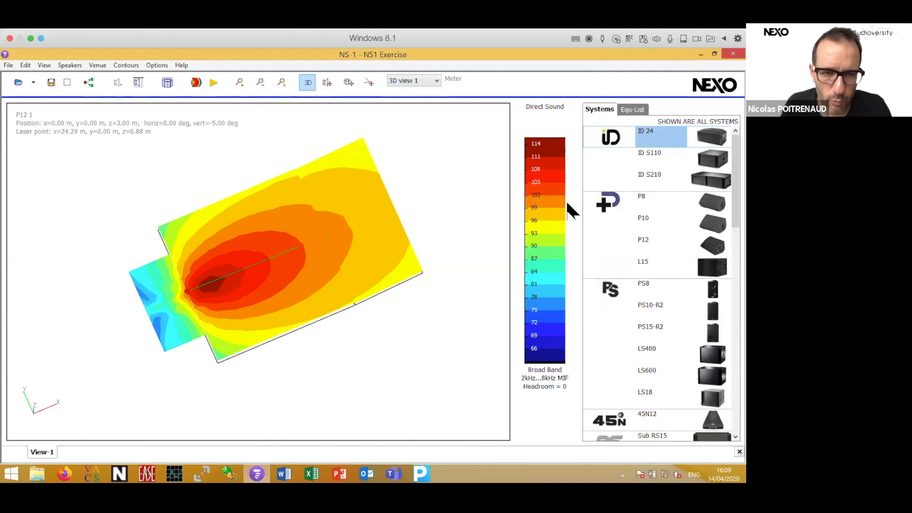
left_click_drag(251, 277, 255, 295)
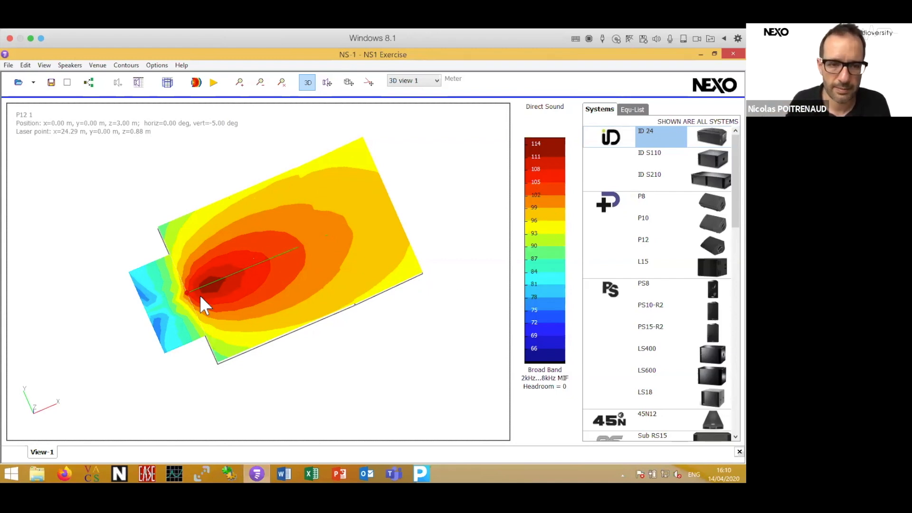
double_click(186, 292)
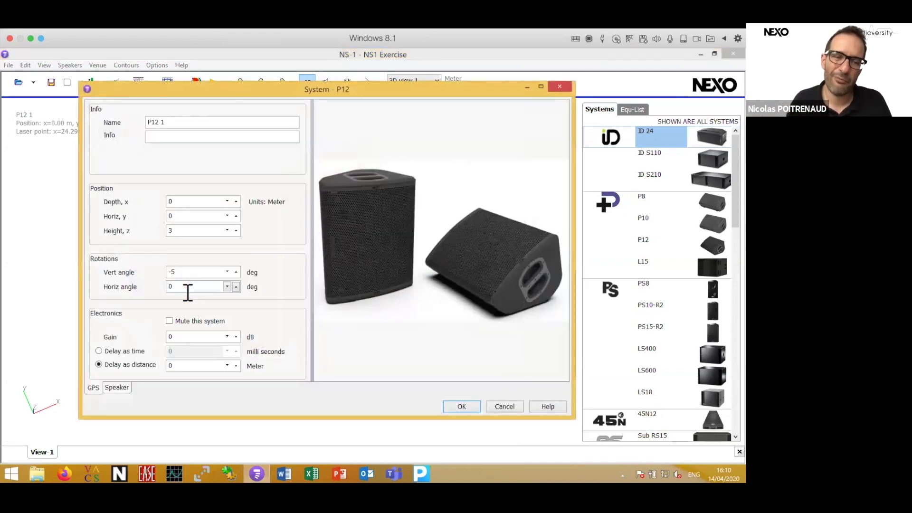
left_click(505, 404)
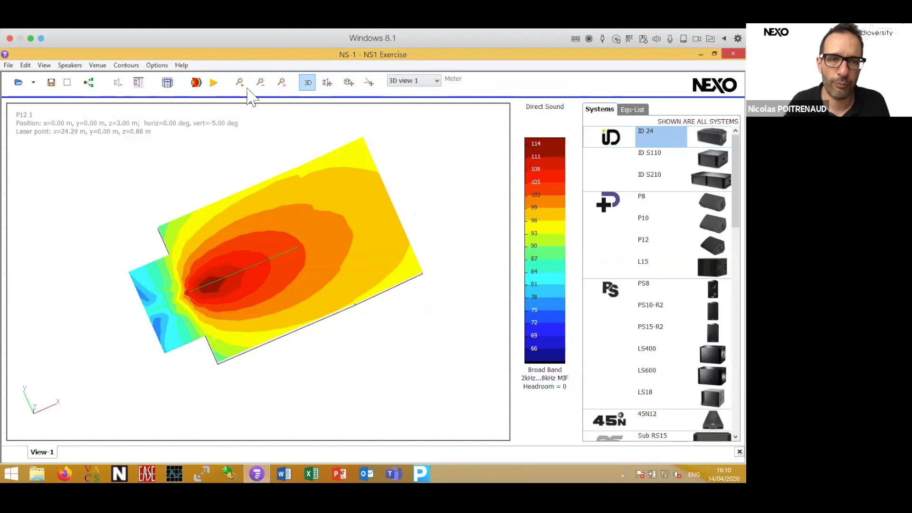
- Recalculate the venue contours with a headroom of 10 dB and view the coverage map at an angle
left_click(196, 84)
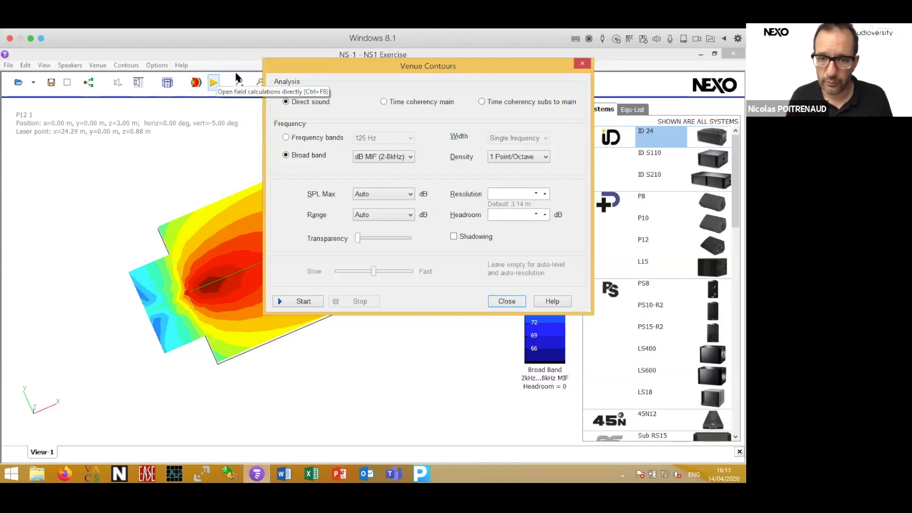
left_click(503, 218)
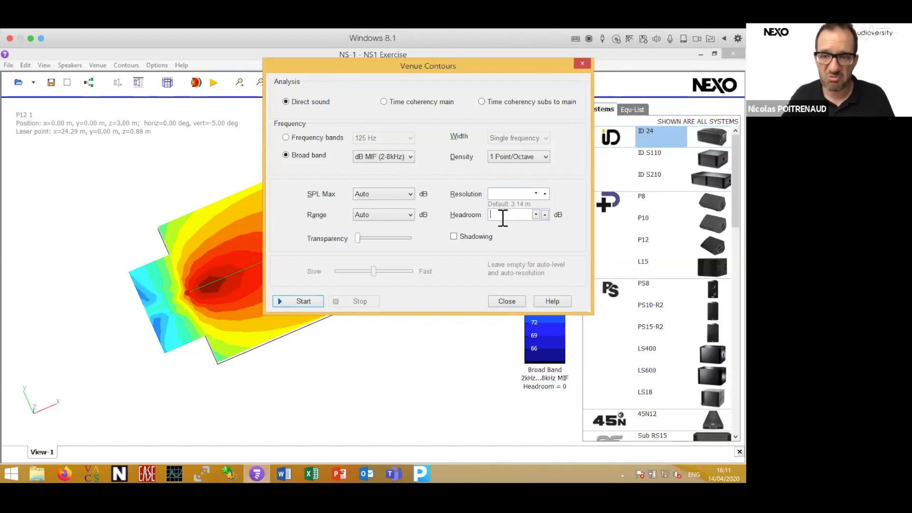
type("10")
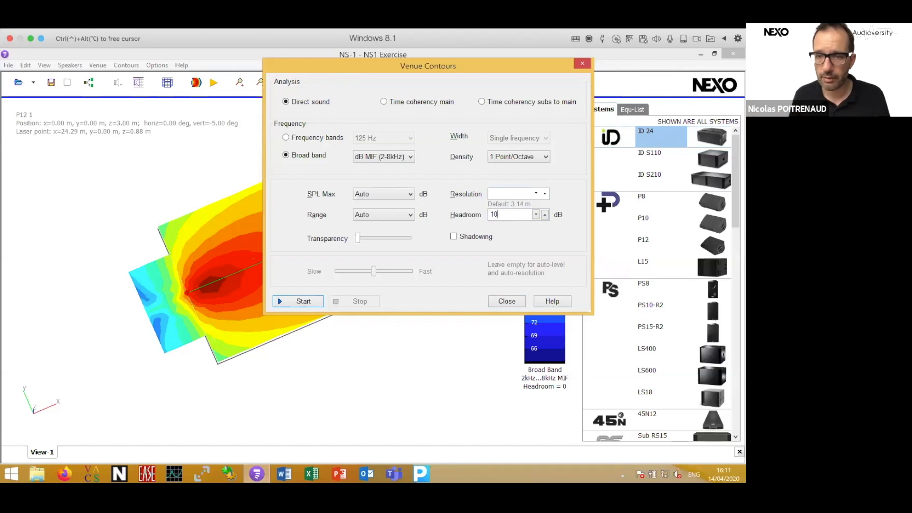
key("Return")
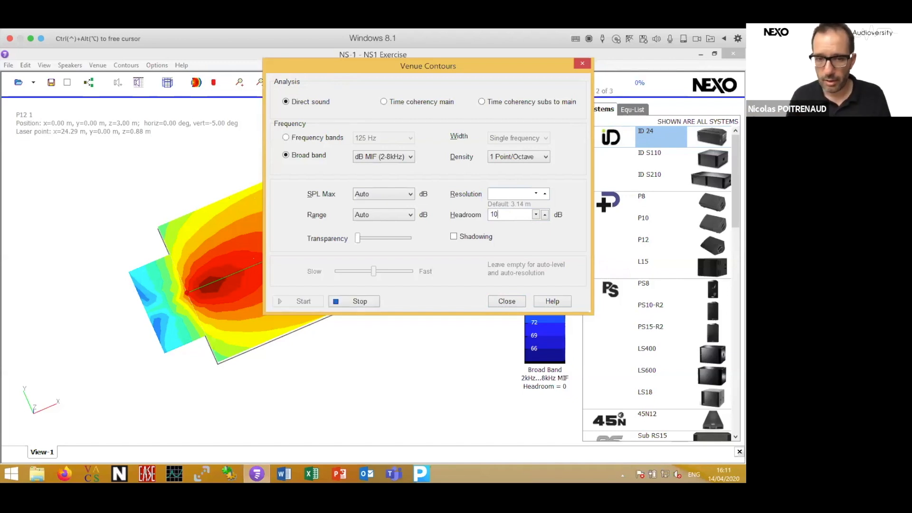
left_click(582, 64)
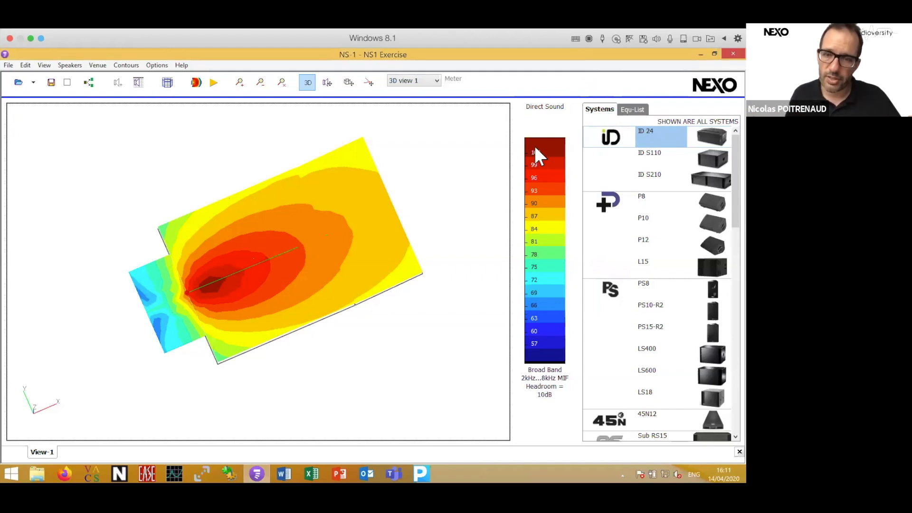
left_click_drag(284, 272, 296, 226)
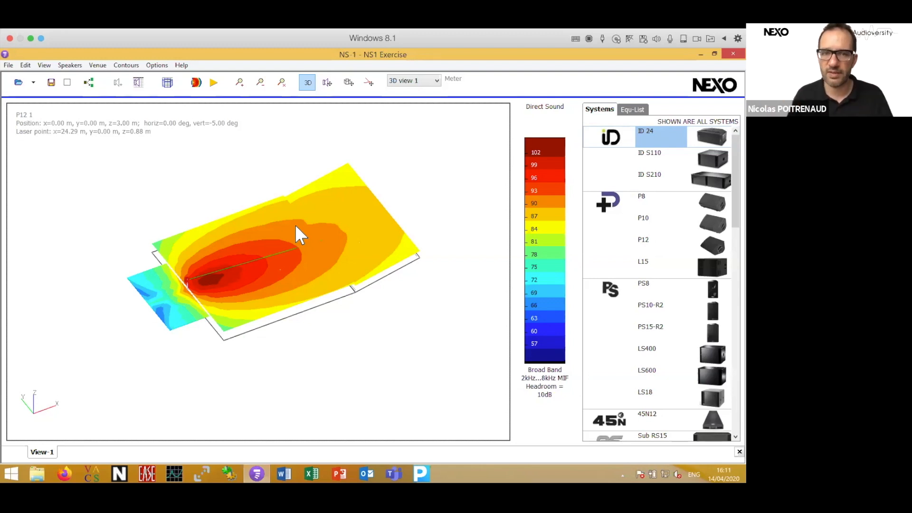
- Recalculate the venue contours with dB A broad band weighting and inspect the resulting coverage map
left_click(196, 83)
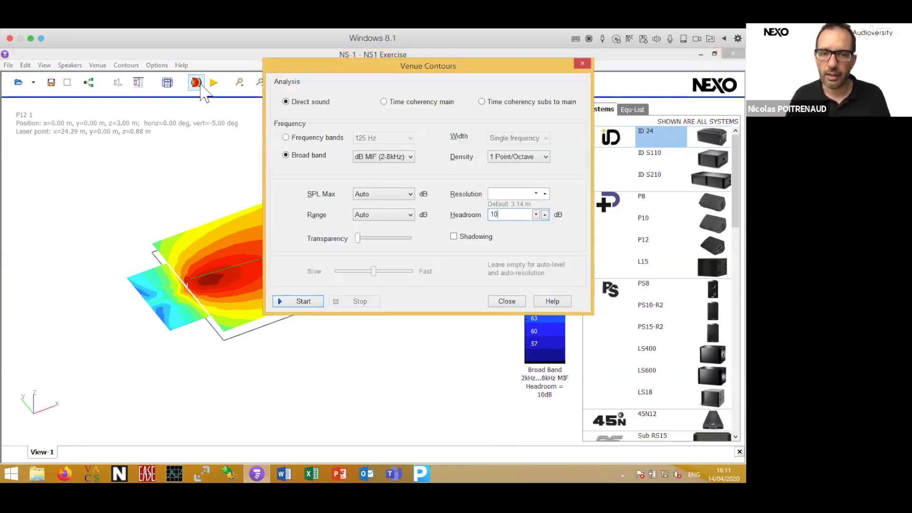
left_click(380, 159)
left_click(375, 176)
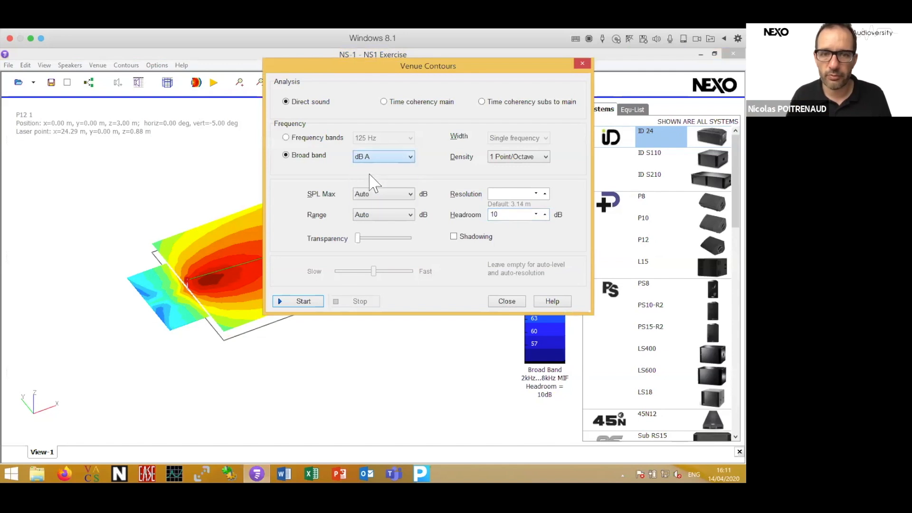
left_click(304, 307)
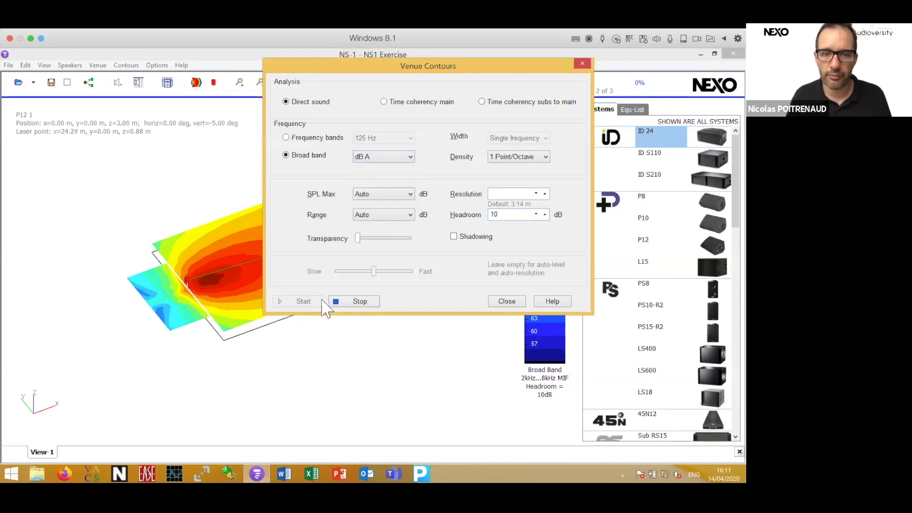
left_click(503, 302)
left_click_drag(313, 351, 326, 321)
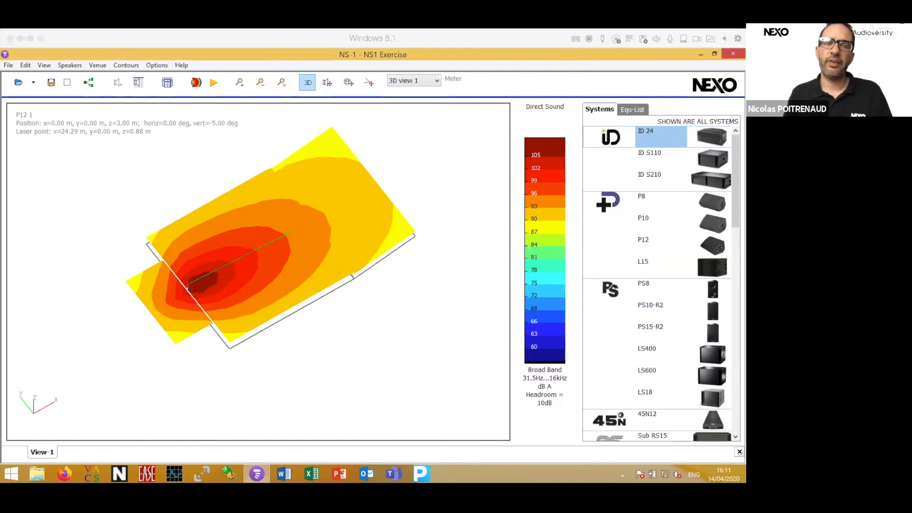
- Switch to the presentation and advance to the Exercise 2 slide on the point source system design
key("ctrl+Left")
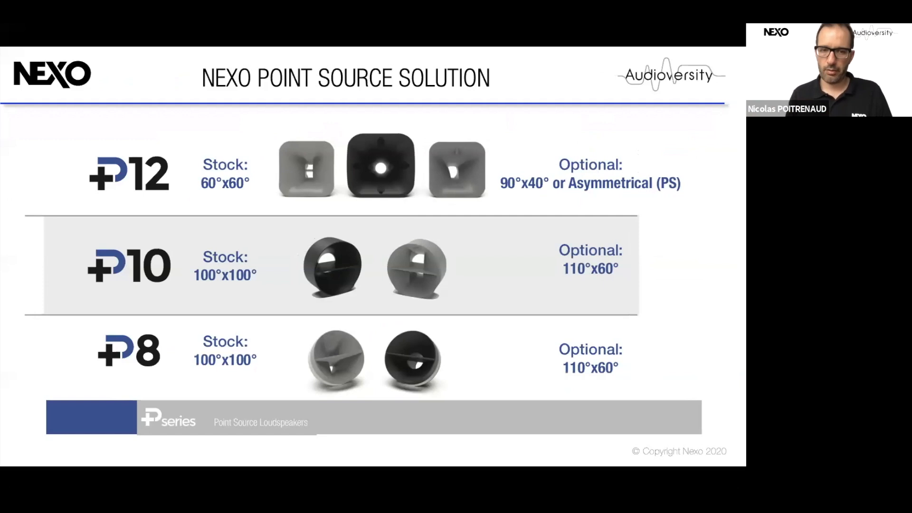
key("Right")
key("Right")
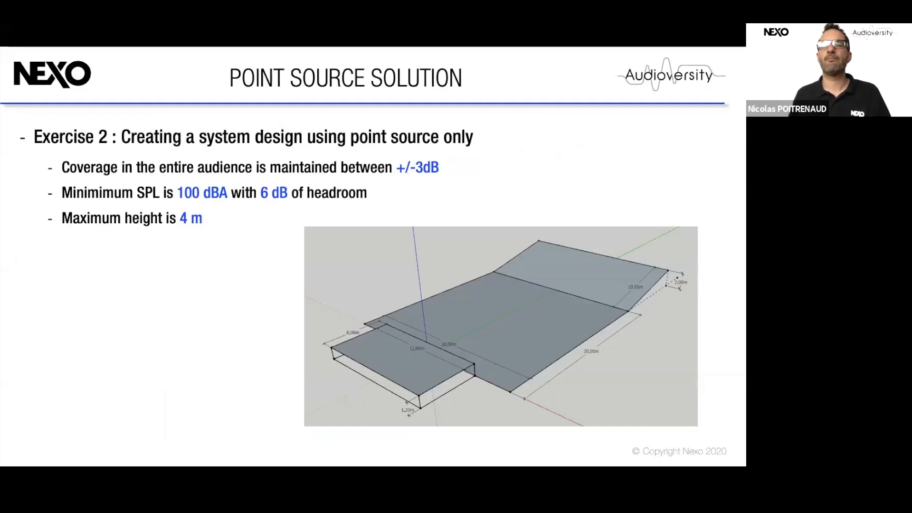
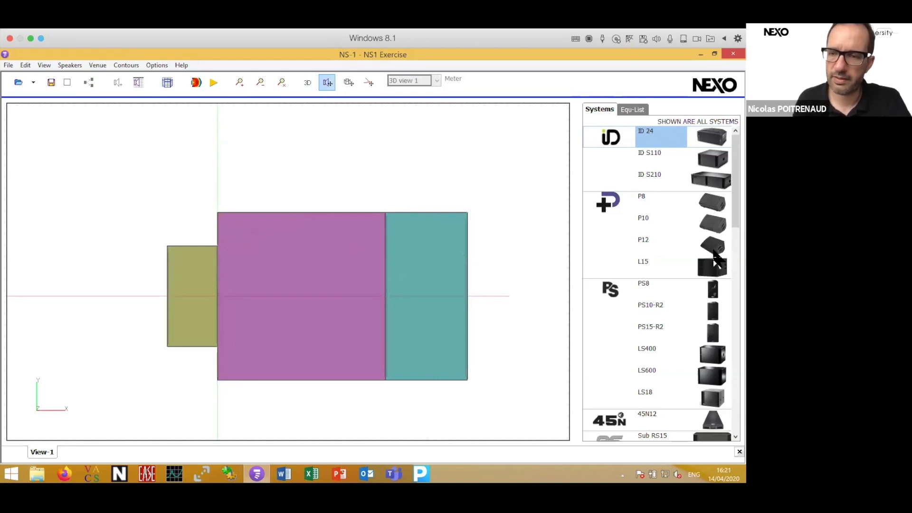
- Place a P12 speaker at the front edge of the audience, about x 0.07 m and y 6.53 m, and show it in 3D
left_click_drag(714, 251, 353, 233)
left_click_drag(244, 250, 221, 251)
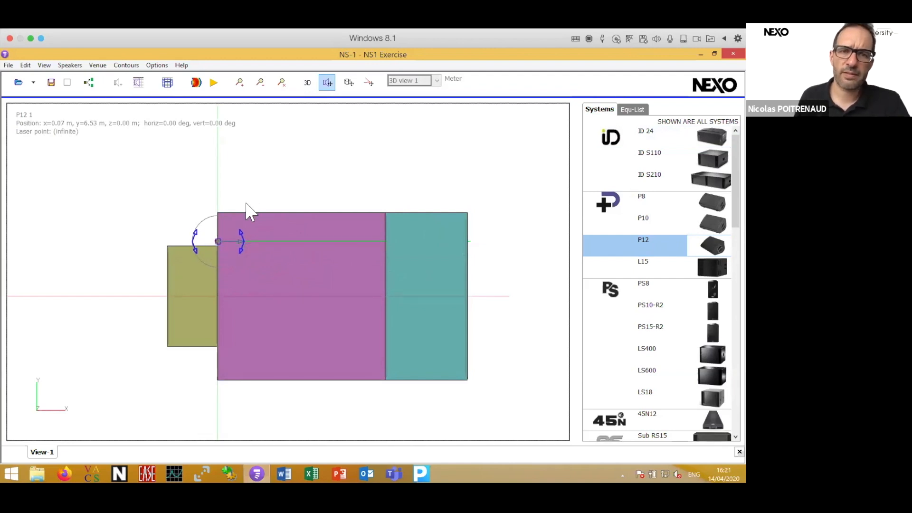
left_click(308, 83)
left_click_drag(277, 300, 188, 275)
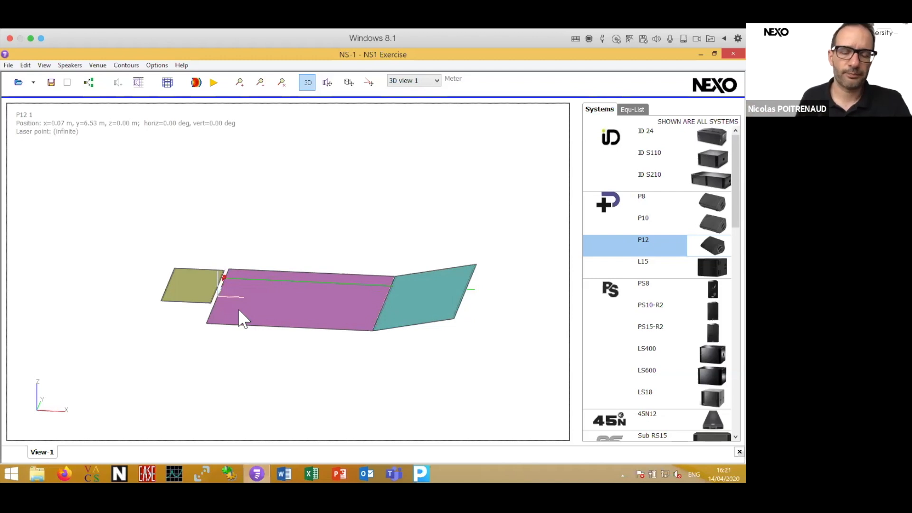
- Set the P12 speaker's position to depth x 0 m, horizontal y 6.5 m and height z 4 m, and confirm
double_click(224, 283)
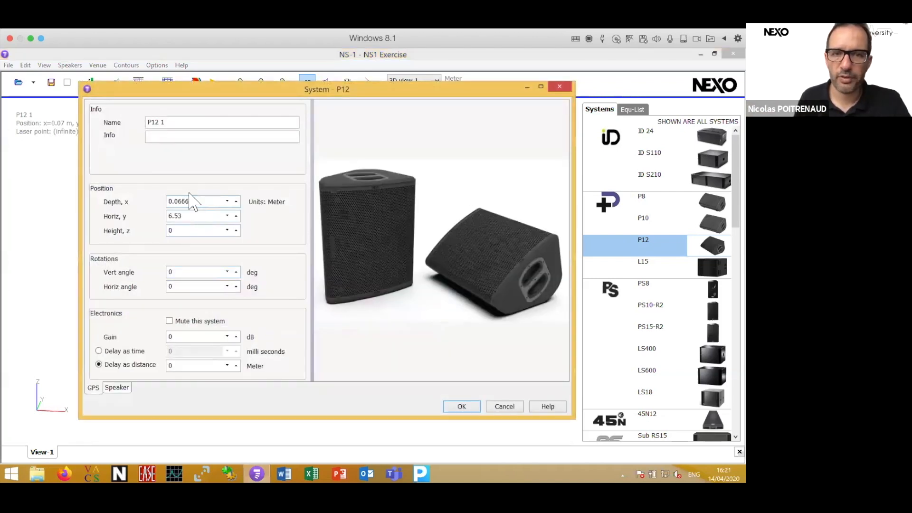
left_click(192, 215)
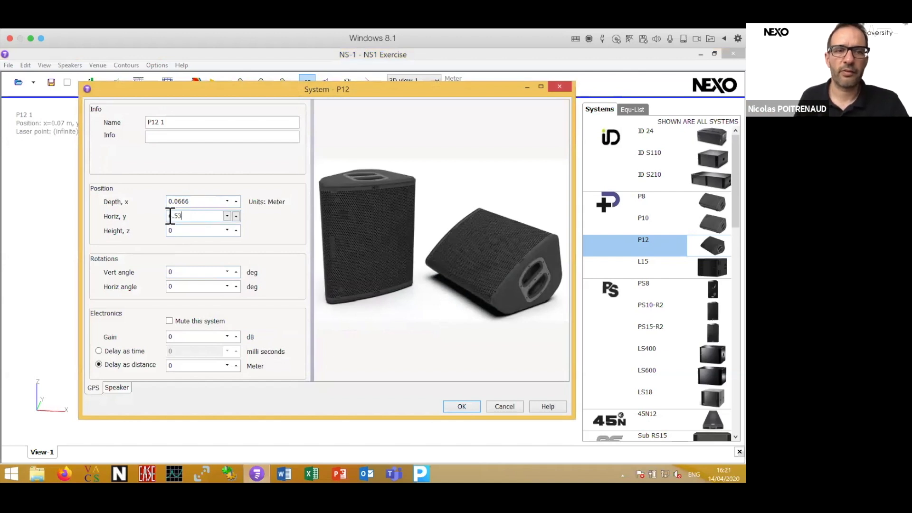
double_click(170, 216)
type("6.5")
double_click(195, 201)
type("0")
double_click(173, 230)
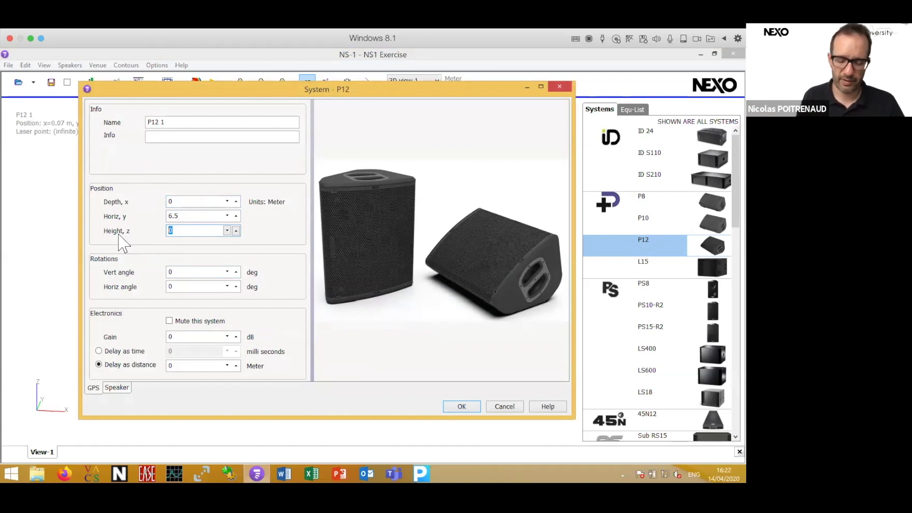
type("4")
key("Return")
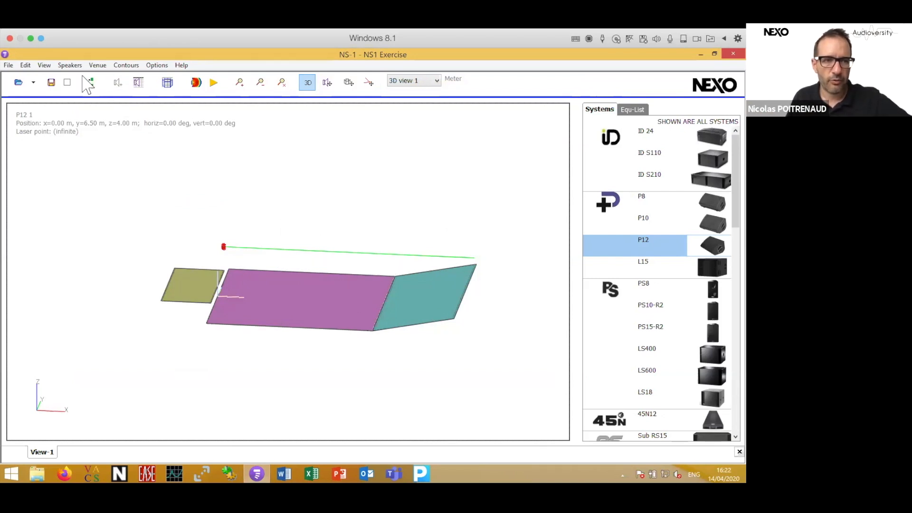
- Hide the speaker's laser beams in the view and show them again
left_click(71, 66)
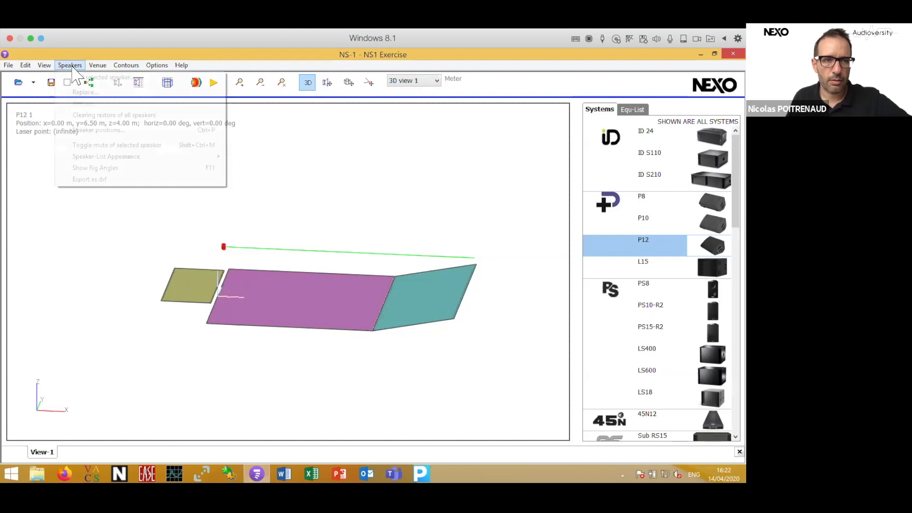
left_click(47, 67)
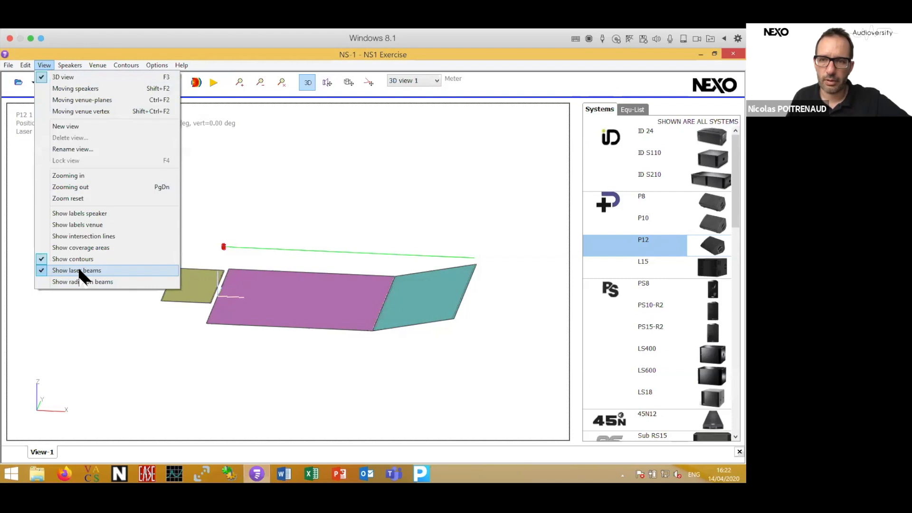
left_click(48, 270)
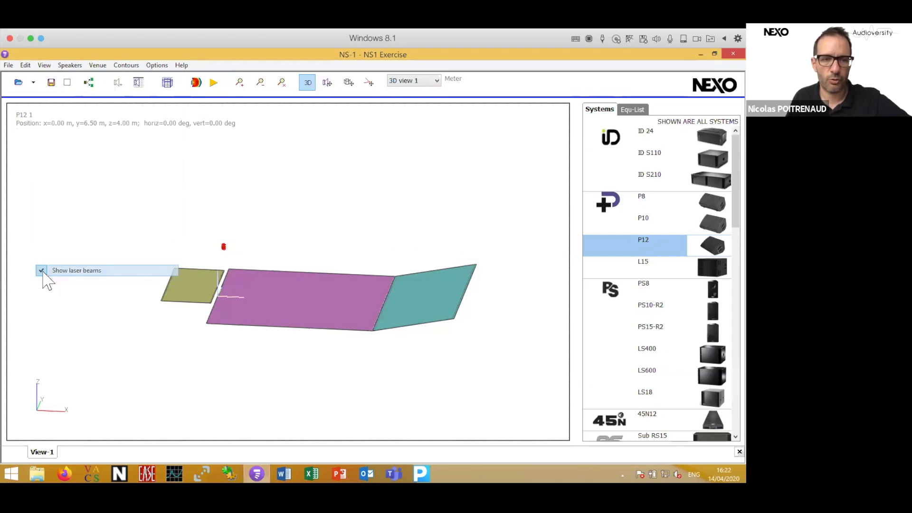
left_click(46, 66)
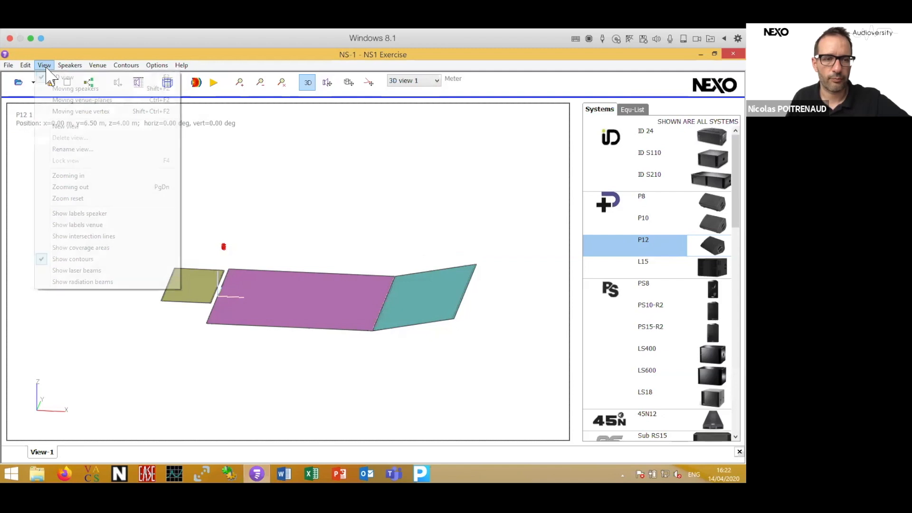
left_click(46, 271)
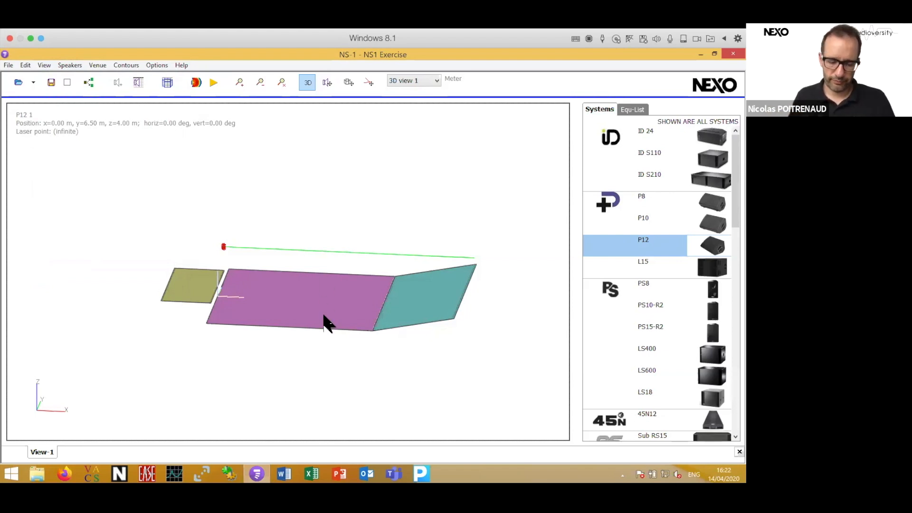
- Open the speaker positions table and shrink and move it clear of the 3D venue view
left_click_drag(298, 310, 290, 380)
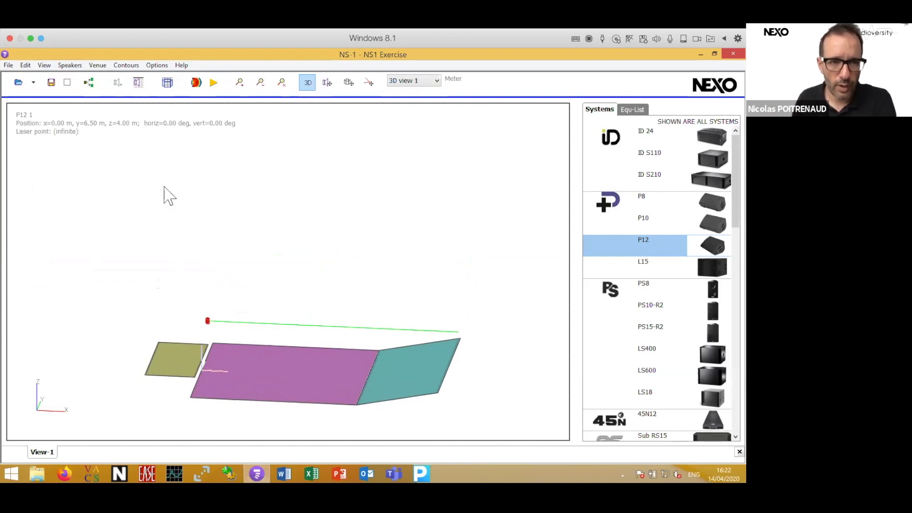
left_click(141, 85)
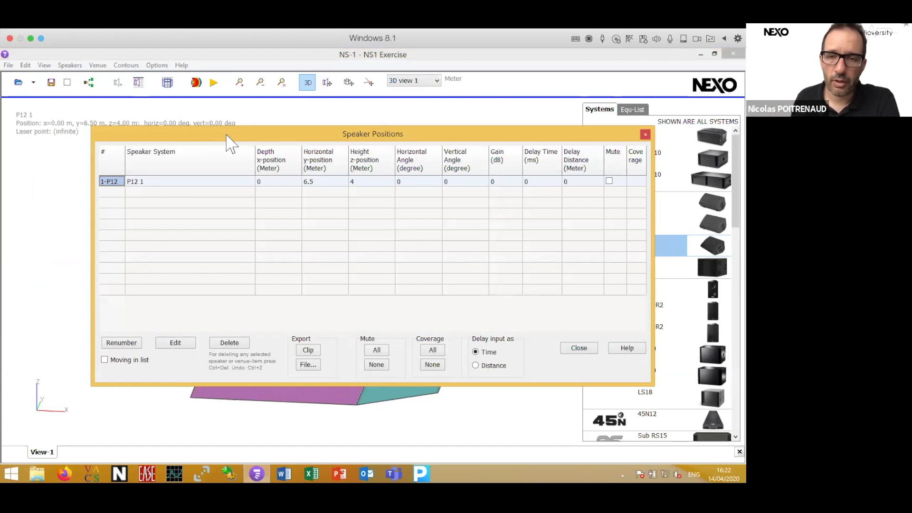
left_click_drag(226, 135, 179, 131)
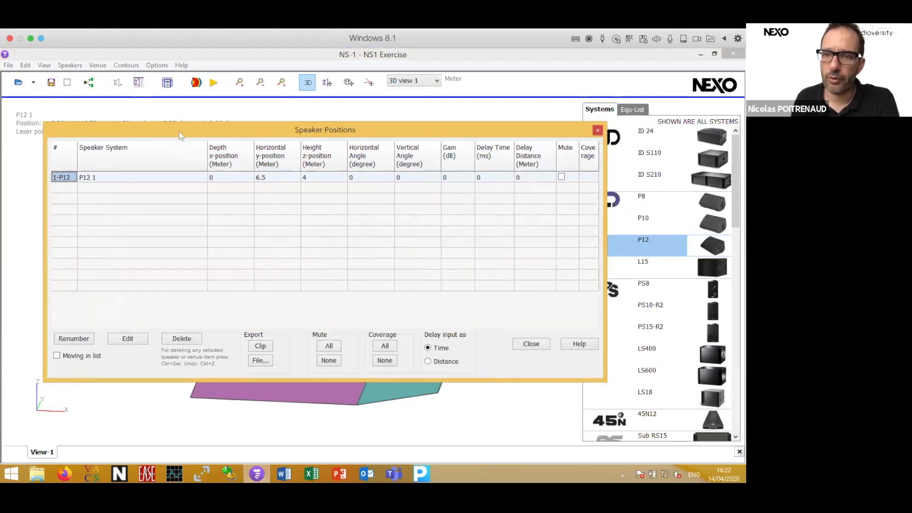
left_click(596, 129)
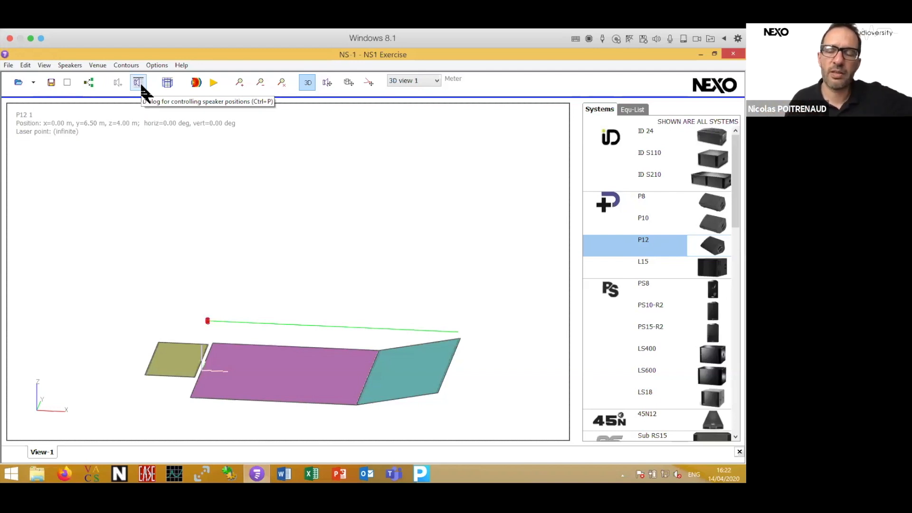
left_click(138, 83)
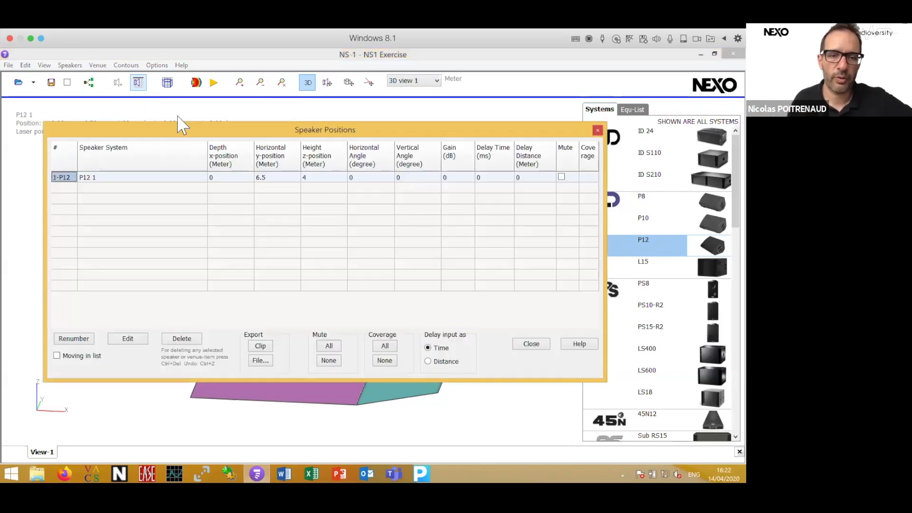
left_click_drag(312, 380, 301, 248)
left_click_drag(345, 130, 322, 91)
- Tilt the P12 speaker down by setting its vertical angle to -12 degrees, and close the positions table
left_click(380, 139)
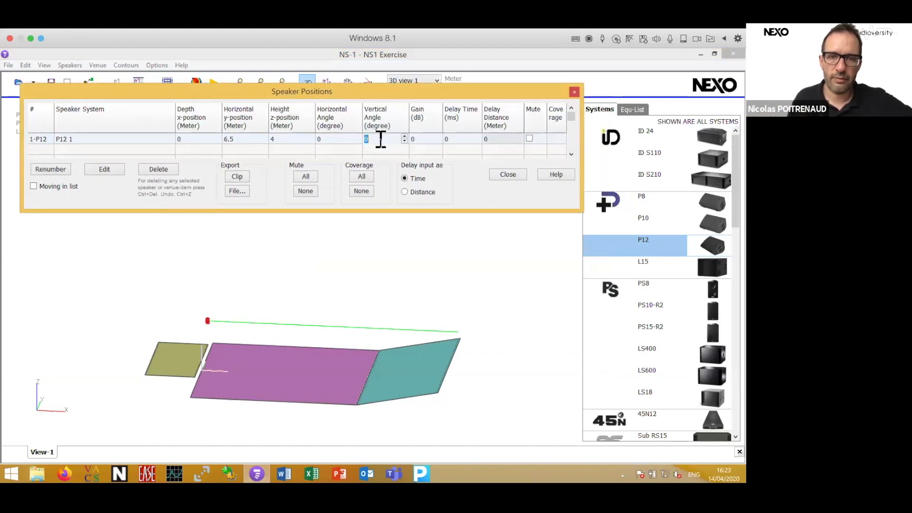
left_click(404, 142)
left_click(404, 141)
left_click(404, 142)
left_click(404, 141)
left_click(404, 141)
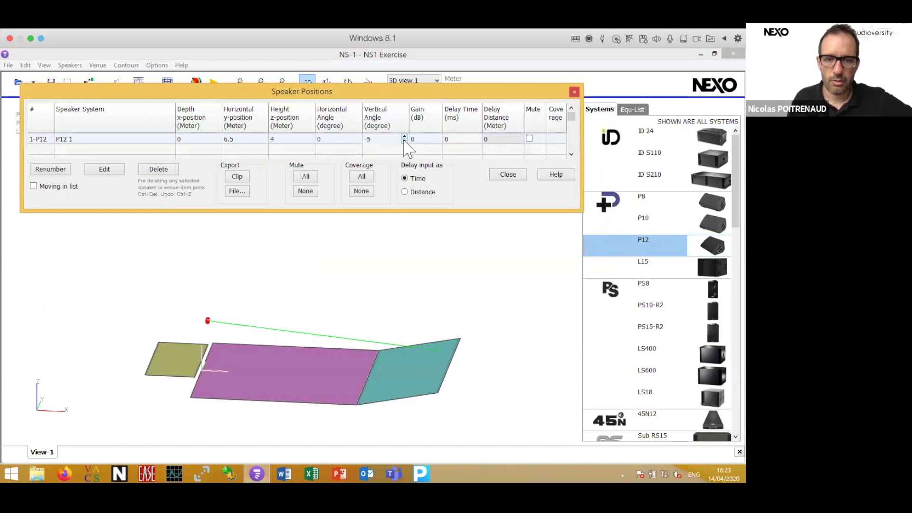
left_click(404, 141)
left_click(404, 141)
left_click(404, 141)
left_click(404, 141)
left_click(404, 141)
left_click(404, 141)
left_click(404, 141)
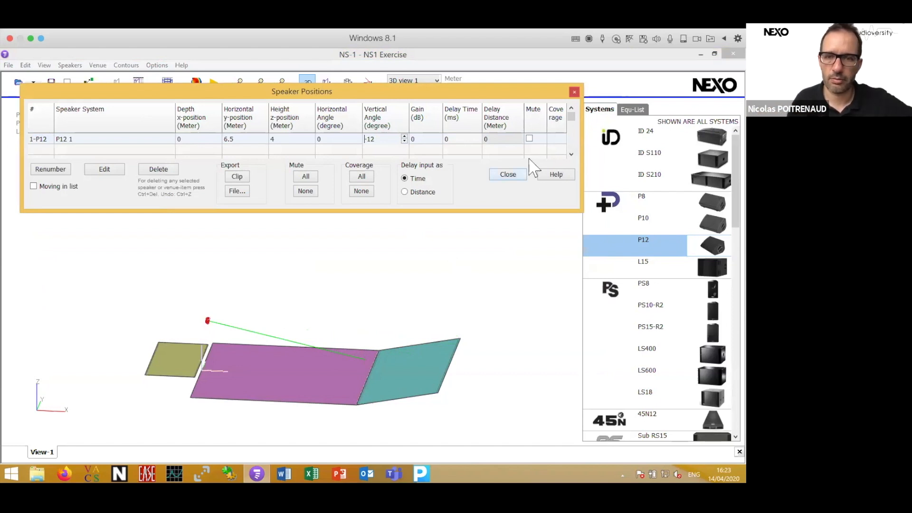
left_click(519, 177)
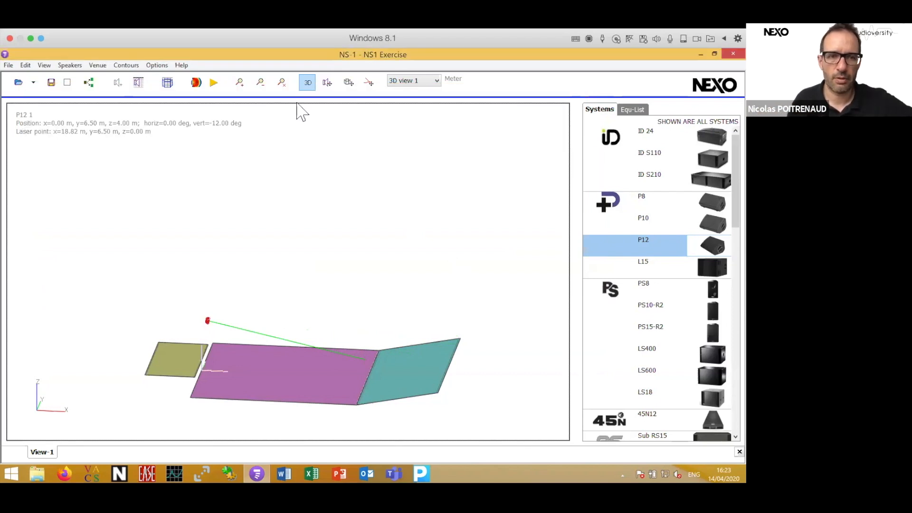
- Calculate the direct sound venue contours with broad band dB MIF (2-8kHz) and a density of 3 Points/Octave, and view the coverage from above
left_click(197, 83)
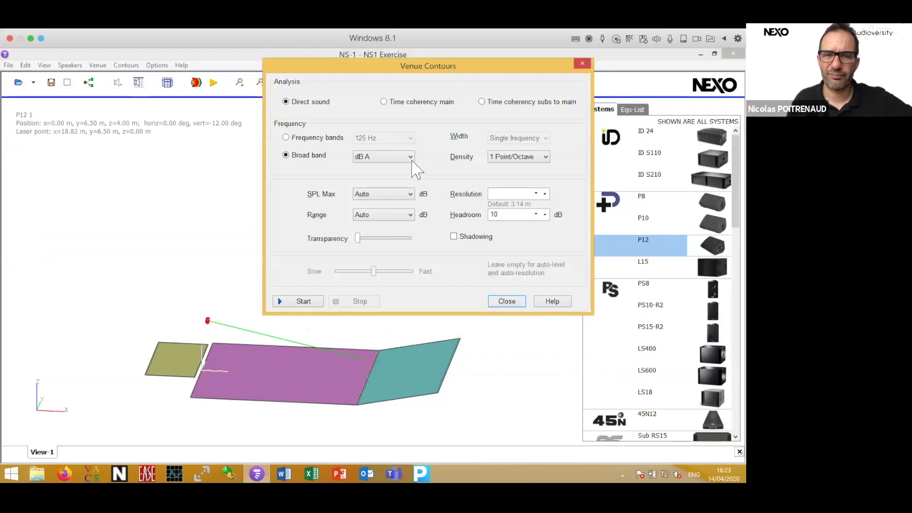
left_click(410, 158)
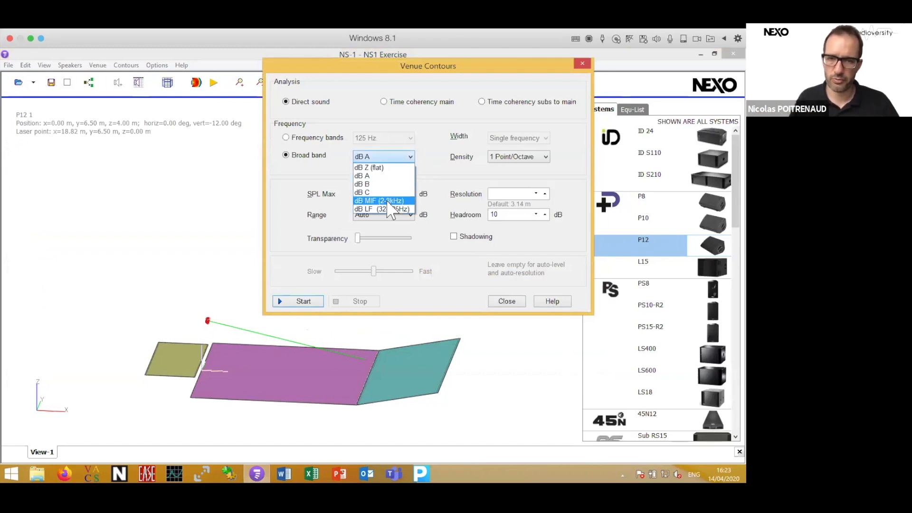
left_click(390, 202)
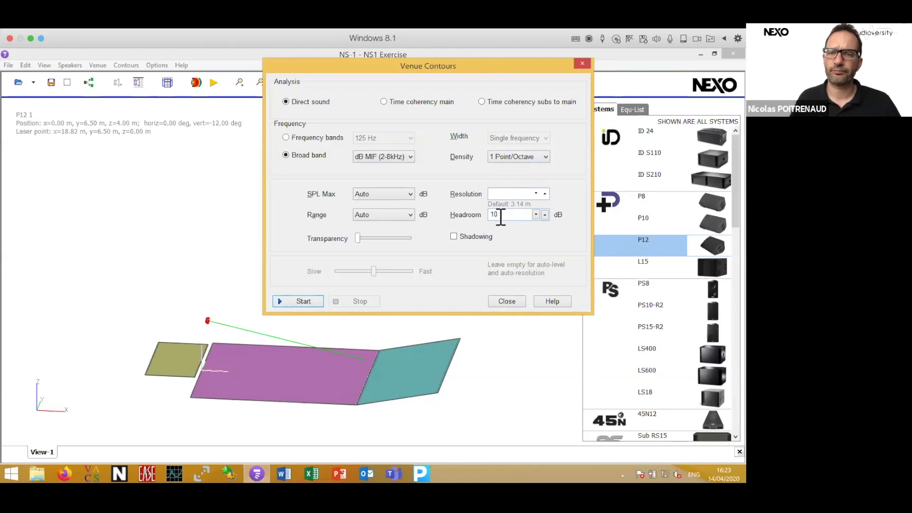
left_click(532, 162)
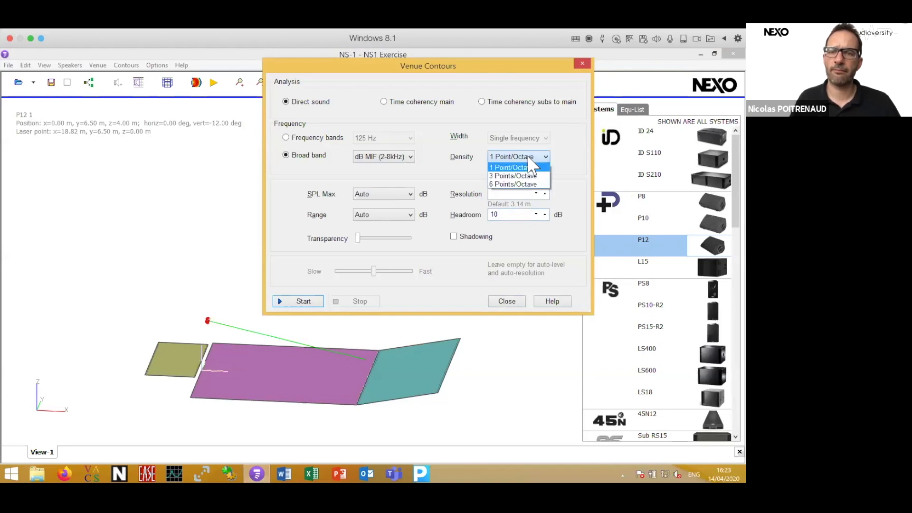
left_click(526, 176)
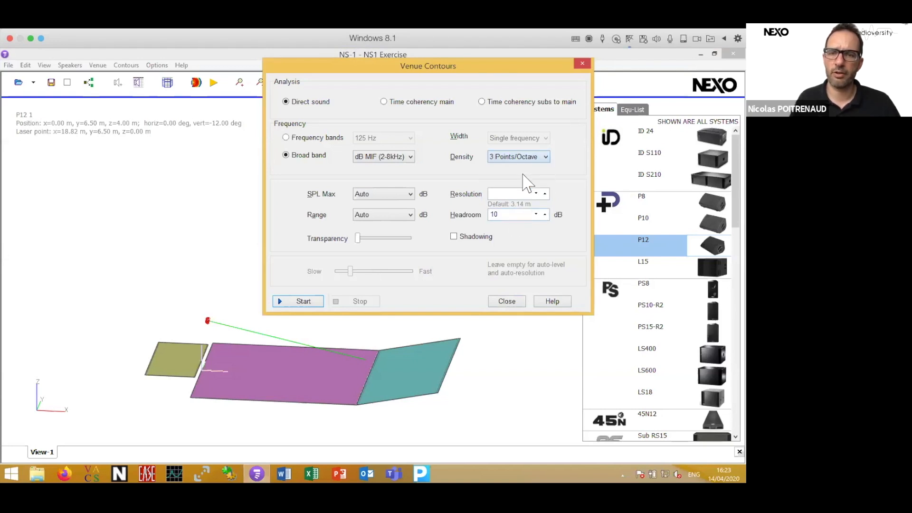
left_click(306, 303)
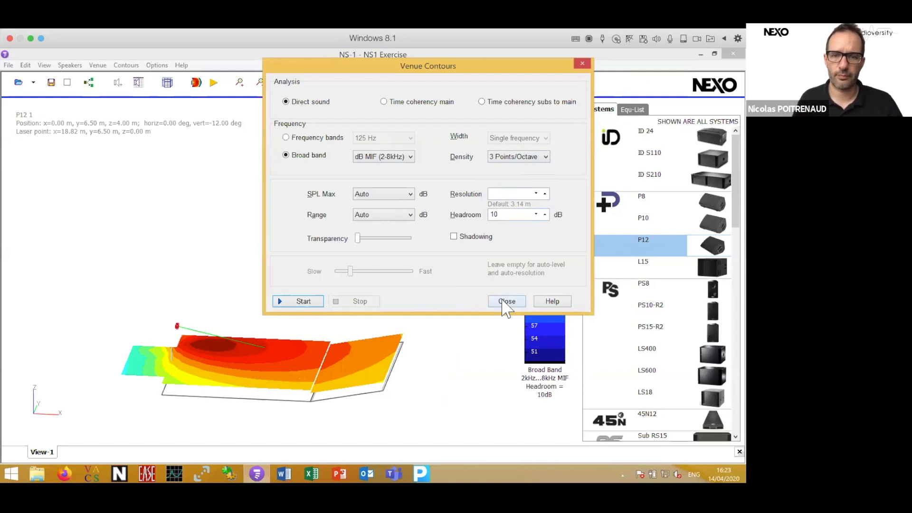
left_click(507, 302)
mouse_move(322, 433)
left_mouse_down()
mouse_move(339, 434)
mouse_move(322, 434)
left_mouse_up()
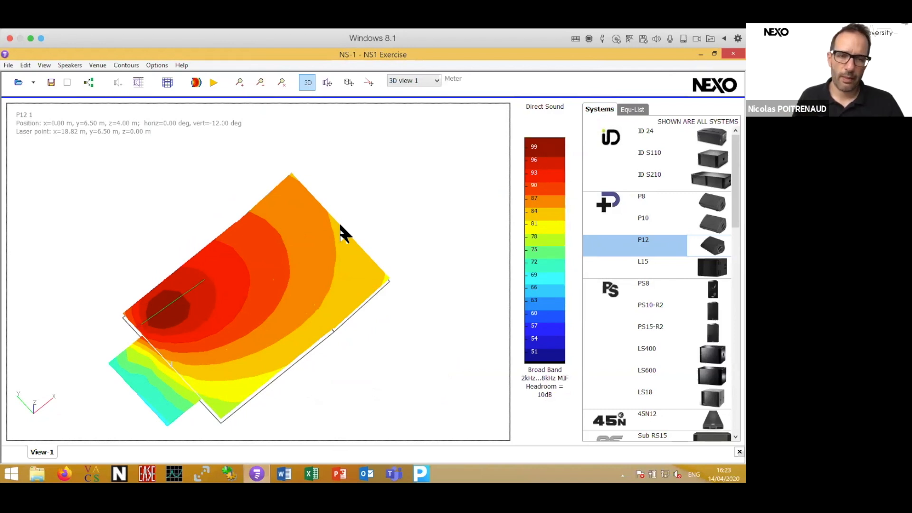
- Recalculate the direct sound venue contours with the broad band weighting set to dB A
left_click(197, 84)
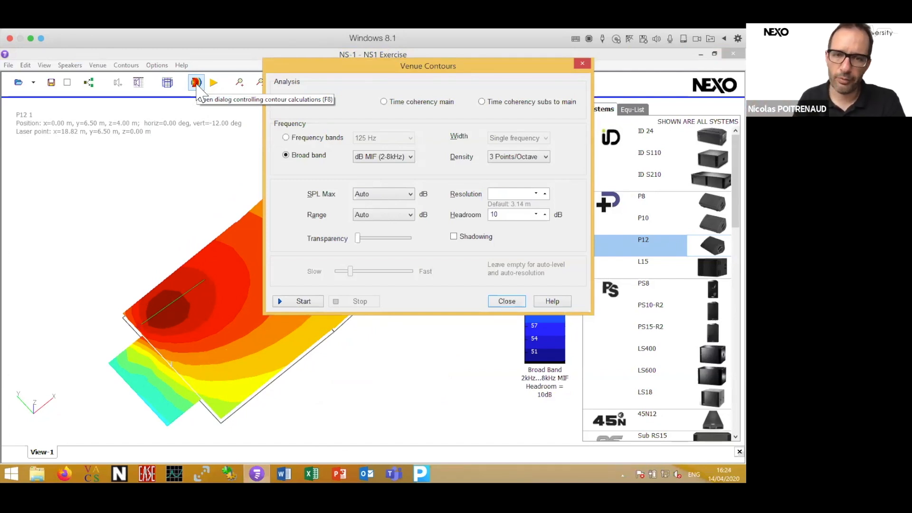
left_click(374, 158)
left_click(364, 176)
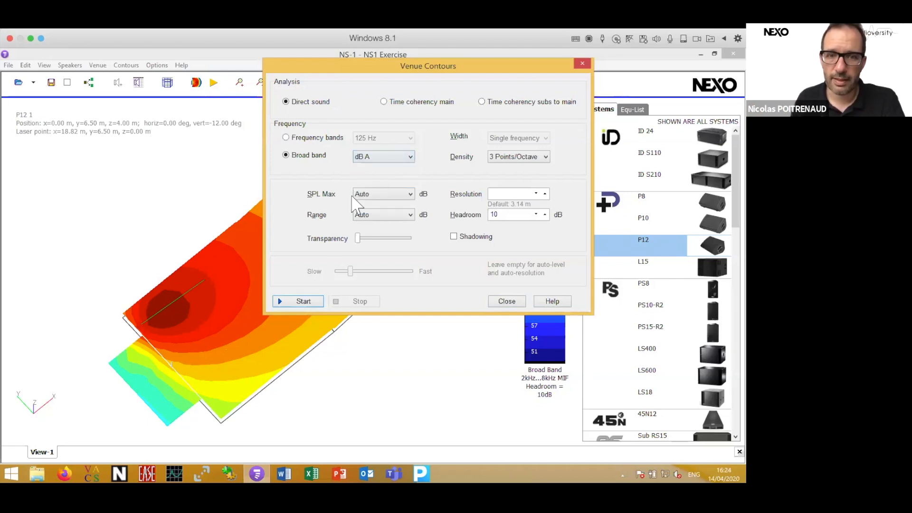
left_click(304, 301)
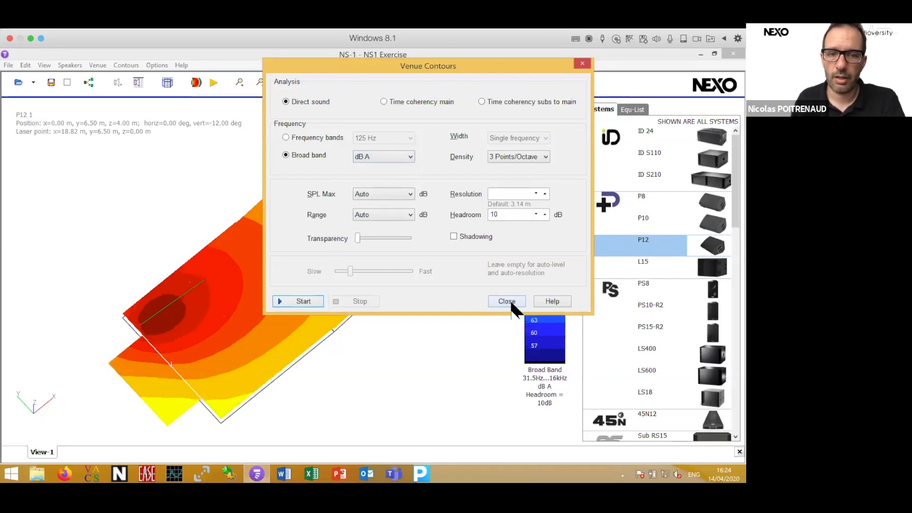
left_click(512, 304)
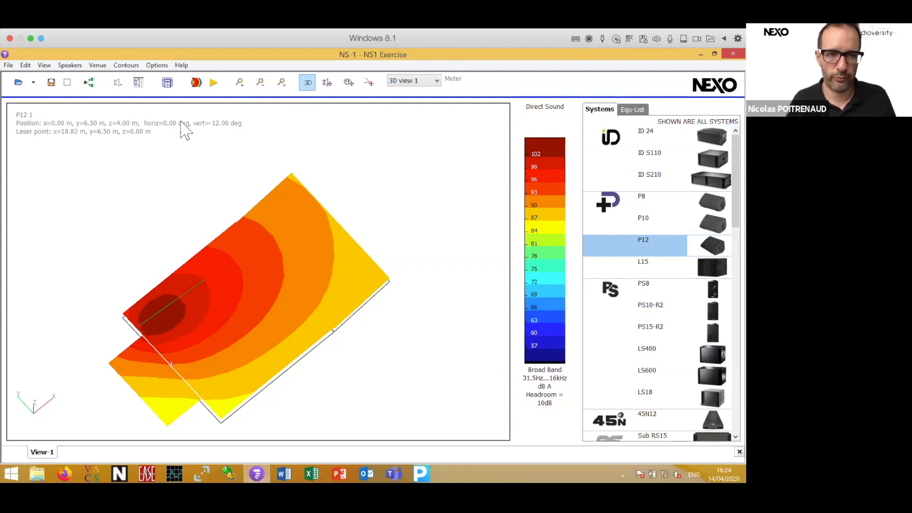
- Set the P12 speaker's vertical angle to -10 degrees and recalculate the venue contours
left_click(167, 82)
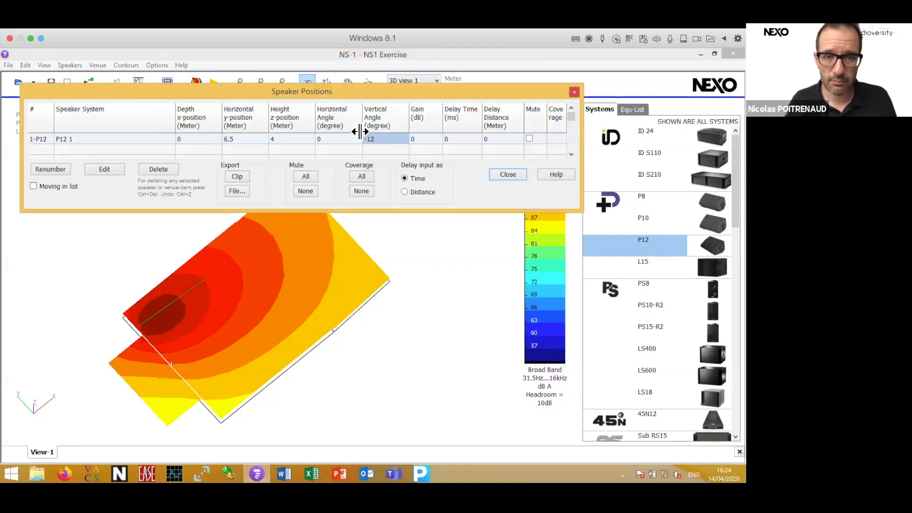
left_click(388, 140)
left_click(405, 141)
left_click(405, 141)
left_click(405, 140)
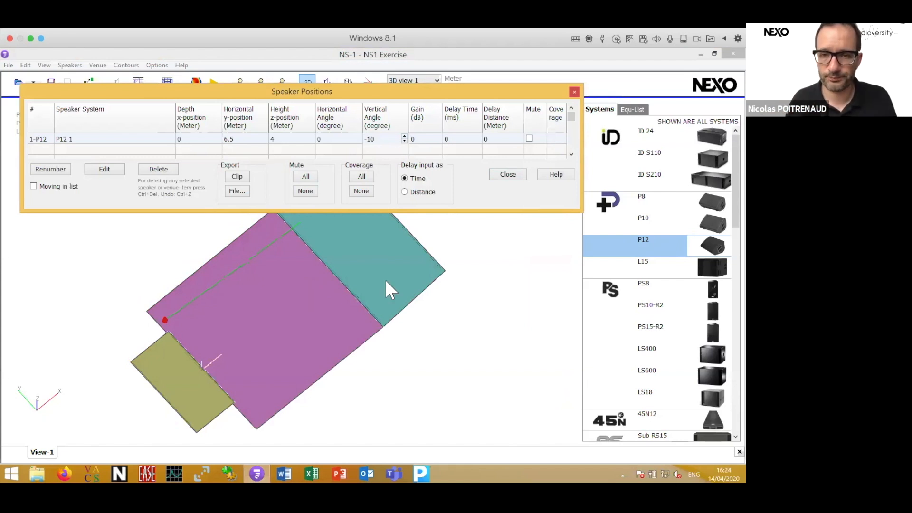
left_click(512, 174)
left_click(214, 83)
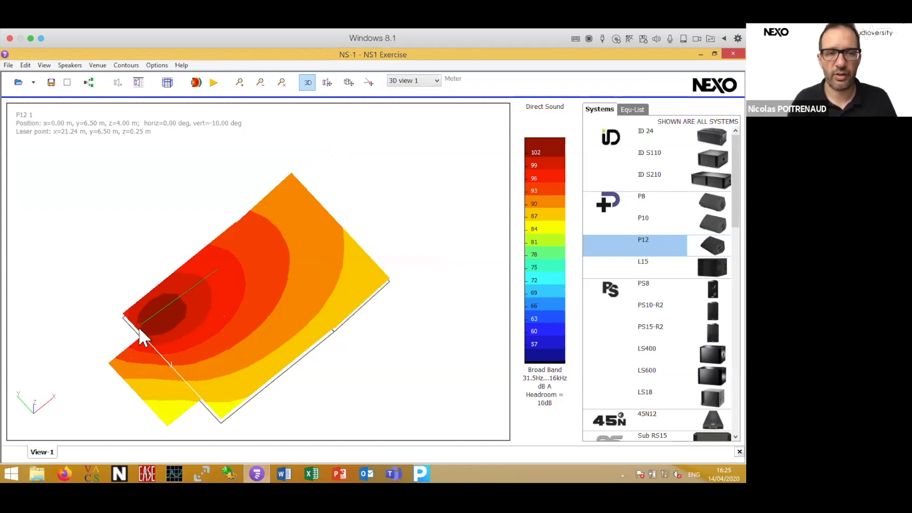
- Duplicate the P12 speaker with a flip across the X axis and recalculate the contours for the pair
left_click_drag(126, 264, 140, 307)
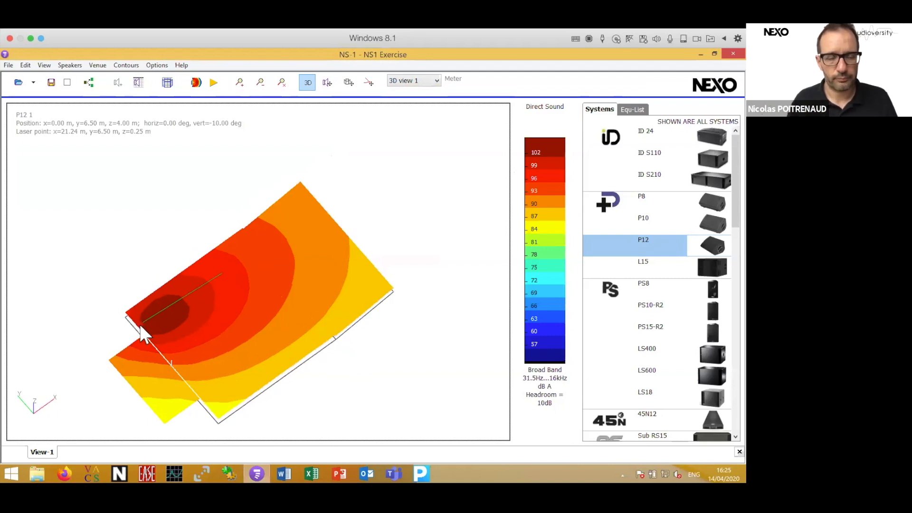
left_click(90, 83)
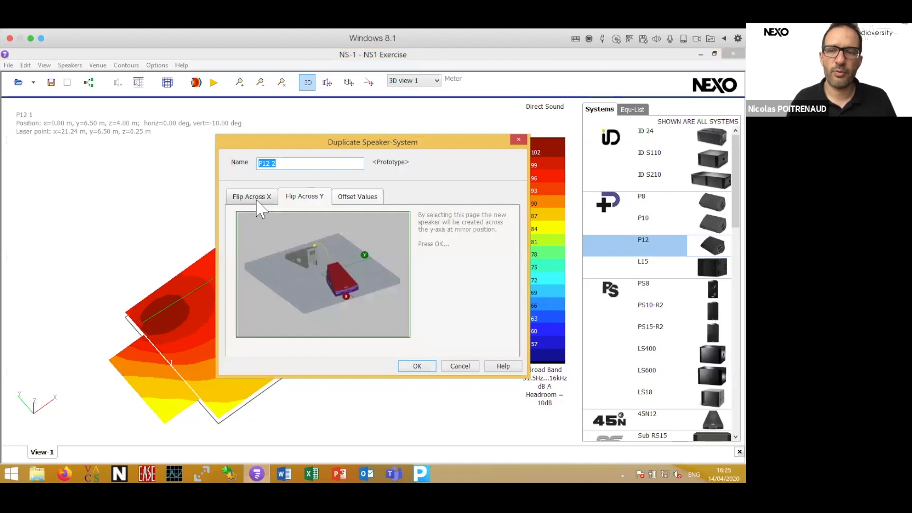
left_click(257, 202)
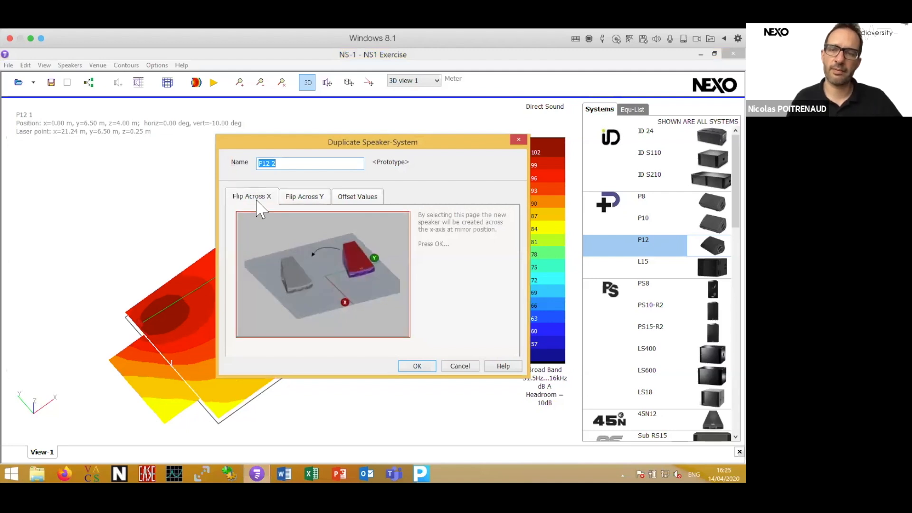
left_click(427, 367)
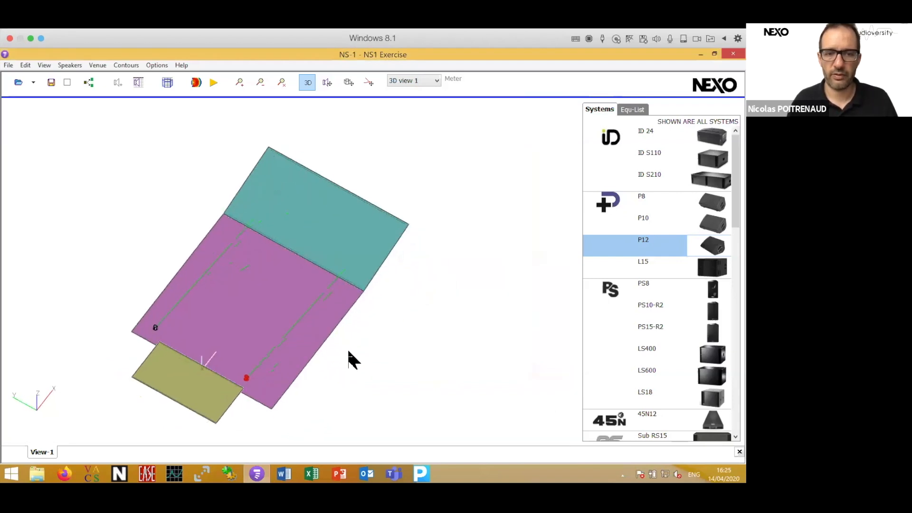
left_click(214, 84)
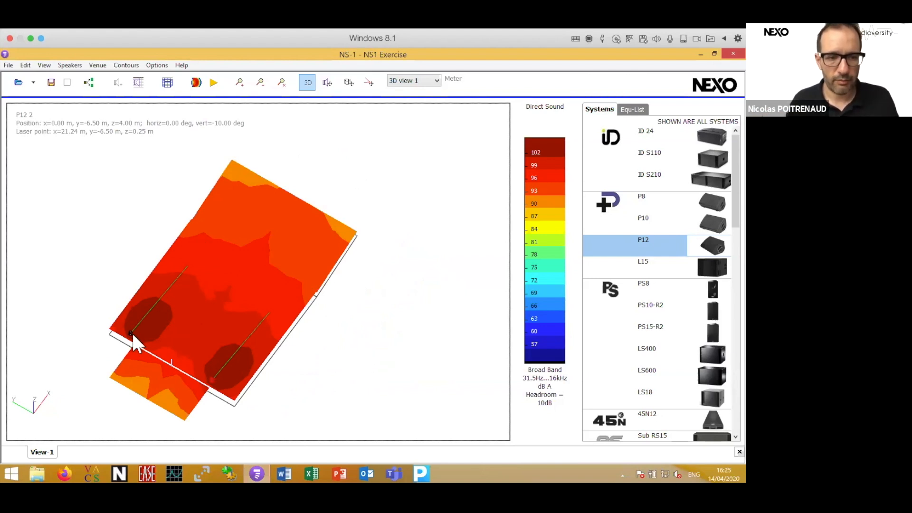
- Duplicate the P12 speaker at y 6.50 m as a single copy shifted by dX 18 m
left_click_drag(315, 386, 163, 325)
left_click(158, 320)
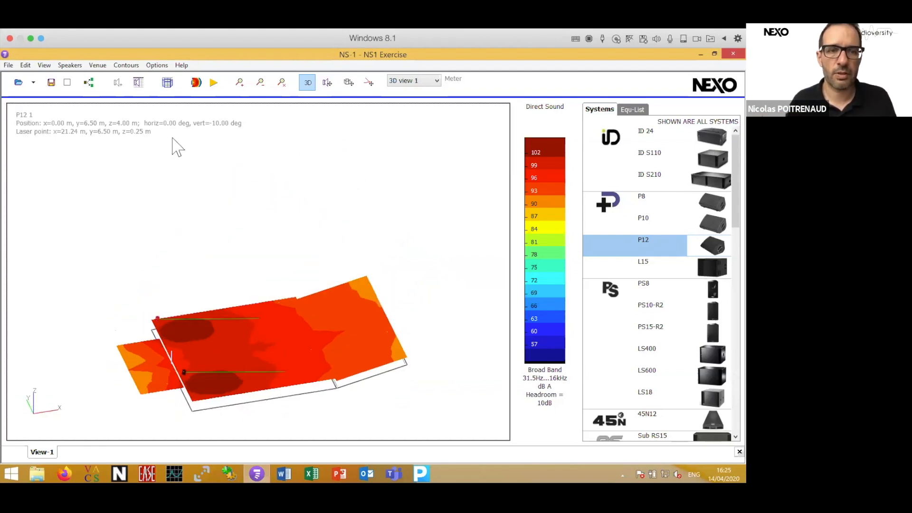
left_click(89, 82)
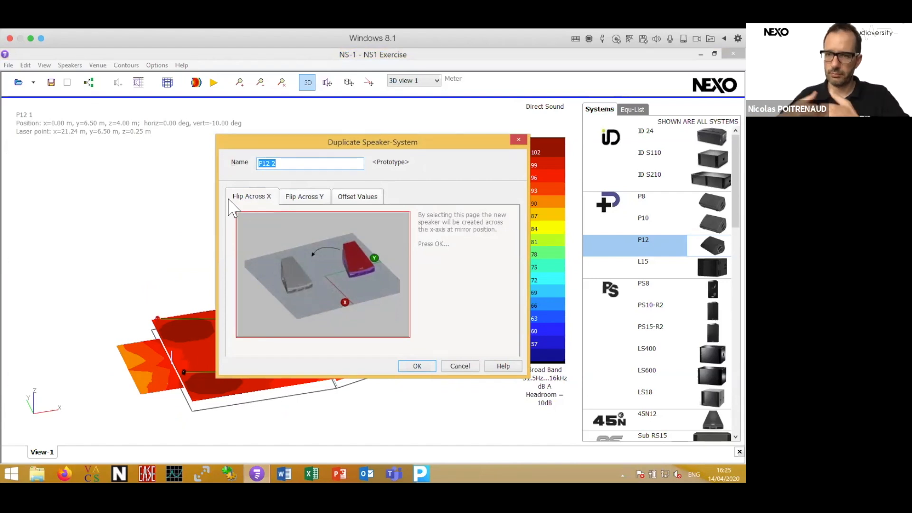
left_click(351, 200)
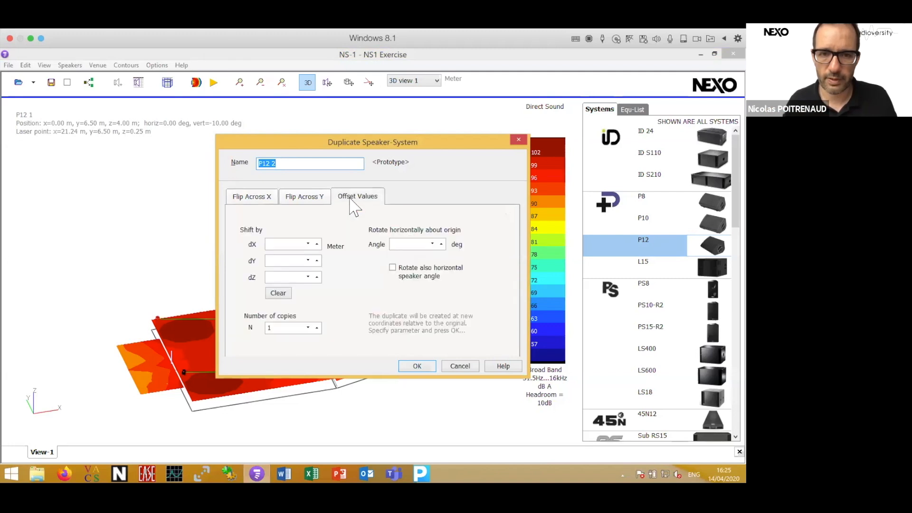
left_click_drag(319, 143, 266, 62)
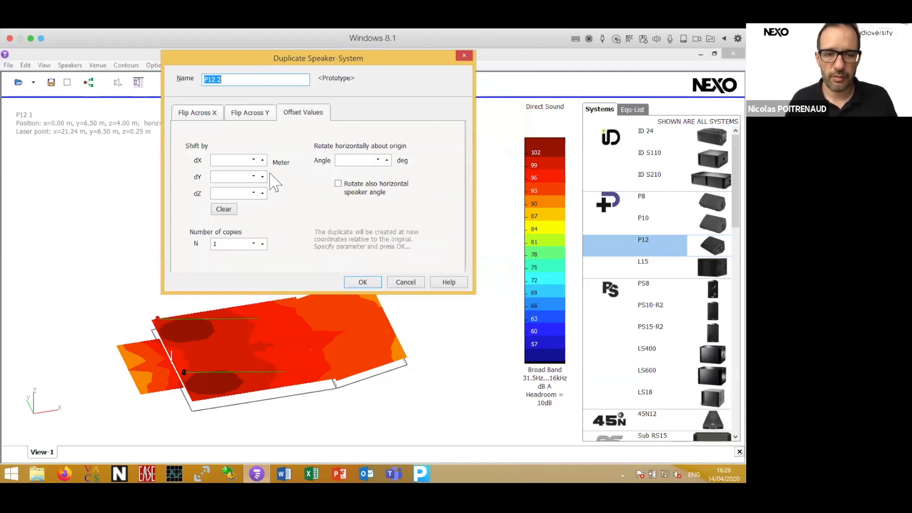
left_click(223, 160)
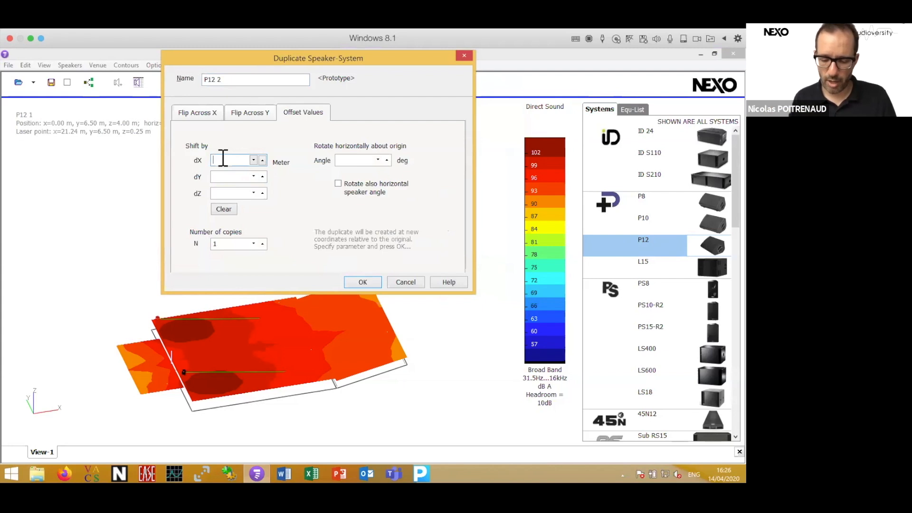
type("18")
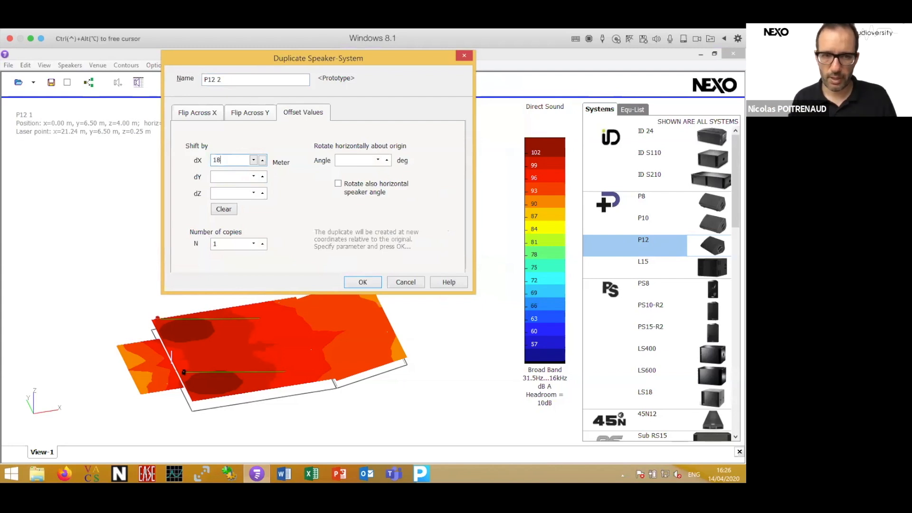
left_click(363, 282)
left_click_drag(405, 399, 402, 373)
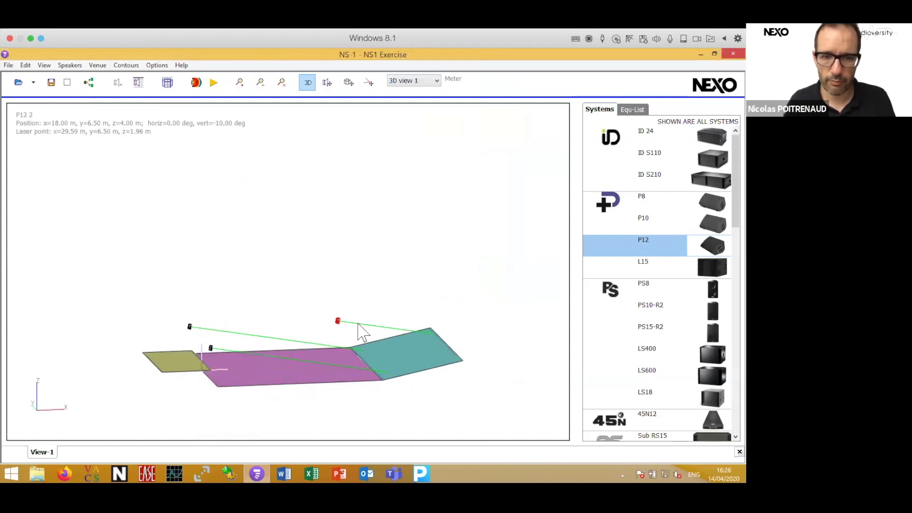
- Recalculate the venue contours with the P12 speaker at x 18 m included and inspect the coverage
mouse_move(349, 283)
left_mouse_down()
mouse_move(351, 294)
mouse_move(362, 280)
left_mouse_up()
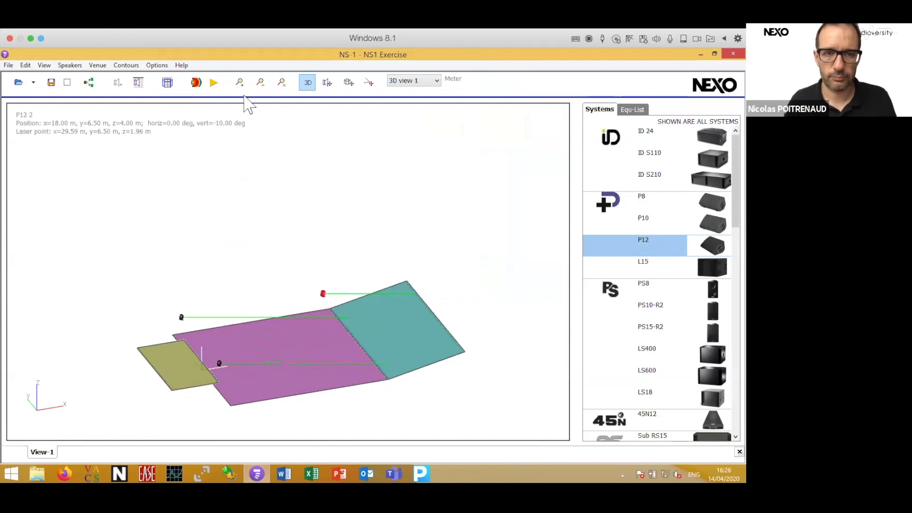
left_click(213, 83)
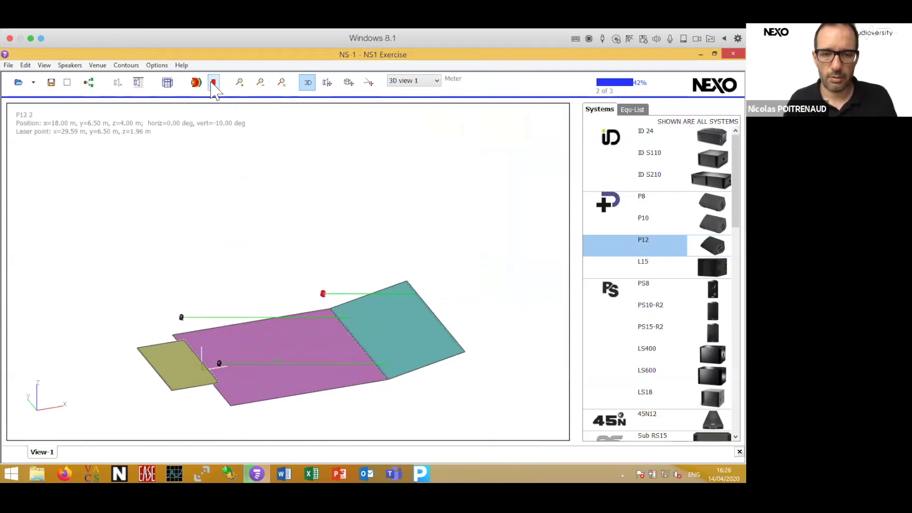
left_click_drag(373, 285, 392, 310)
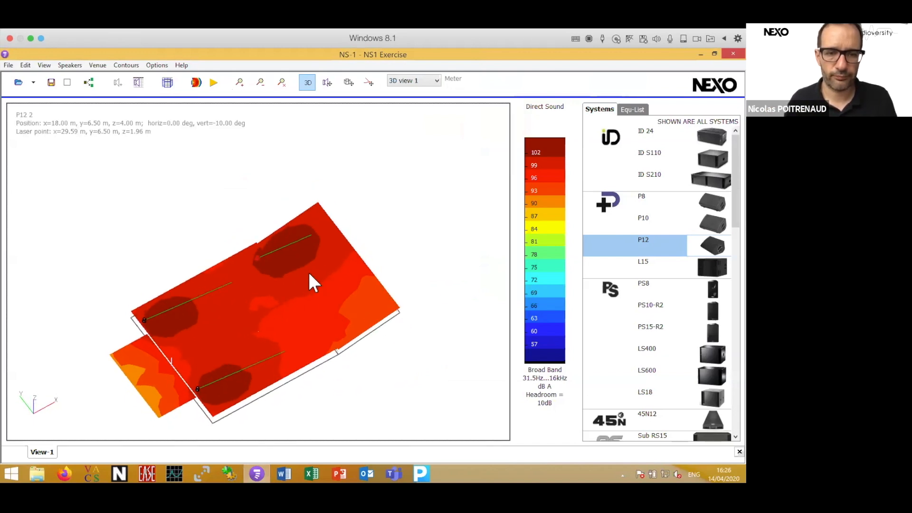
- Duplicate the P12 speaker at x 18 m with a flip across the X axis and recalculate the contours for all four speakers
left_click(88, 82)
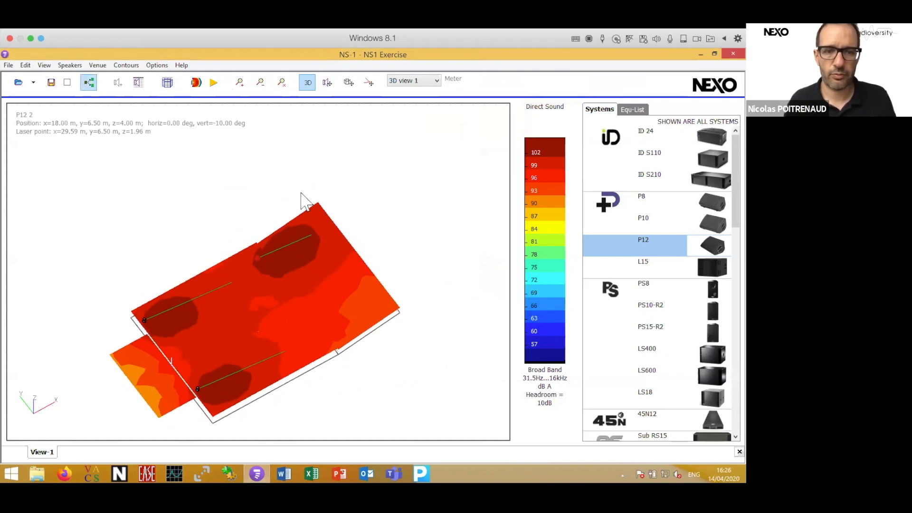
left_click(256, 199)
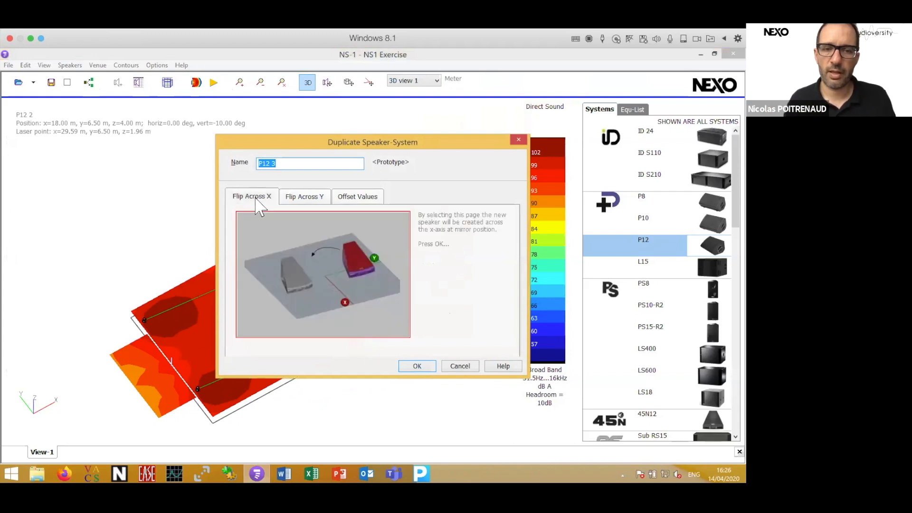
left_click(418, 367)
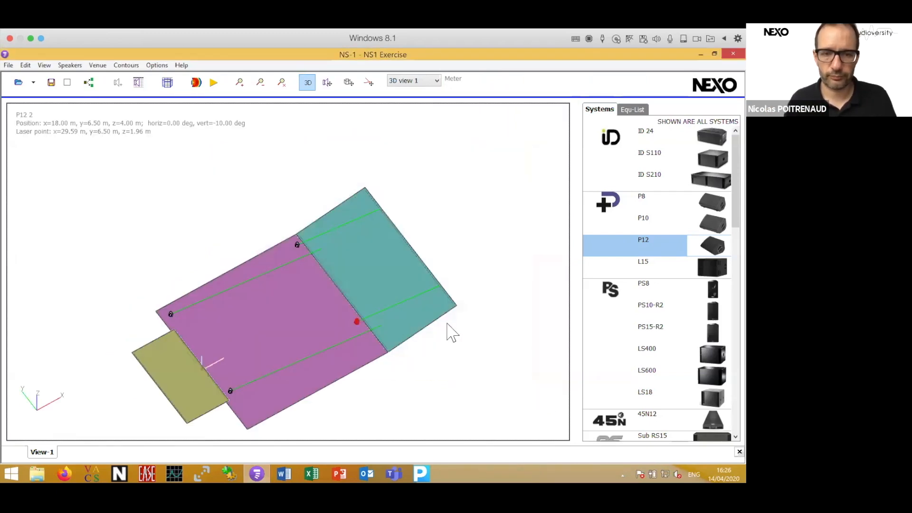
left_click(214, 83)
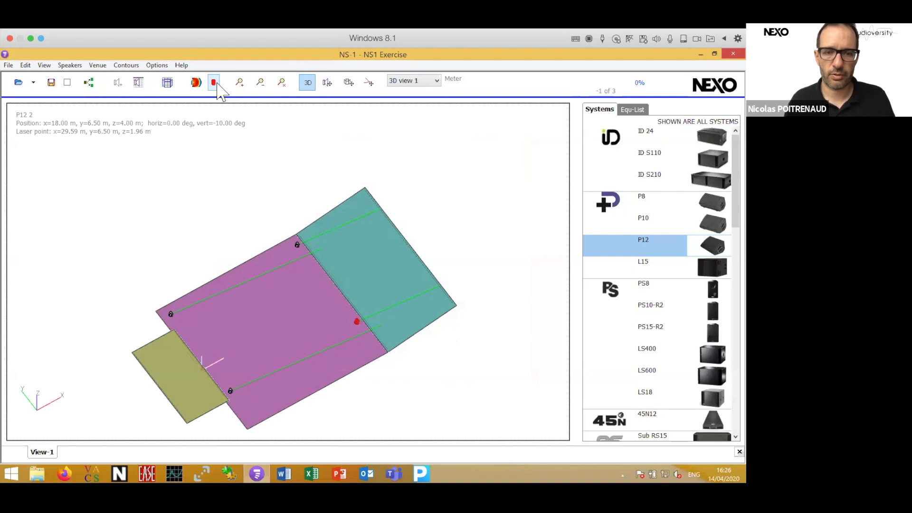
left_click_drag(376, 384, 370, 411)
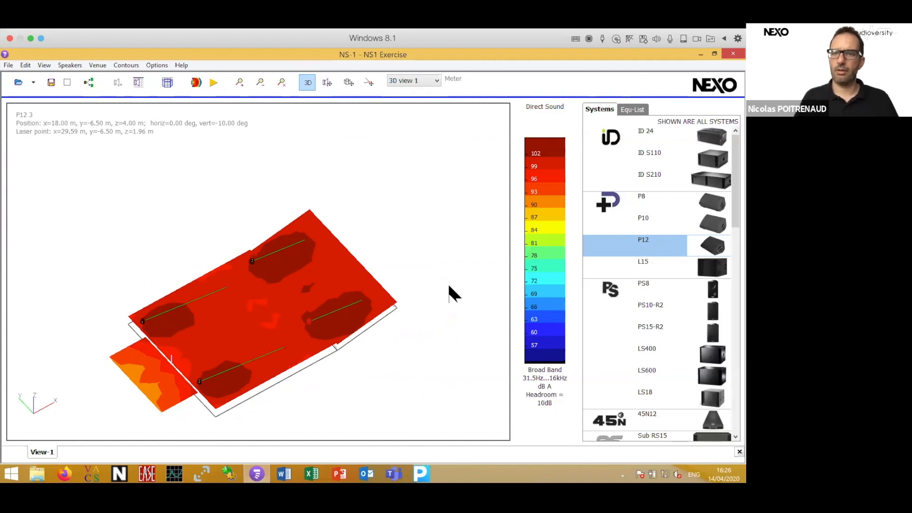
scroll(315, 335, "down", 2)
left_click_drag(309, 362, 345, 285)
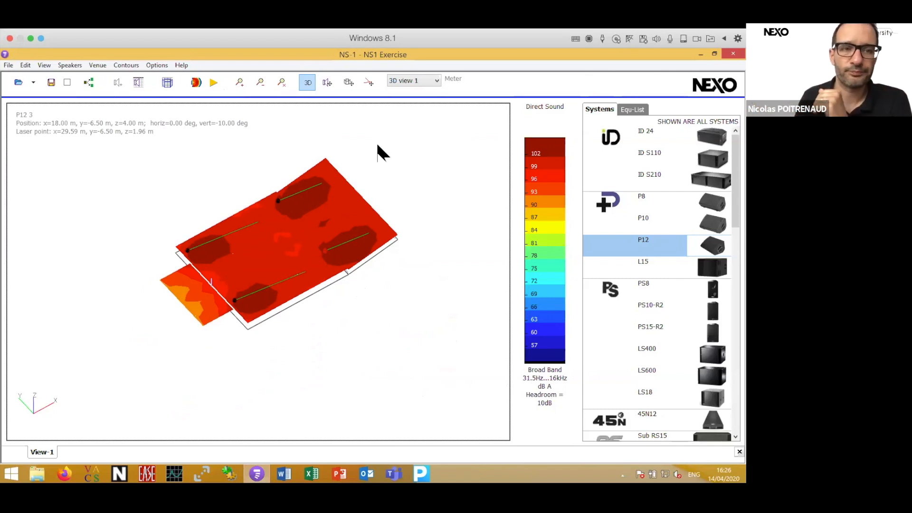
left_click_drag(373, 261, 338, 282)
- Open the venue contours calculation settings
mouse_move(338, 281)
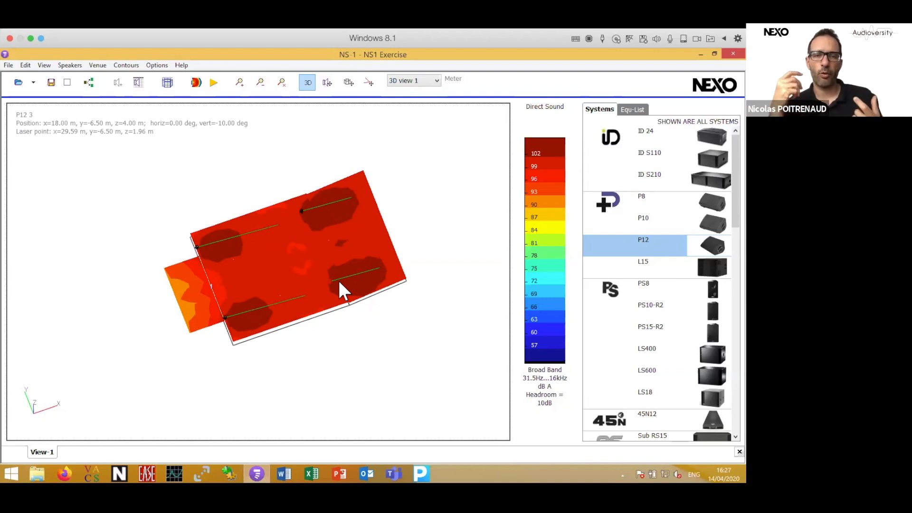
left_click(195, 83)
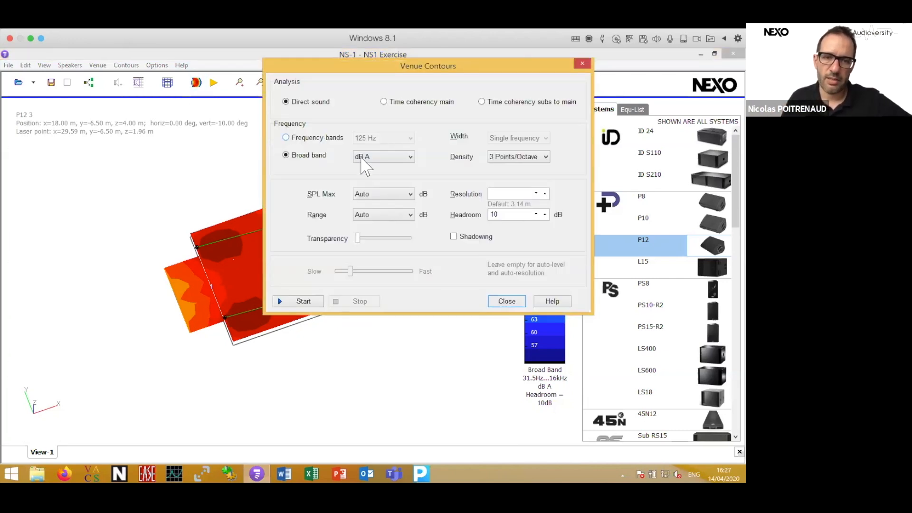
- Recalculate the direct sound contours with the broad band set to dB MIF (2-8kHz)
left_click(369, 159)
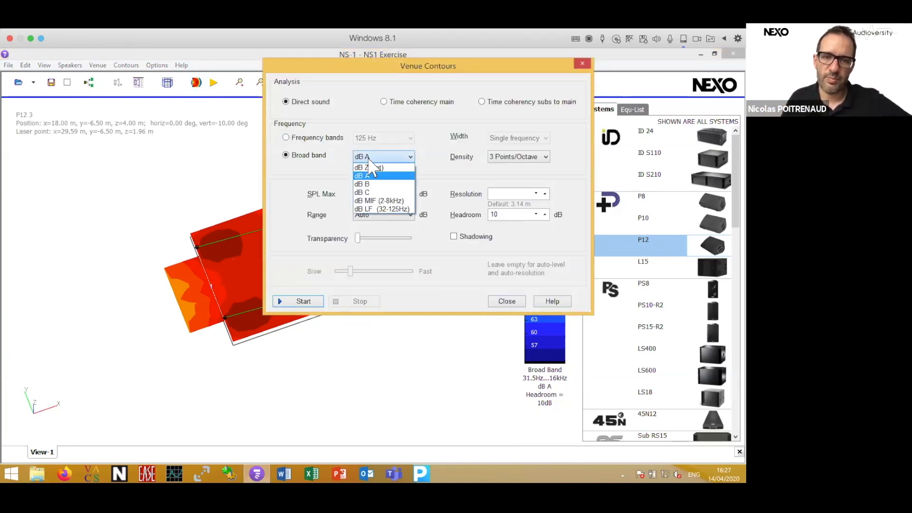
left_click(380, 200)
left_click(302, 301)
left_click(506, 302)
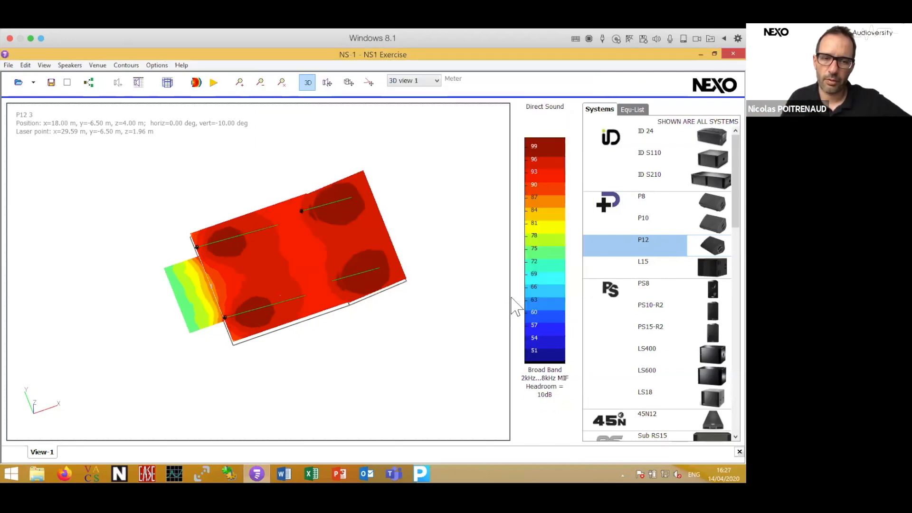
- Examine the direct sound coverage of the venue from different angles and review the available contour analysis types
left_click_drag(279, 273, 247, 270)
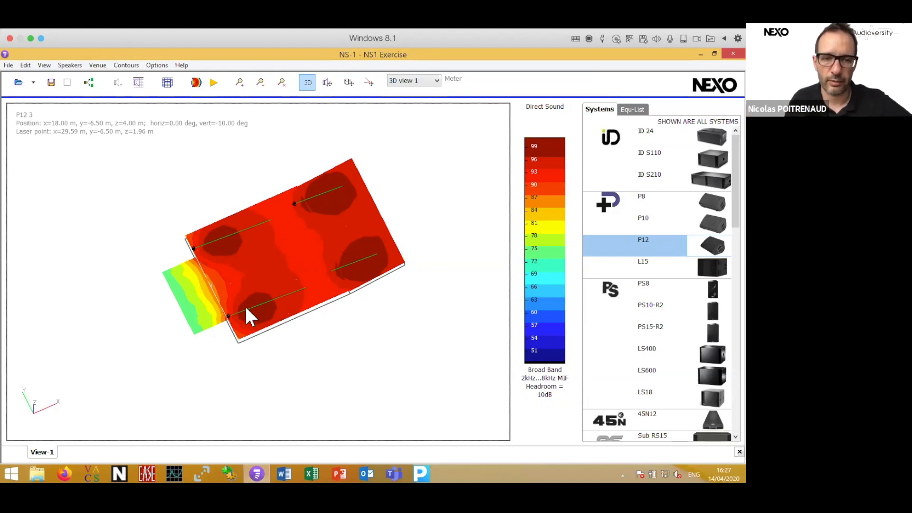
left_click_drag(311, 315, 342, 350)
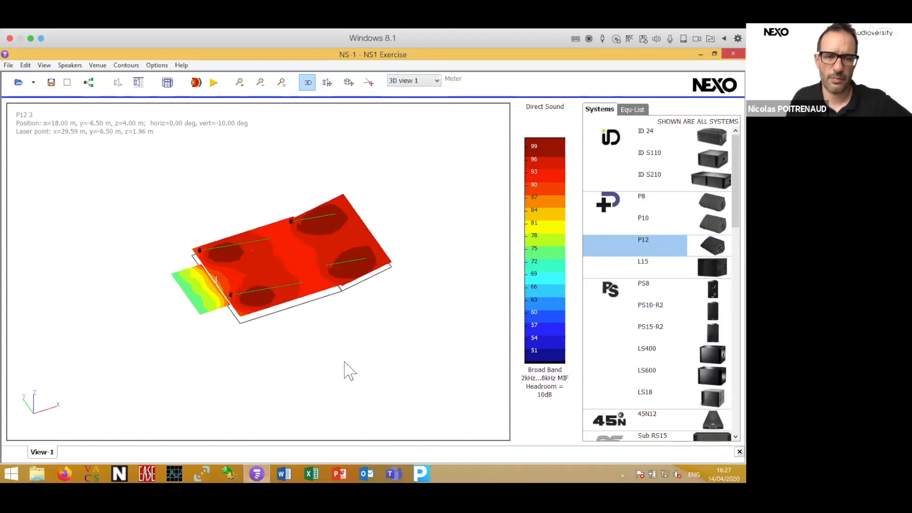
scroll(337, 323, "down", 2)
left_click(332, 326)
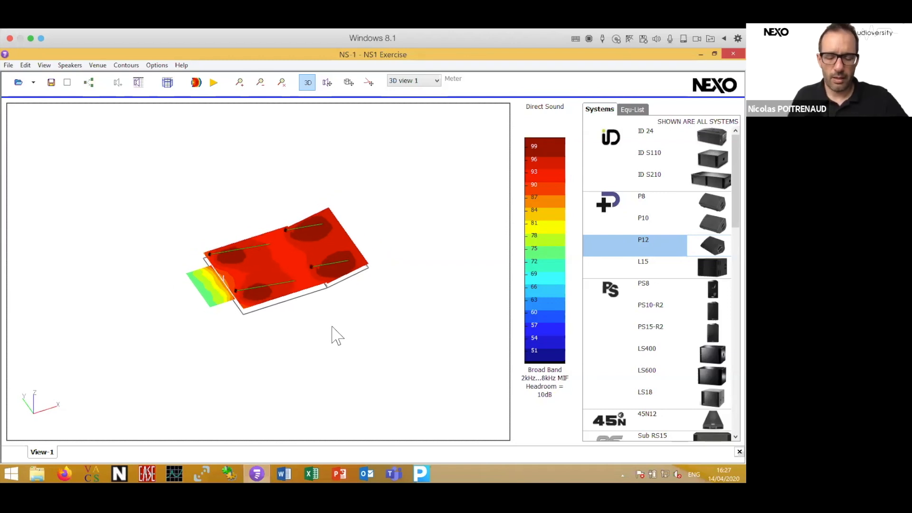
left_click_drag(347, 336, 252, 391)
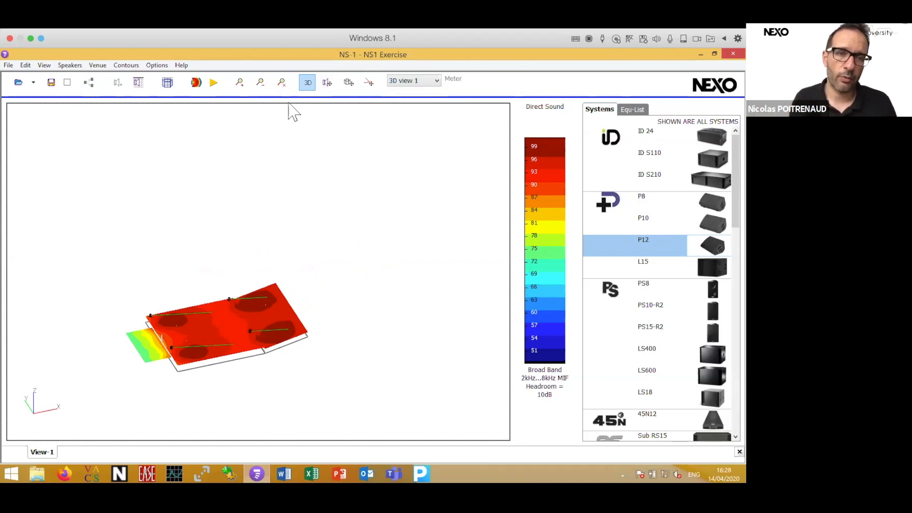
left_click(195, 83)
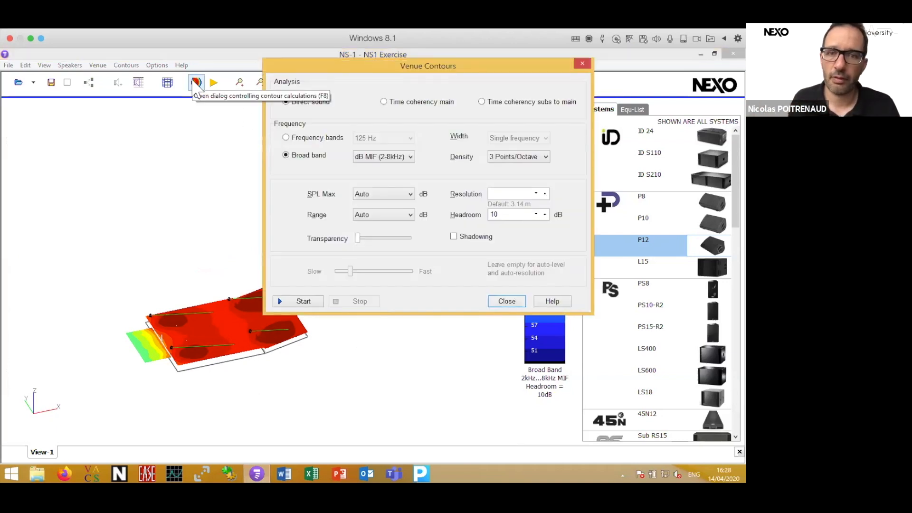
left_click_drag(351, 71, 405, 119)
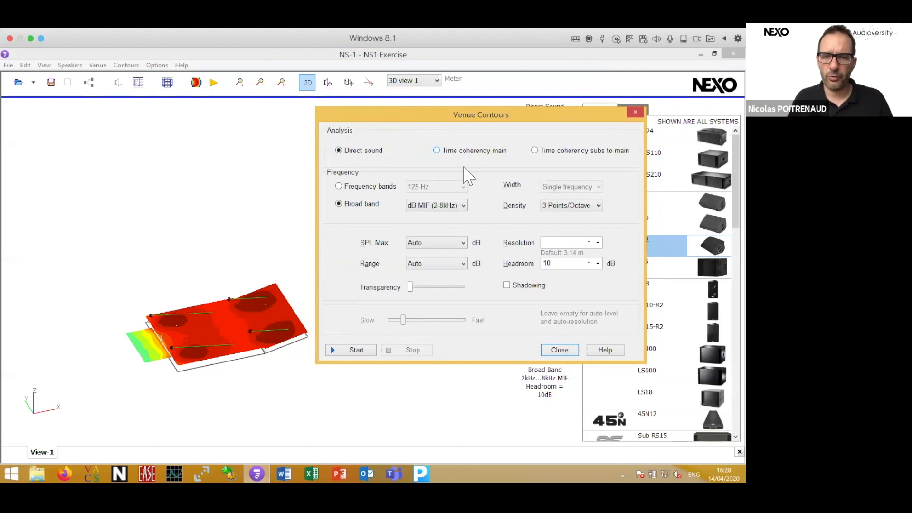
left_click(561, 352)
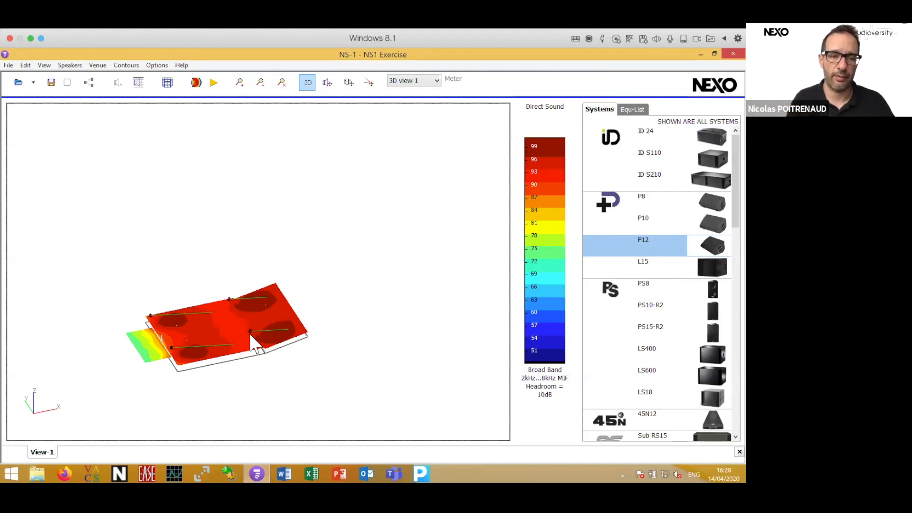
- Mute speakers 4-P12 and 2-P12 in the speaker positions table, leaving the two speakers at y = 6.5 m active
left_click(137, 83)
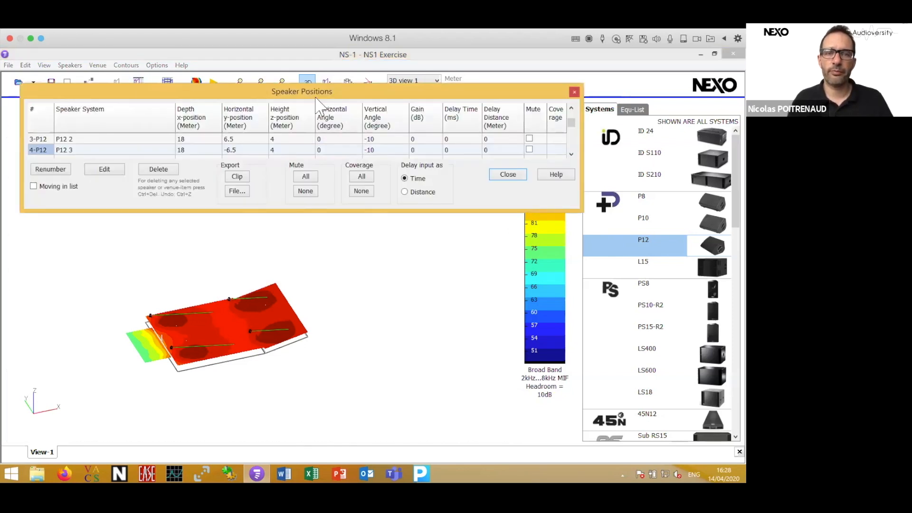
left_click_drag(294, 90, 285, 104)
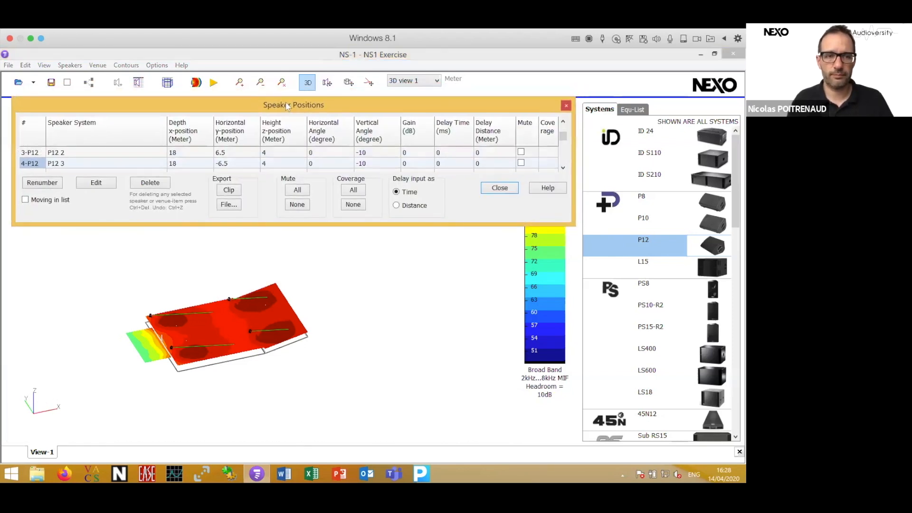
left_click_drag(520, 226, 521, 271)
left_click_drag(563, 148, 564, 112)
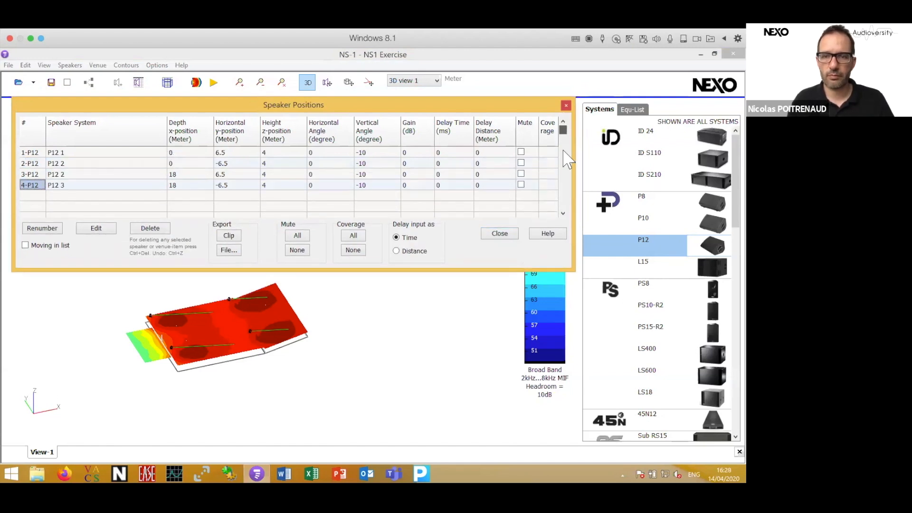
left_click(521, 174)
left_click(521, 174)
left_click(521, 184)
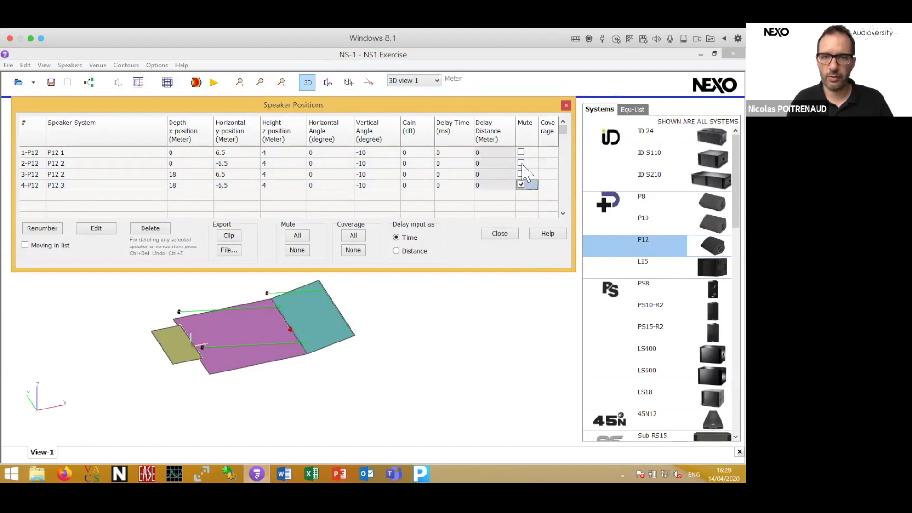
left_click(521, 163)
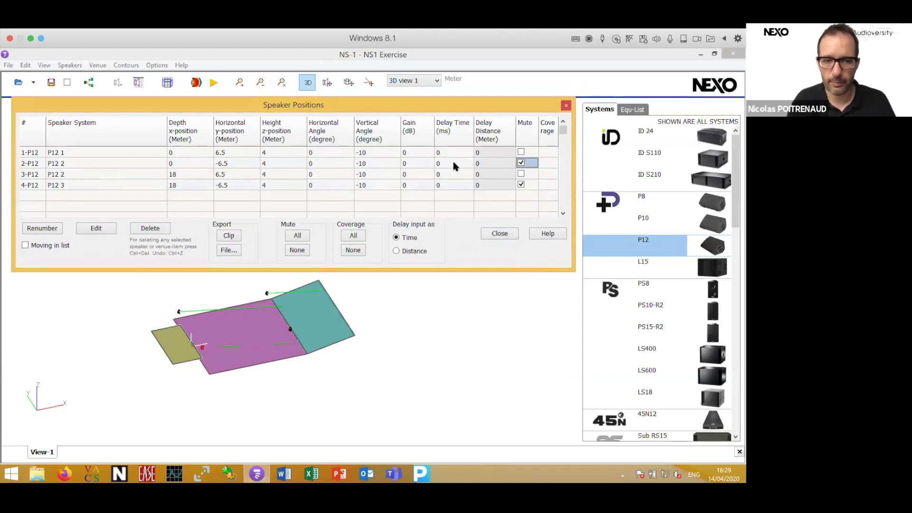
left_click(566, 105)
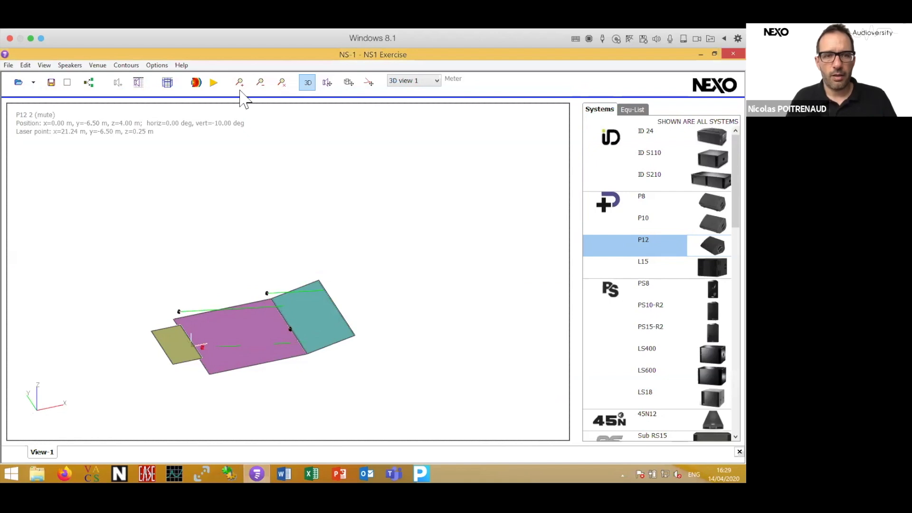
- Calculate the venue contours using the Time coherency main analysis
left_click(197, 83)
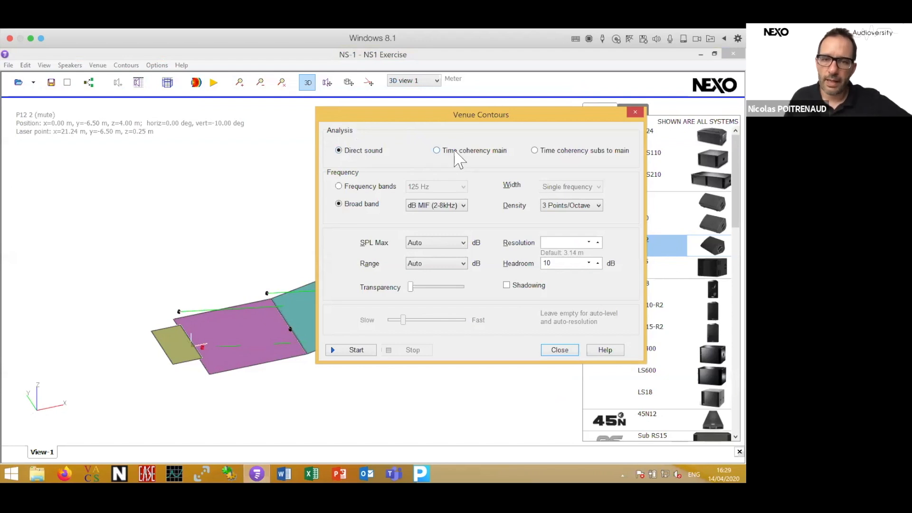
left_click(455, 152)
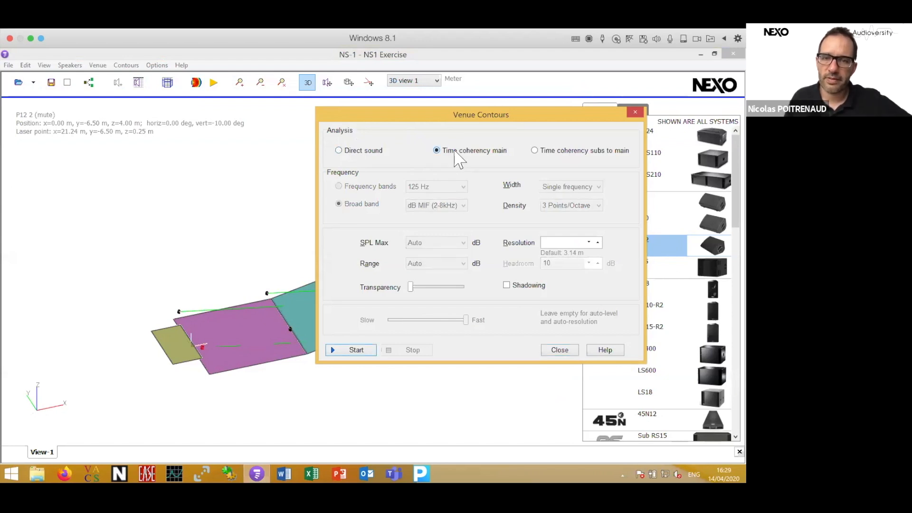
left_click(366, 351)
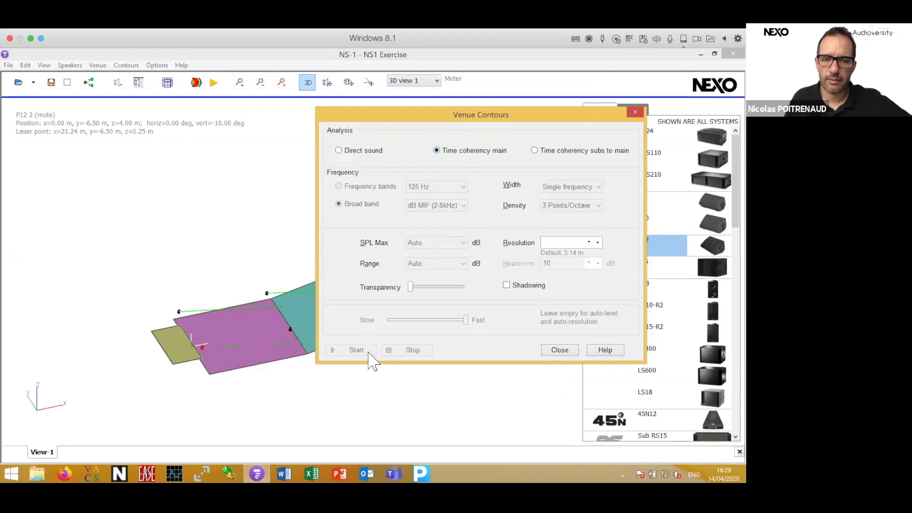
left_click(559, 350)
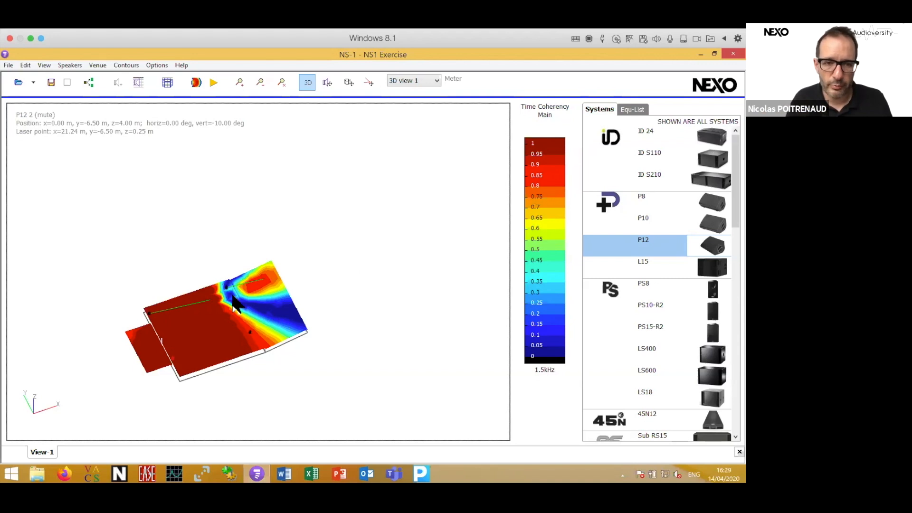
- Enter the delay of speaker 3-P12 as a distance of 18 m and recalculate the time coherency contours
left_click(138, 82)
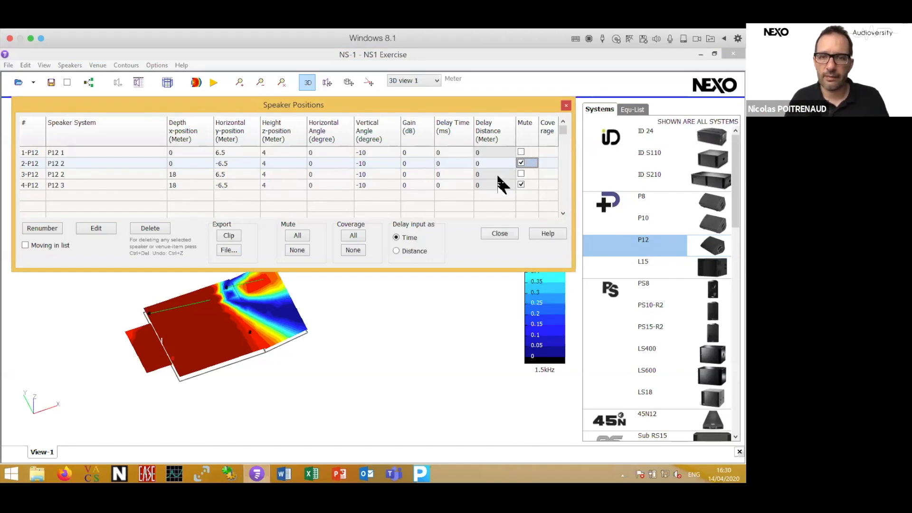
double_click(183, 174)
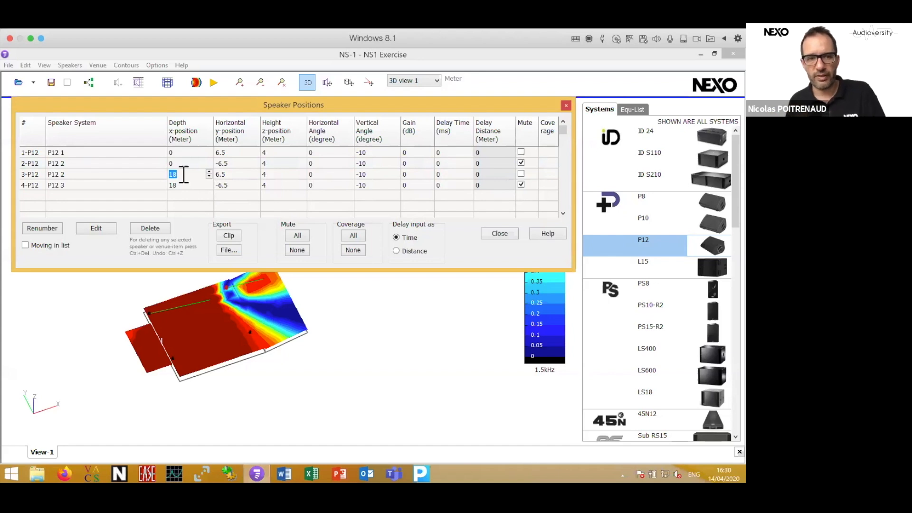
double_click(485, 175)
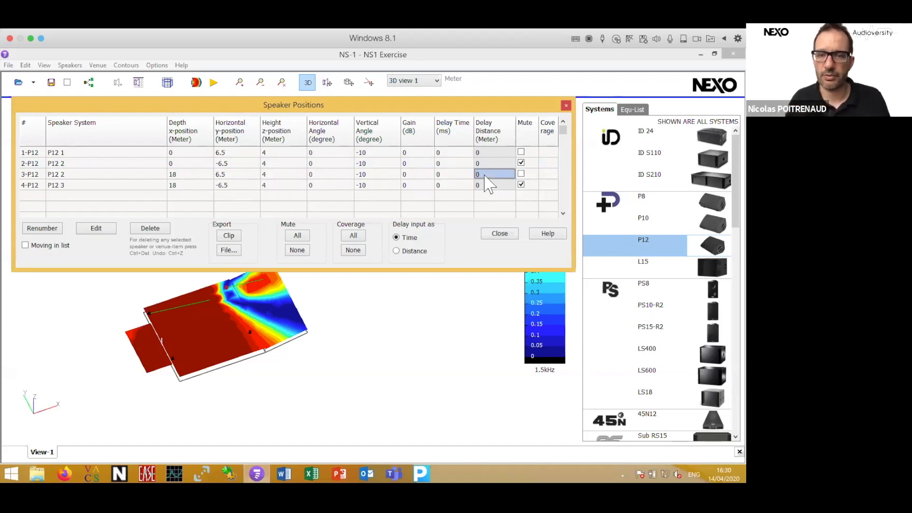
type("18")
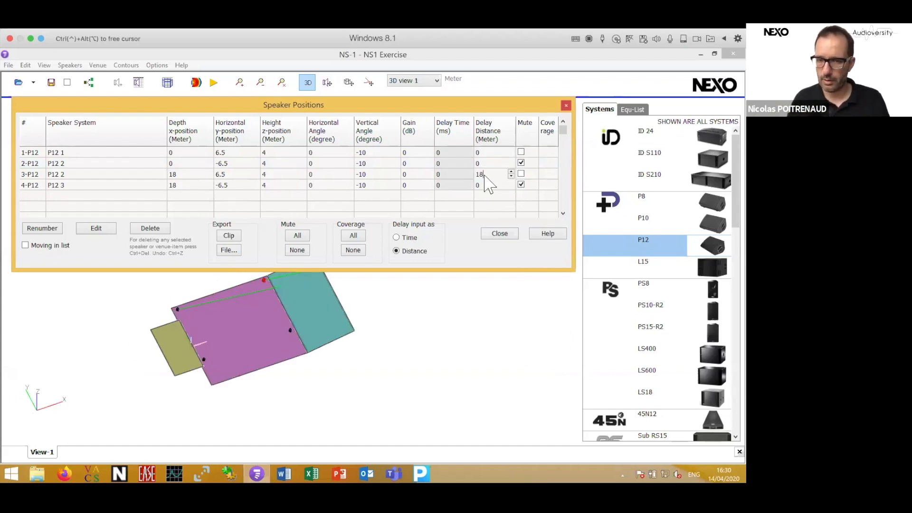
key("Return")
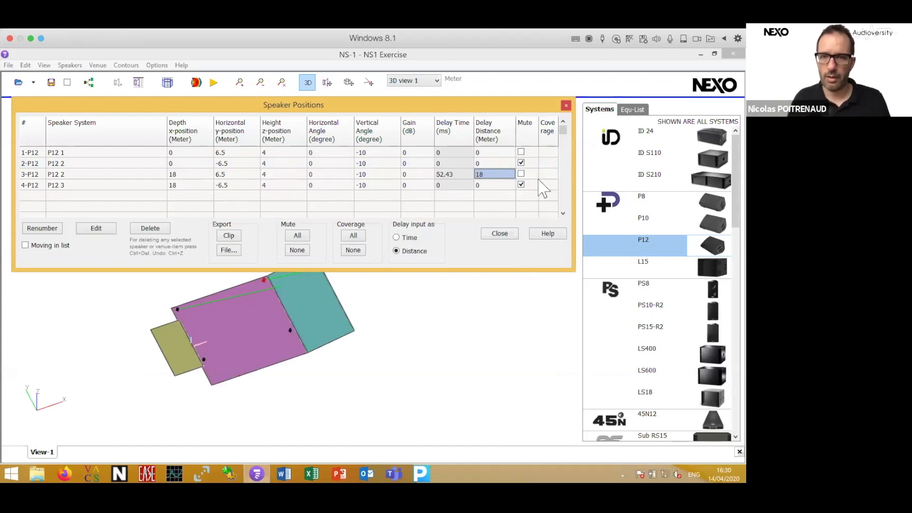
left_click(566, 105)
left_click(214, 83)
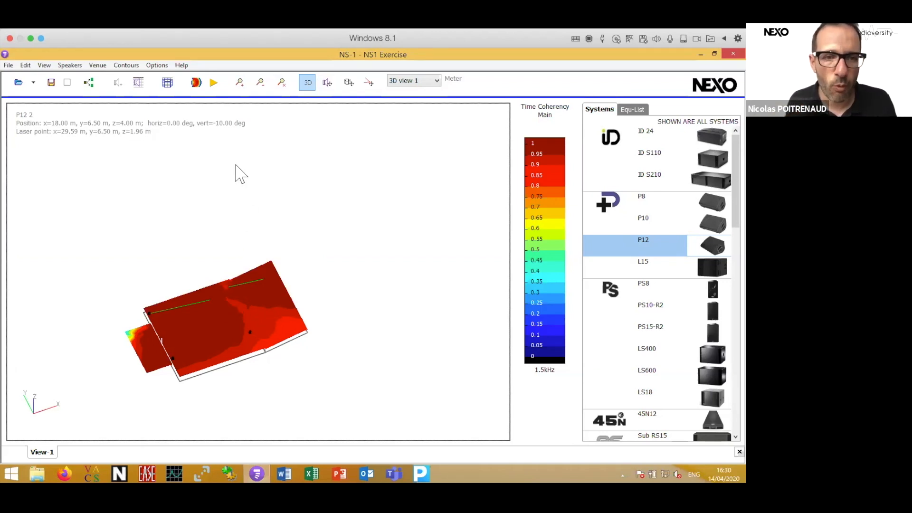
- Change the delay distance of speaker 3-P12 to 17.5 m and recalculate the time coherency contours
left_click(138, 83)
left_click_drag(392, 107, 465, 89)
left_click(562, 156)
type("17.5")
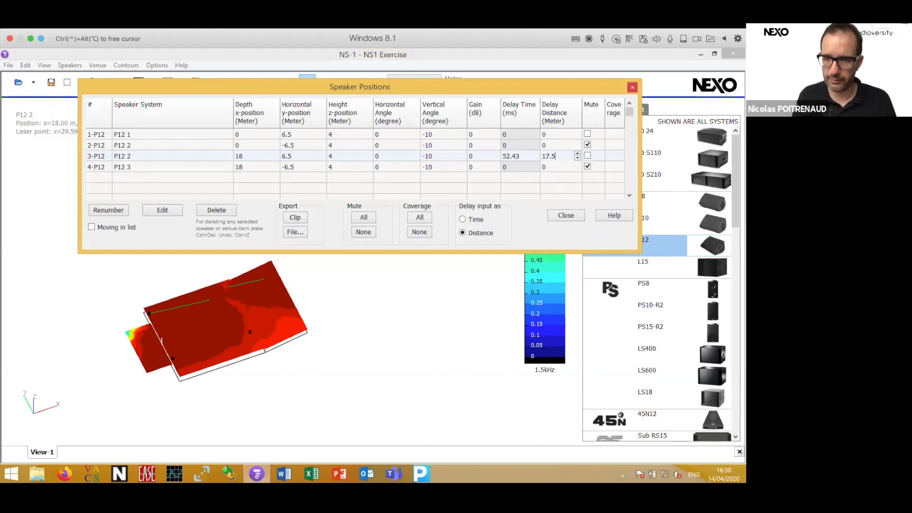
key("Return")
left_click_drag(257, 89, 292, 105)
left_click(214, 83)
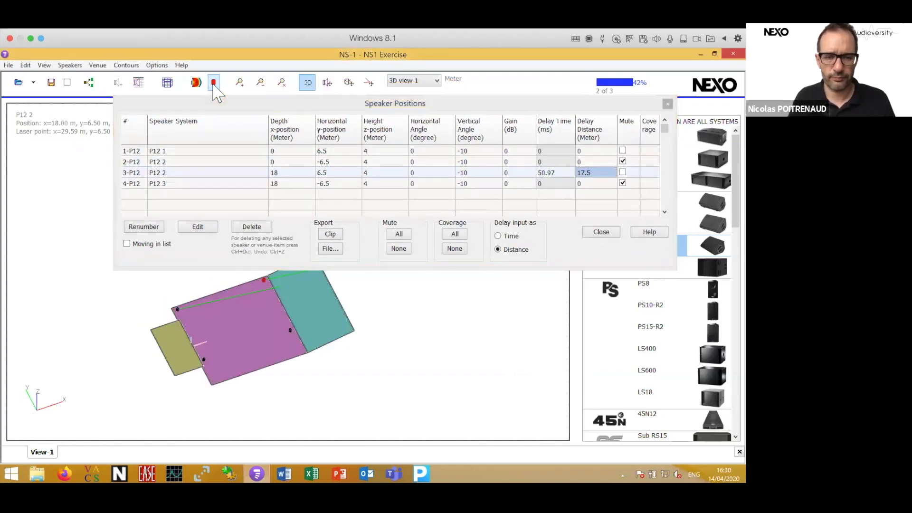
- Set the delay distance of speaker 3-P12 to 17 m, recalculate the time coherency contours and close the speaker positions
left_click(596, 174)
left_click(594, 174)
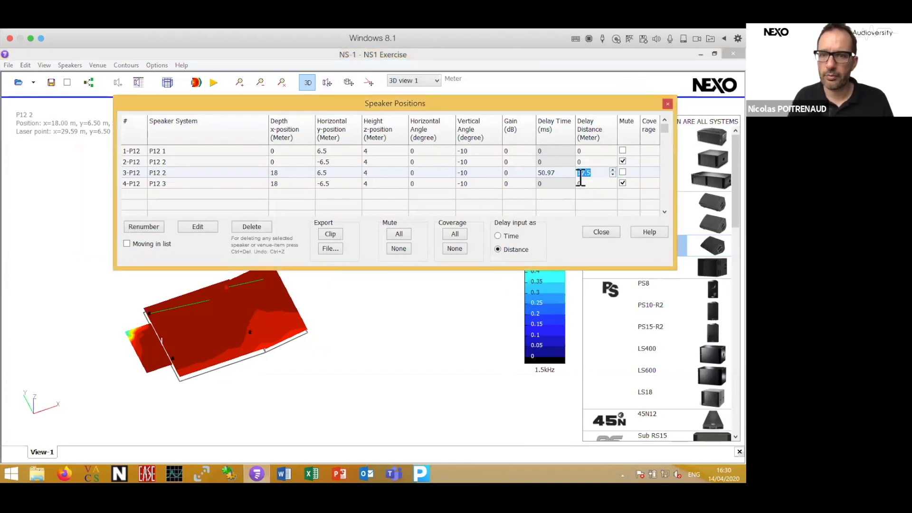
type("17")
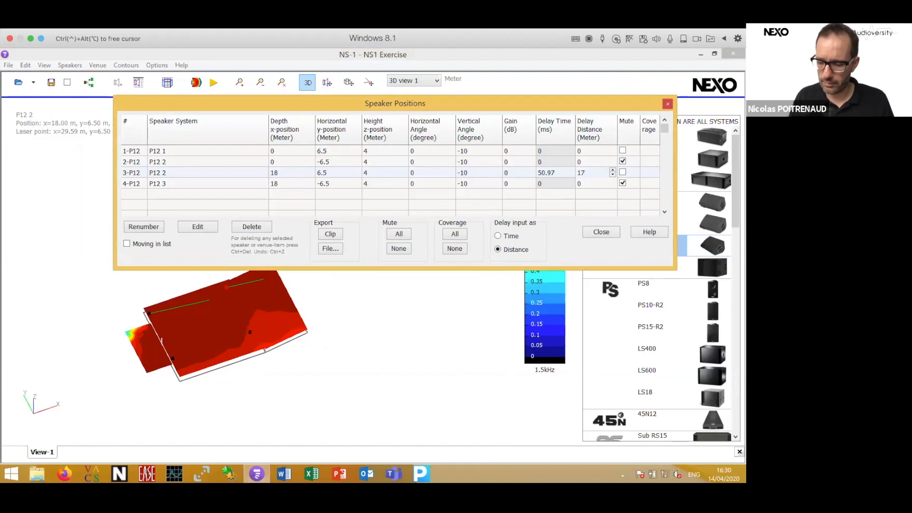
key("Return")
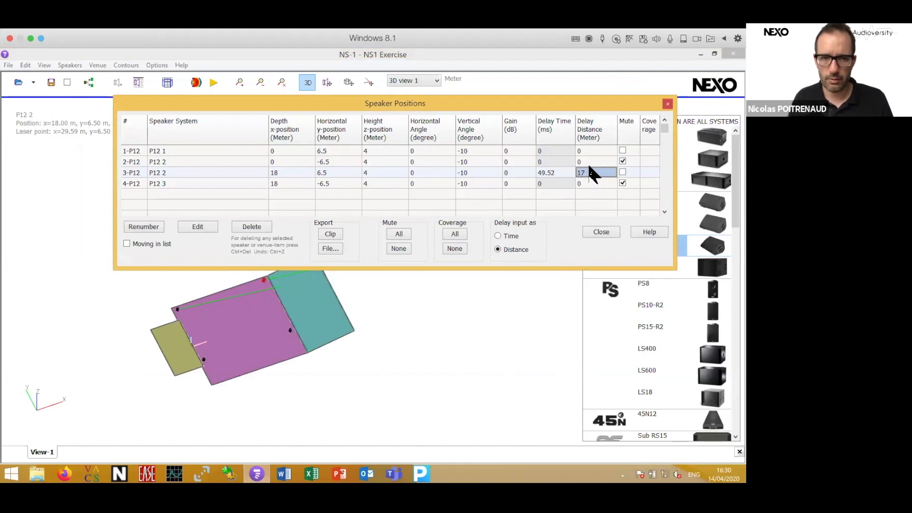
left_click(213, 83)
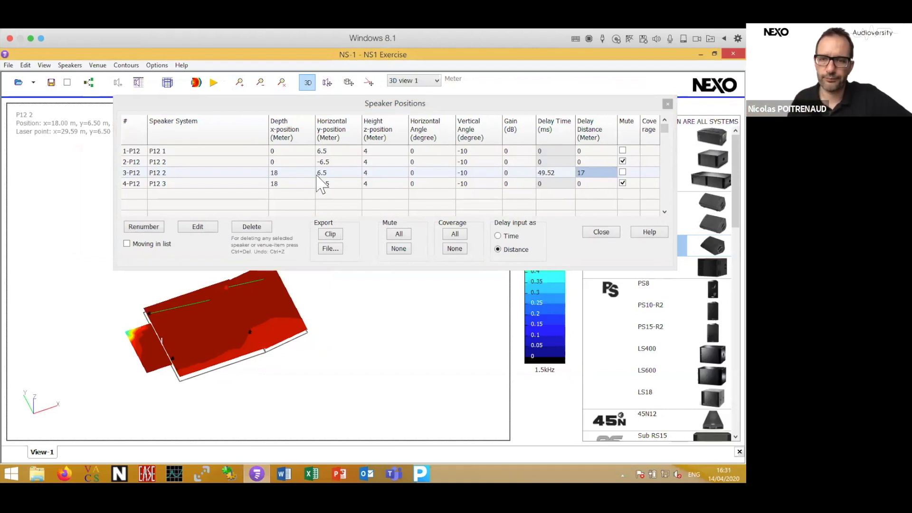
left_click(601, 233)
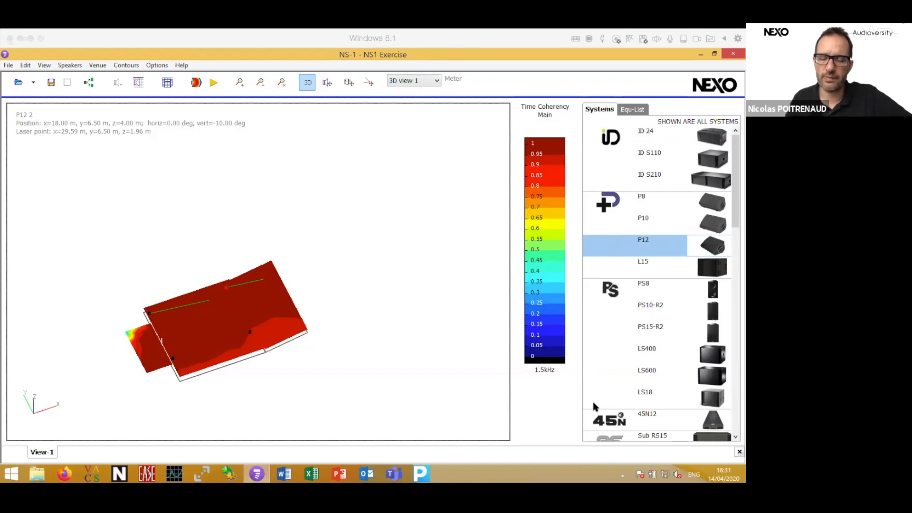
key("super+Tab")
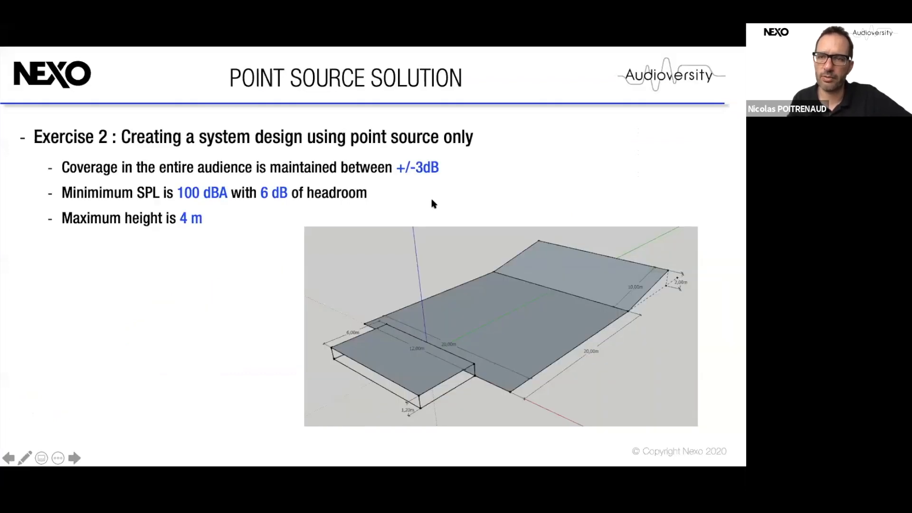
key("Right")
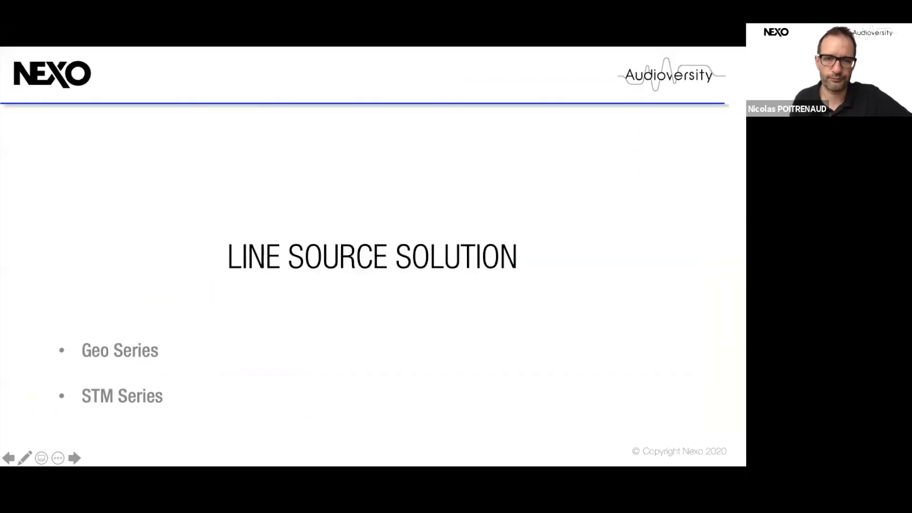
left_click(373, 164)
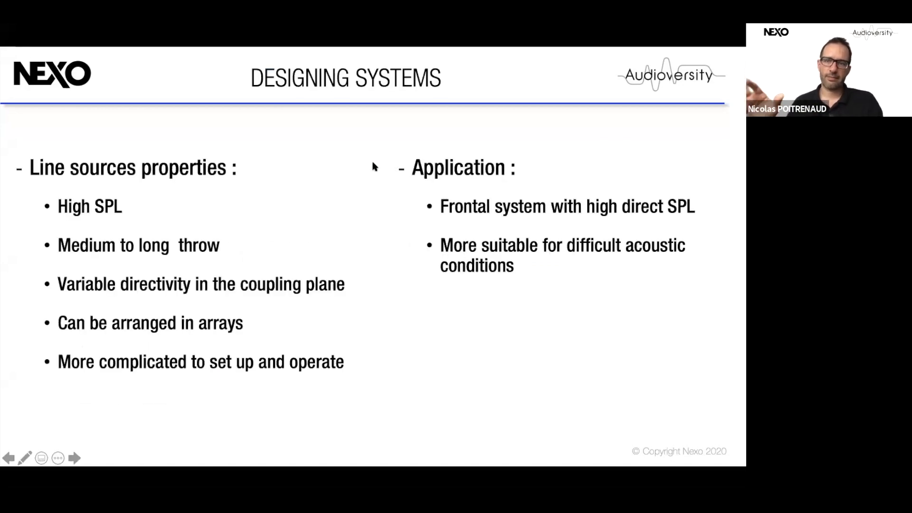
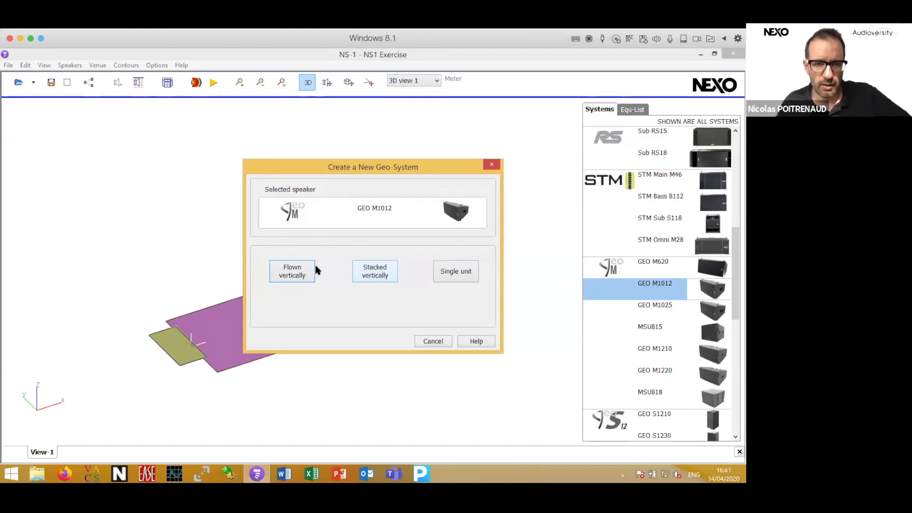
- Create a vertically flown GEO M1012 cluster, maximize its window and display the array design page
left_click(292, 272)
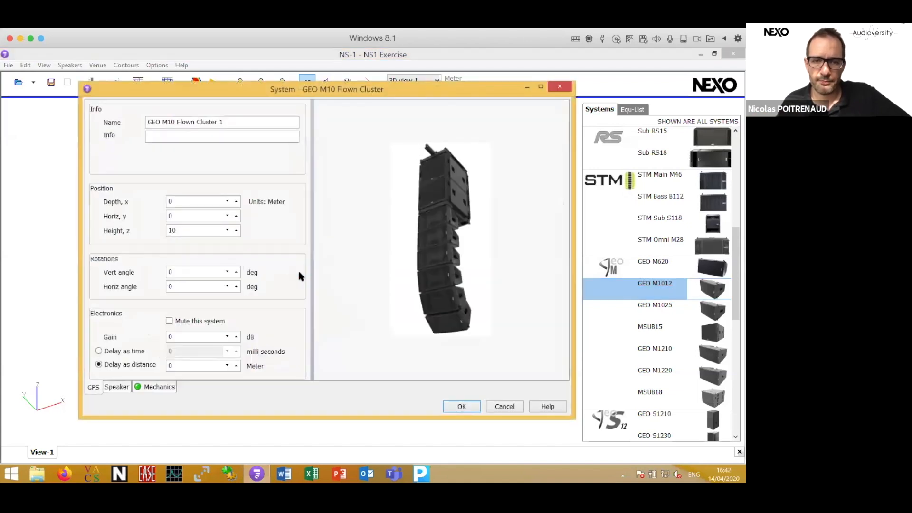
left_click_drag(241, 92, 204, 59)
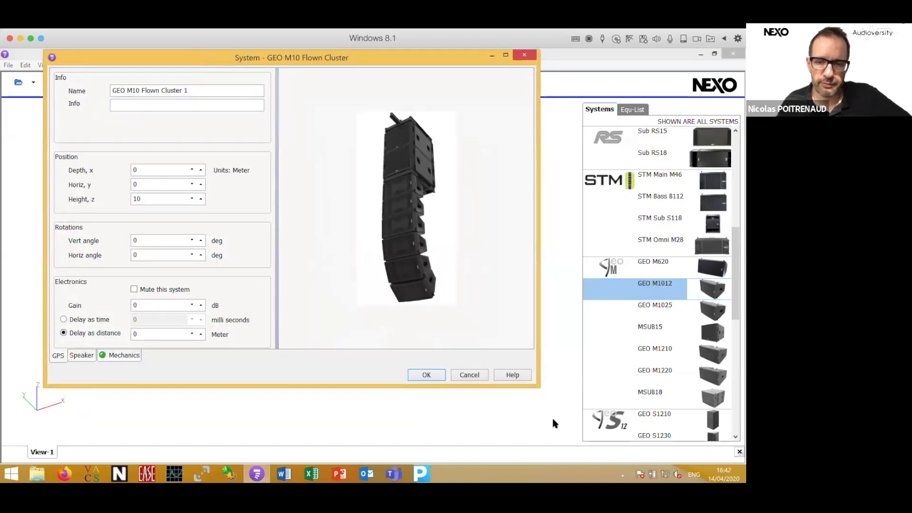
left_click_drag(541, 387, 602, 415)
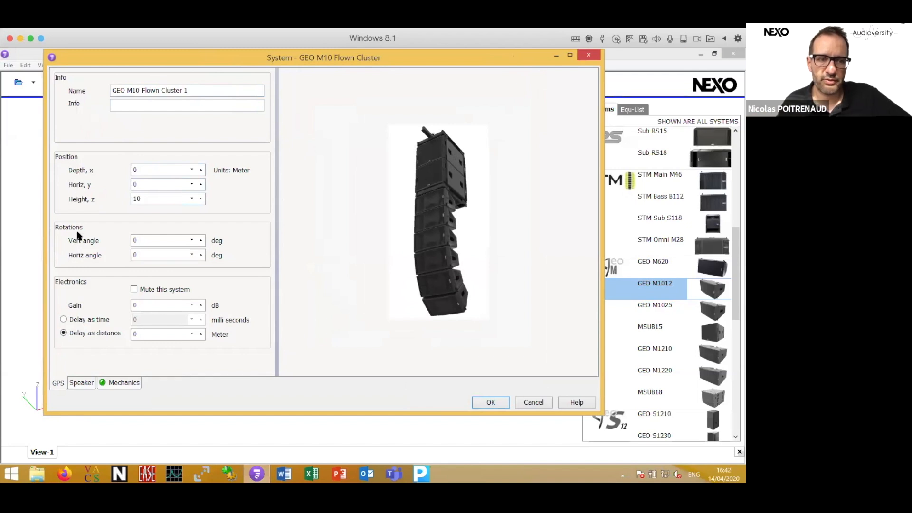
left_click(81, 382)
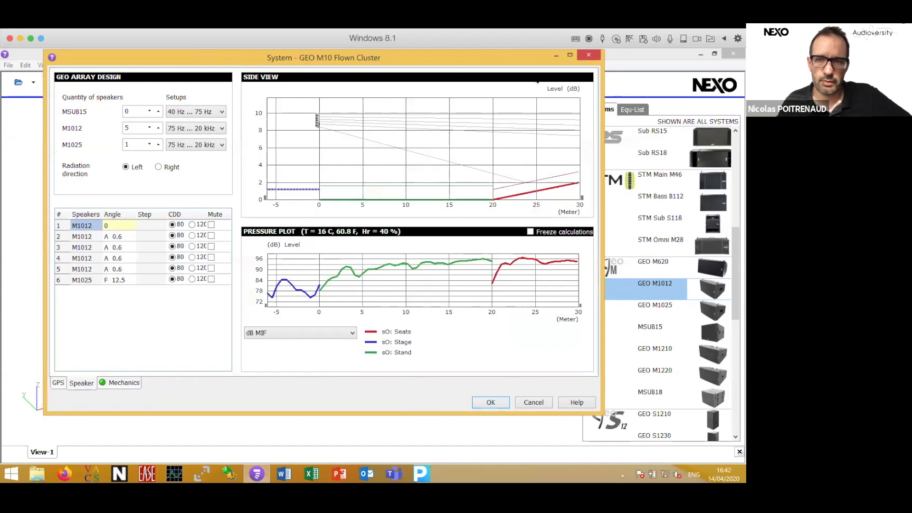
left_click(570, 56)
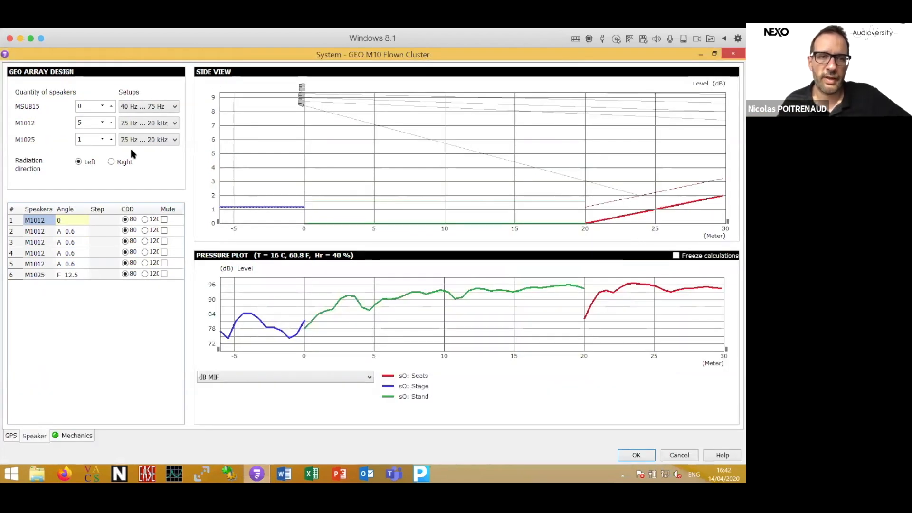
- Set the flown cluster's height position to 6 m and return to the array design
left_click(11, 435)
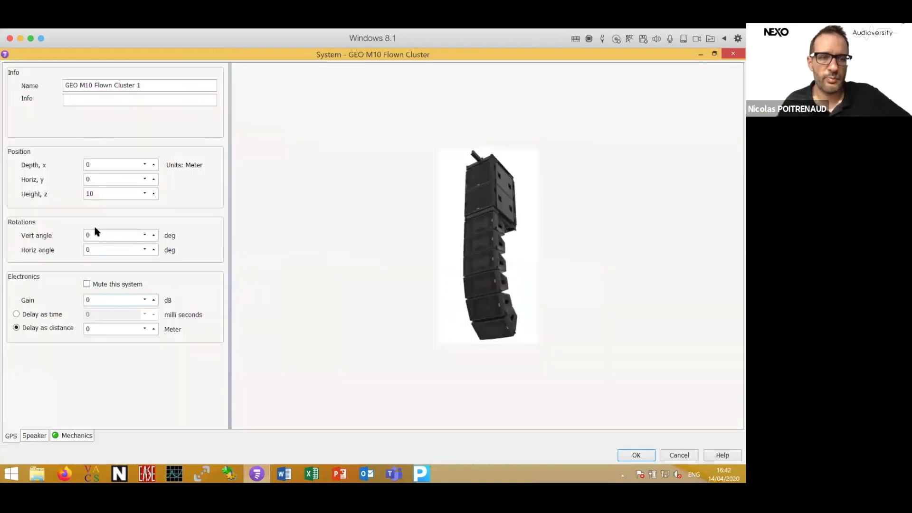
left_click(89, 194)
double_click(88, 193)
type("6")
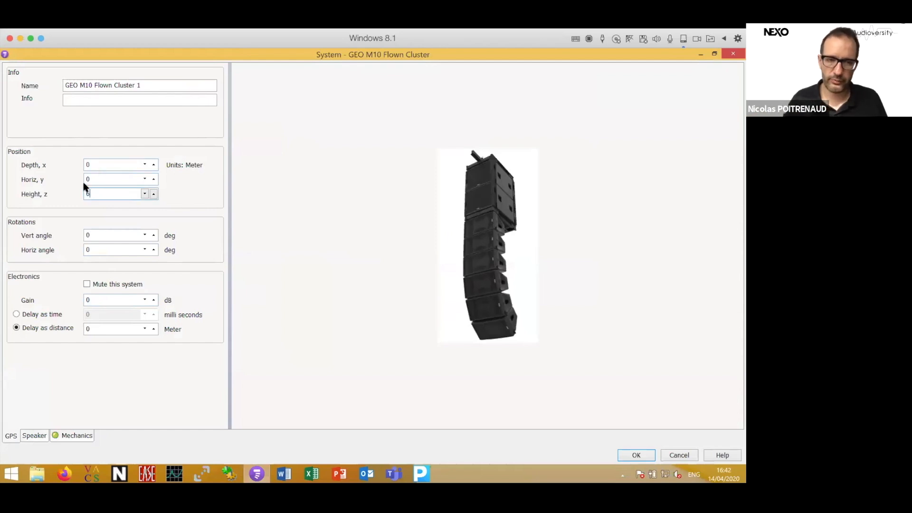
left_click(34, 435)
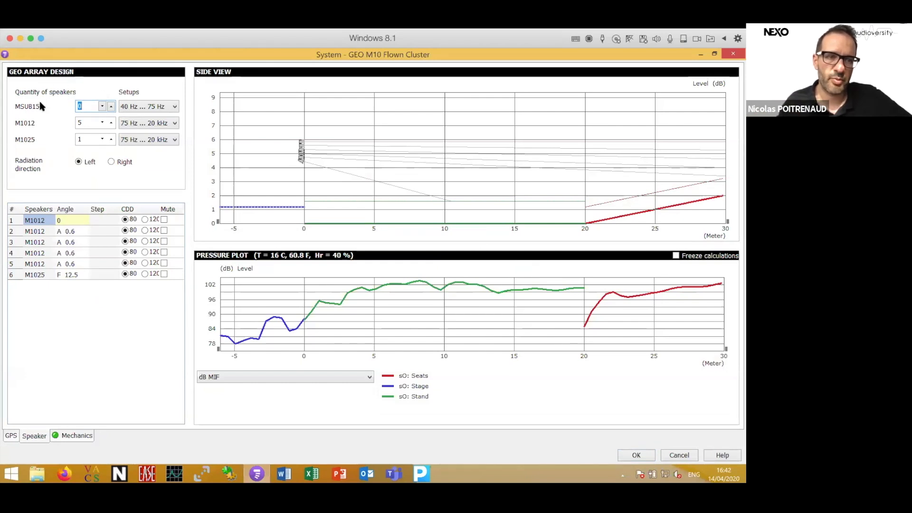
- Increase the M1012 quantity to 8 and set the angles of speakers 3, 4 and 5 to B 1.6
left_click(111, 124)
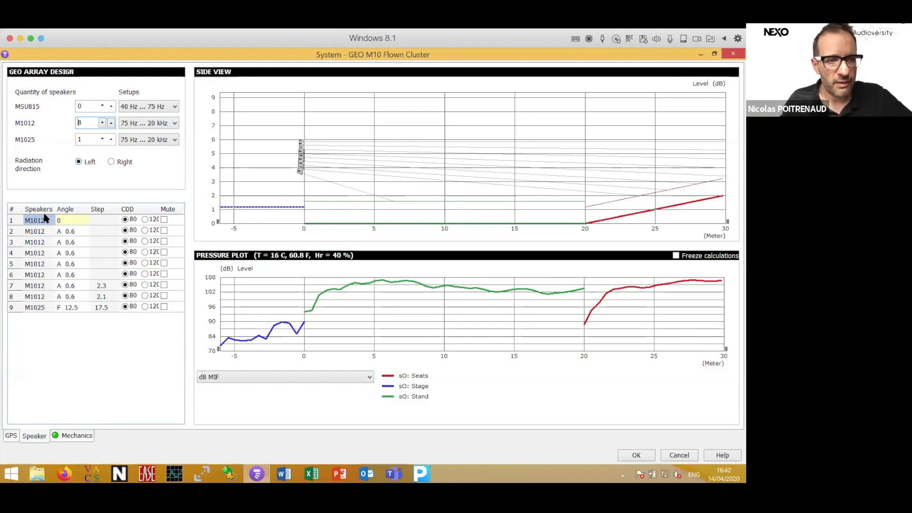
left_click(72, 243)
left_click(70, 260)
left_click(72, 254)
left_click(71, 271)
left_click(72, 265)
left_click(70, 283)
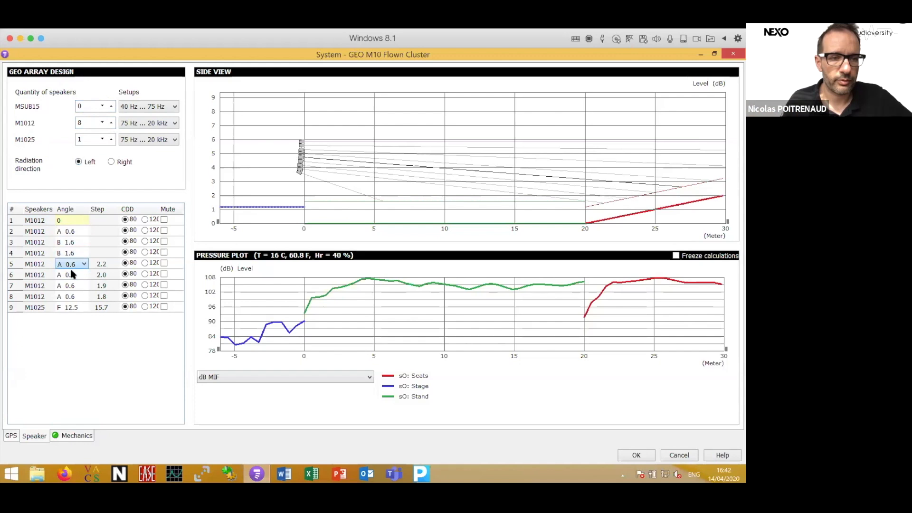
- Set the angles of M1012 speakers 6, 7 and 8 in the array to C 3.2
left_click(71, 274)
left_click(71, 302)
left_click(71, 285)
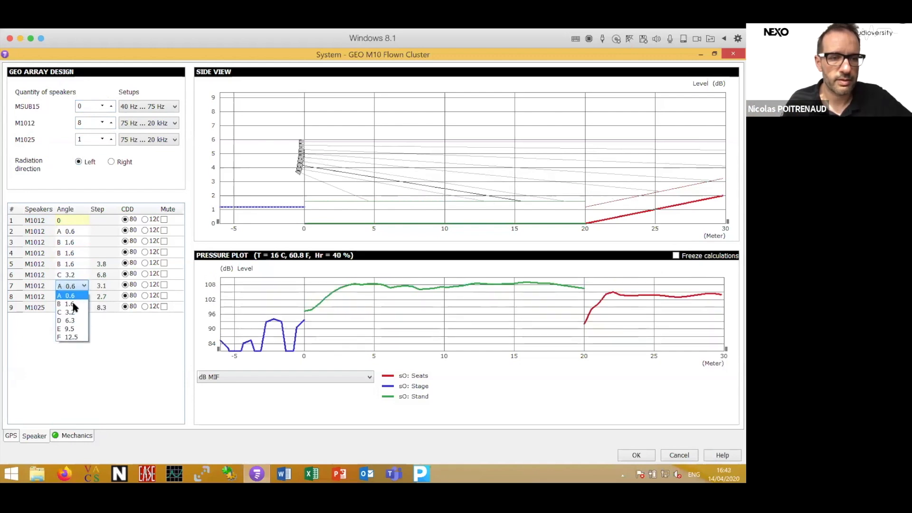
left_click(70, 312)
left_click(71, 297)
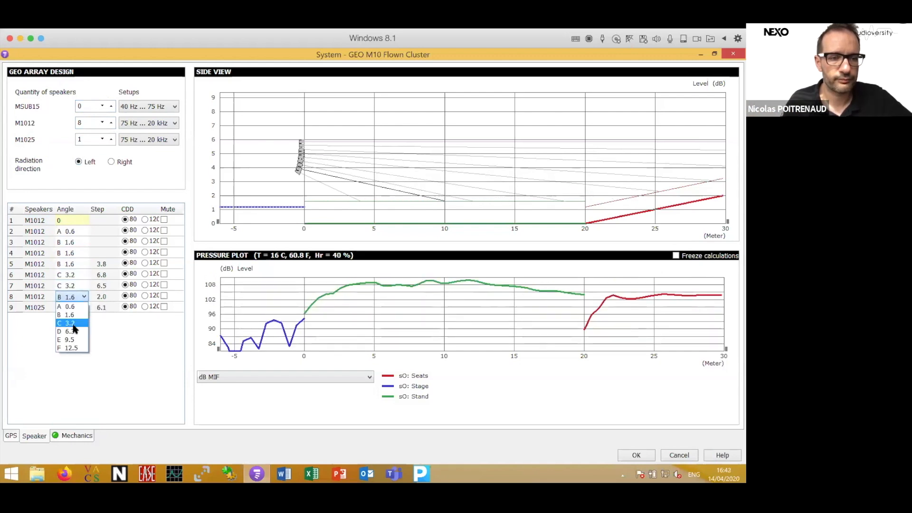
left_click(71, 323)
- Try angle G 16.0 on the M1025 at the bottom of the array and set it back to F 12.5
left_click(71, 307)
left_click(74, 316)
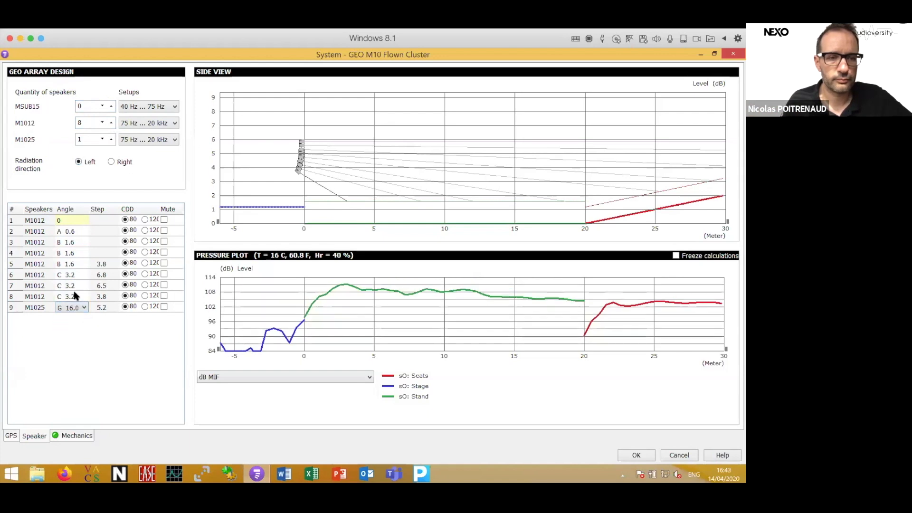
left_click(75, 308)
left_click(80, 318)
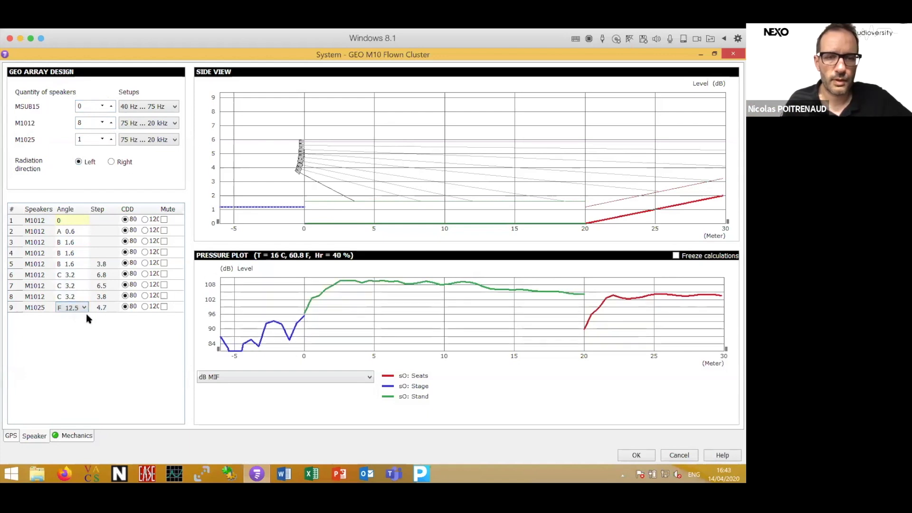
- Tilt the array downward by setting the angle of the first M1012 to -5 degrees
left_click(74, 221)
left_click(84, 222)
left_click(85, 223)
left_click(84, 223)
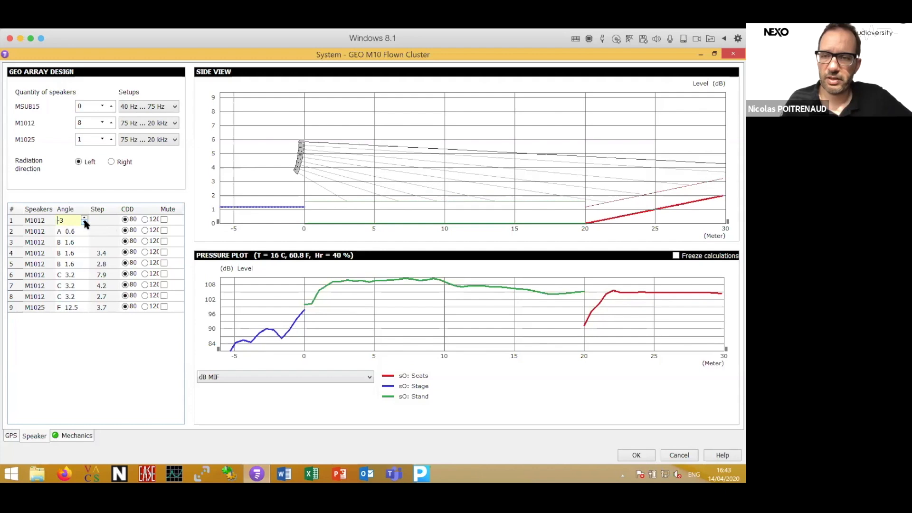
left_click(84, 222)
left_click(85, 222)
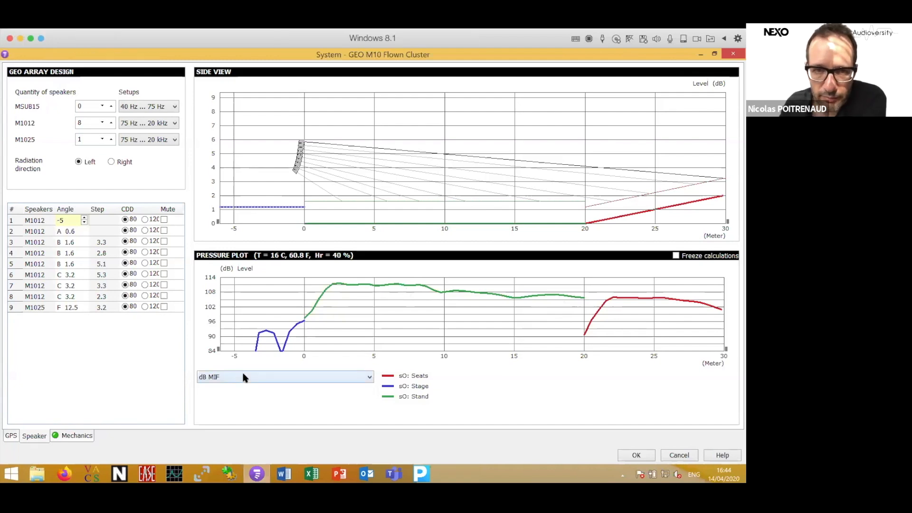
- Show the SPL contour in the side view and display the array's level at 63 Hz
right_click(423, 127)
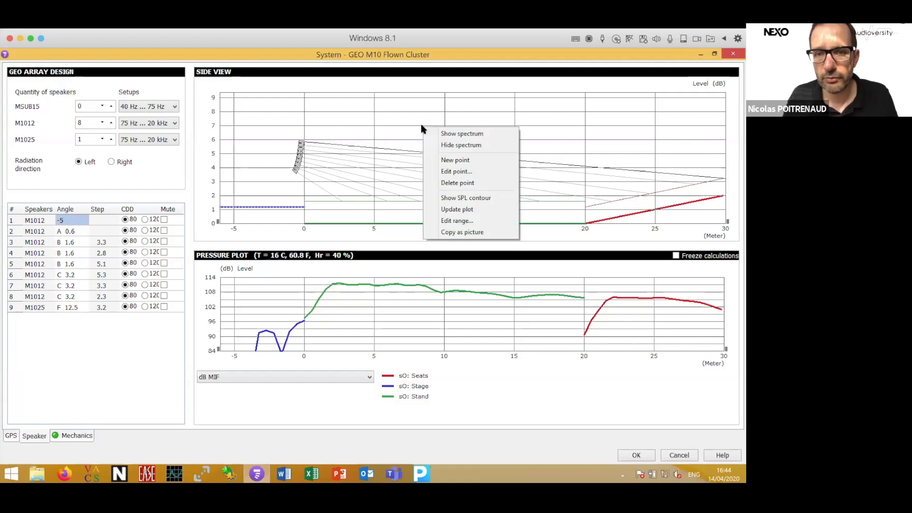
left_click(451, 198)
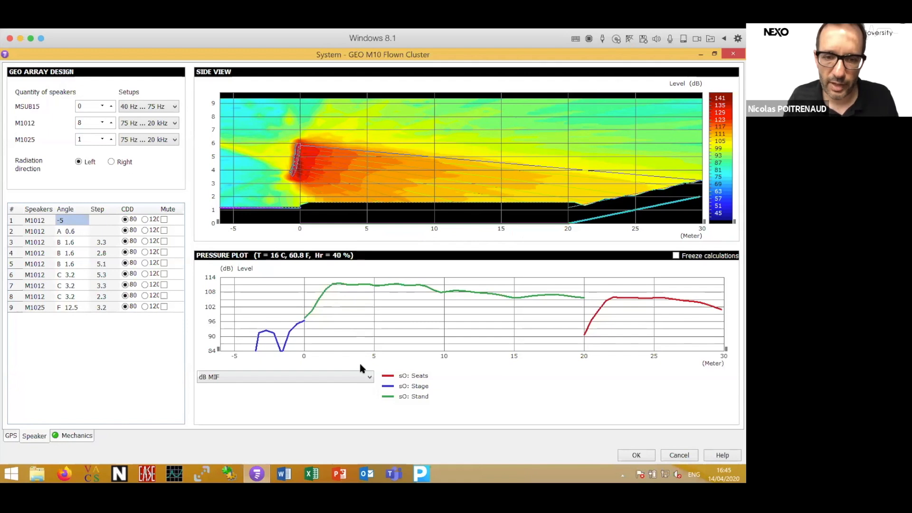
left_click(368, 378)
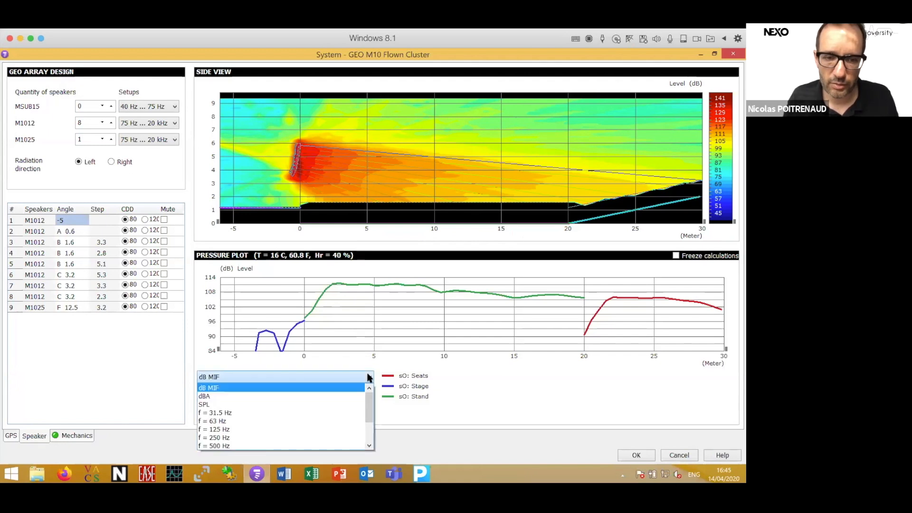
left_click(248, 422)
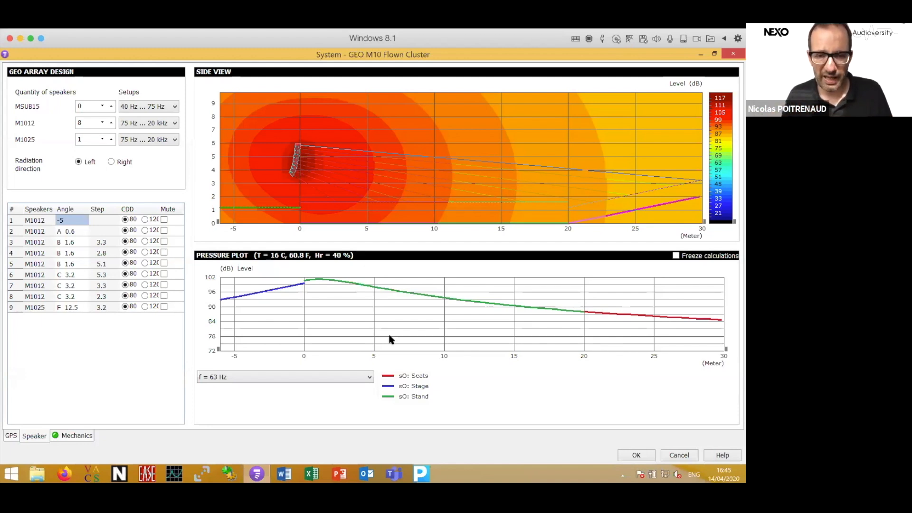
- Switch the level display back to dB MIF and hide the SPL contour in the side view
left_click(368, 373)
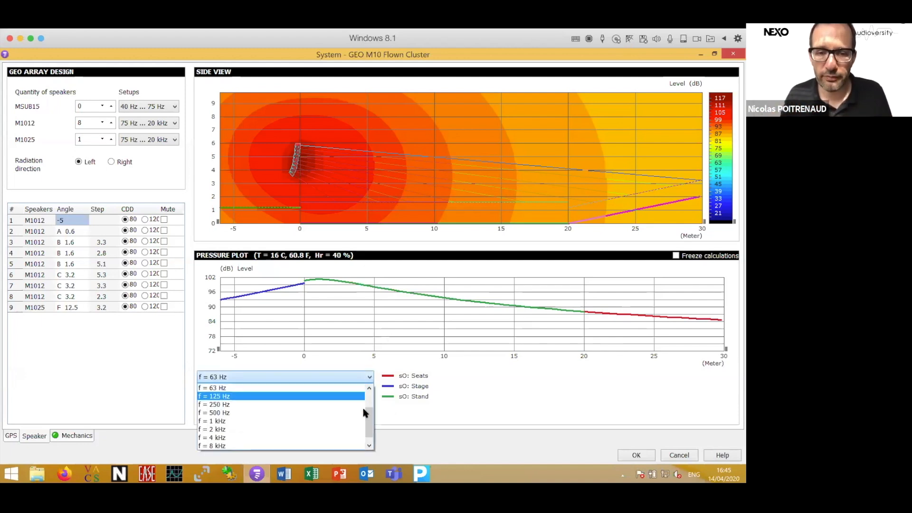
left_click_drag(368, 414, 368, 388)
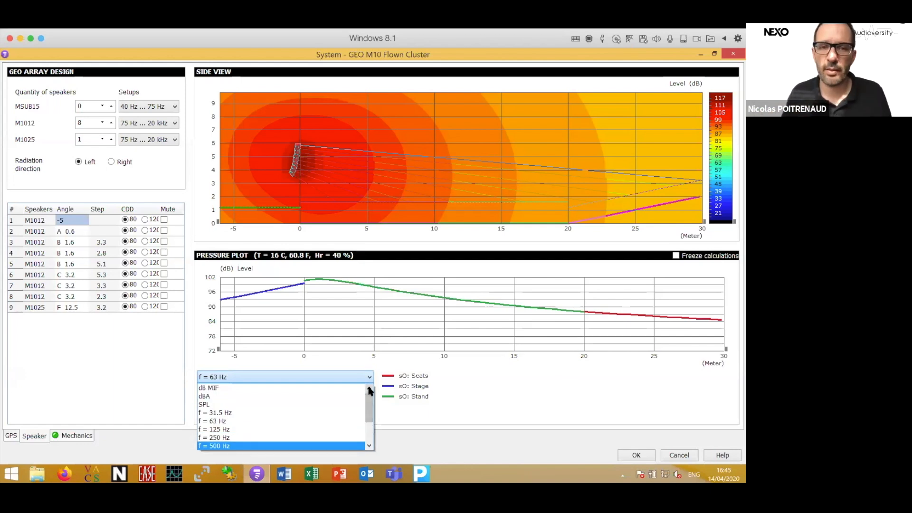
left_click(281, 388)
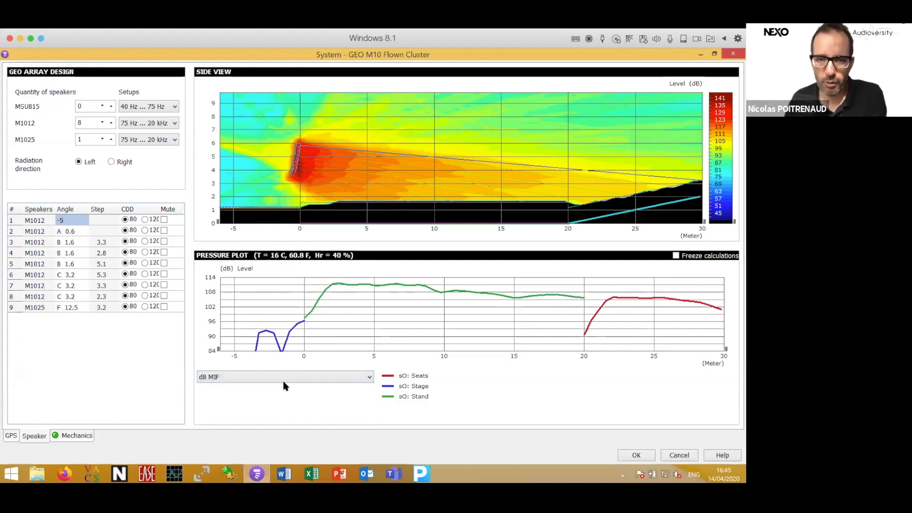
right_click(544, 148)
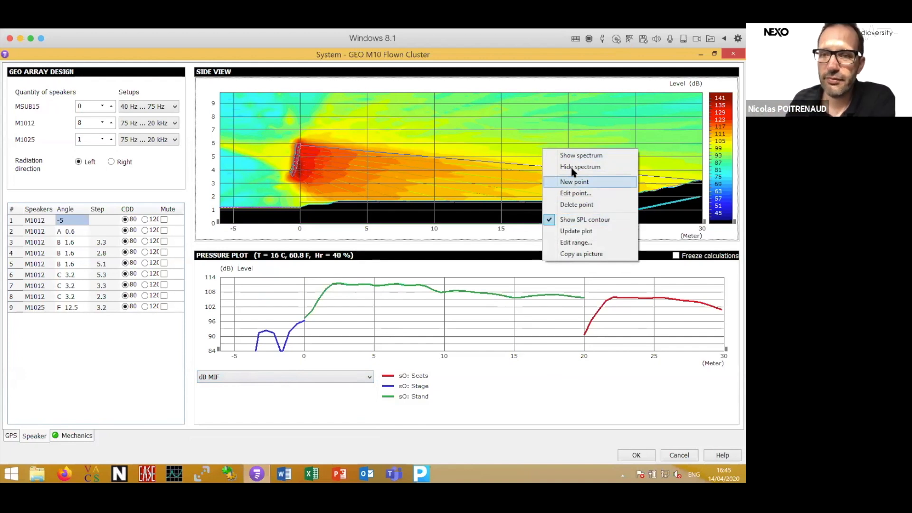
left_click(566, 221)
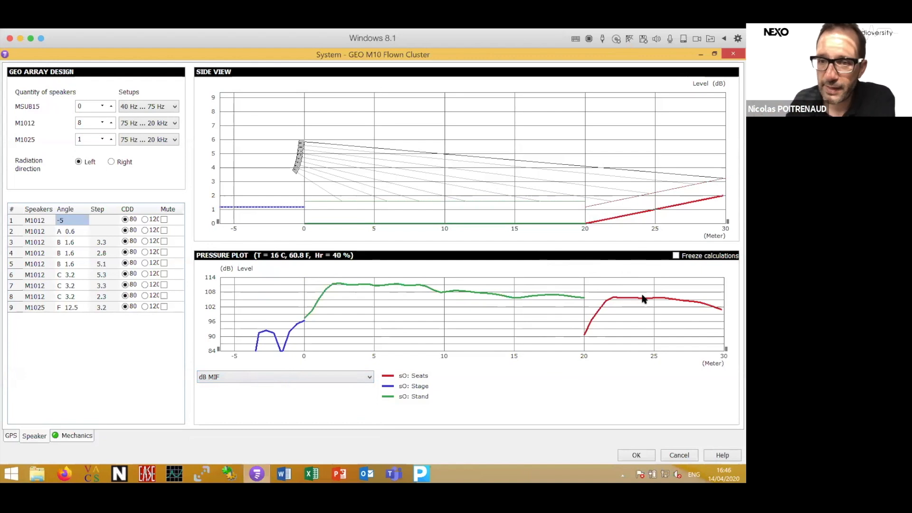
- Reduce the angles of M1012 speakers 3 and 4 to A 0.6
left_click(67, 243)
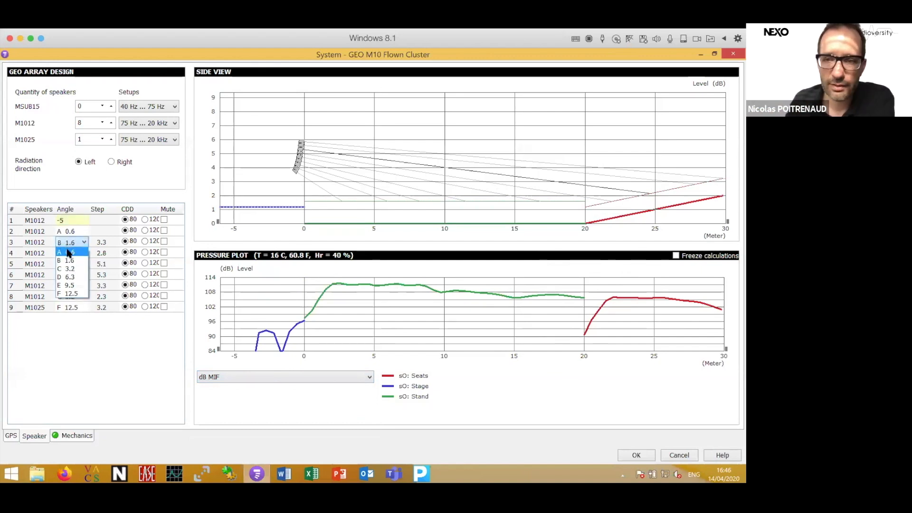
left_click(69, 253)
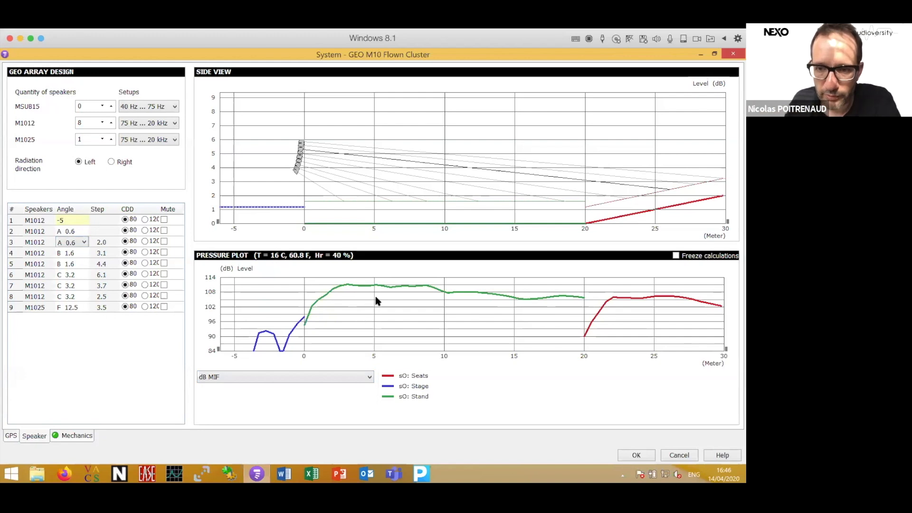
left_click(74, 254)
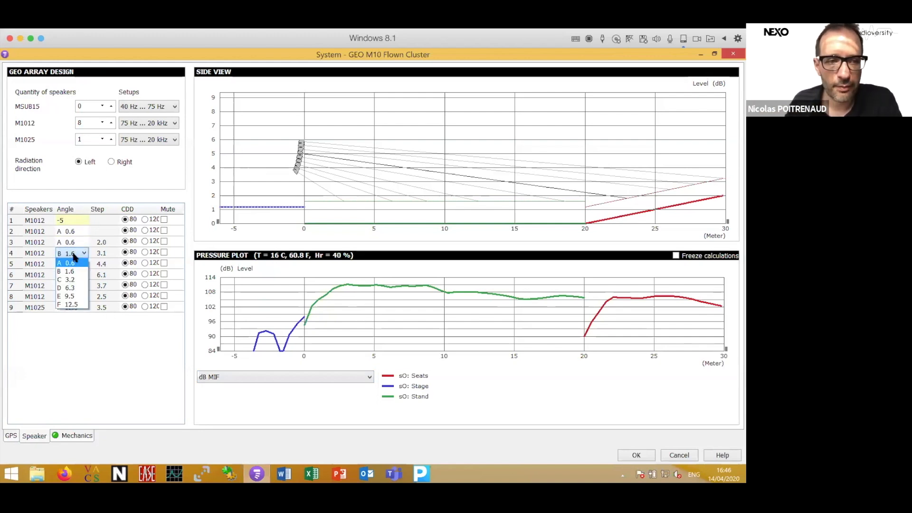
left_click(71, 265)
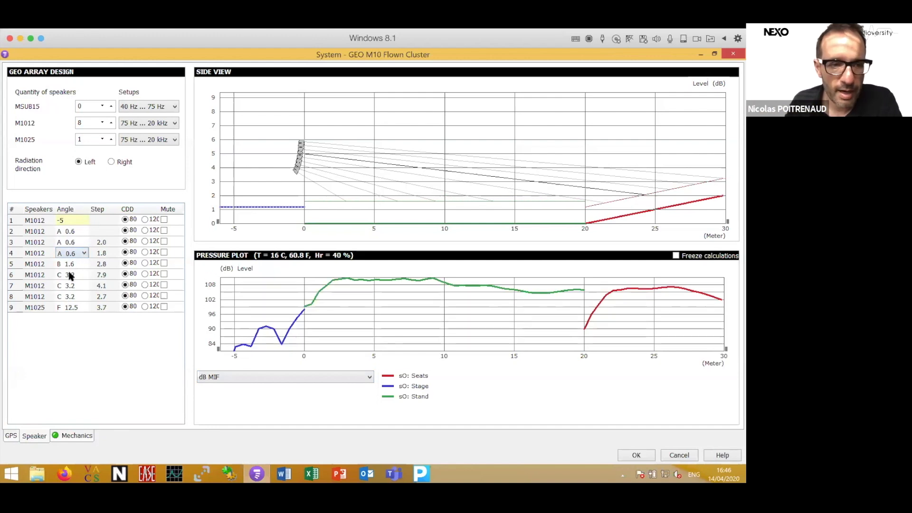
- Reduce the angles of M1012 speakers 6 and 7 to B 1.6
left_click(71, 275)
left_click(69, 293)
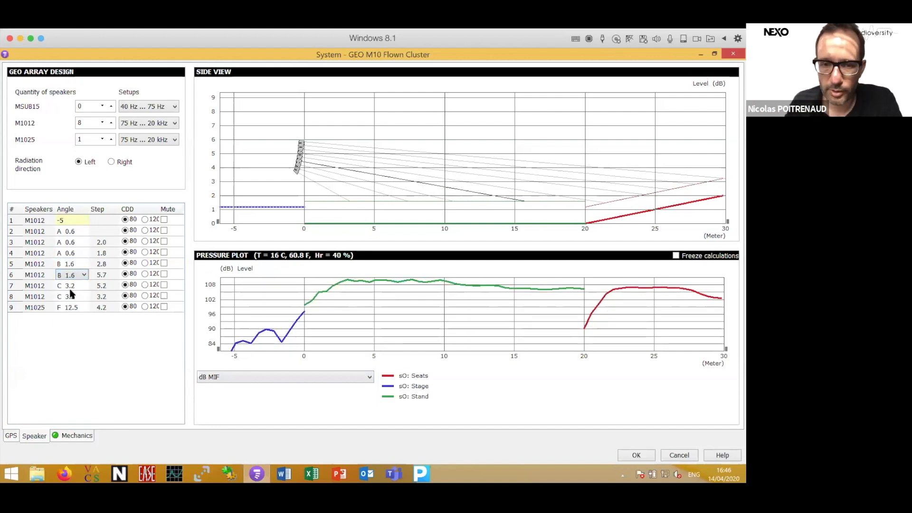
left_click(69, 286)
left_click(70, 298)
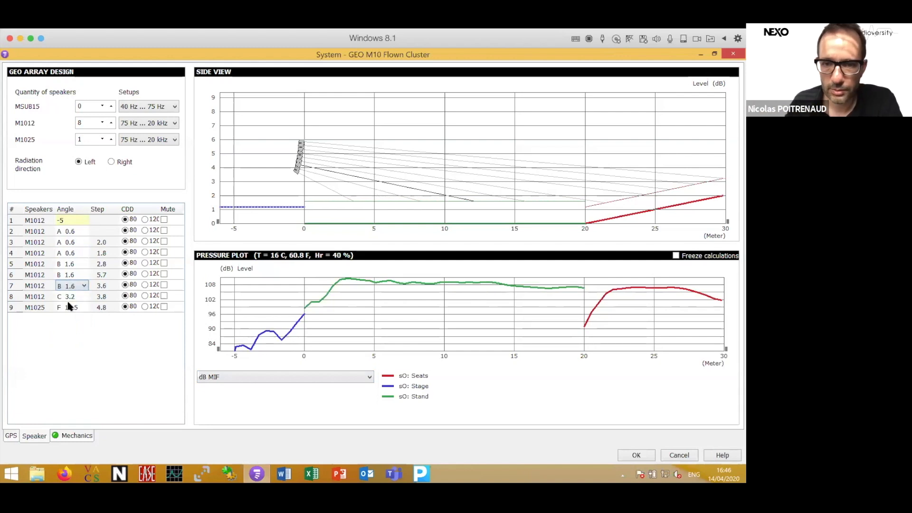
- Keep the M1025 angle at F 12.5, set its CDD to 120 and confirm the cluster to place it in the venue
left_click(75, 308)
left_click(94, 320)
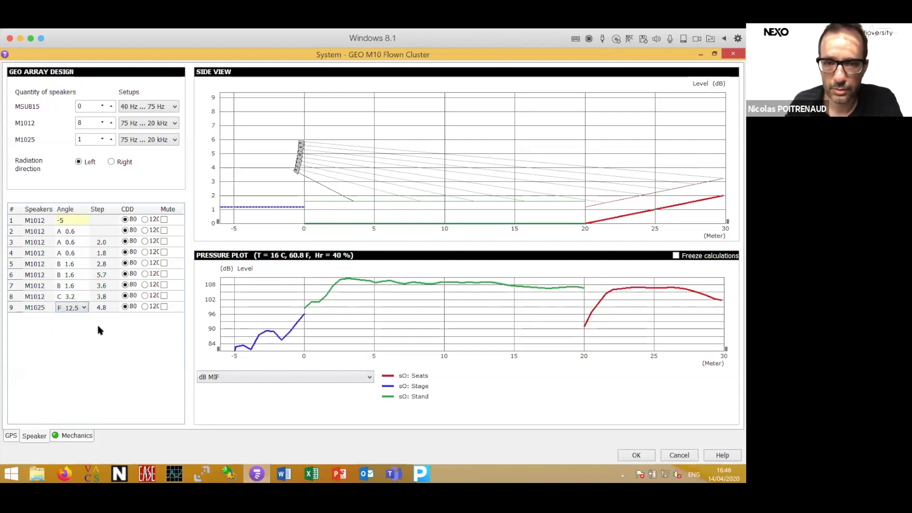
left_click(144, 306)
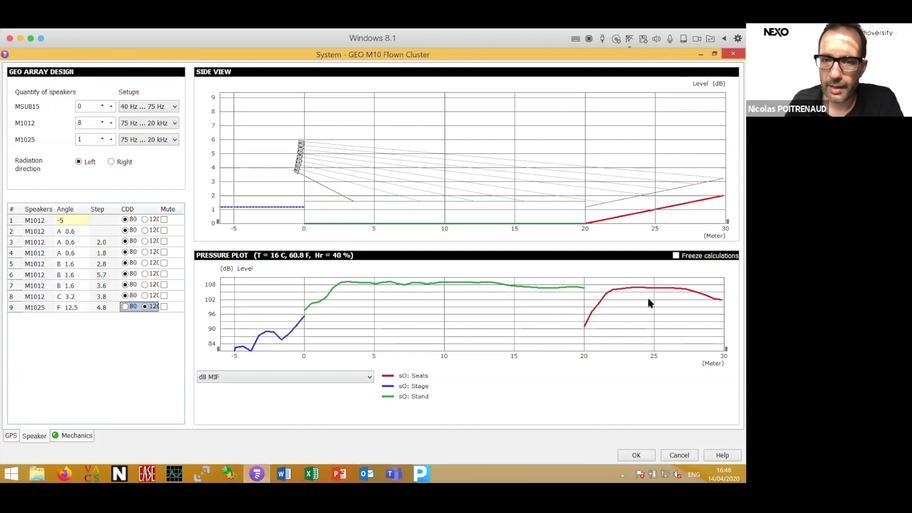
left_click(634, 454)
mouse_move(343, 330)
left_mouse_down()
mouse_move(346, 348)
mouse_move(342, 330)
left_mouse_up()
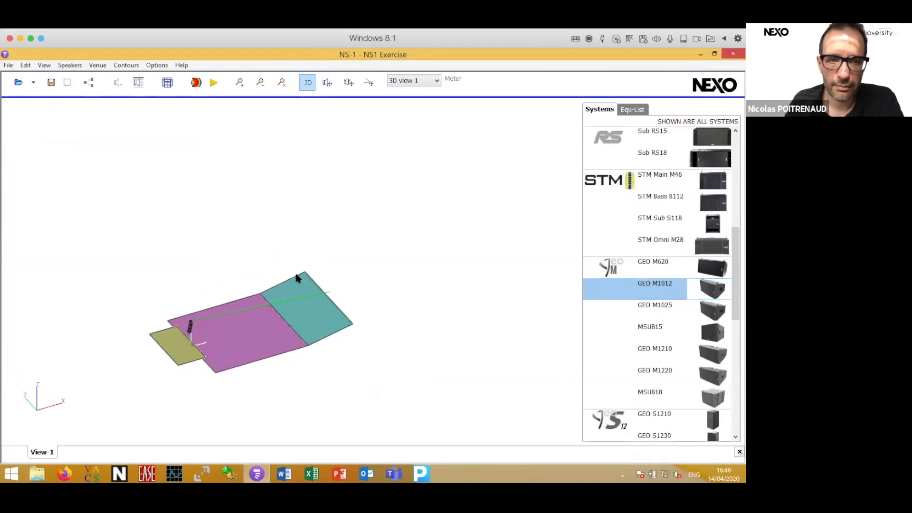
- Calculate the venue contours for direct sound with the broad band dB MIF (2-8kHz) setting and view the coverage
left_click(212, 83)
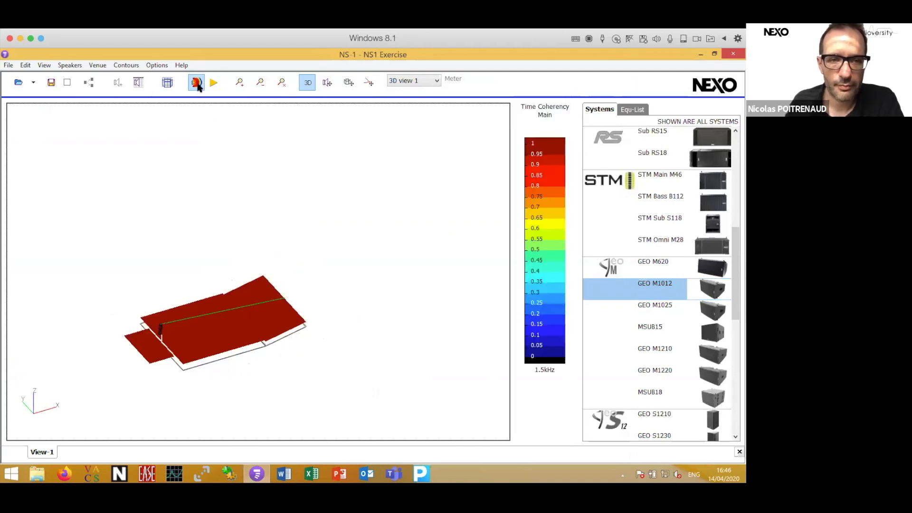
left_click(197, 82)
left_click(349, 152)
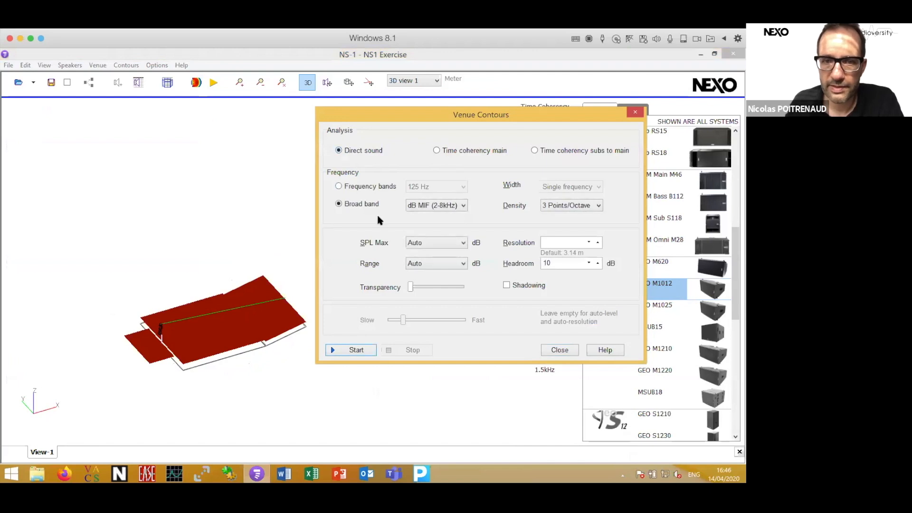
left_click(354, 351)
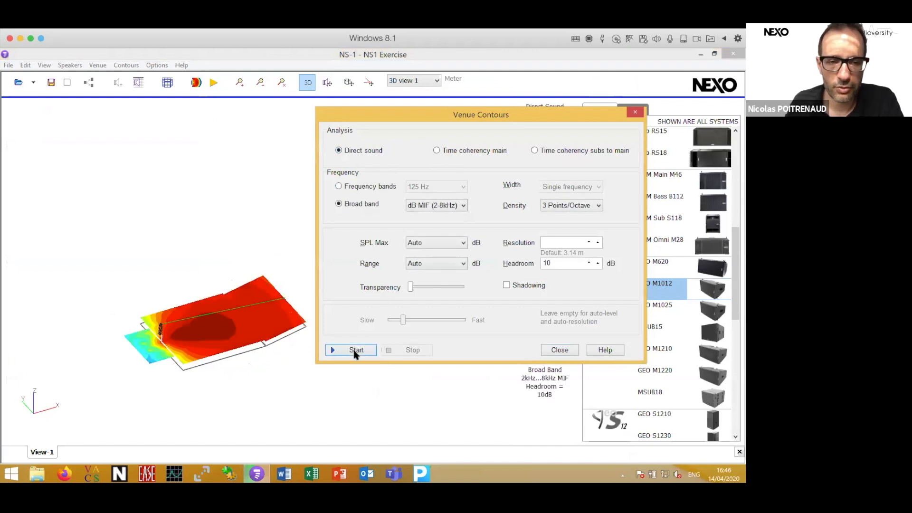
left_click(554, 350)
left_click_drag(280, 333, 308, 372)
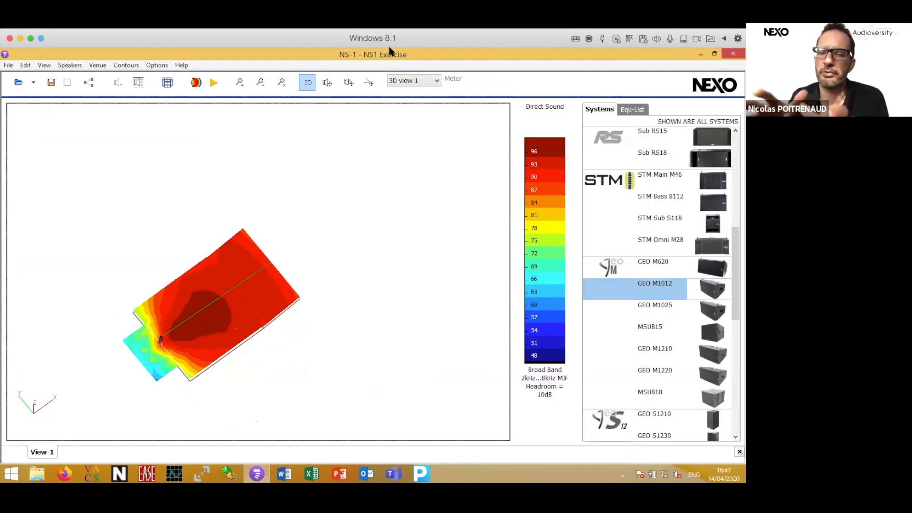
- Open the mechanics data of the flown GEO M10 cluster and enlarge it to view the full rigging drawing
double_click(161, 339)
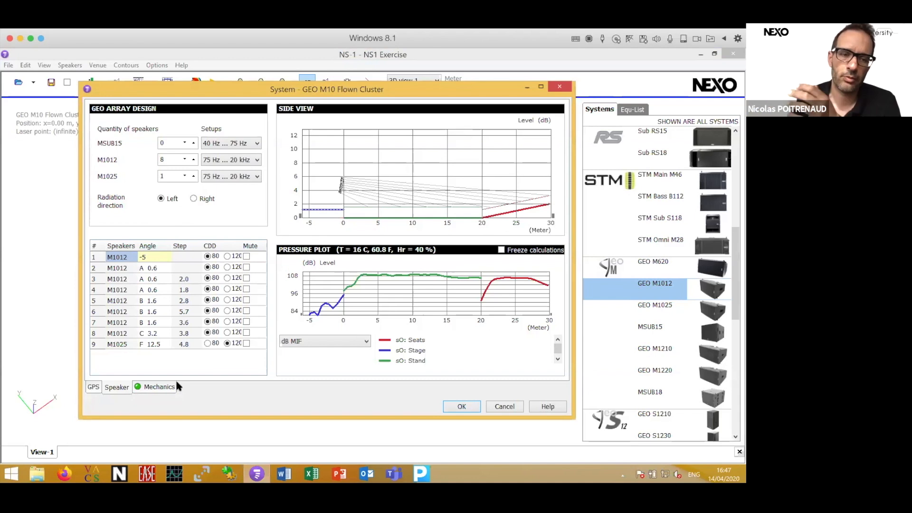
left_click(163, 389)
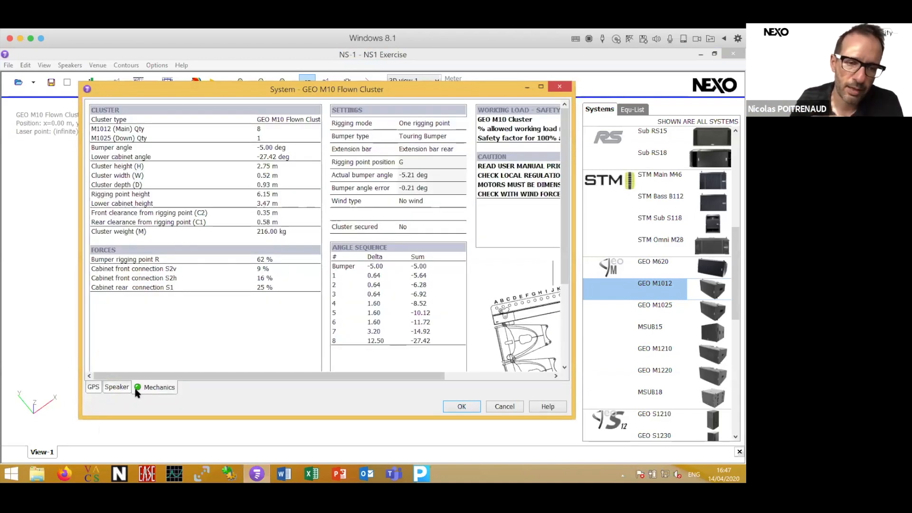
left_click(541, 86)
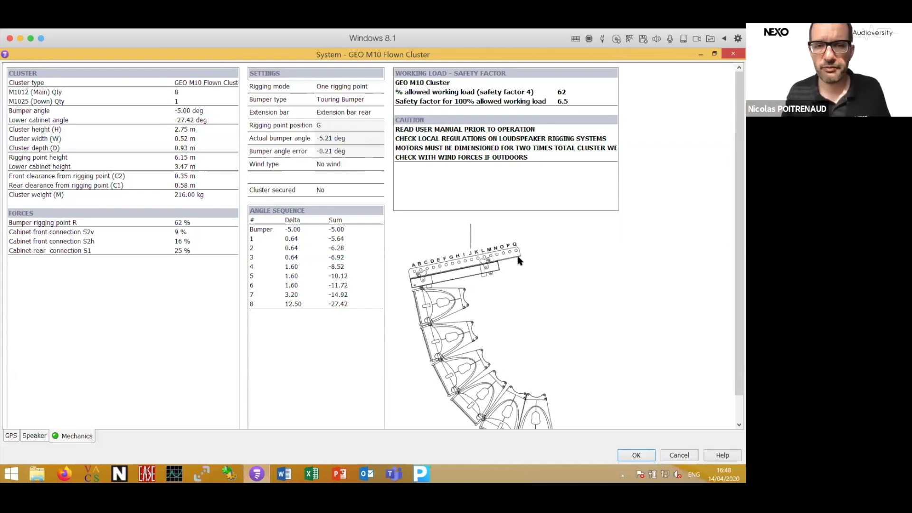
- Compare the Touring Bumper with the Light Bumper and keep Light Bumper as the bumper type
left_click(367, 101)
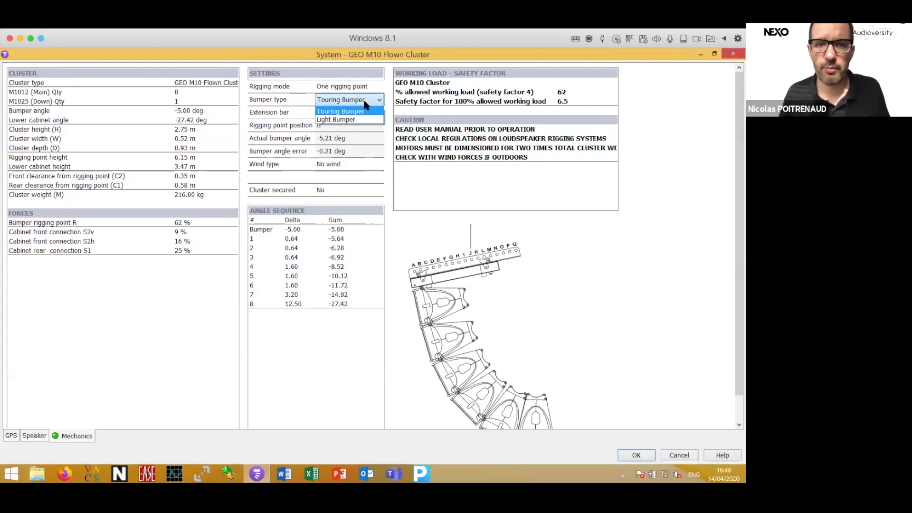
left_click(355, 120)
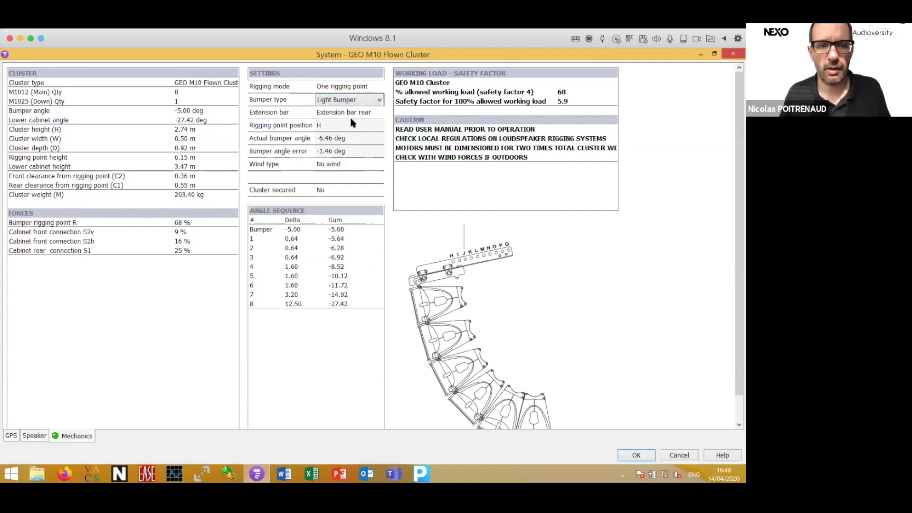
left_click(355, 101)
left_click(353, 113)
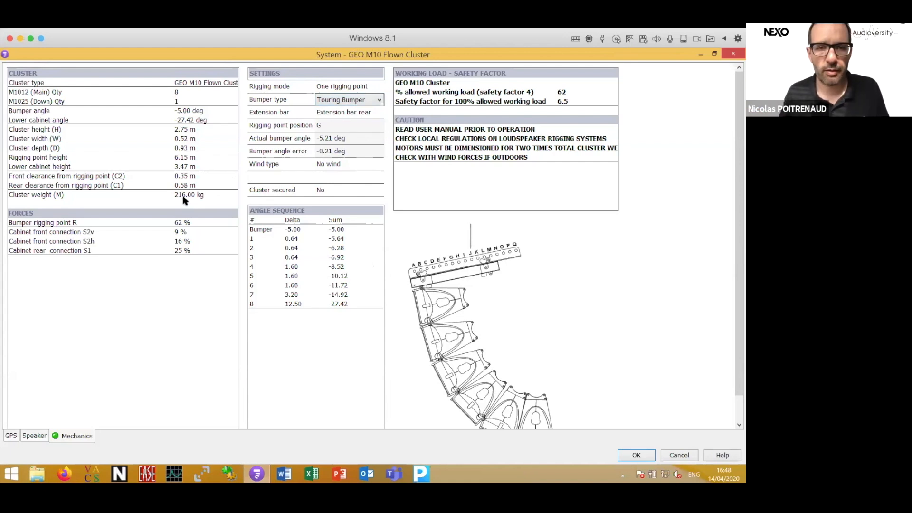
left_click(353, 100)
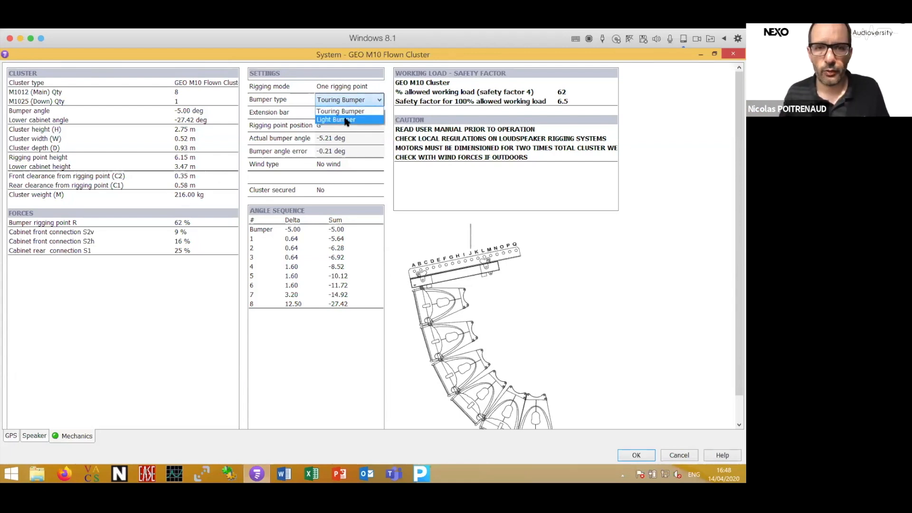
left_click(346, 120)
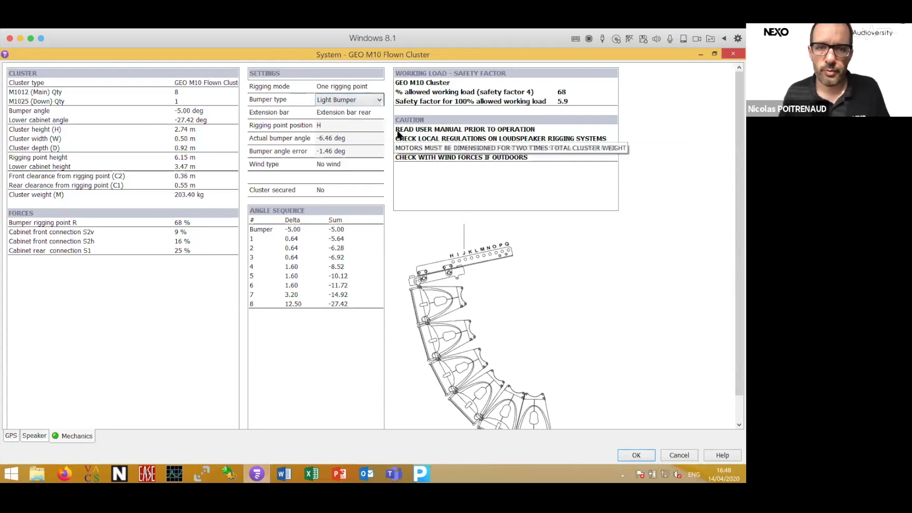
- Set the cluster's rigging mode to Two rigging points and review the speaker angles against the mechanics
left_click(329, 90)
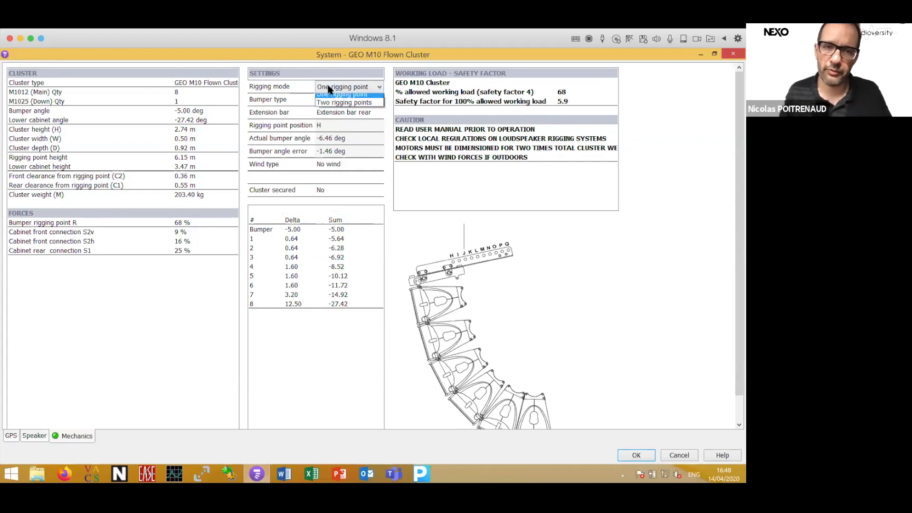
left_click(335, 107)
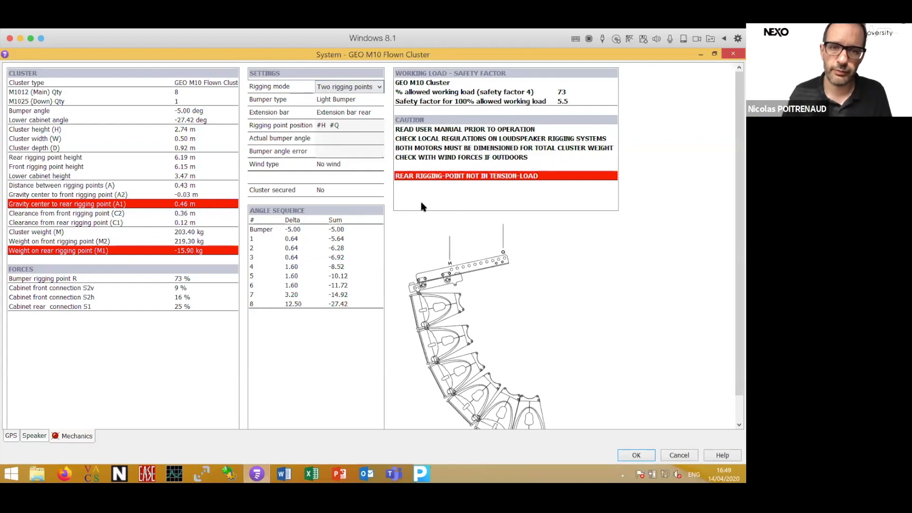
left_click(34, 436)
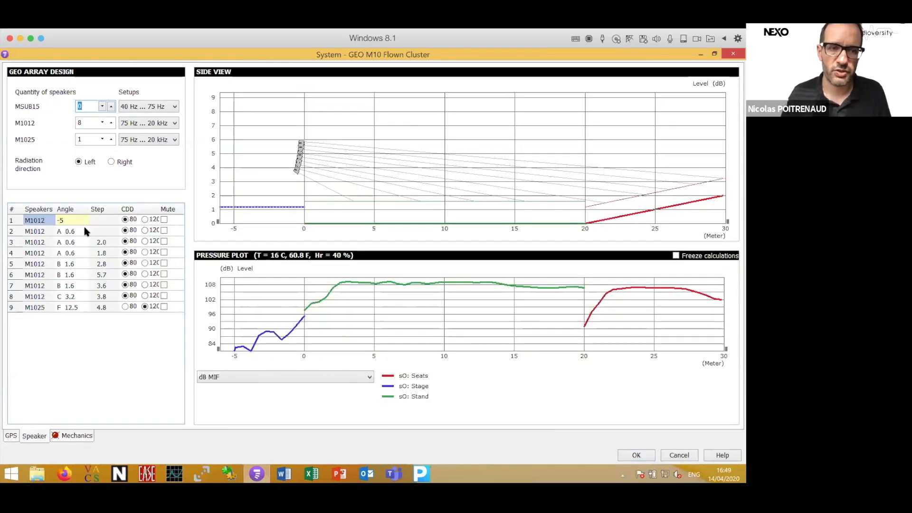
left_click(86, 436)
- Try the front extension bar, set the extension bar option to Bumper only, and confirm the cluster
left_click(345, 109)
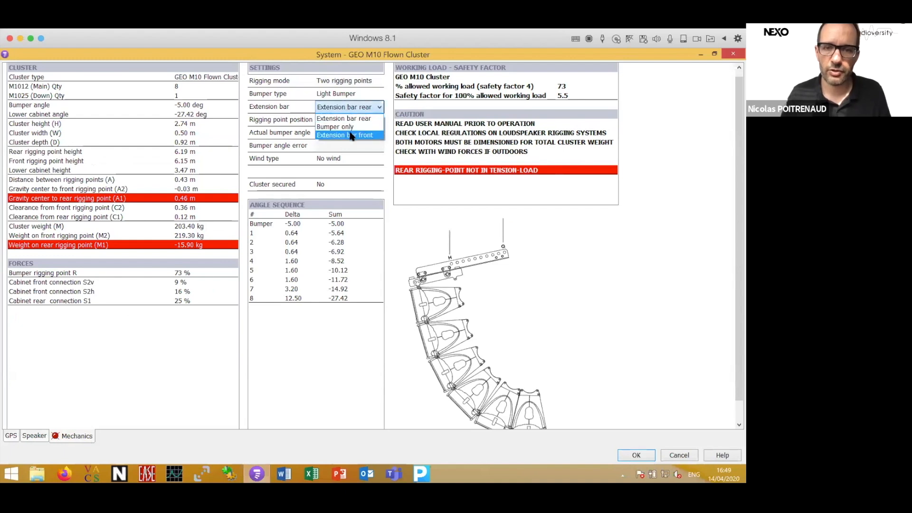
left_click(351, 136)
left_click(350, 108)
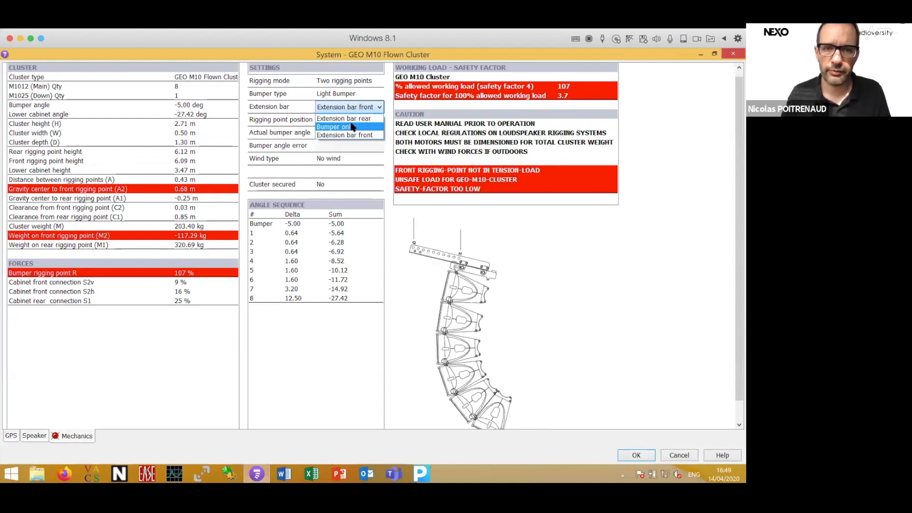
left_click(353, 126)
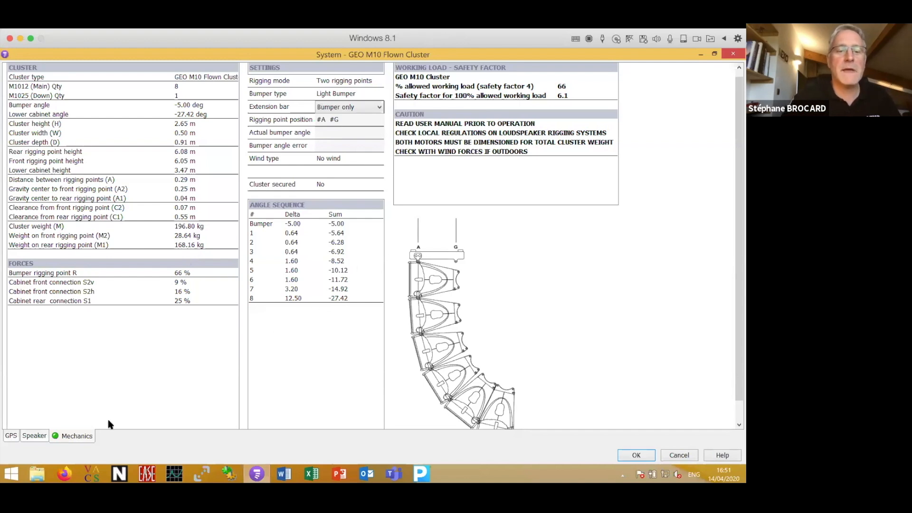
left_click(34, 437)
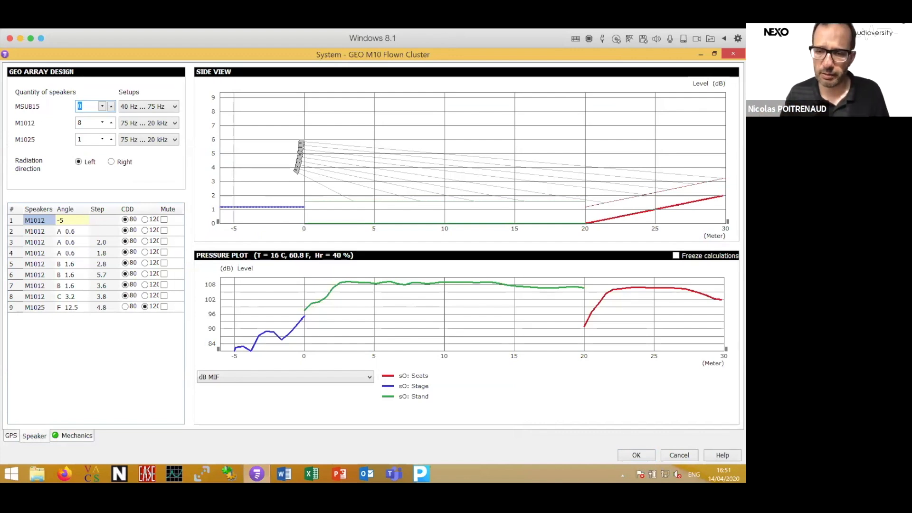
left_click(637, 455)
- Try the 1 Point/Octave and 6 Points/Octave densities in the venue contour settings and close them without calculating
left_click(193, 83)
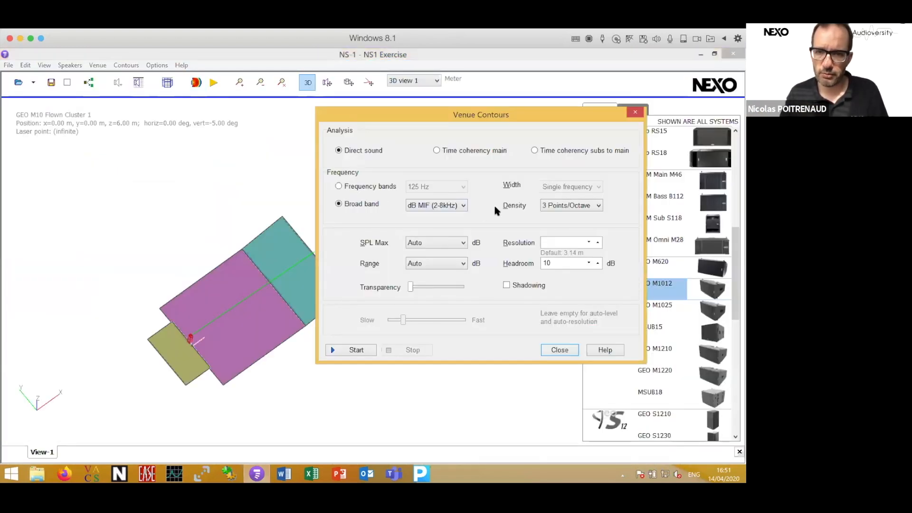
left_click(585, 206)
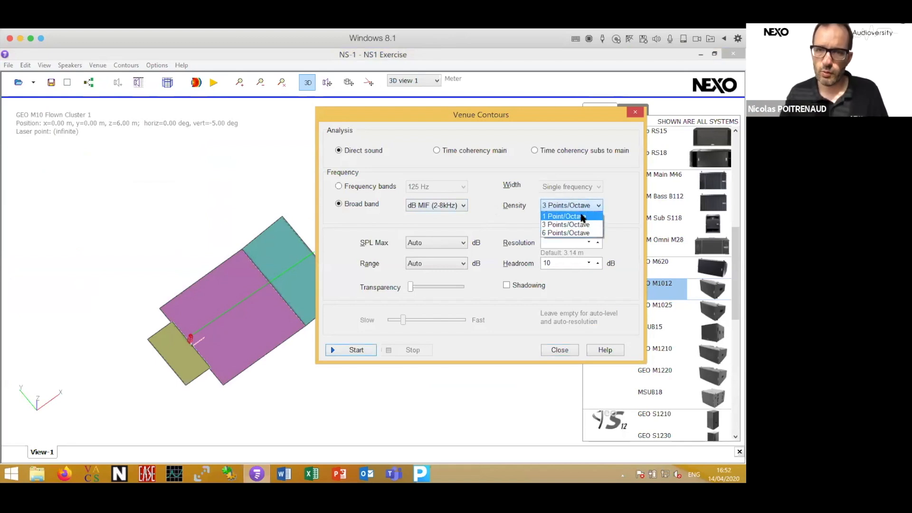
left_click(583, 217)
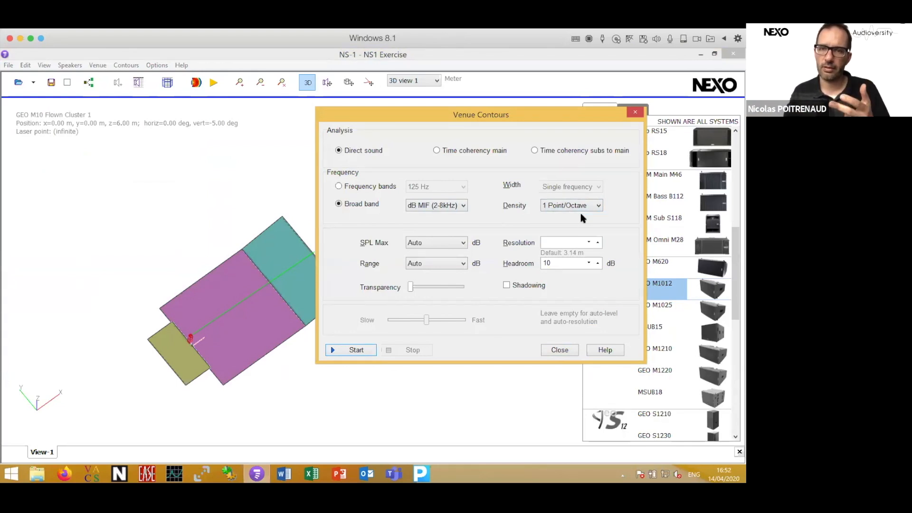
left_click(580, 209)
left_click(581, 231)
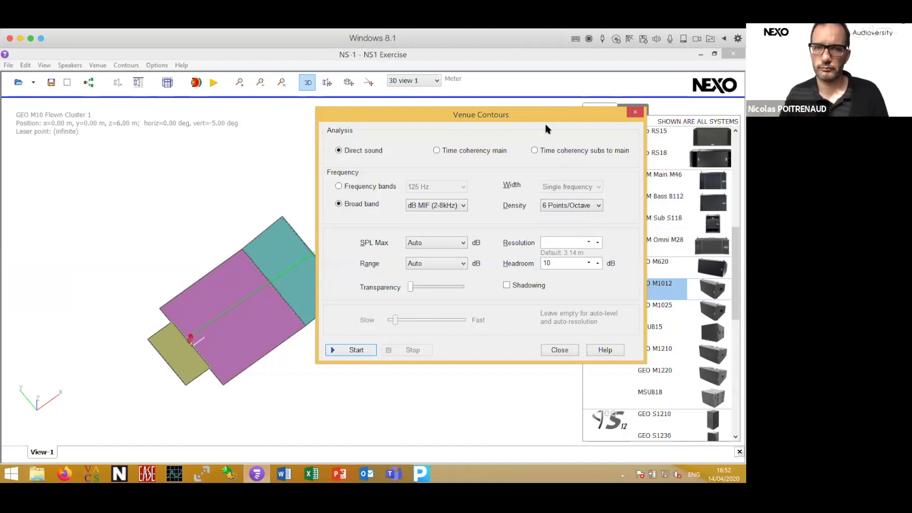
left_click_drag(545, 120, 523, 126)
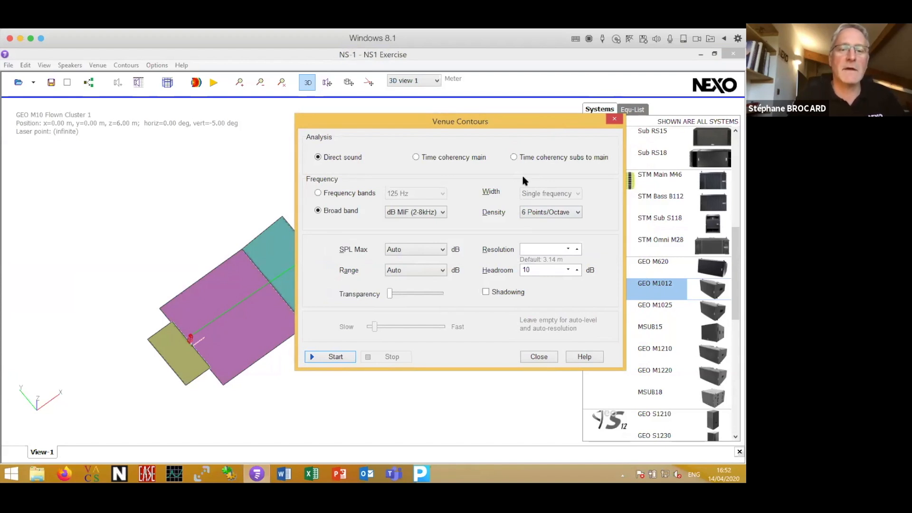
left_click(613, 120)
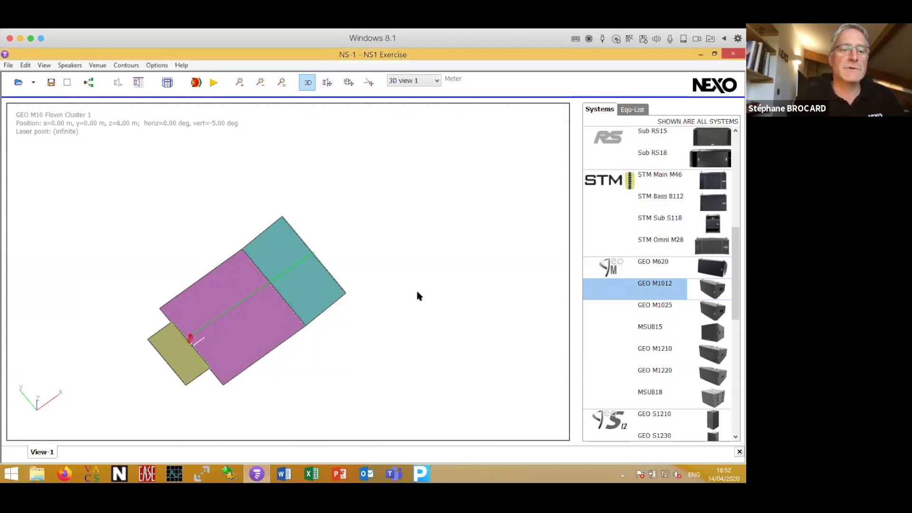
- Reopen the GEO M10 cluster's mechanics and examine its rigging data, safety factor and full array drawing
double_click(190, 340)
left_click(158, 388)
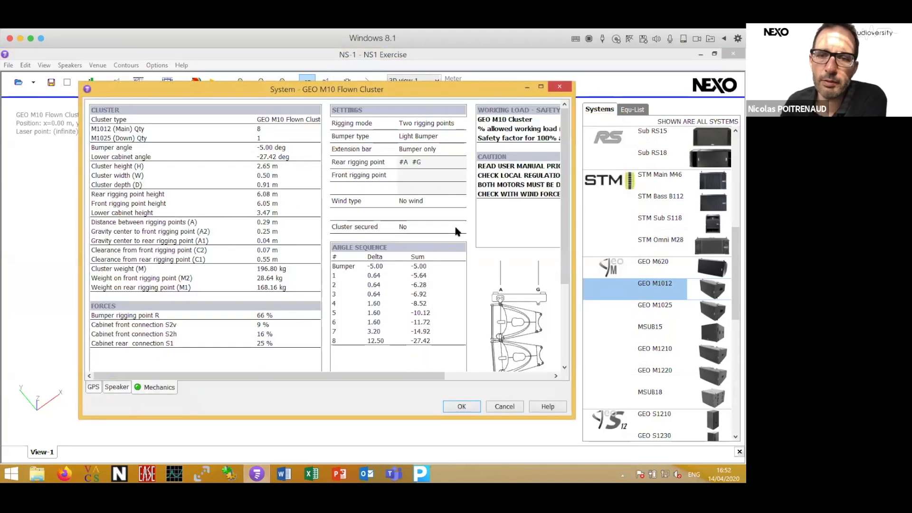
left_click_drag(446, 95, 413, 105)
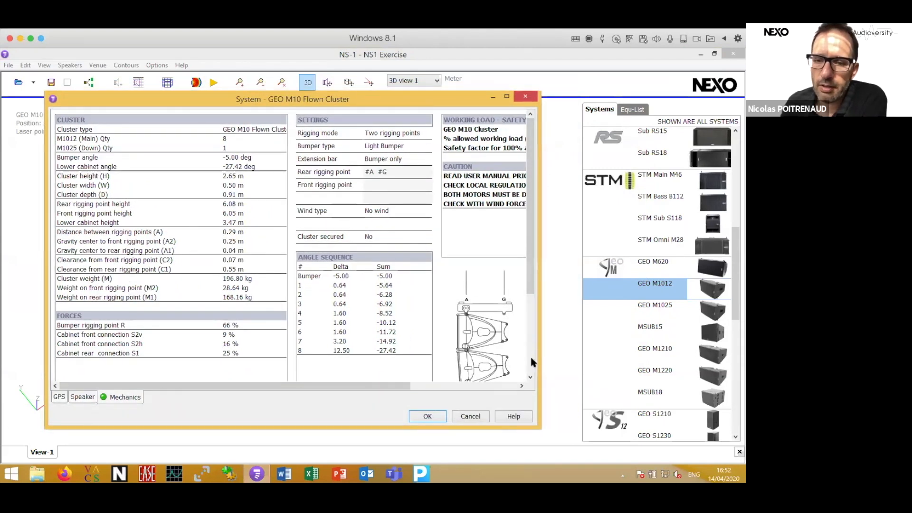
left_click_drag(541, 429, 744, 464)
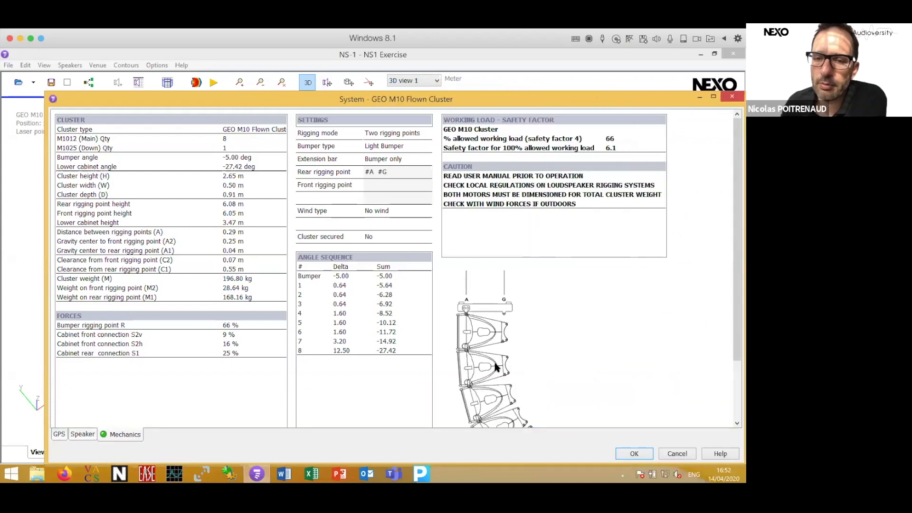
double_click(300, 100)
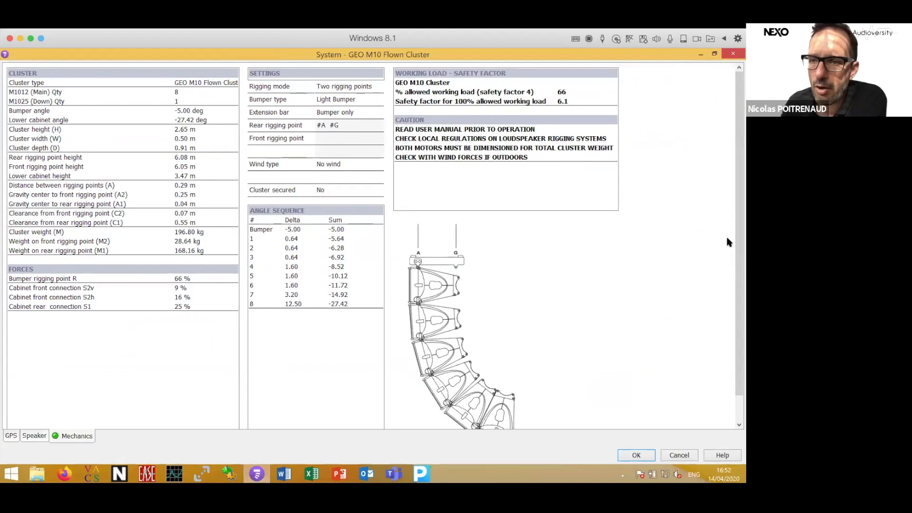
scroll(740, 258, "down", 2)
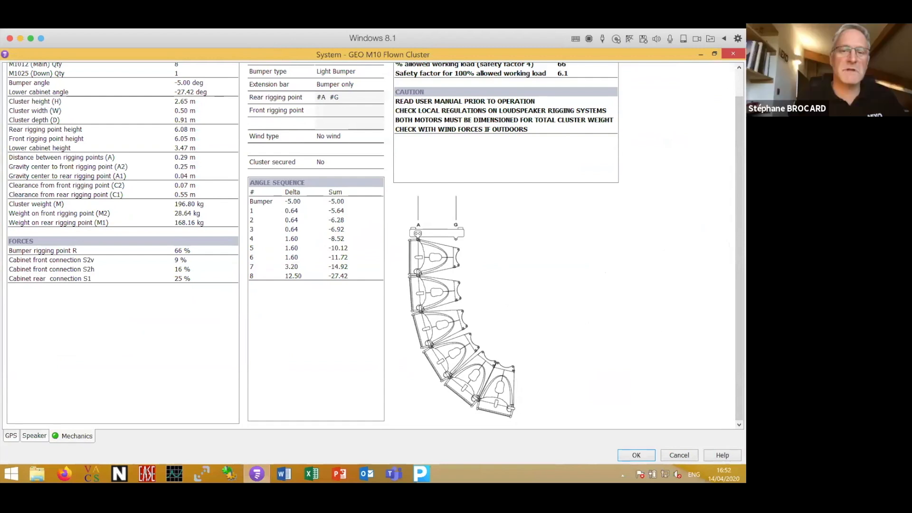
scroll(734, 221, "up", 2)
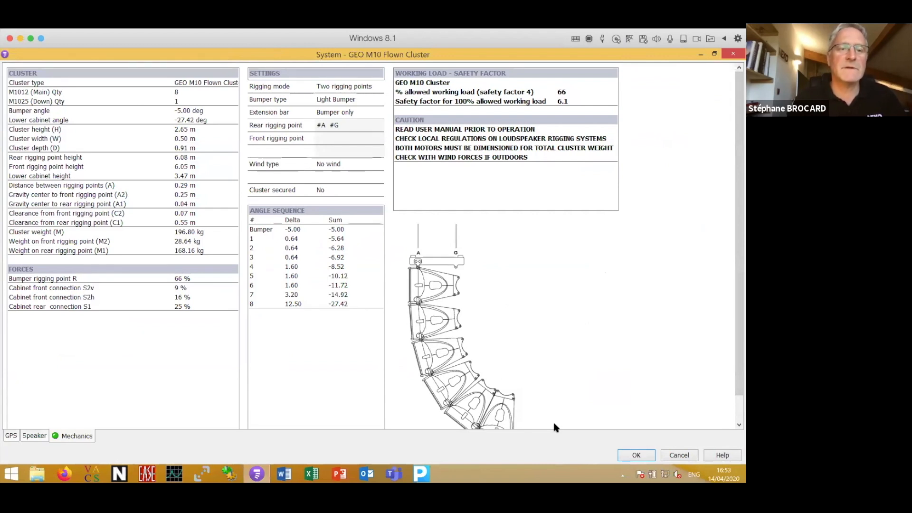
left_click(635, 456)
- Replace the flown GEO M10 cluster with a vertically flown GEO S1210 system
left_click_drag(286, 385, 188, 320)
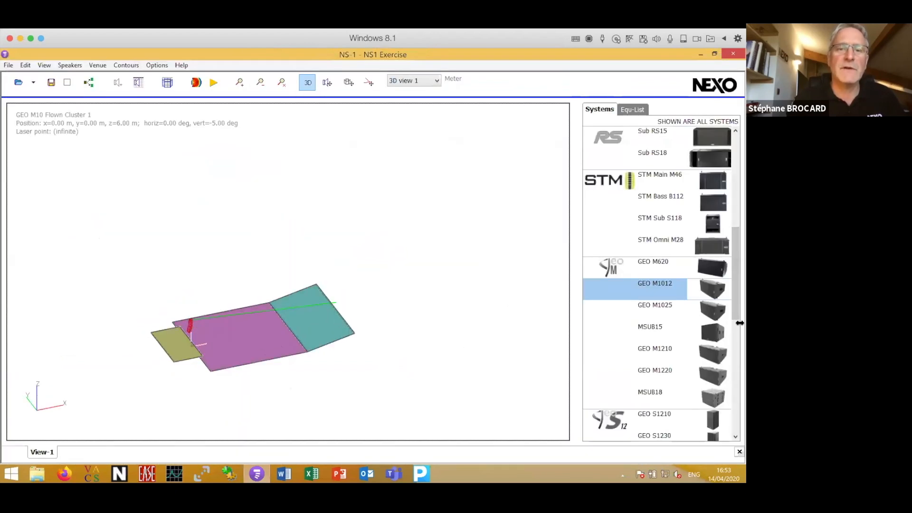
left_click_drag(734, 301, 739, 325)
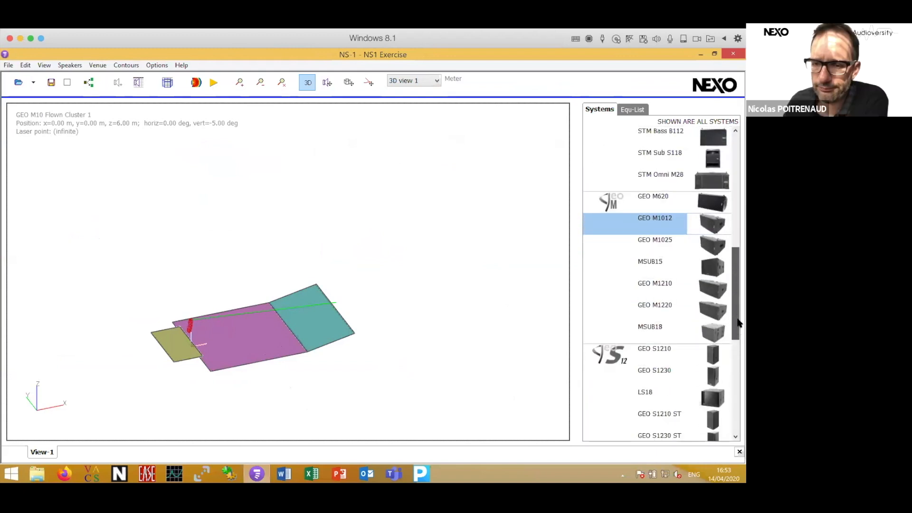
left_click(662, 353)
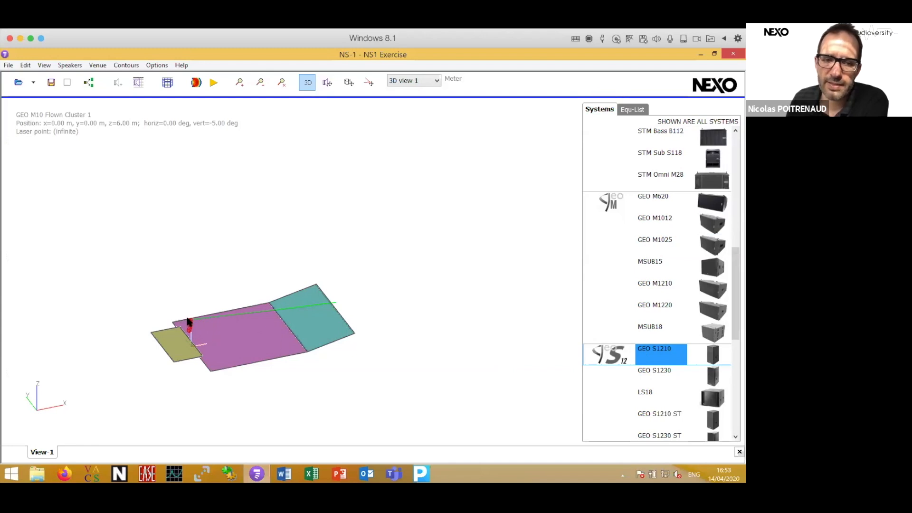
right_click(655, 354)
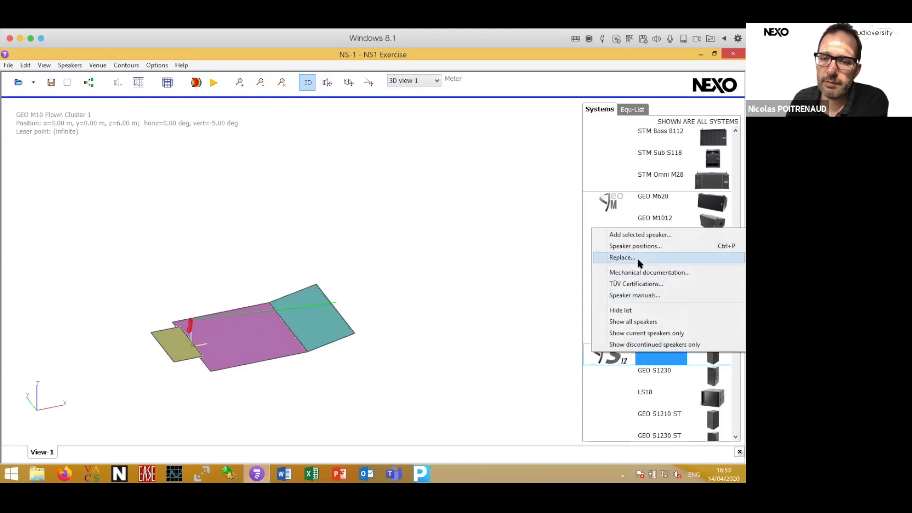
left_click(638, 259)
left_click(292, 271)
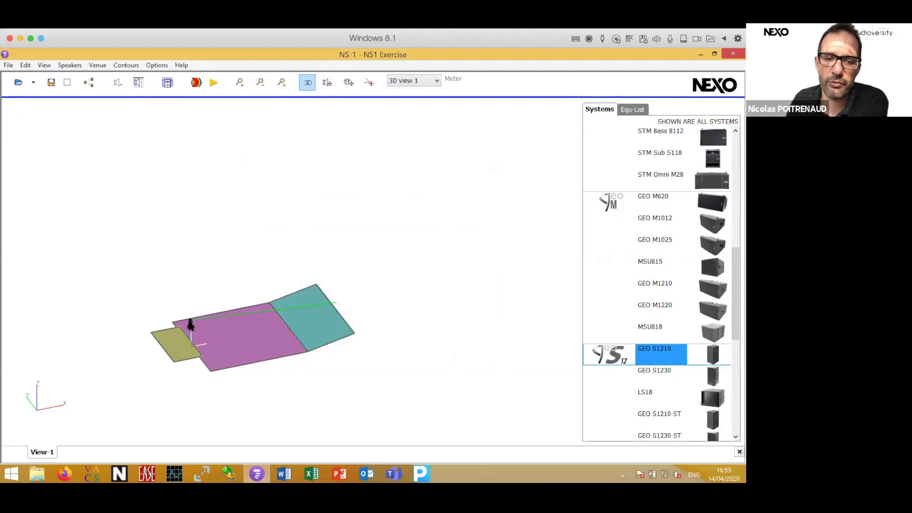
left_click(191, 324)
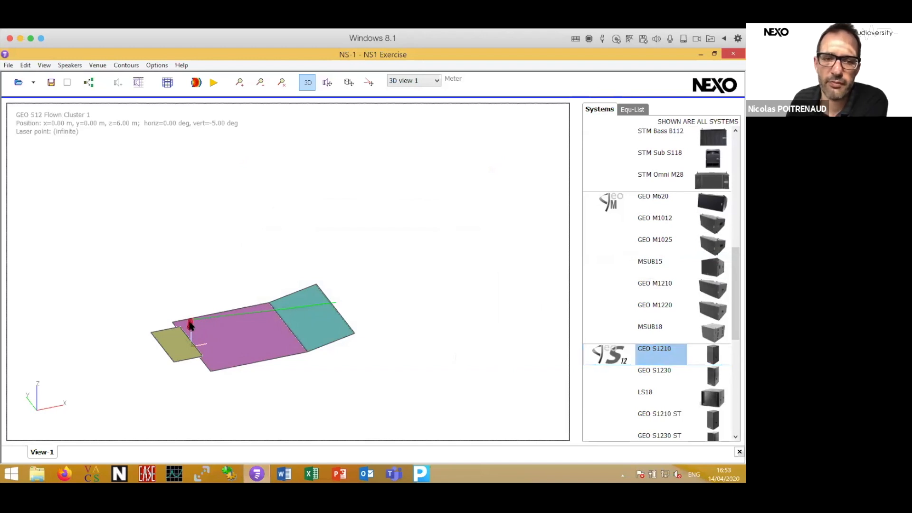
- Review the GEO S12 cluster's default speaker quantities, angles and pressure plot, and close it without changes
double_click(190, 324)
left_click(117, 387)
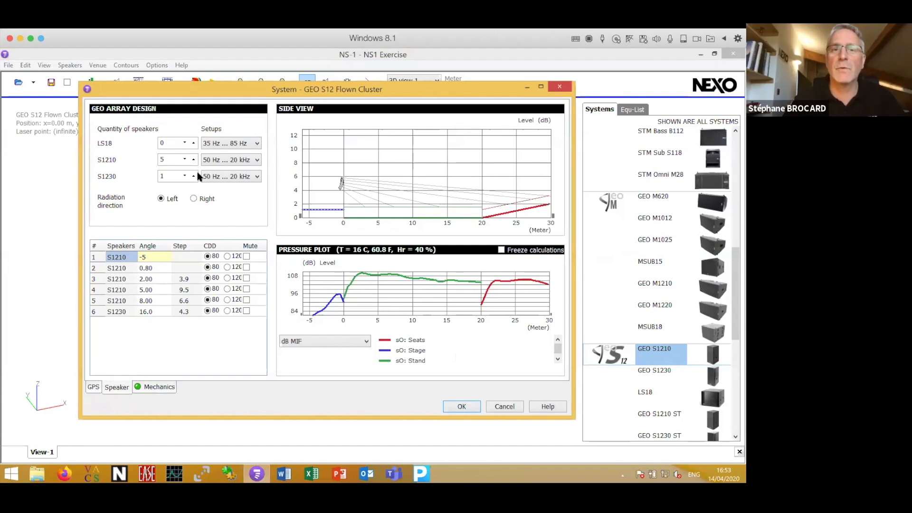
left_click(503, 406)
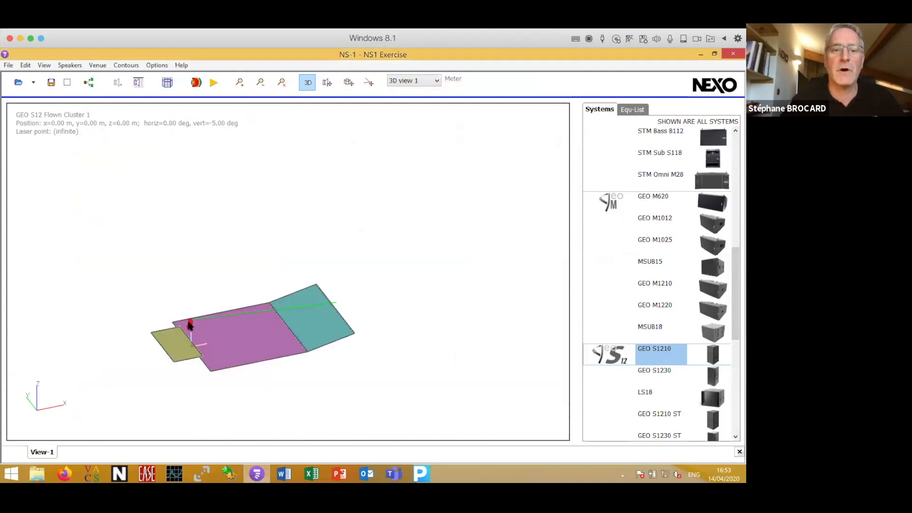
- Check the replacement configurations and the list of restorable speakers for the GEO S12 cluster, cancelling both
right_click(190, 325)
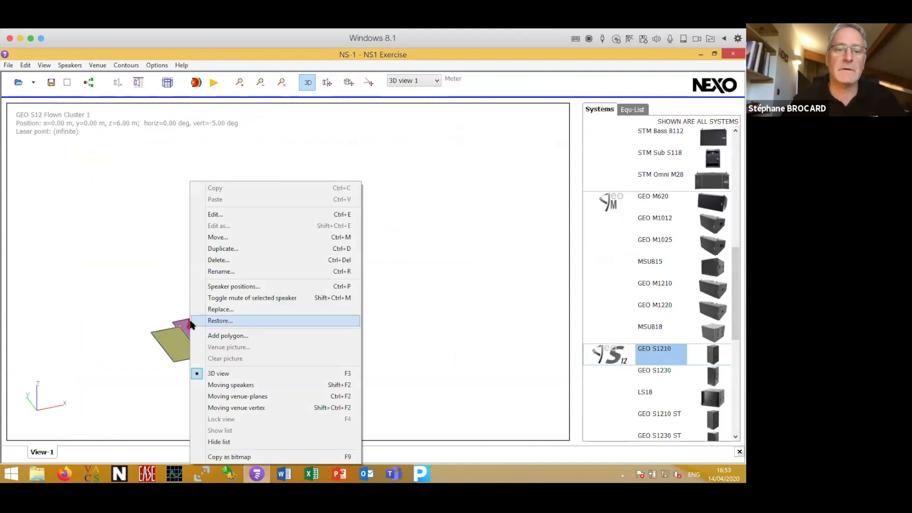
left_click(221, 313)
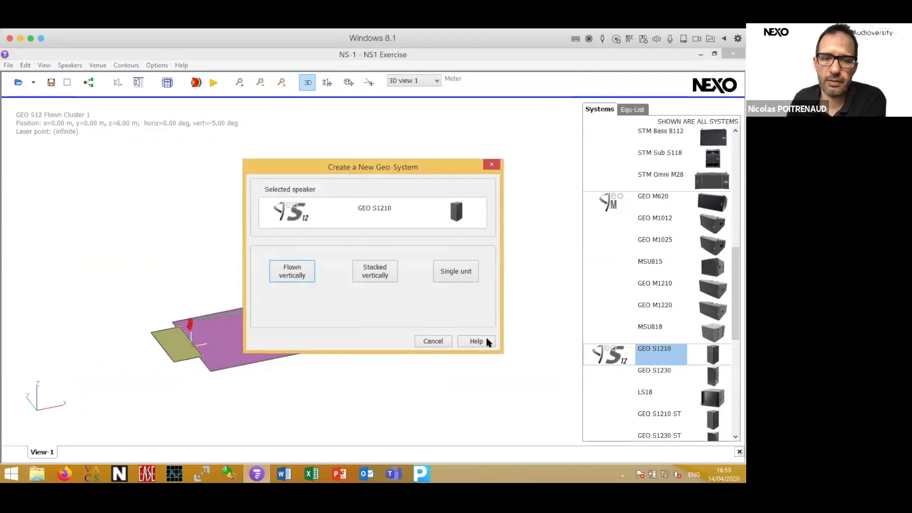
left_click(422, 342)
right_click(190, 325)
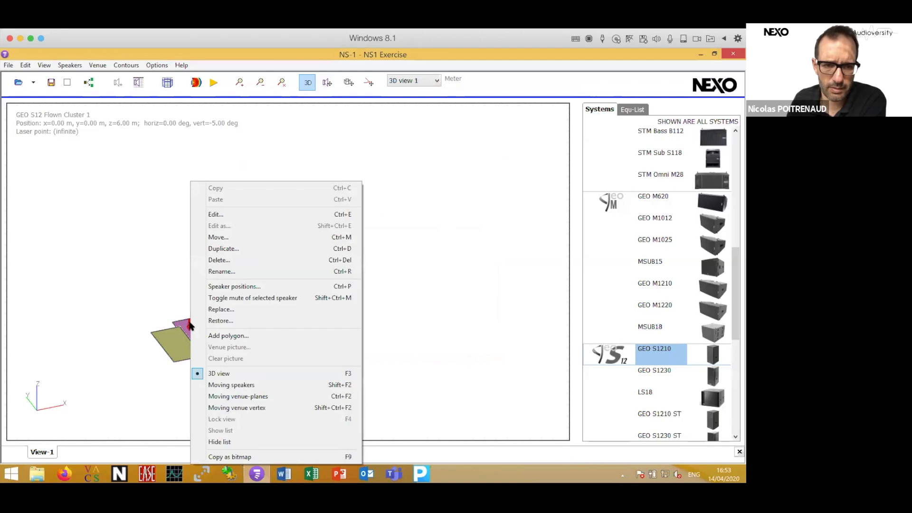
left_click(215, 321)
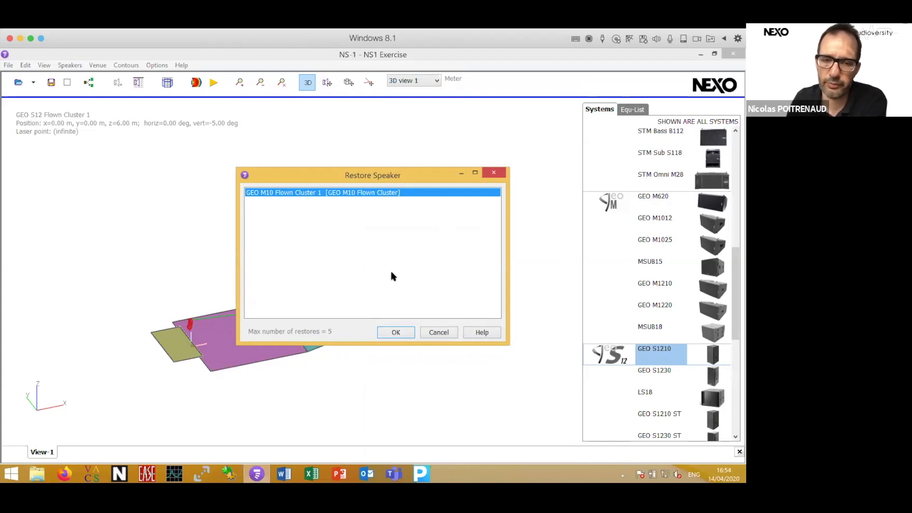
left_click(438, 333)
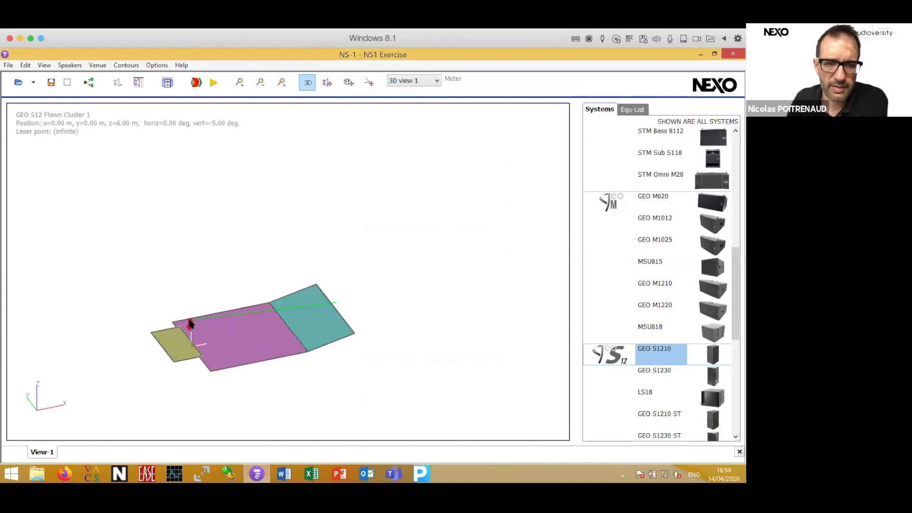
- Raise the GEO S12 cluster's S1210 quantity to 11, trying to go beyond the array's unit limit
double_click(189, 323)
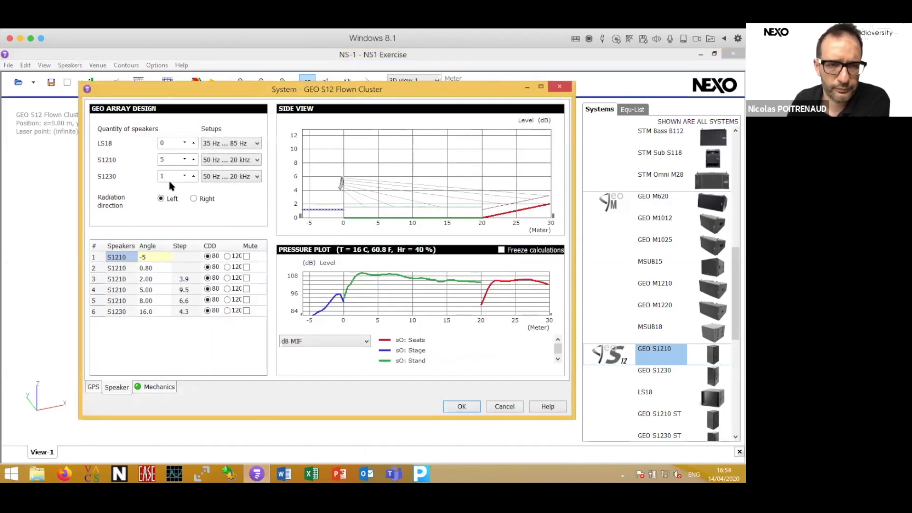
left_click(193, 161)
left_click(194, 160)
left_click(194, 161)
left_click(194, 161)
left_click(194, 160)
left_click(193, 160)
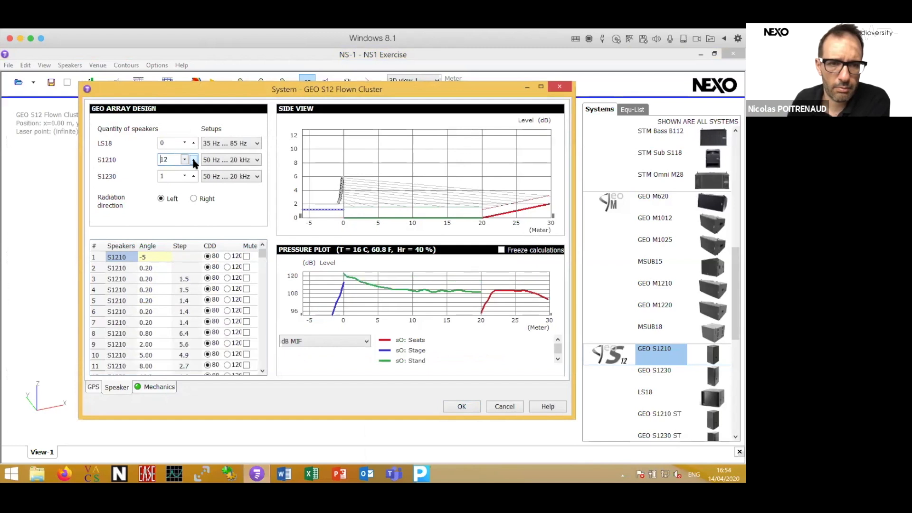
left_click(194, 160)
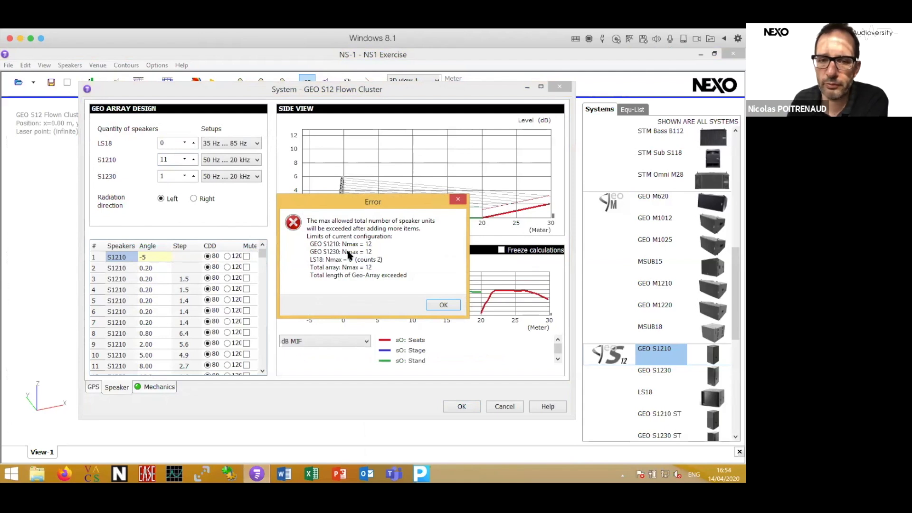
left_click(443, 305)
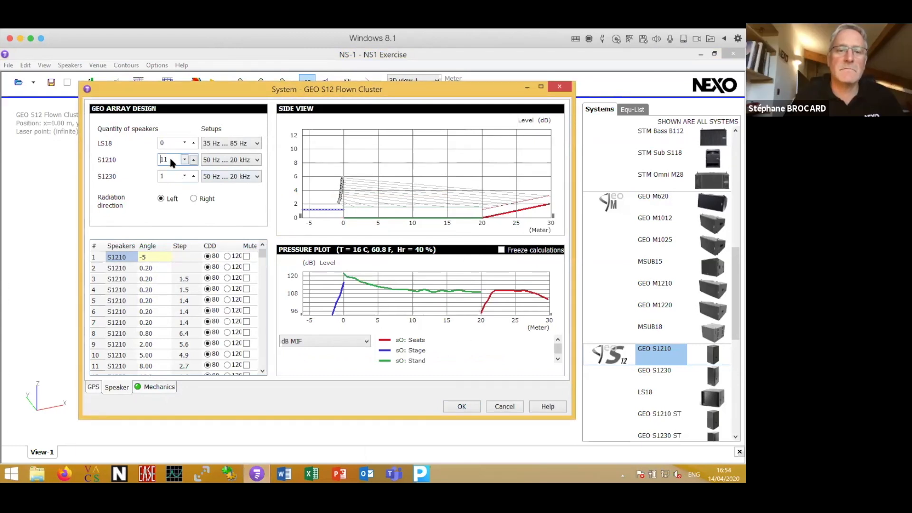
left_click_drag(194, 83, 188, 96)
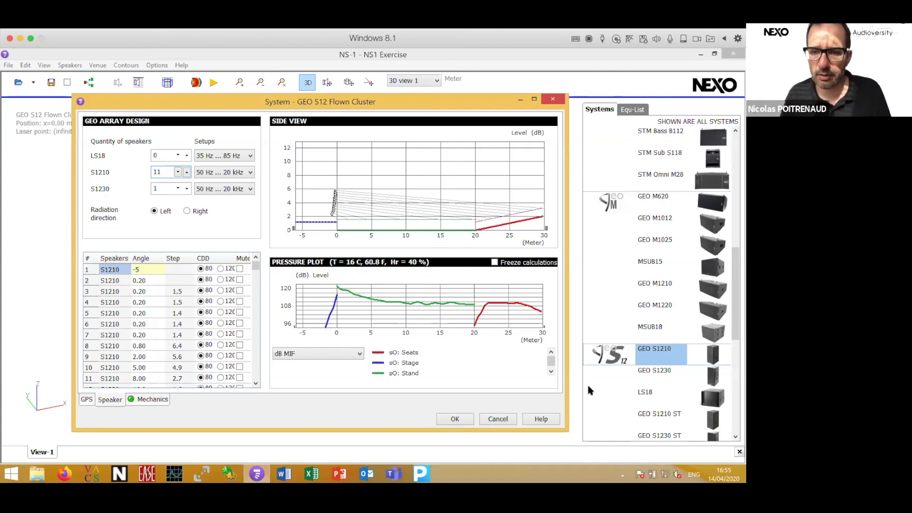
left_click(603, 403)
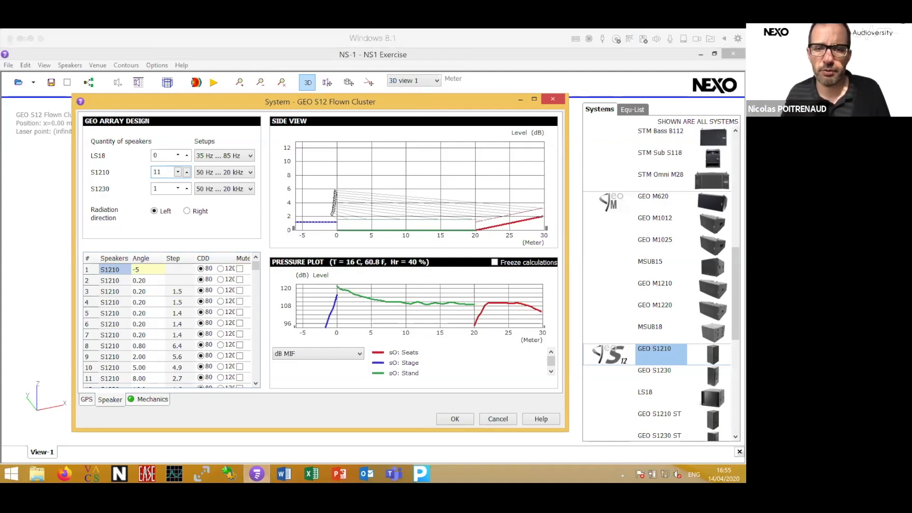
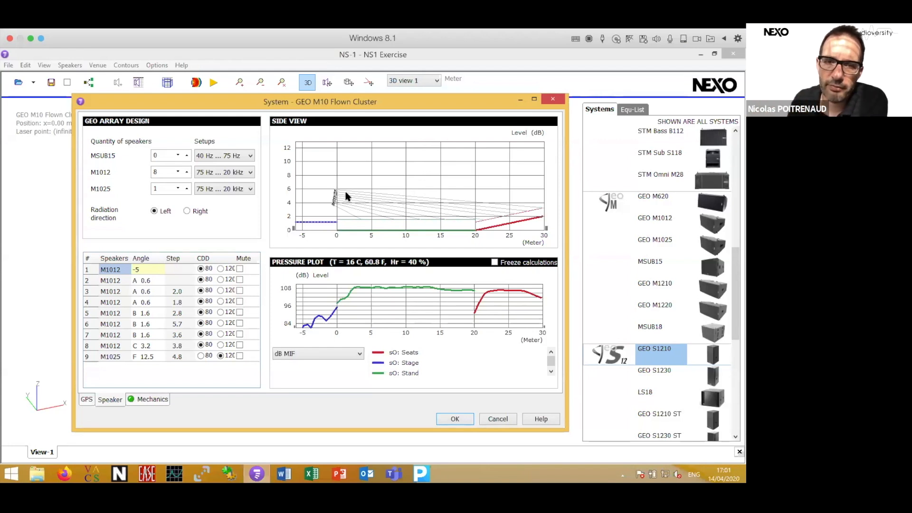
- Maximize the GEO M10 cluster's design window and reduce the M1012 quantity to 5
left_click(534, 99)
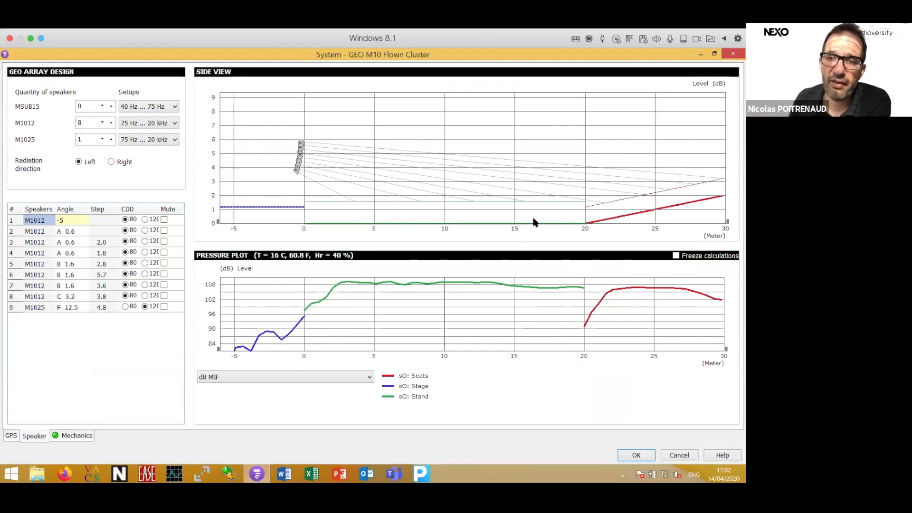
left_click(103, 123)
left_click(103, 123)
left_click(103, 123)
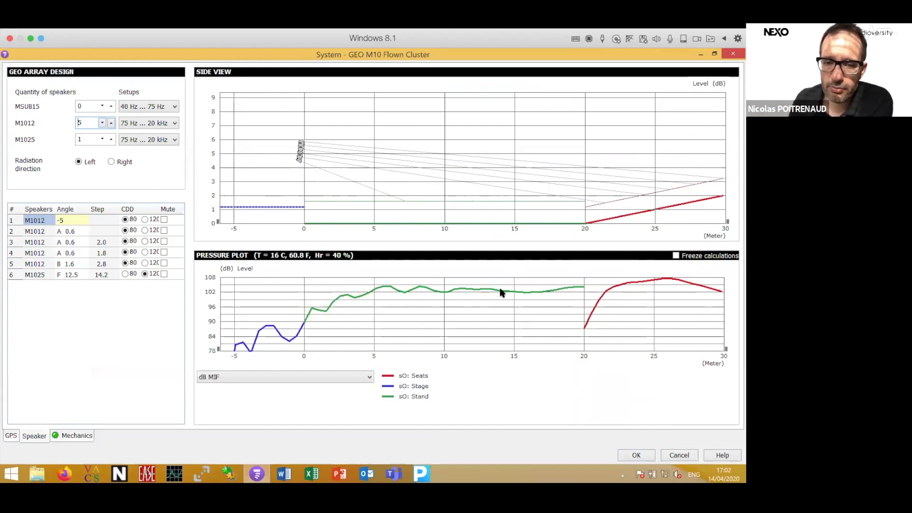
- Set the angles of speakers 2 and 3 to B 1.6, speaker 4 to C 3.2 and speaker 5 to D 6.3
left_click(76, 230)
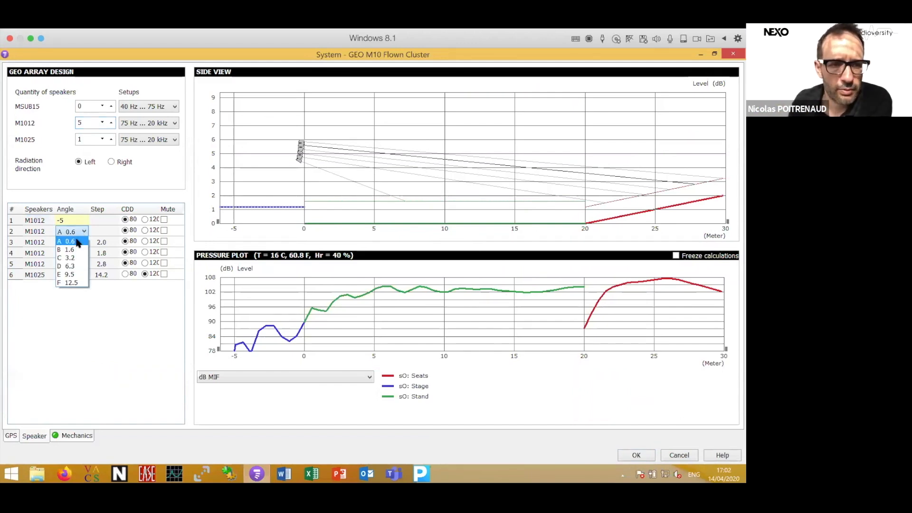
left_click(78, 250)
left_click(76, 242)
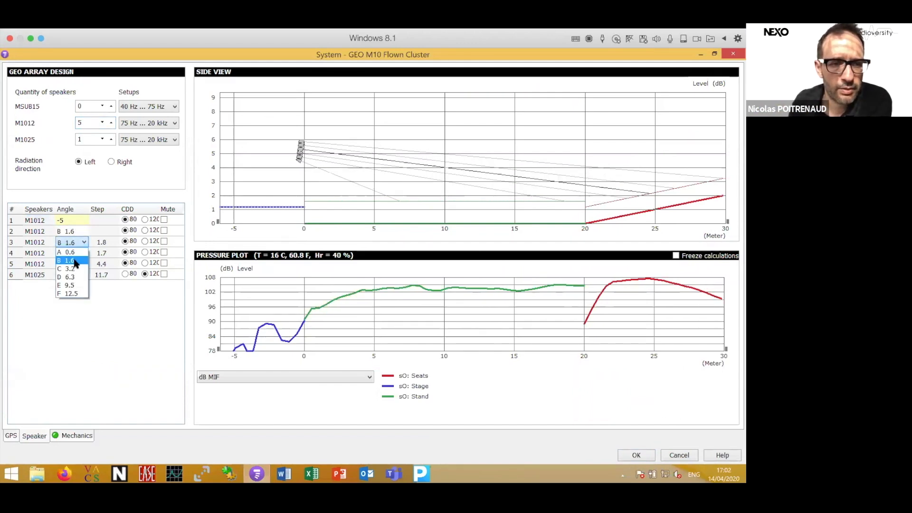
left_click(75, 261)
left_click(73, 254)
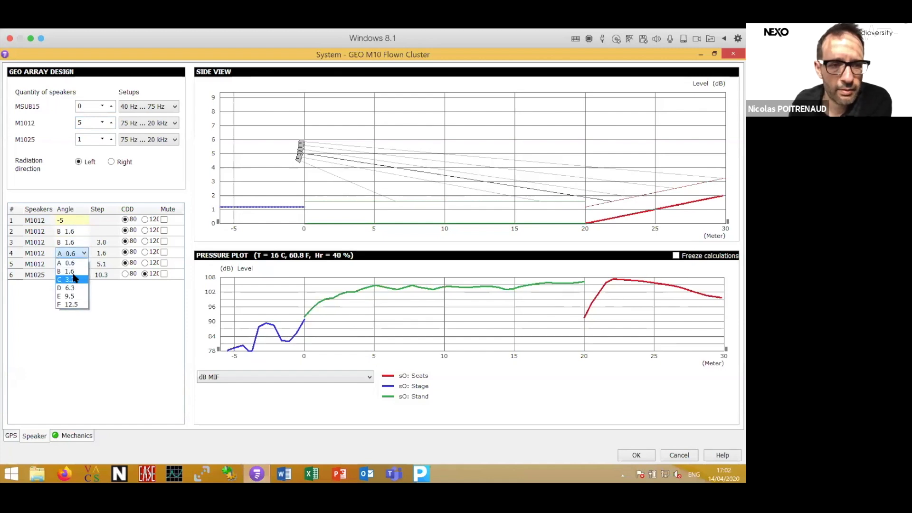
left_click(74, 278)
left_click(74, 264)
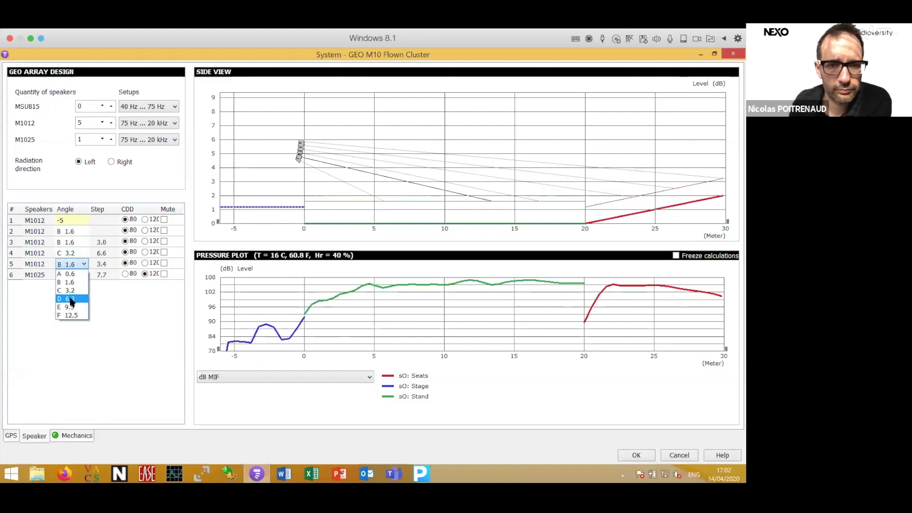
left_click(70, 302)
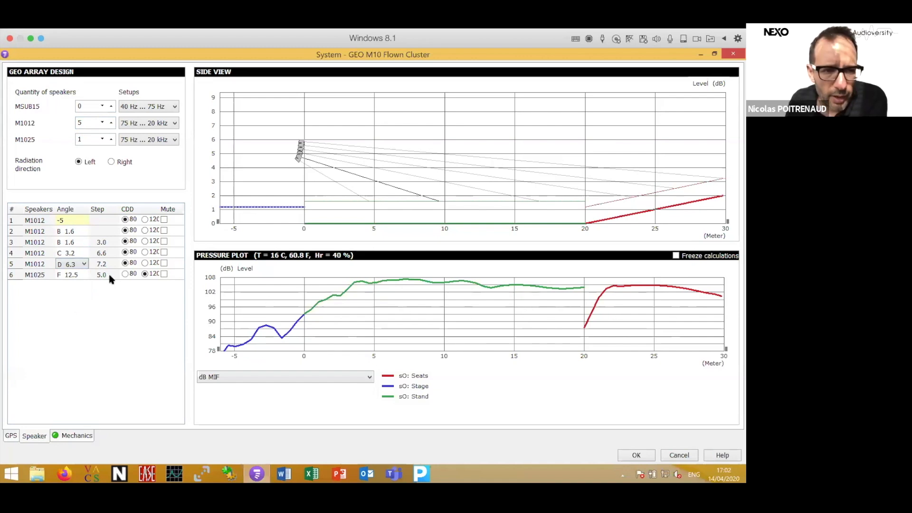
- Try angle E 9.5 on speaker 5 and return it to D 6.3
left_click(76, 268)
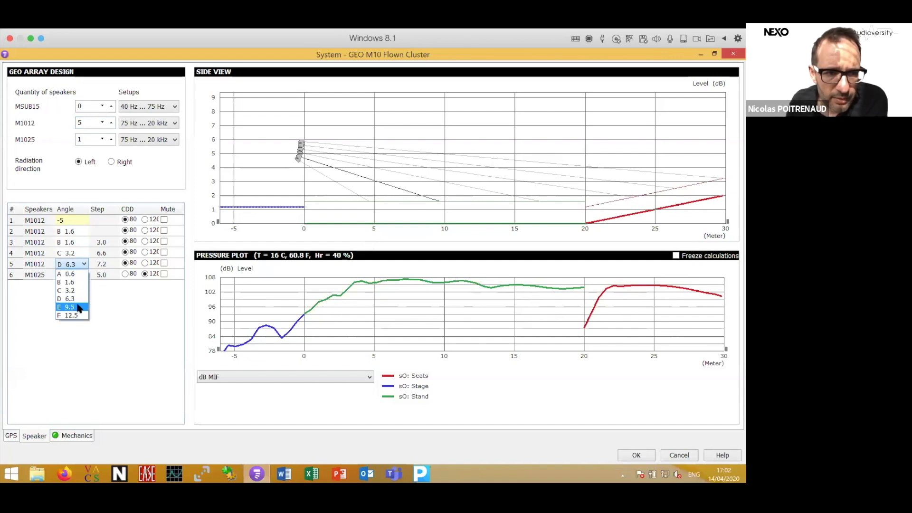
left_click(78, 309)
left_click(77, 265)
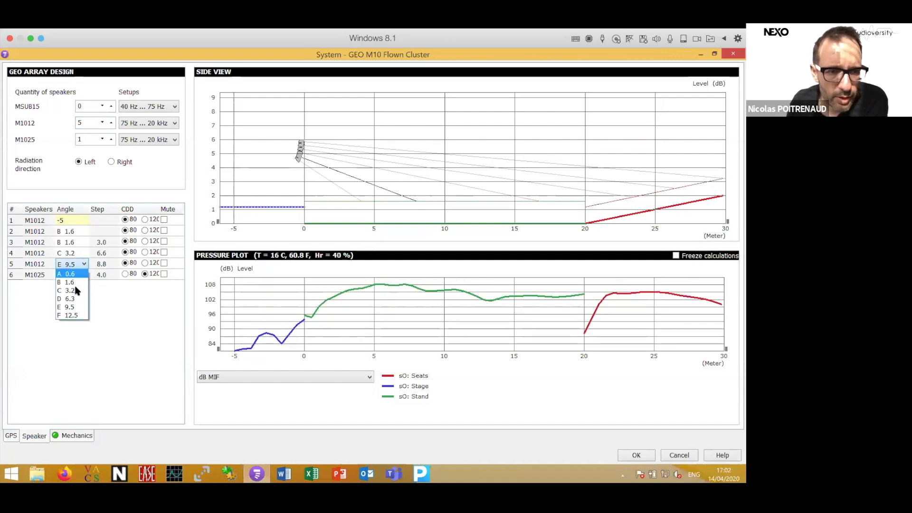
left_click(77, 299)
- Set the angle of the M1025 to G 16.0 and speaker 5 to C 3.2
left_click(76, 275)
left_click(76, 293)
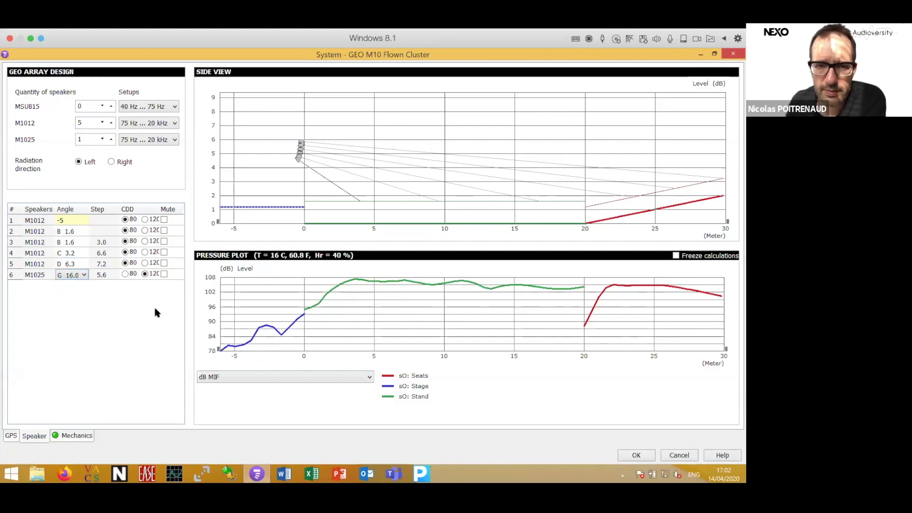
left_click(71, 264)
left_click(83, 265)
left_click(71, 291)
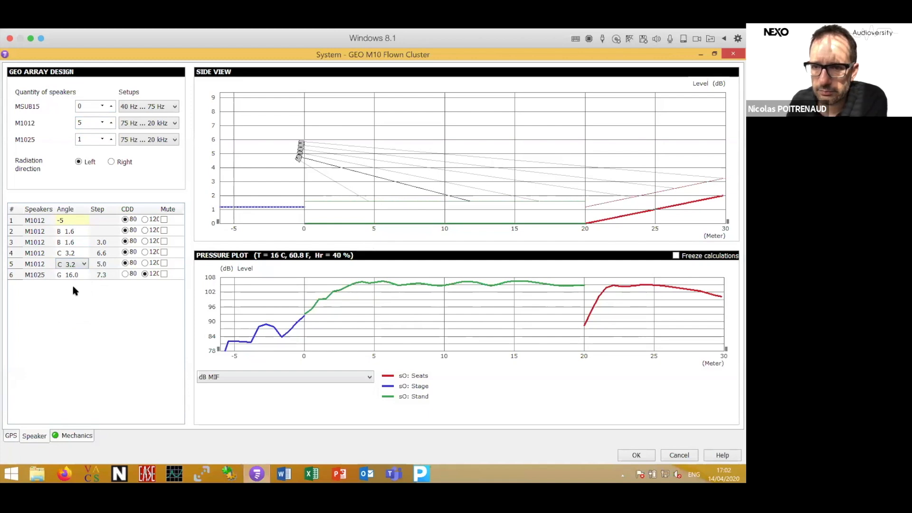
- Switch the pressure plot to dBA and move the marker to x = 5.65 m to read the level
left_click(369, 377)
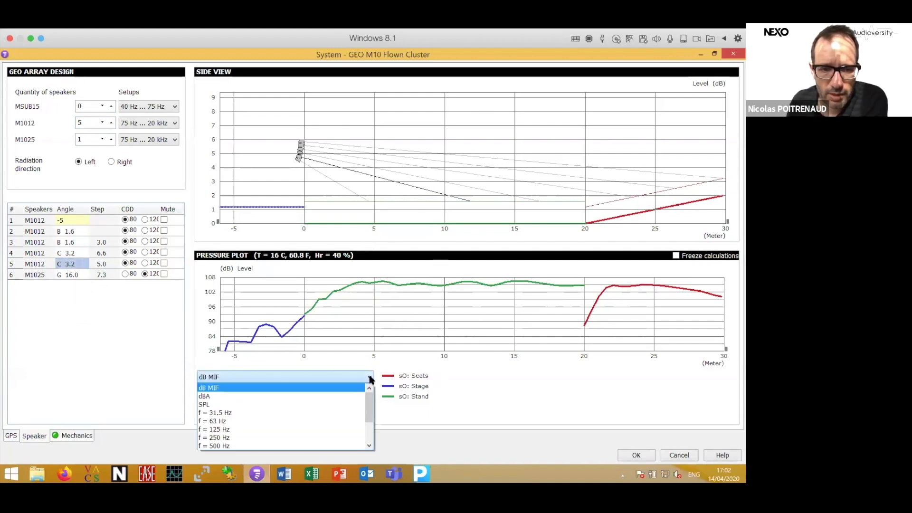
left_click(348, 396)
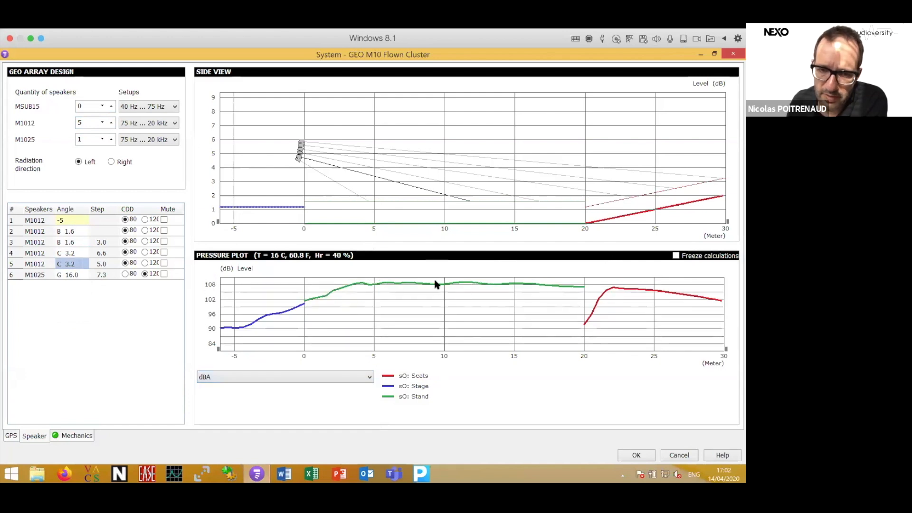
left_click(219, 350)
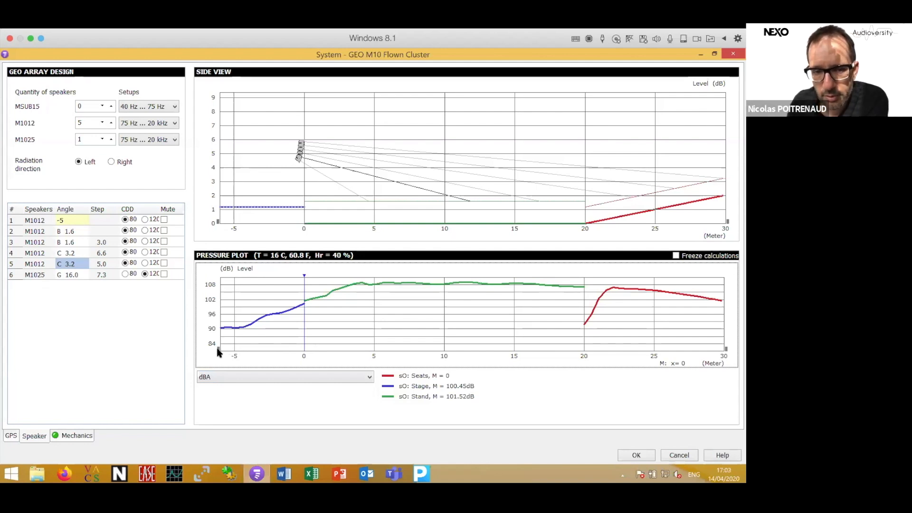
mouse_move(218, 349)
left_mouse_down()
mouse_move(399, 353)
mouse_move(363, 347)
mouse_move(411, 367)
left_mouse_up()
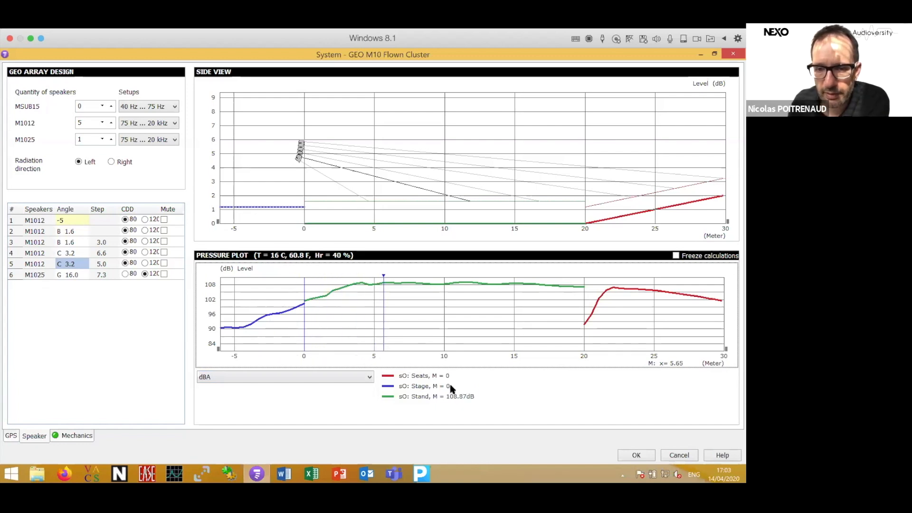
- Clear the pressure plot marker, accept the cluster design and calculate the direct sound coverage over the venue
mouse_move(384, 333)
left_mouse_down()
mouse_move(722, 323)
mouse_move(310, 298)
mouse_move(528, 312)
mouse_move(418, 318)
mouse_move(212, 285)
mouse_move(200, 326)
left_mouse_up()
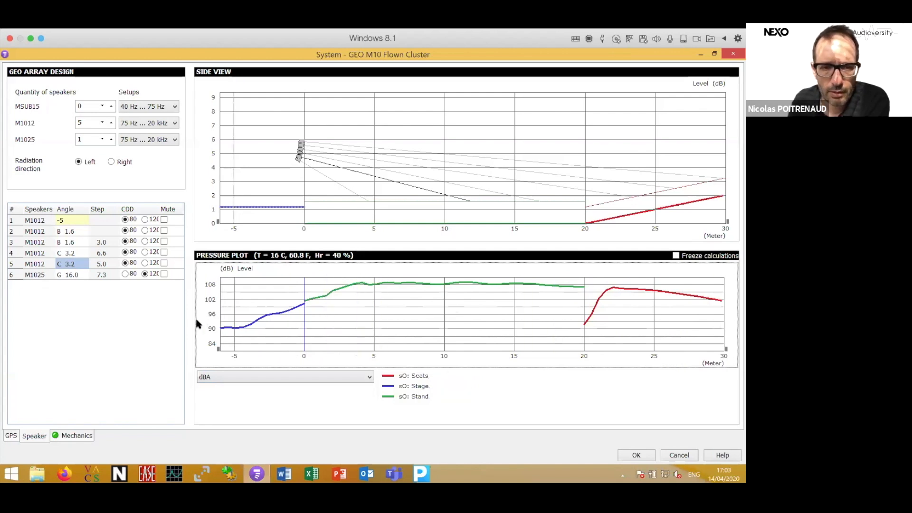
left_click(636, 455)
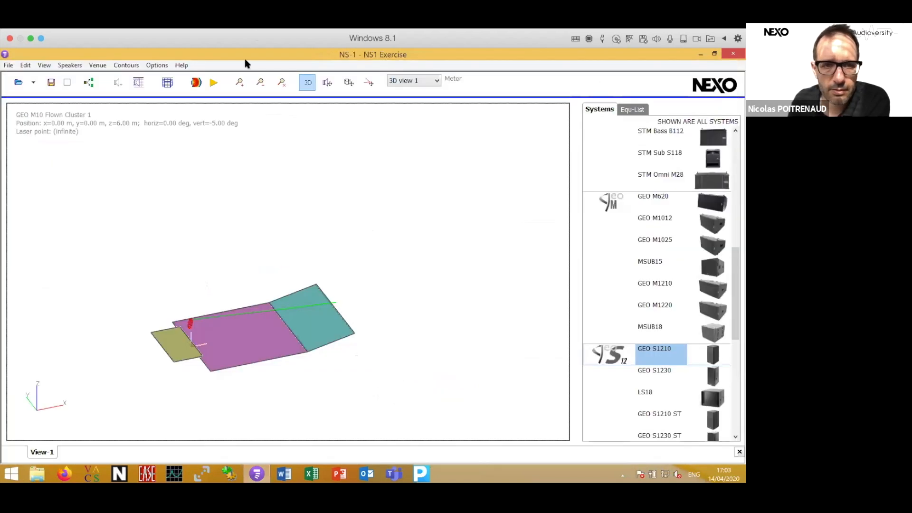
left_click(212, 83)
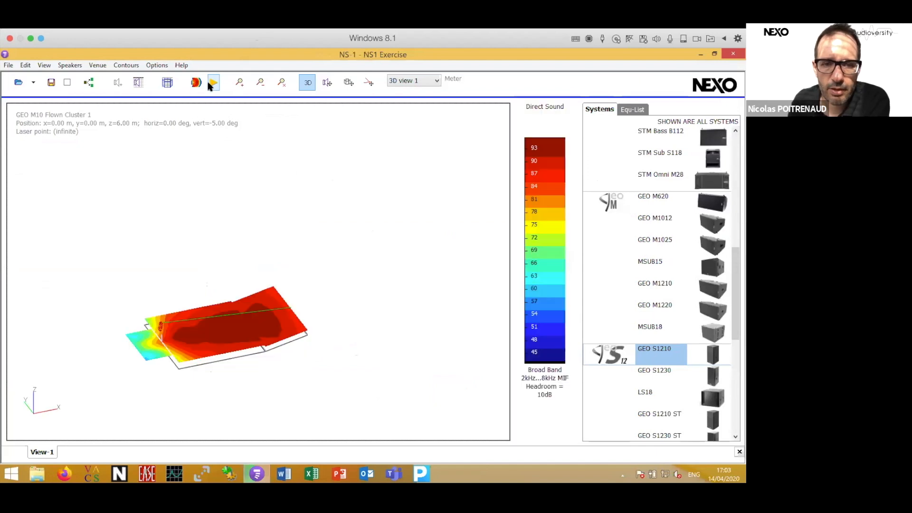
left_click_drag(315, 300, 308, 345)
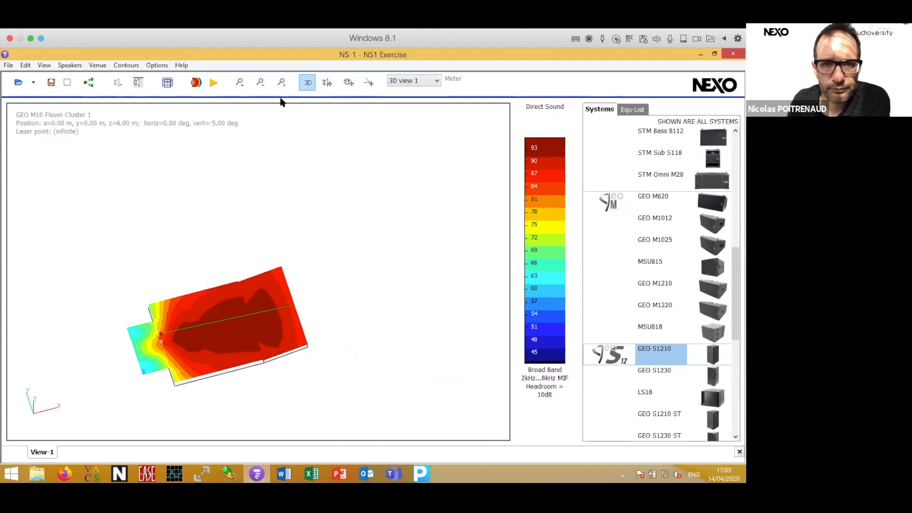
- Move the flown cluster in plan view to about x = 0.33 m, y = 6.79 m and duplicate it flipped across X
left_click(327, 82)
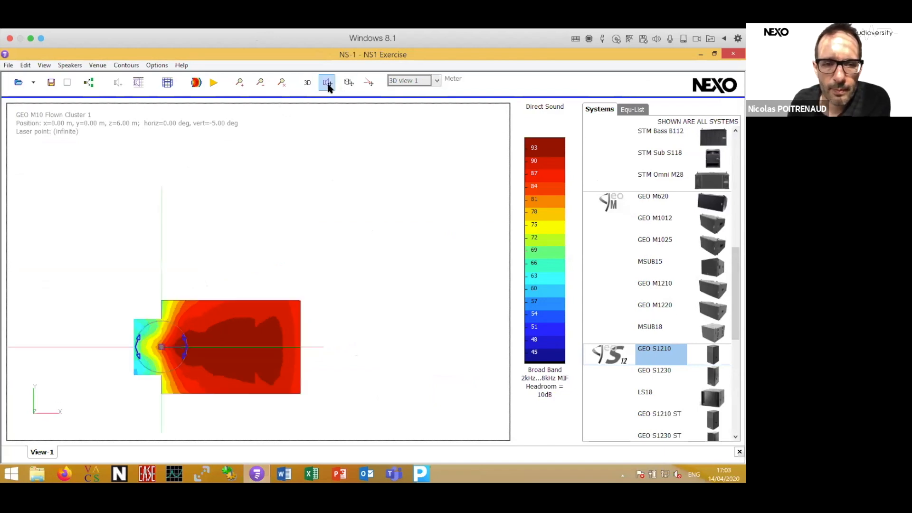
left_click_drag(160, 348, 162, 314)
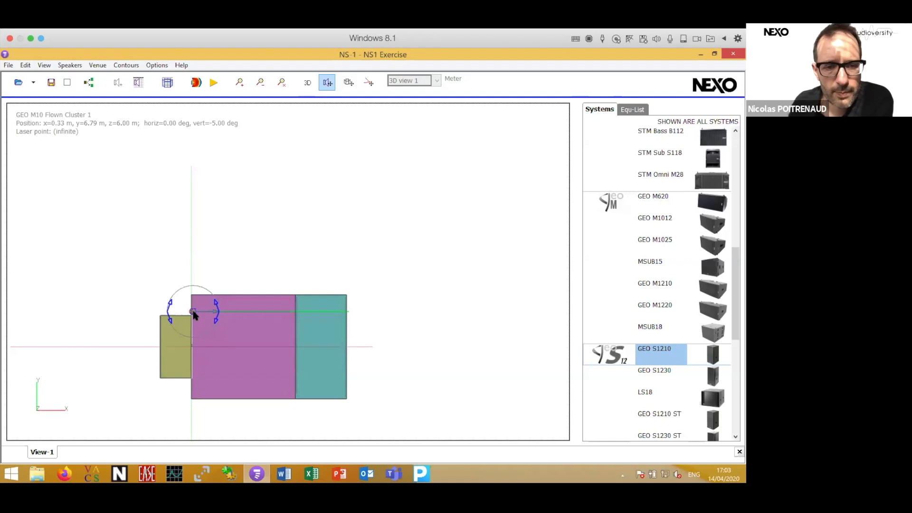
left_click(88, 82)
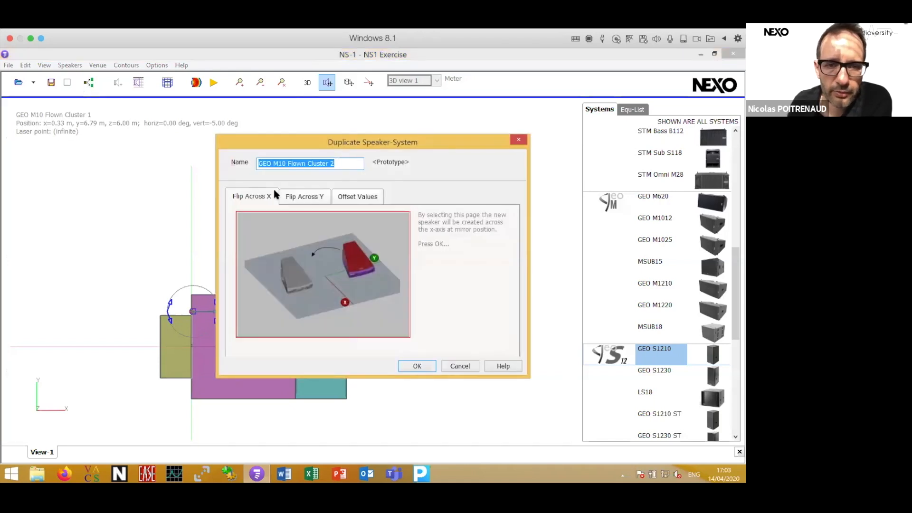
left_click(417, 366)
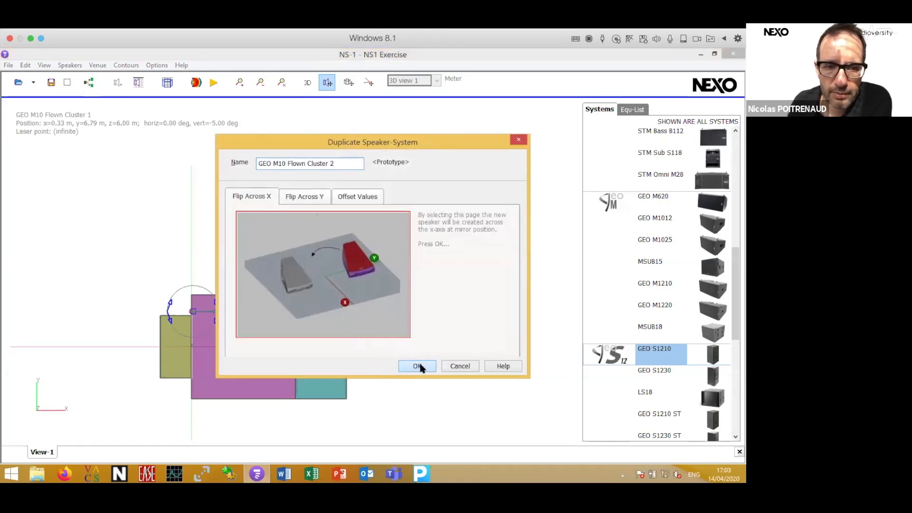
left_click(308, 82)
left_click_drag(248, 228, 177, 252)
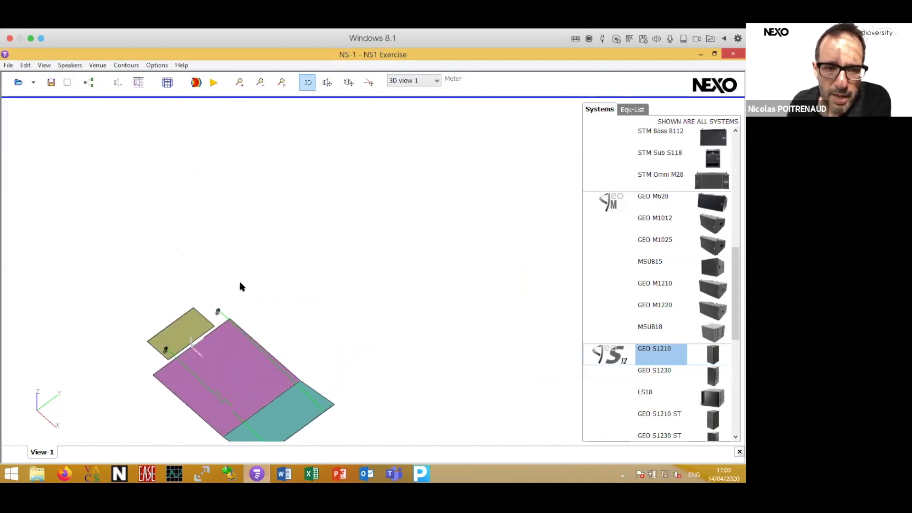
- Set the radiation direction of the mirrored GEO M10 cluster to Right
double_click(165, 354)
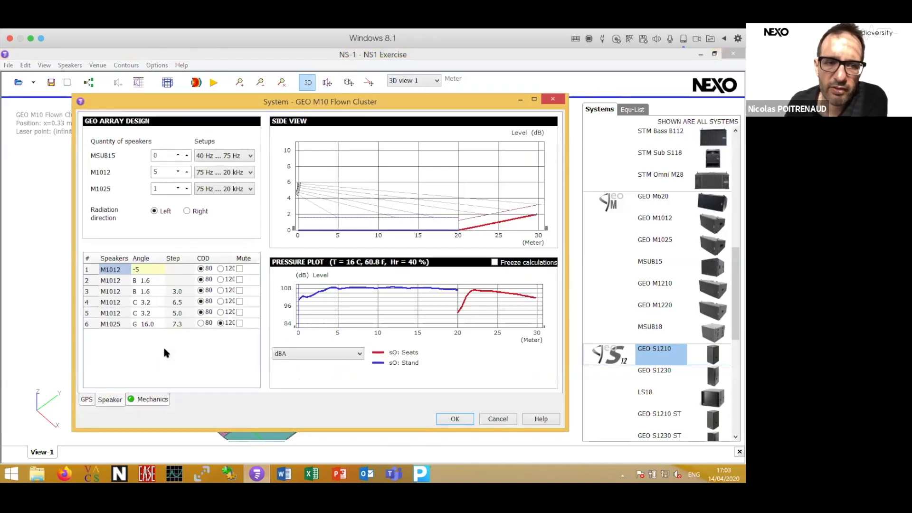
left_click(187, 212)
left_click(460, 417)
left_click_drag(278, 325, 490, 358)
- Calculate the direct sound coverage of both flown clusters and inspect it over the venue
left_click(213, 83)
left_click_drag(283, 380, 292, 280)
scroll(277, 305, "up", 2)
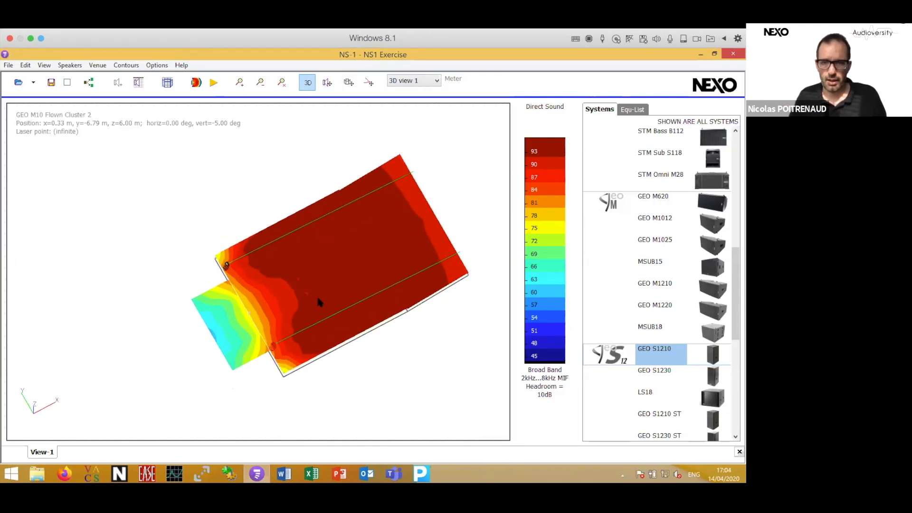
left_click_drag(324, 314, 277, 312)
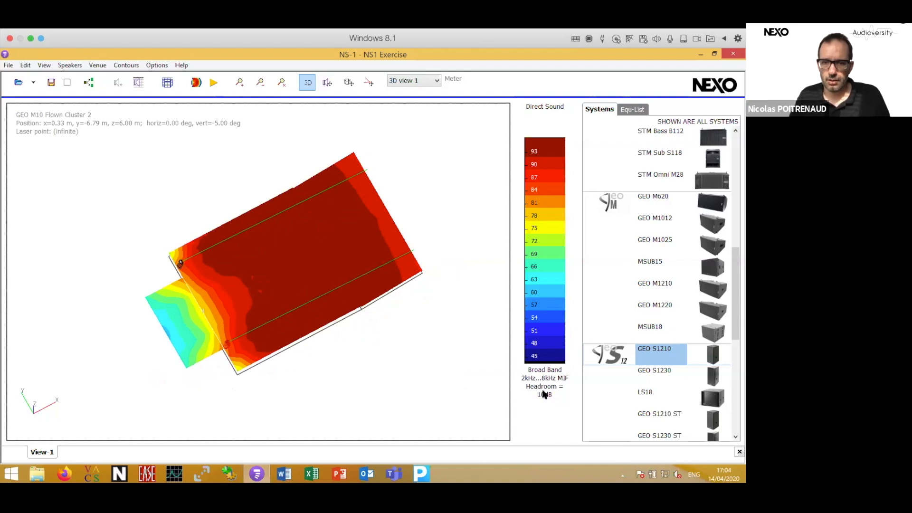
- Set the venue contours to broad band dB A with 6 dB headroom and calculate the coverage
left_click(197, 83)
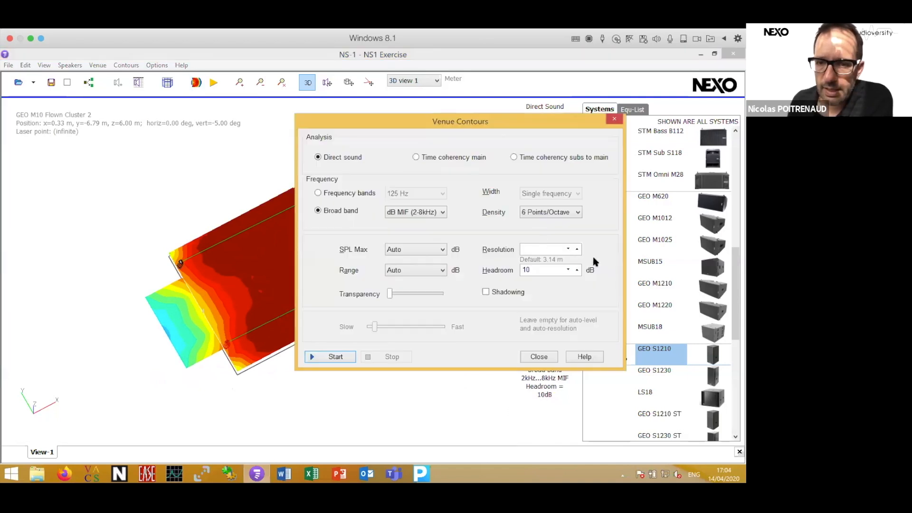
left_click(541, 271)
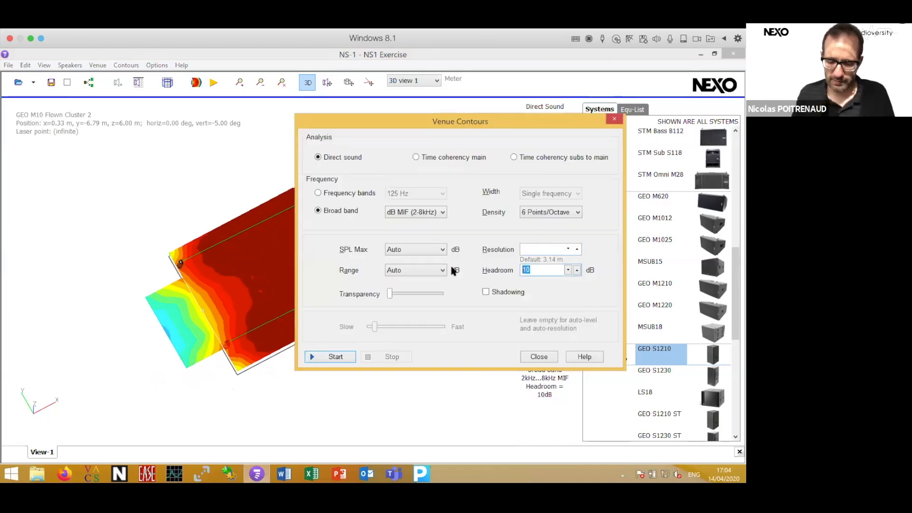
type("6")
left_click(441, 213)
left_click(409, 232)
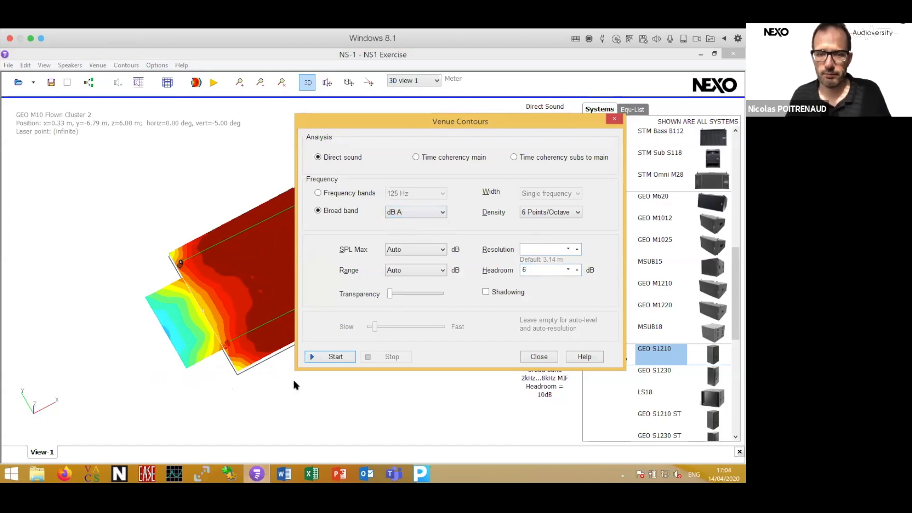
left_click(323, 356)
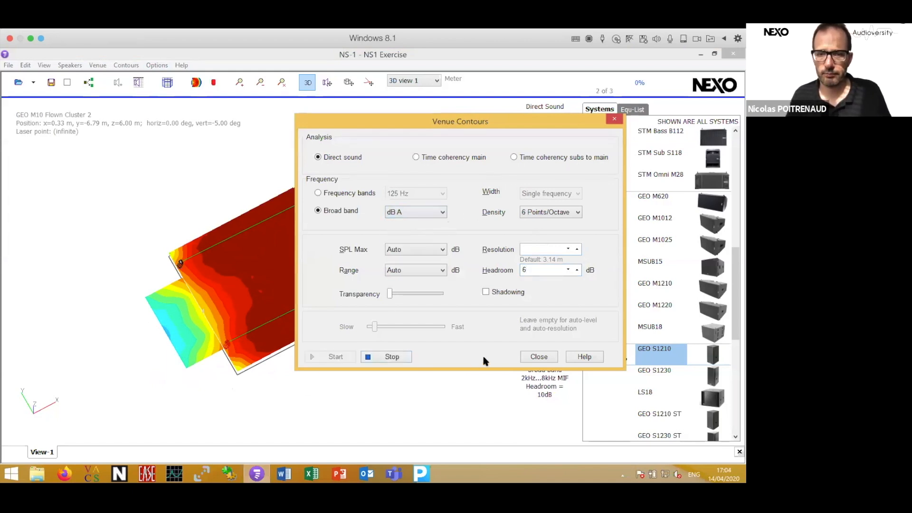
left_click(533, 354)
left_click_drag(361, 360, 336, 276)
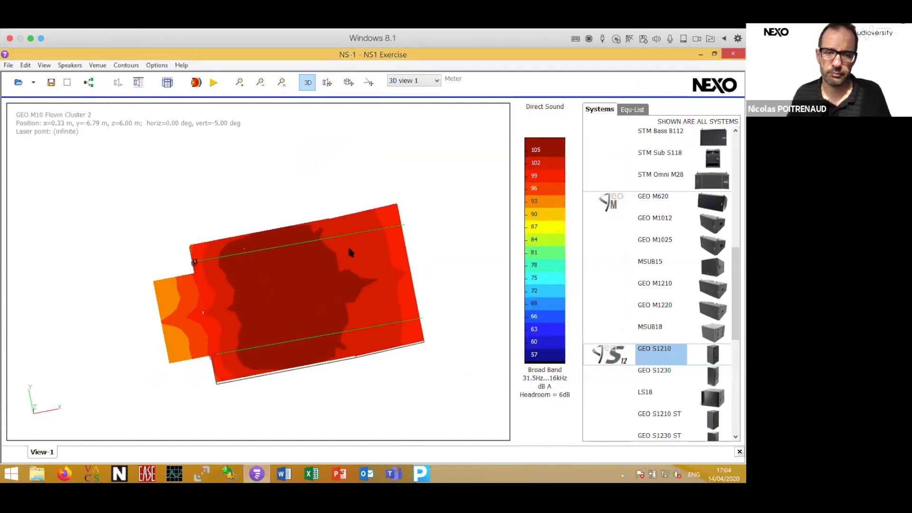
left_click_drag(411, 353, 446, 331)
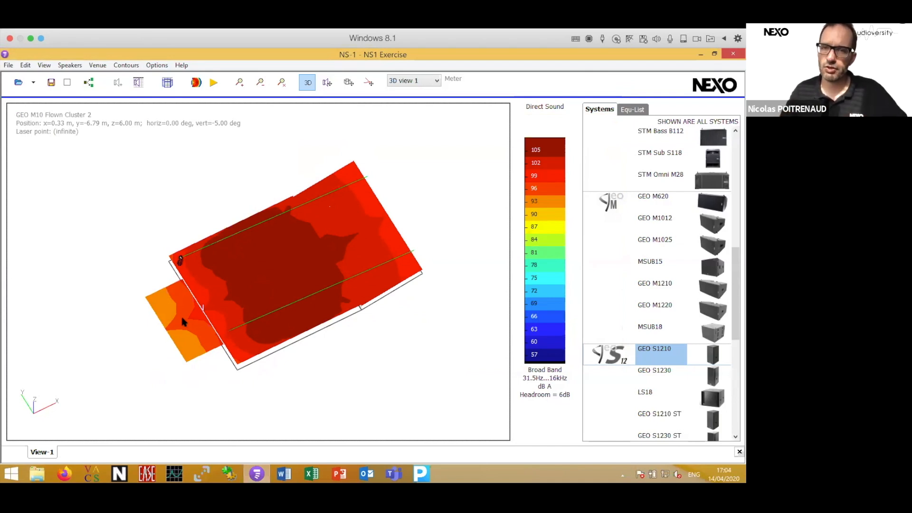
- Set the Stage plane's audience to No audience and recalculate the coverage contours
double_click(174, 333)
left_click(364, 152)
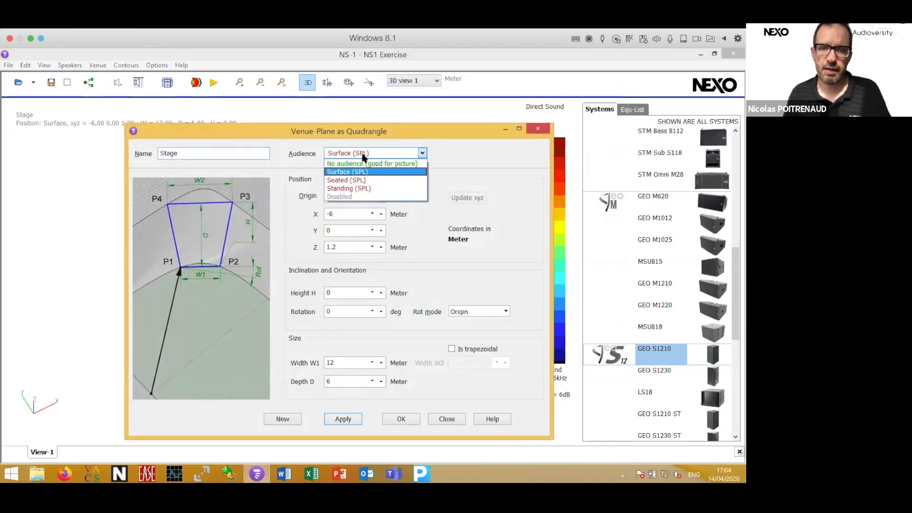
left_click(365, 163)
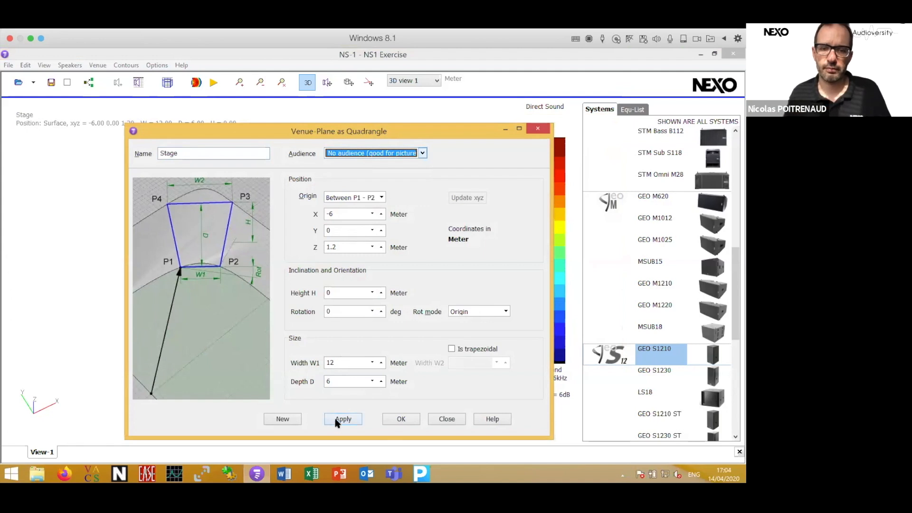
left_click(388, 419)
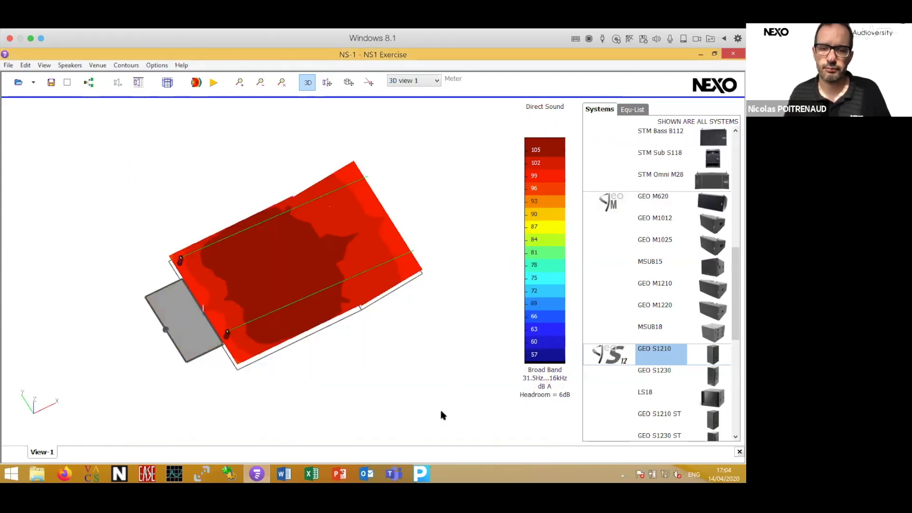
left_click(212, 83)
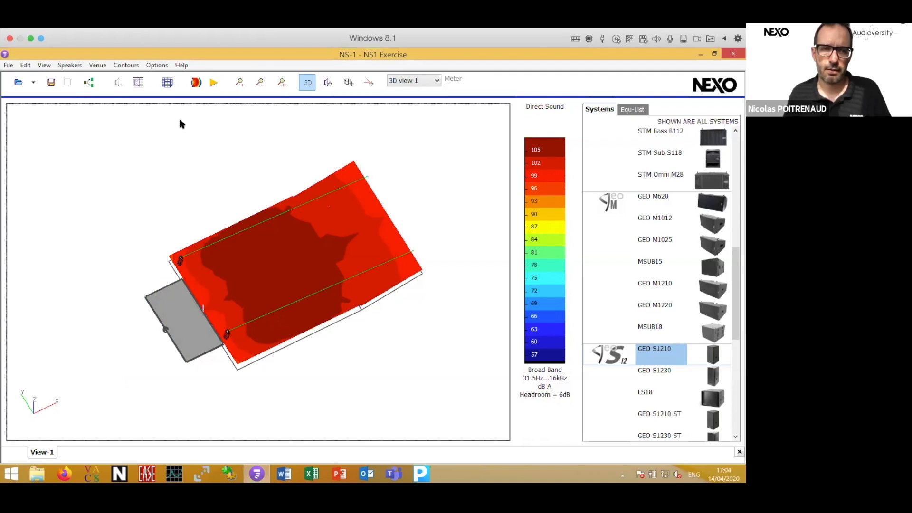
- Examine the SPL histogram of the audience areas, placing the marker at 100 dB
left_click(125, 65)
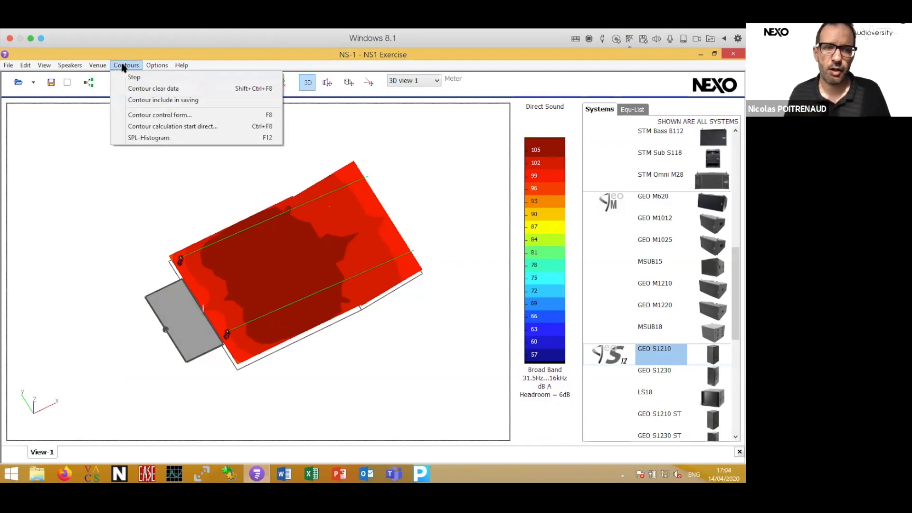
left_click(140, 138)
left_click_drag(119, 90, 525, 105)
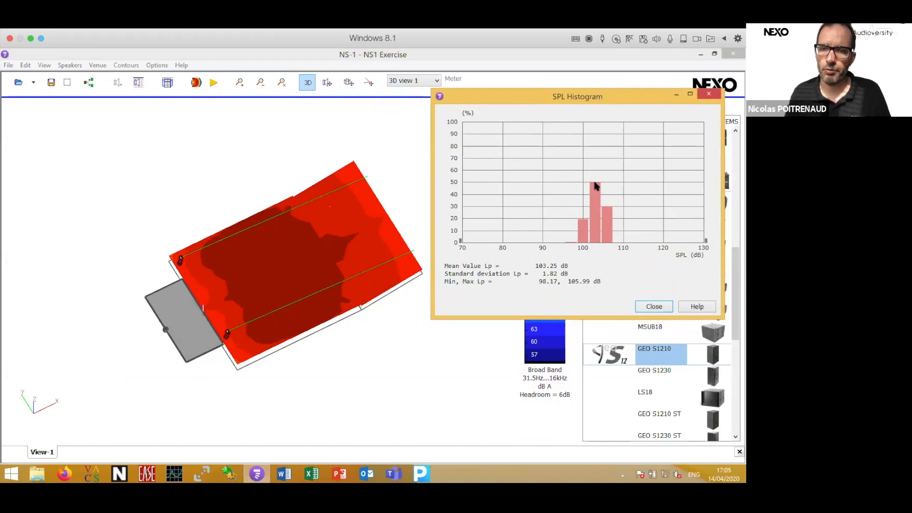
left_click_drag(460, 242, 586, 240)
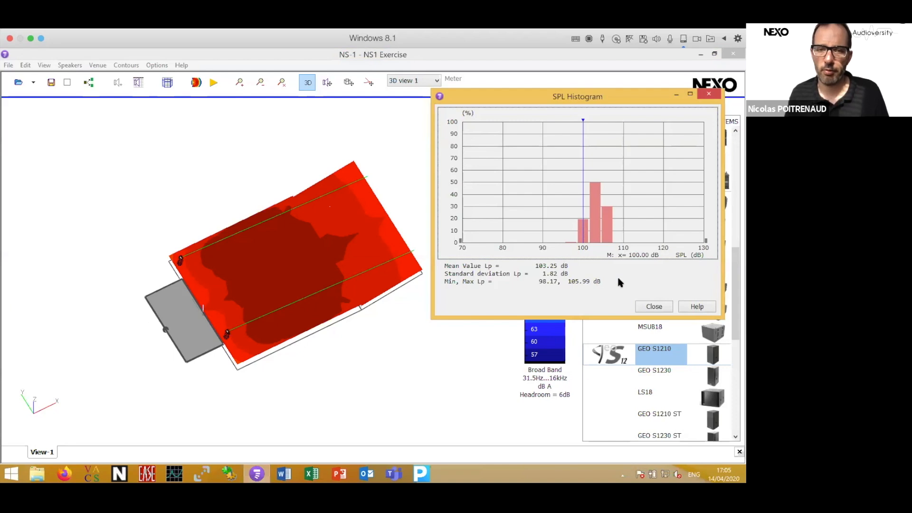
left_click(657, 307)
- Open the mechanical data of GEO M10 Flown Cluster 1 in a maximized window to check weights and safety factor
left_click_drag(336, 376, 357, 354)
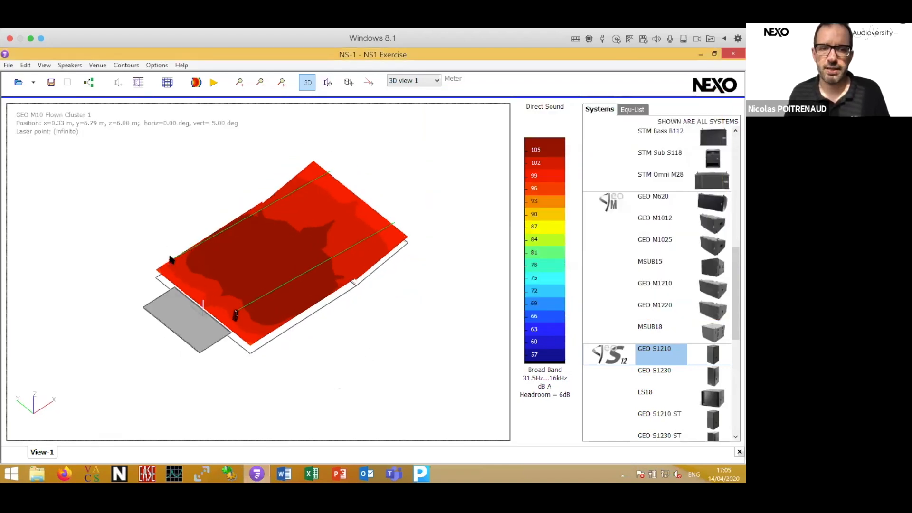
double_click(171, 261)
left_click(152, 401)
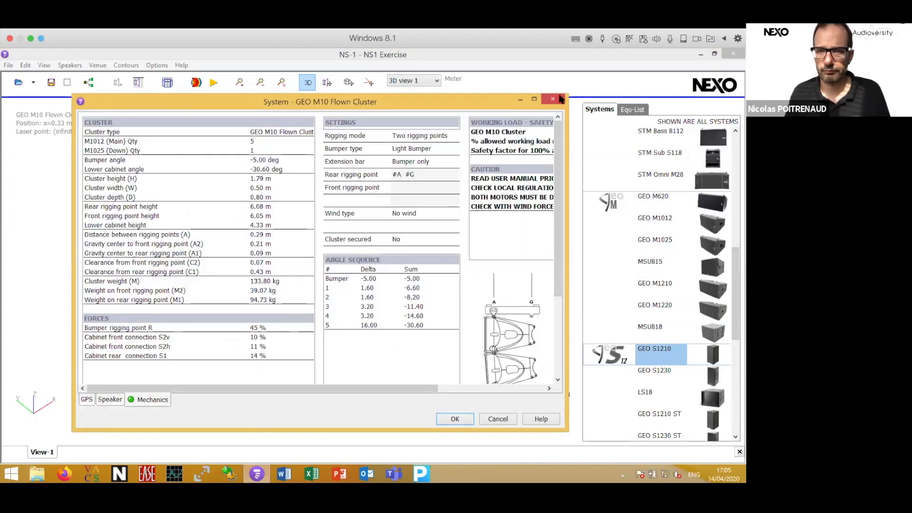
left_click(533, 100)
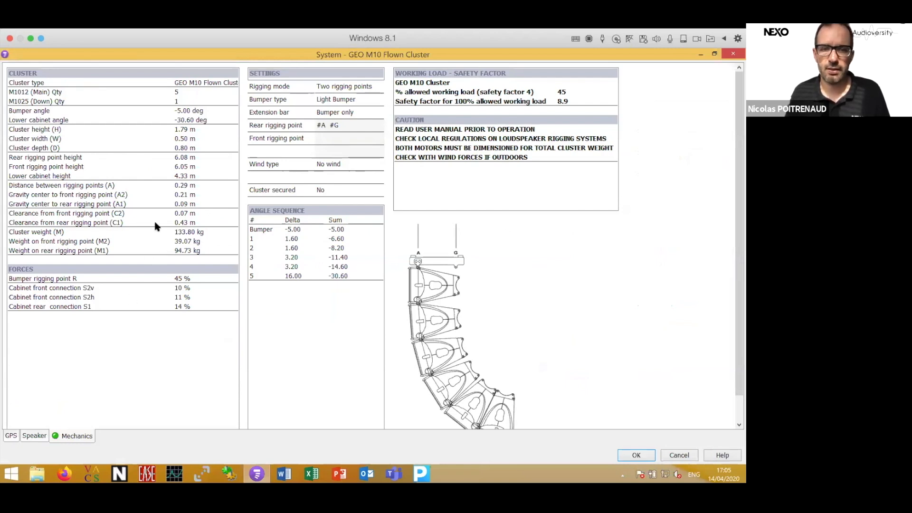
- Try the One rigging point mode on the cluster, return it to Two rigging points and accept
left_click(333, 88)
left_click(334, 88)
left_click(334, 97)
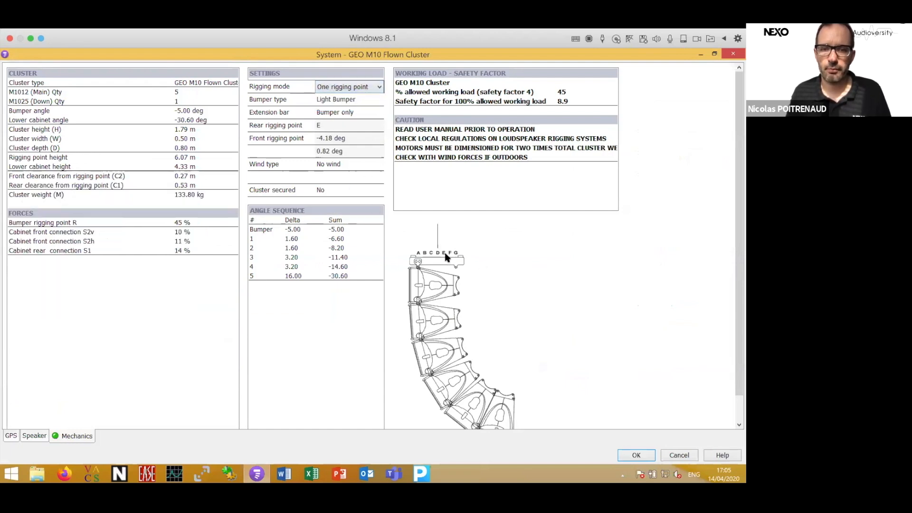
left_click(350, 89)
left_click(349, 106)
left_click(637, 455)
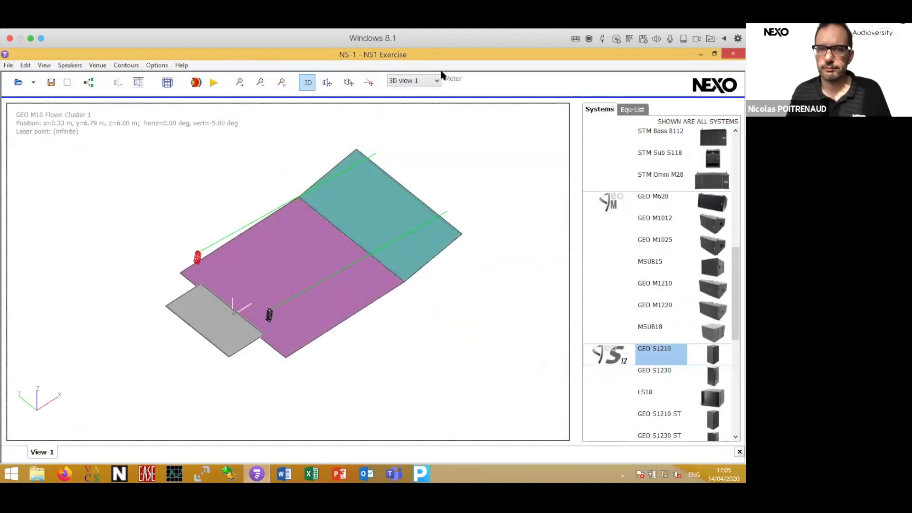
- View the project's equipment list and page through the print preview of the cluster report
left_click(632, 110)
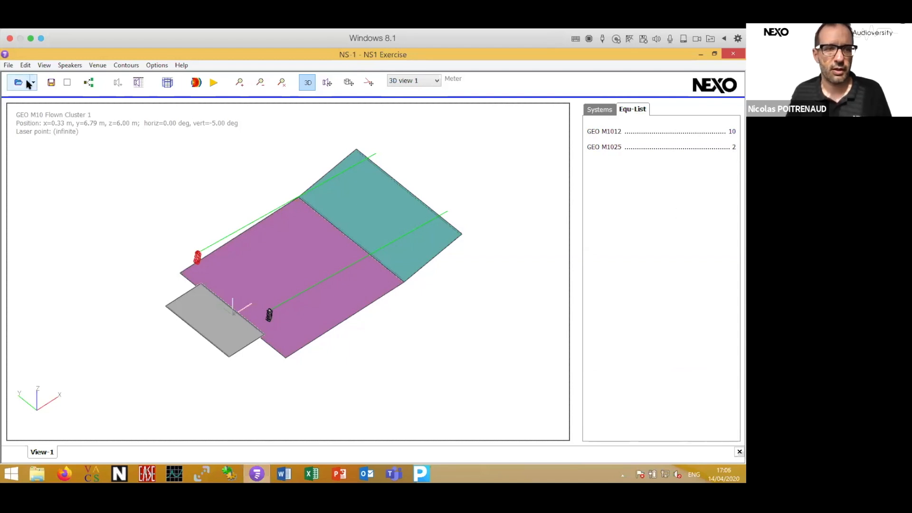
left_click(9, 66)
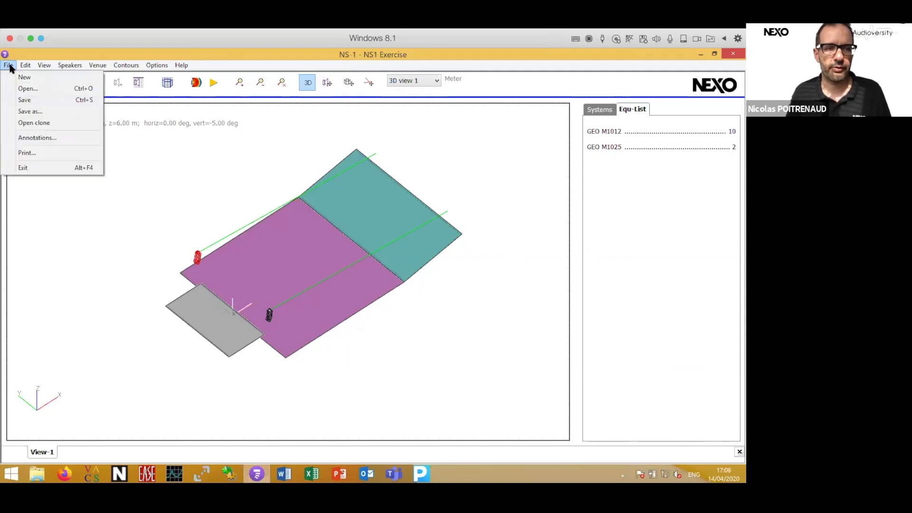
left_click(27, 153)
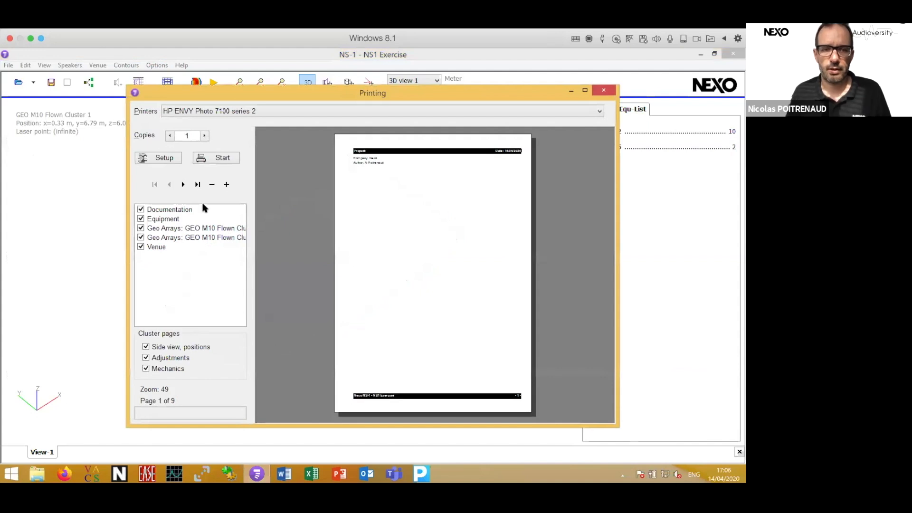
left_click(183, 184)
left_click(183, 185)
left_click(183, 185)
left_click(183, 185)
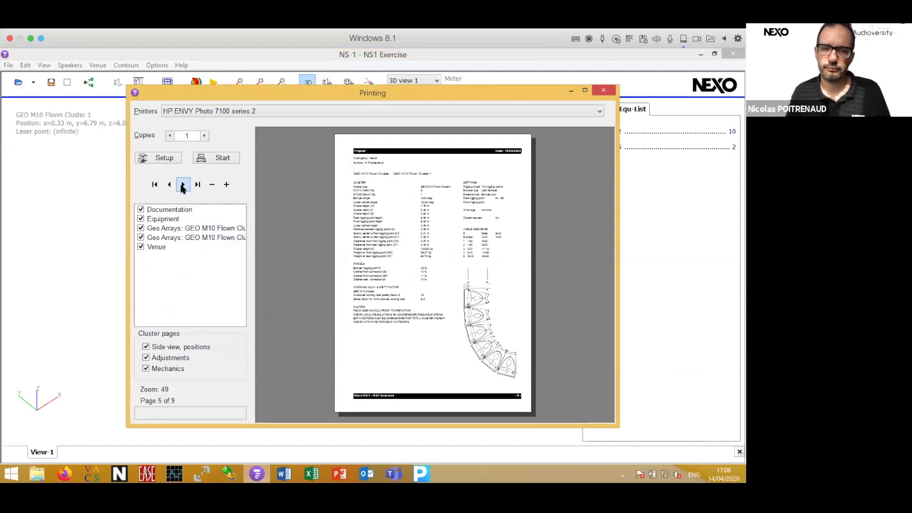
left_click(183, 185)
left_click(183, 185)
left_click(169, 185)
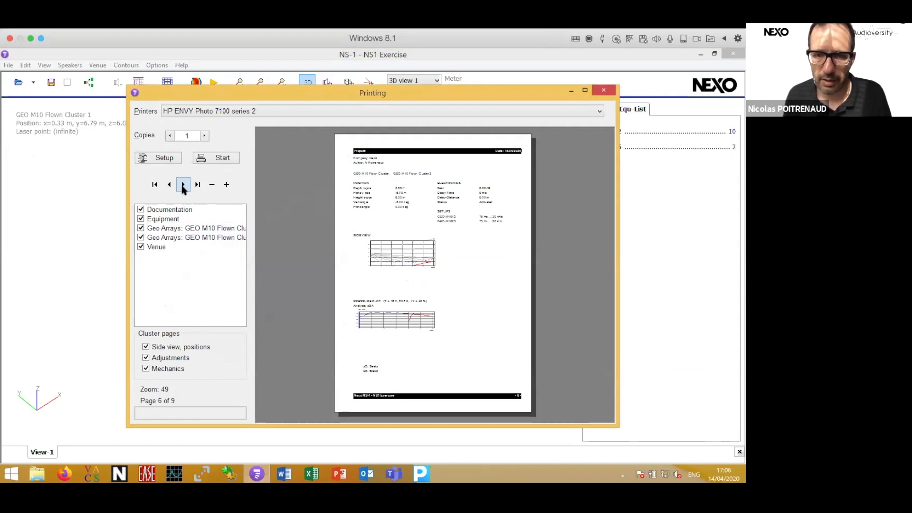
- Page through the remaining cluster and venue pages of the print preview, closing the preview after the last page
left_click(183, 184)
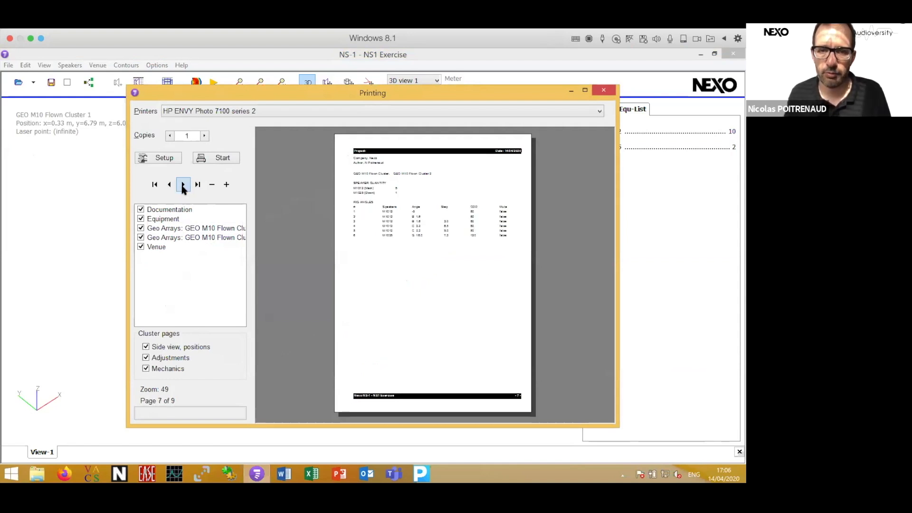
left_click(183, 185)
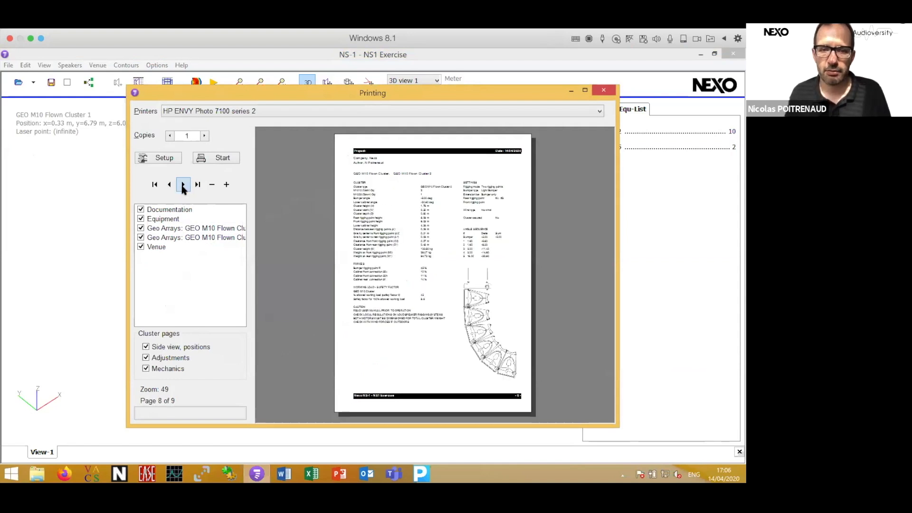
left_click(183, 185)
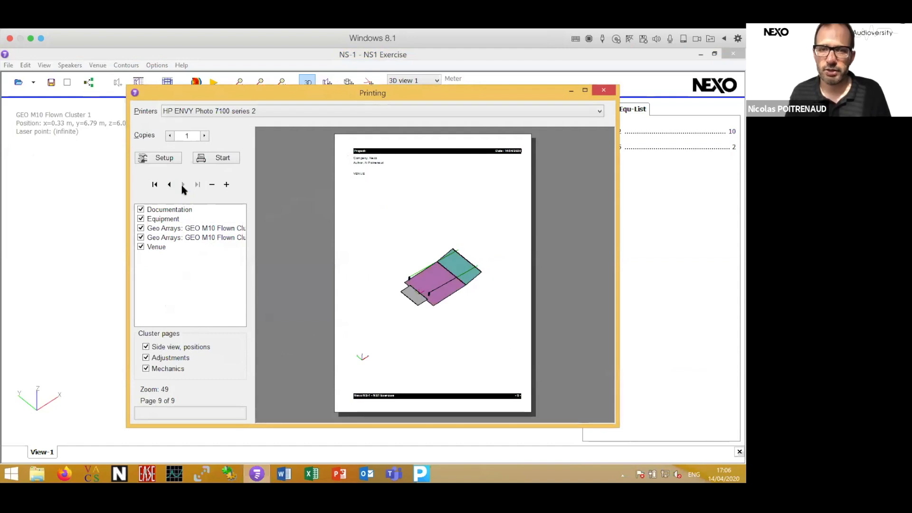
left_click(603, 90)
- Examine the speaker quantities, angles and pressure plot of GEO M10 Flown Cluster 1 in a maximized window, then cancel
left_click_drag(380, 254, 327, 241)
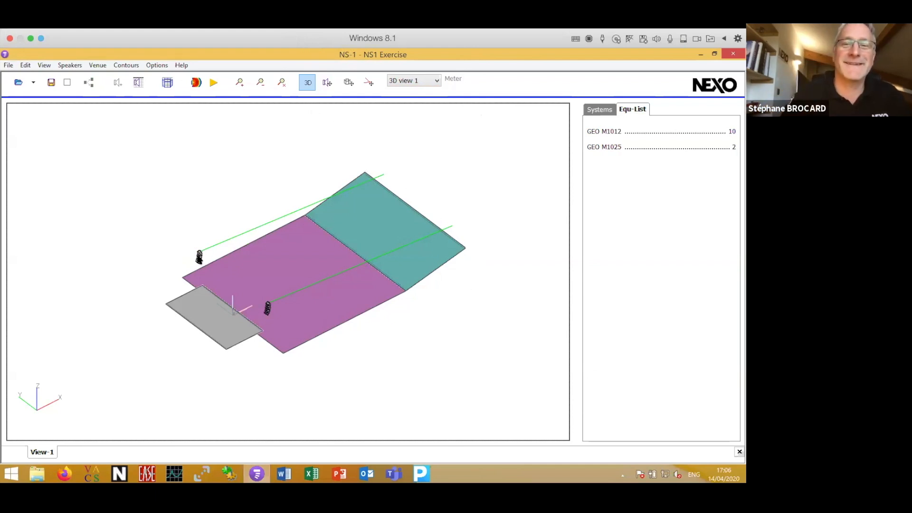
double_click(199, 259)
left_click(121, 401)
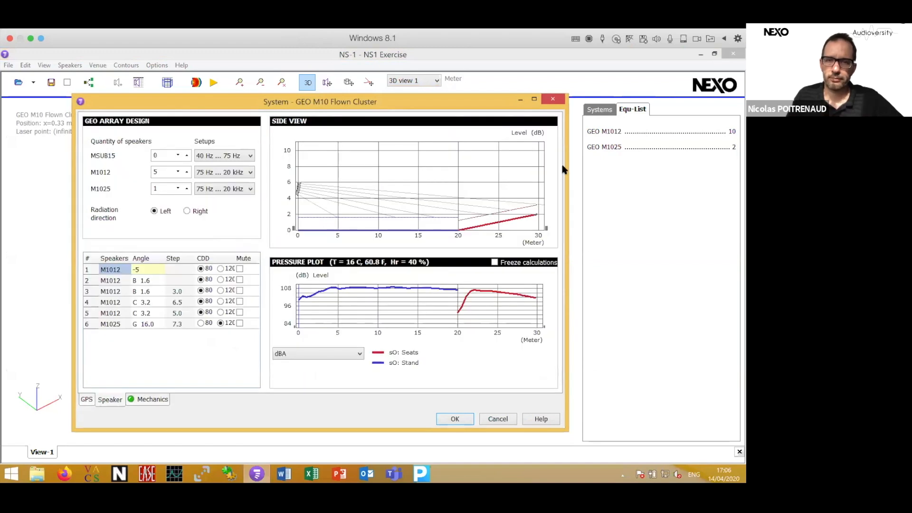
left_click(534, 98)
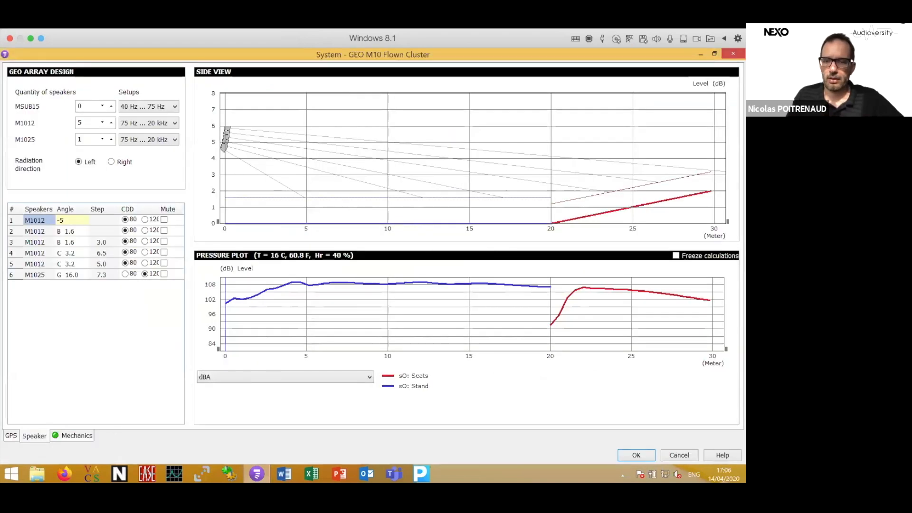
left_click(685, 455)
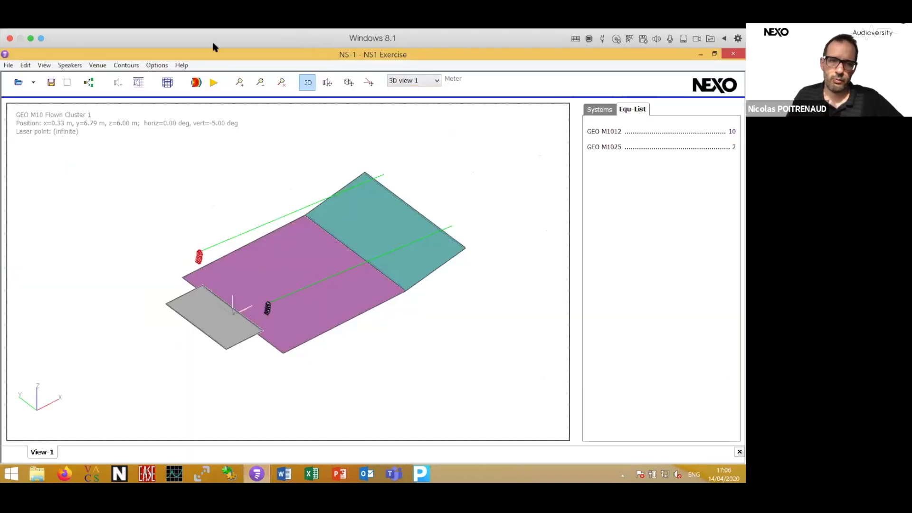
- Compute the direct-sound dB A venue contours with SPL Max set to 130 dB and view the mapping in 3D
left_click(197, 82)
left_click_drag(364, 119, 326, 61)
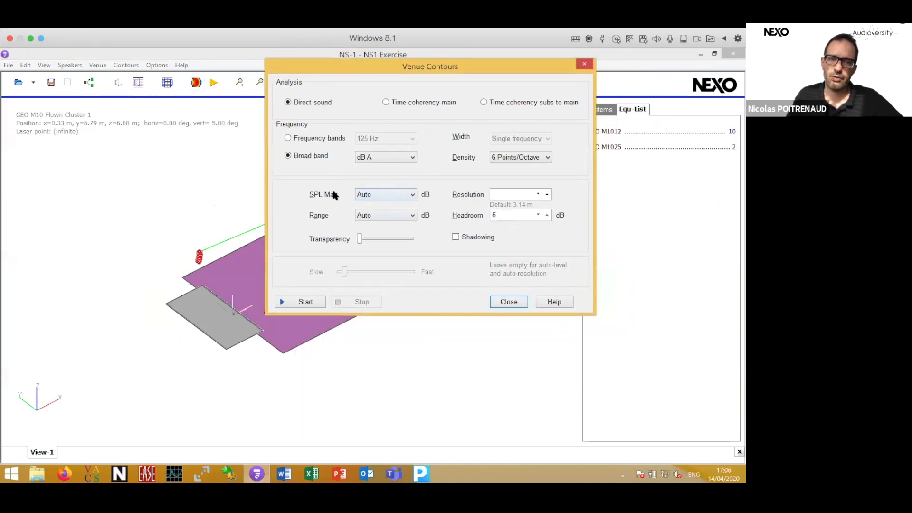
left_click_drag(492, 66, 350, 184)
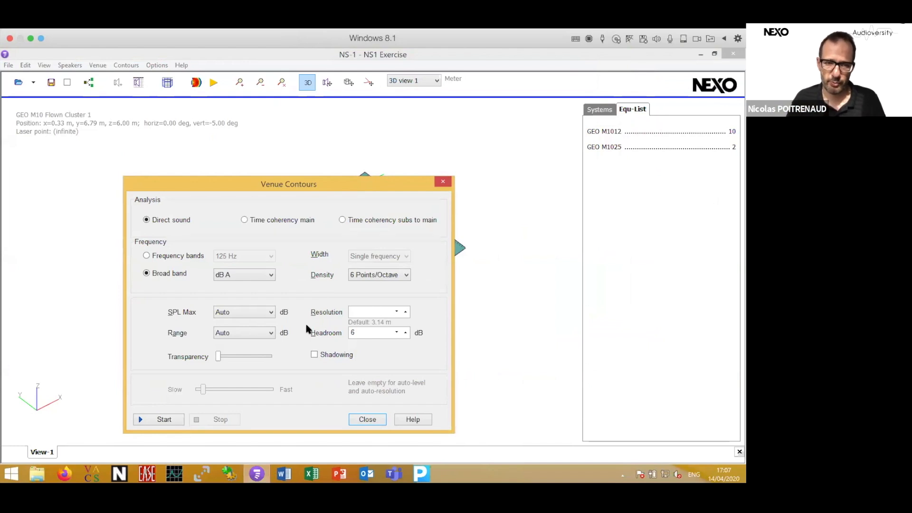
left_click(245, 312)
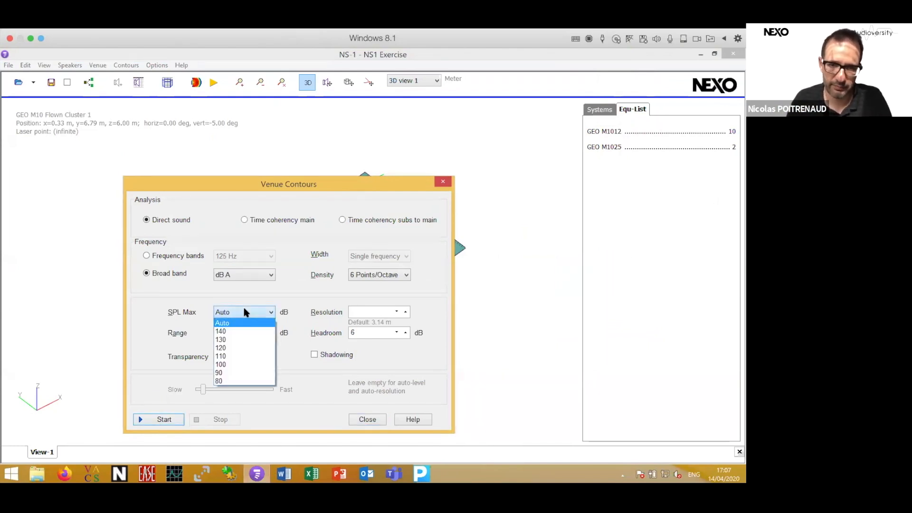
left_click(233, 340)
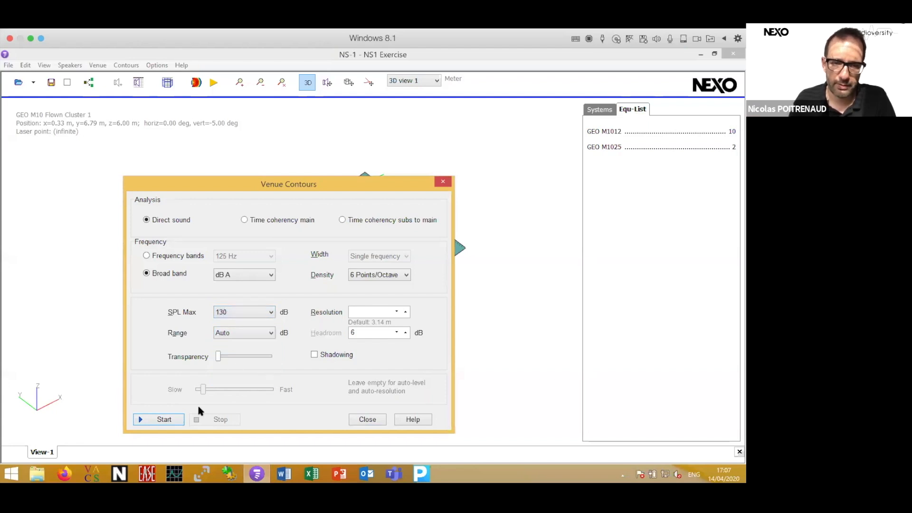
left_click(166, 419)
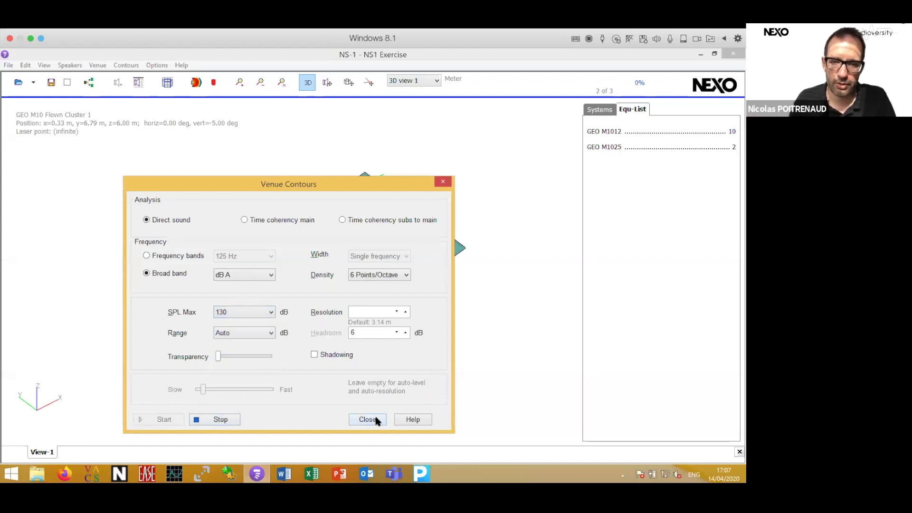
left_click(375, 421)
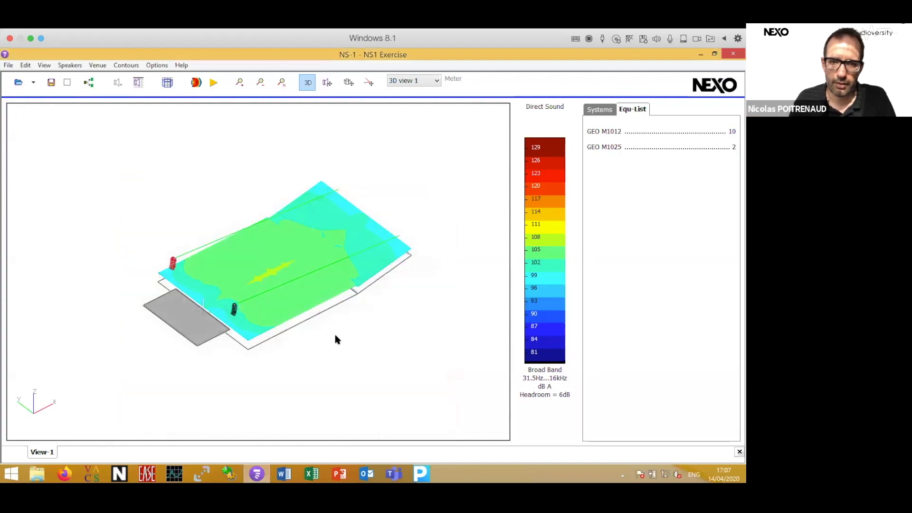
left_click_drag(336, 339, 358, 349)
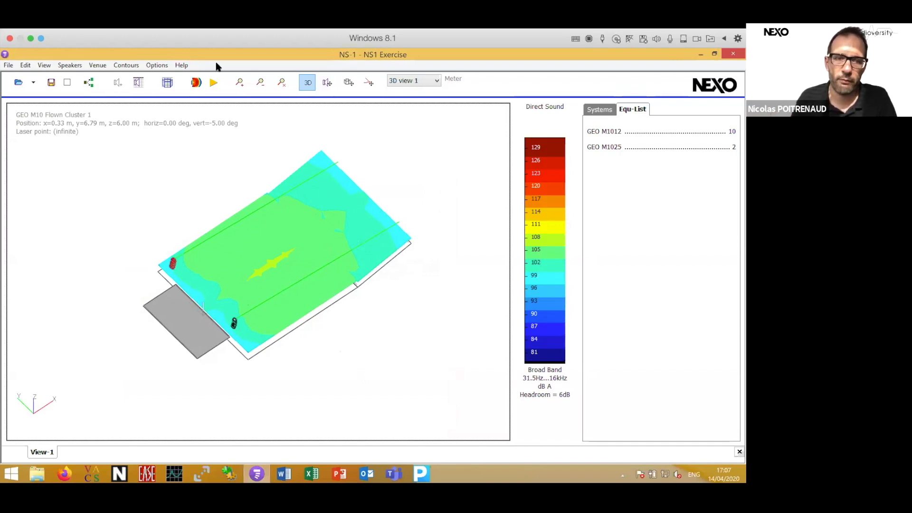
- Recompute the venue contours with SPL Max set to 120 dB, keeping the mapping in view
left_click(195, 82)
left_click(271, 312)
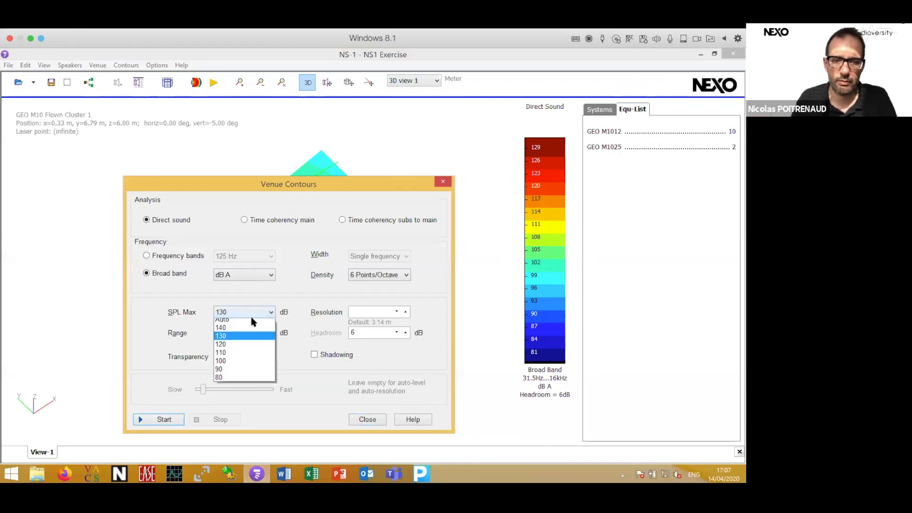
left_click(241, 337)
left_click(237, 312)
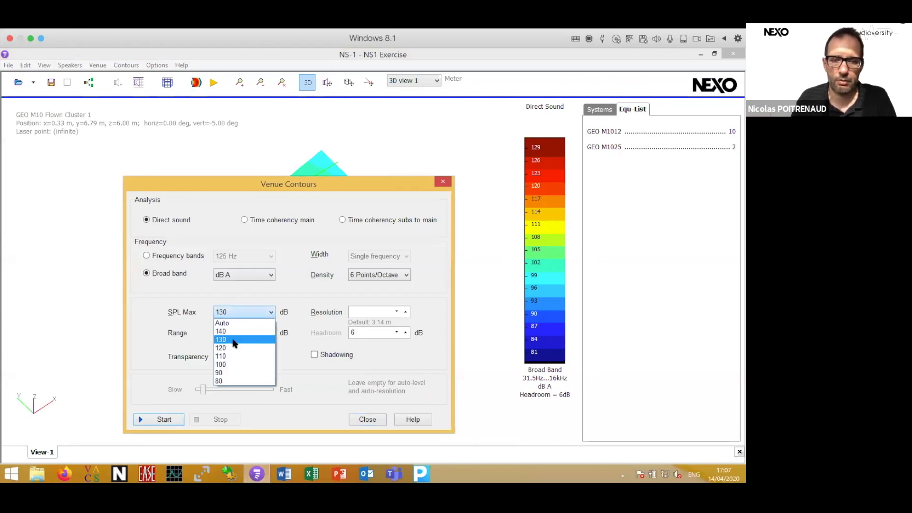
left_click(237, 350)
left_click(180, 418)
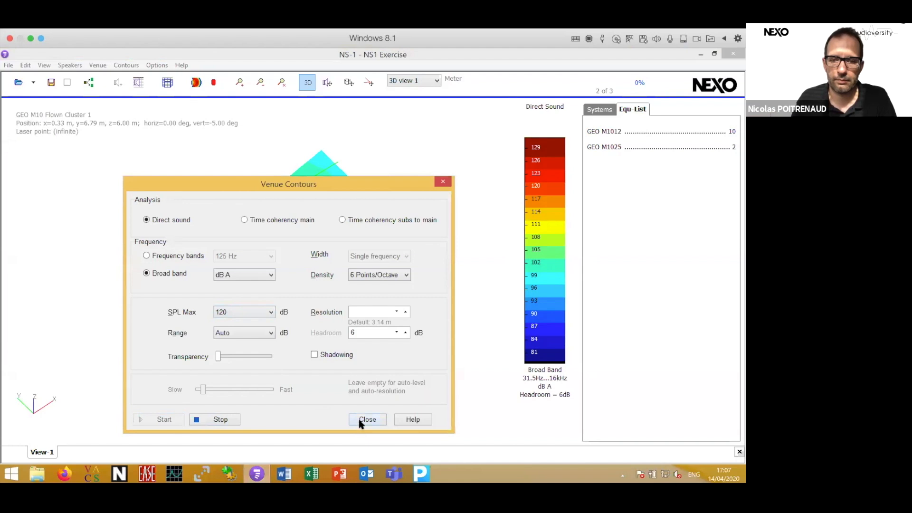
left_click_drag(372, 186, 612, 81)
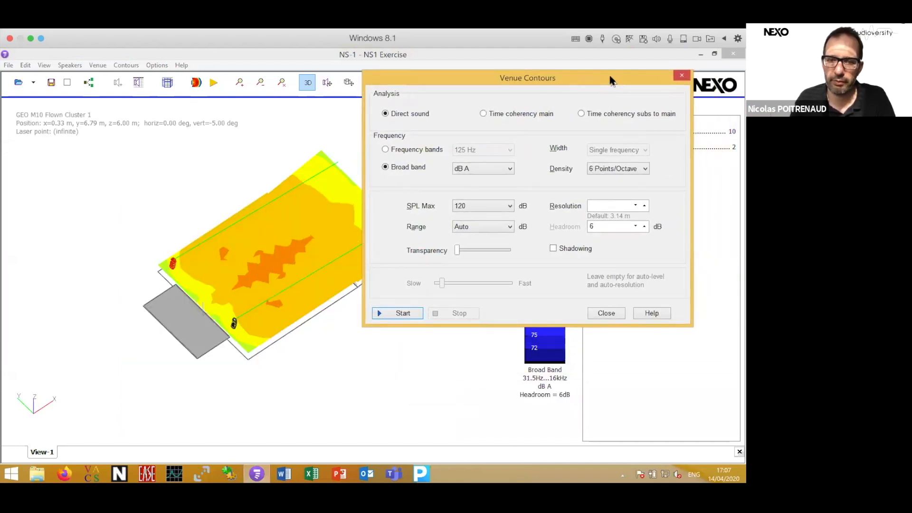
- Set the contour Range to 20 dB, recalculate, and inspect the mapping and its colour scale
left_click(464, 231)
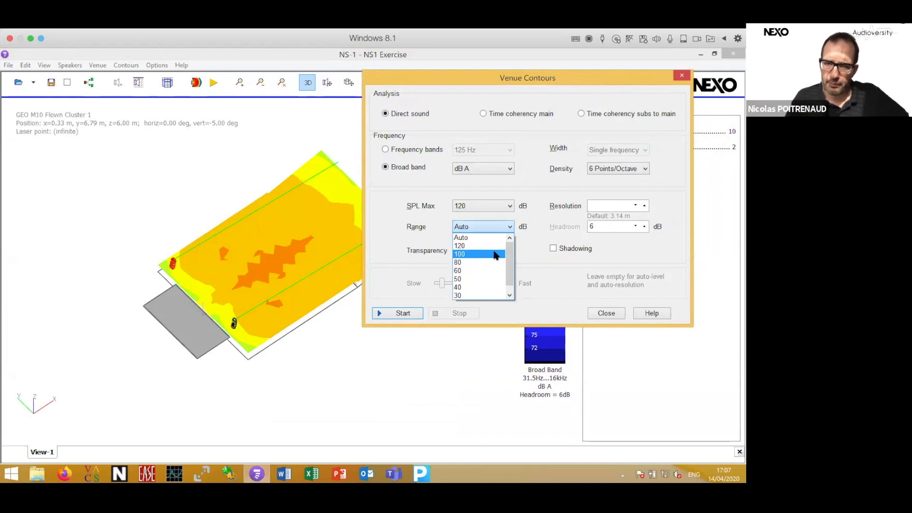
left_click_drag(507, 258, 508, 285)
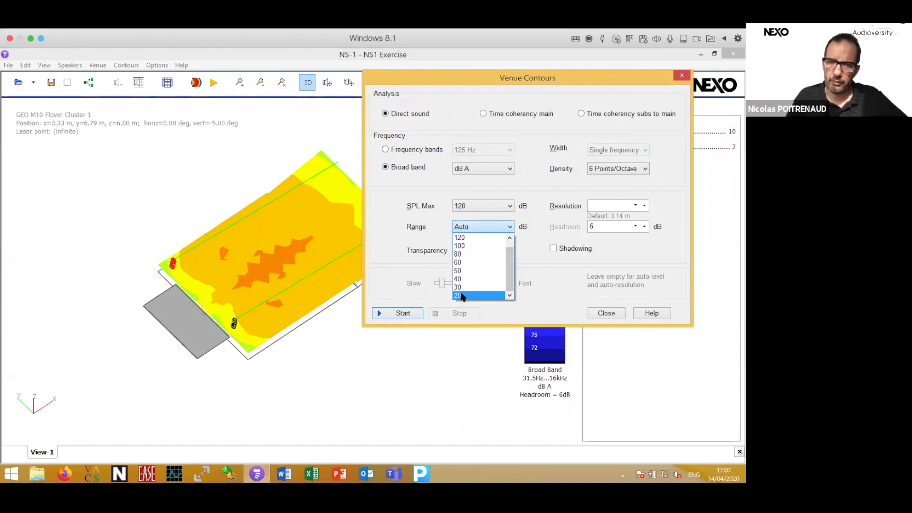
left_click(464, 293)
left_click(414, 313)
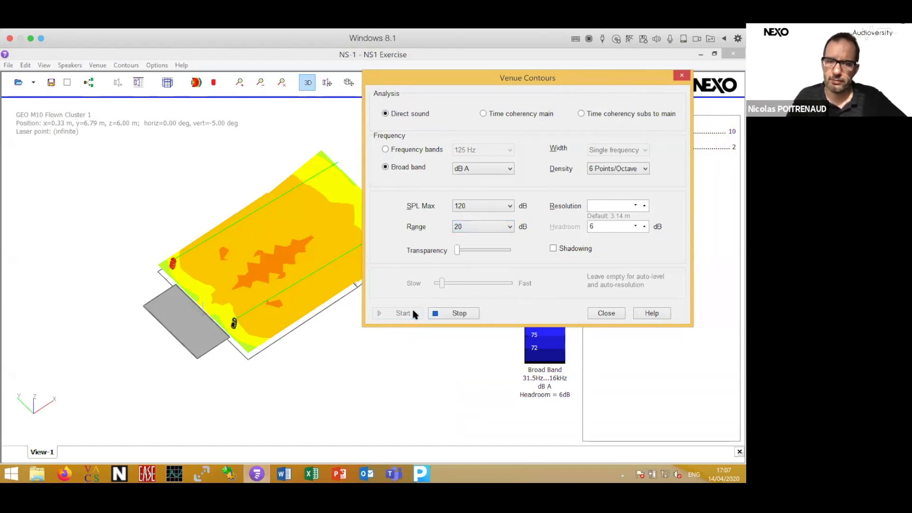
left_click_drag(469, 77, 140, 56)
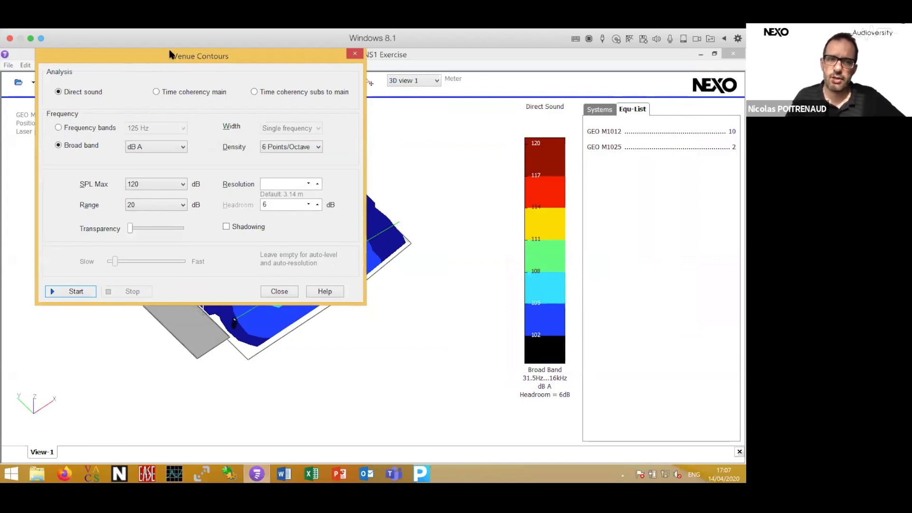
left_click_drag(171, 56, 241, 98)
left_click_drag(327, 98, 559, 134)
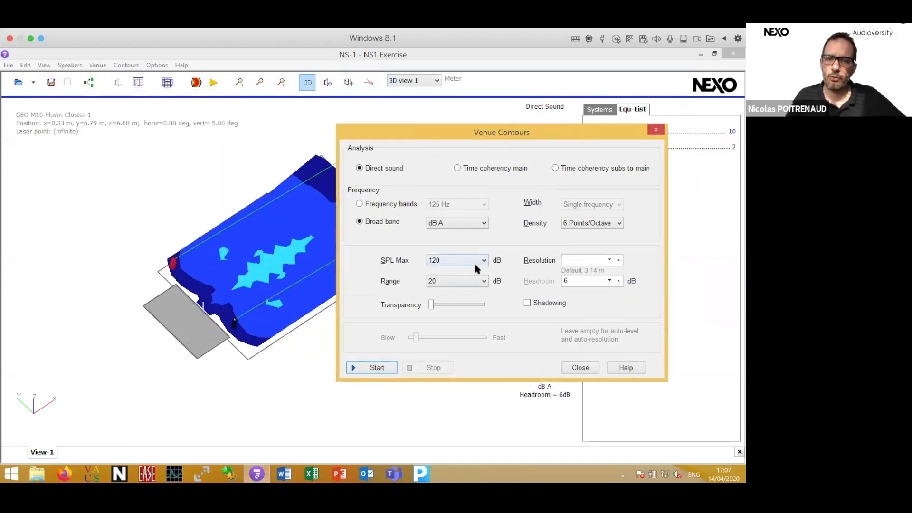
- Set SPL Max to Auto and recalculate the contours, moving the settings window off the mapping
left_click(476, 264)
left_click(442, 272)
left_click(375, 367)
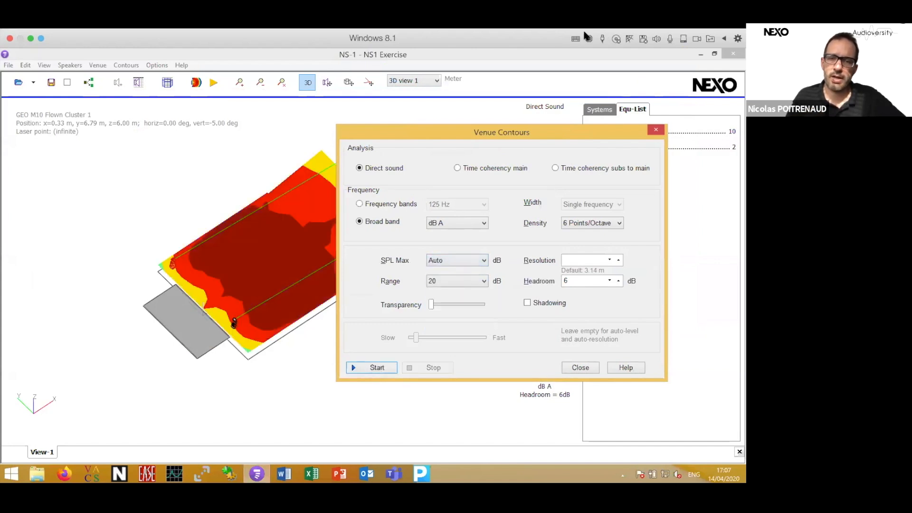
left_click_drag(446, 135, 508, 145)
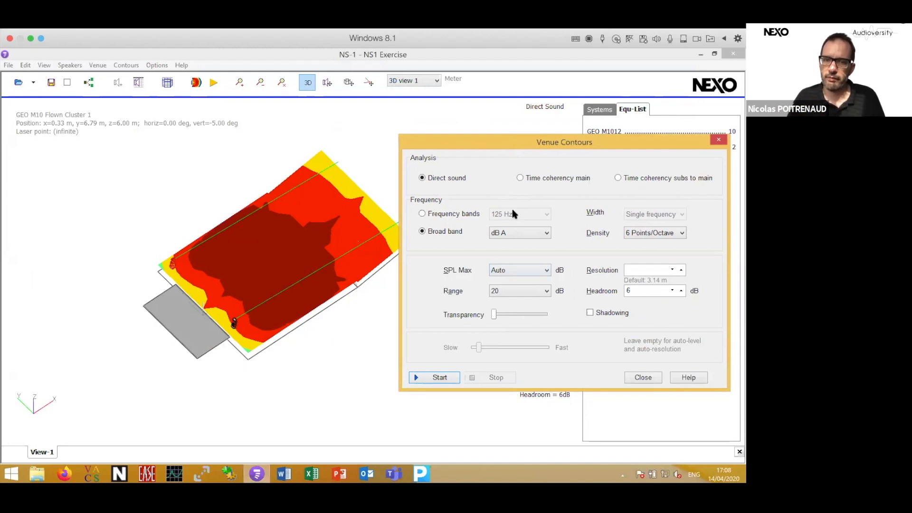
- Set the contour Range to Auto, recalculate the mapping and close the Venue Contours settings
left_click_drag(485, 143, 266, 106)
left_click(329, 255)
left_click(328, 266)
left_click(292, 265)
left_click(223, 342)
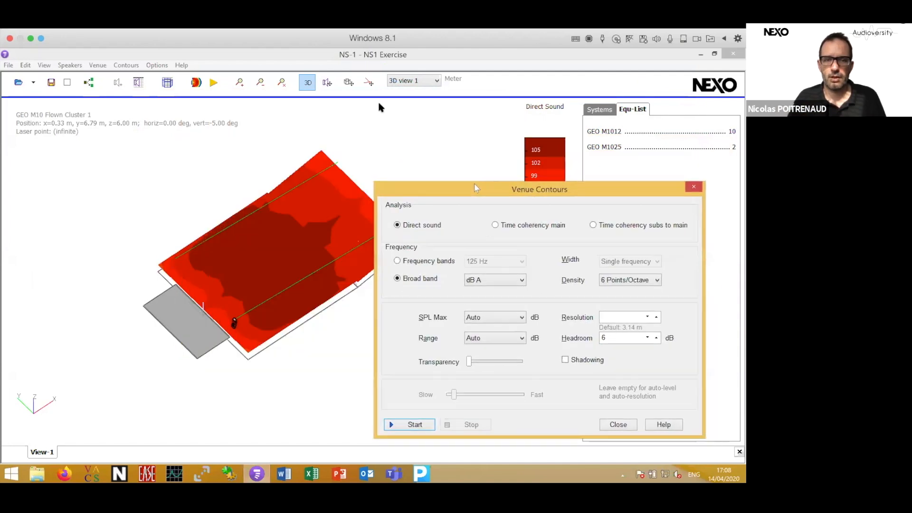
left_click_drag(380, 106, 299, 104)
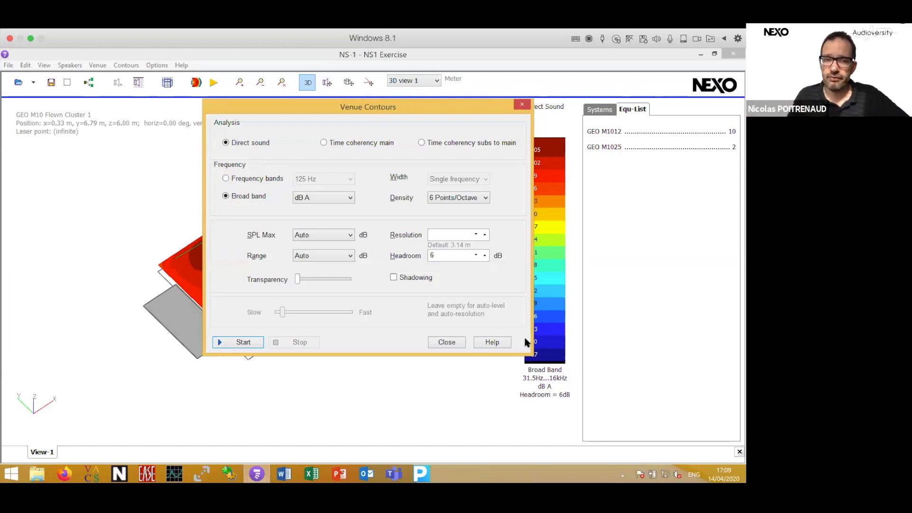
left_click(446, 342)
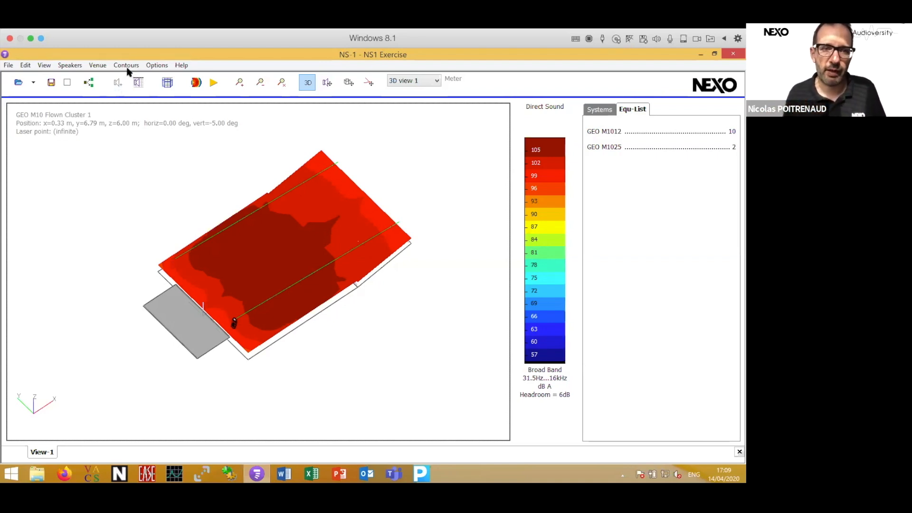
- Examine the SPL histogram of the recalculated mapping, moving the marker to about 103 dB, 106 dB and 100 dB
left_click(103, 66)
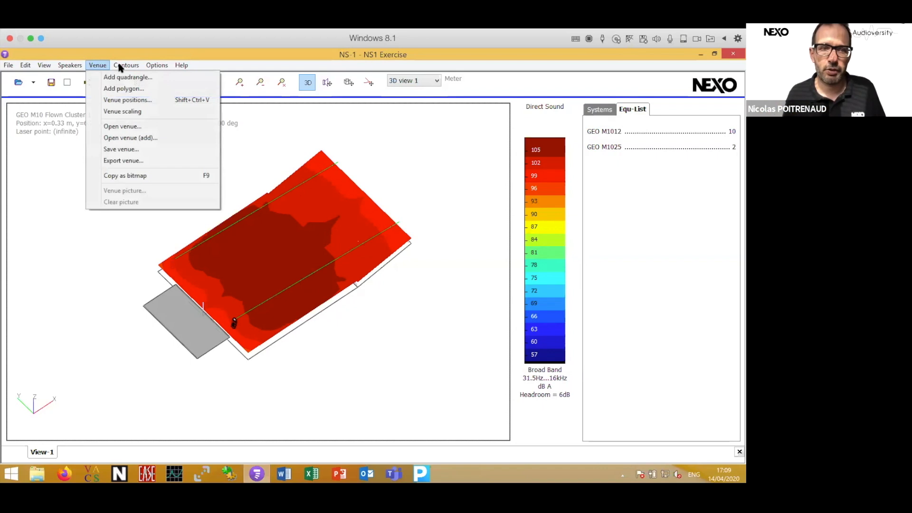
mouse_move(126, 65)
left_click(143, 138)
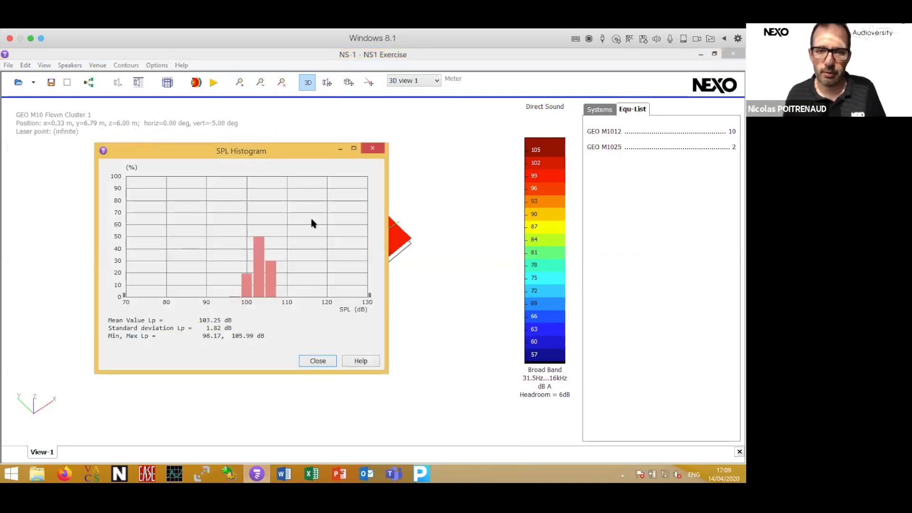
left_click_drag(280, 147, 481, 145)
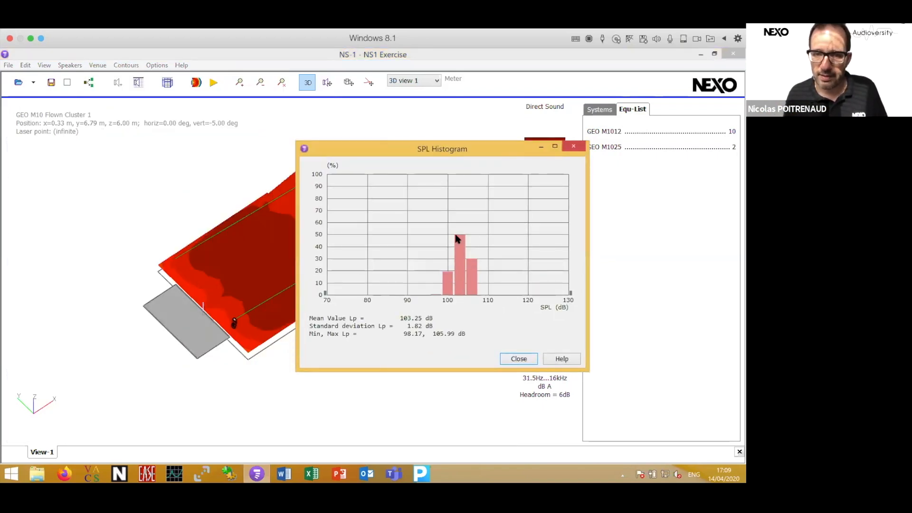
left_click_drag(322, 293, 460, 287)
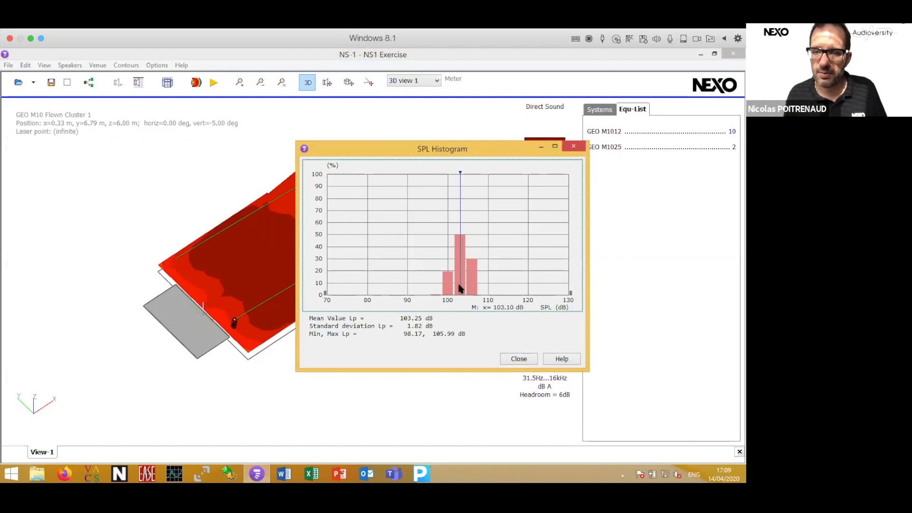
left_click_drag(466, 287, 473, 287)
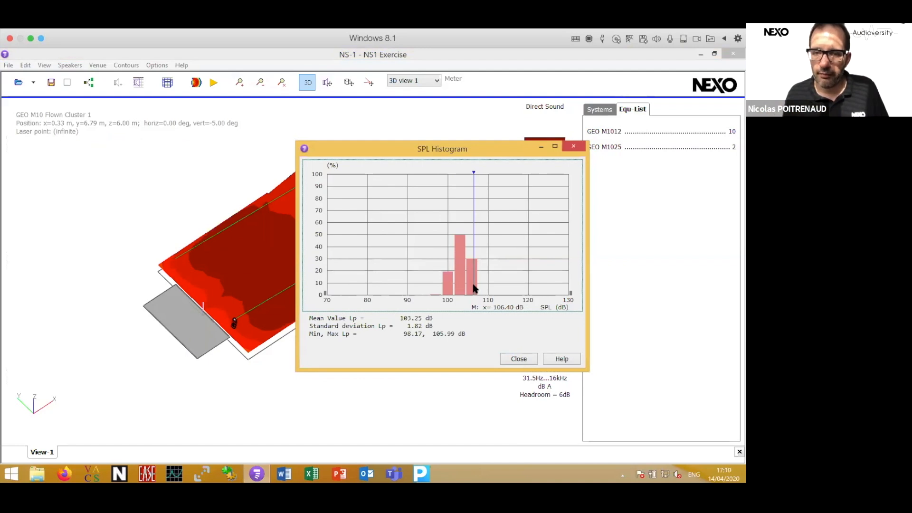
left_click_drag(474, 287, 449, 290)
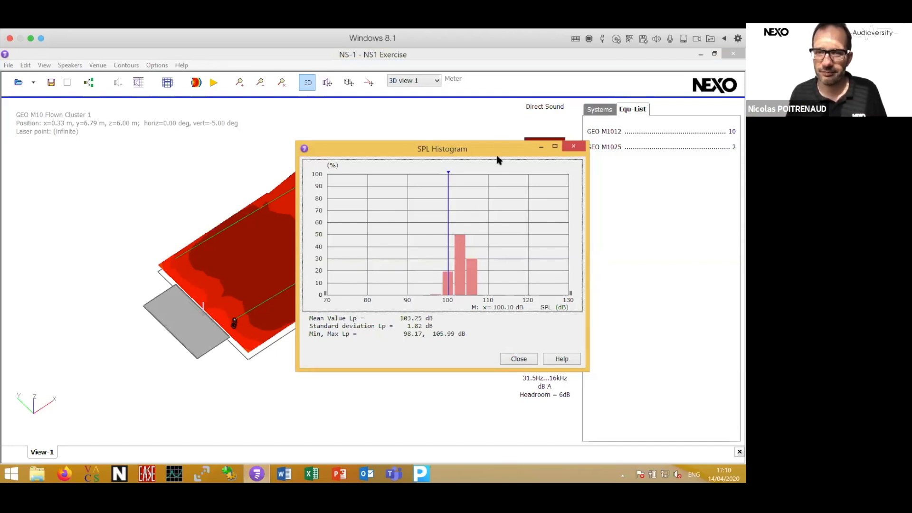
left_click_drag(498, 149, 390, 130)
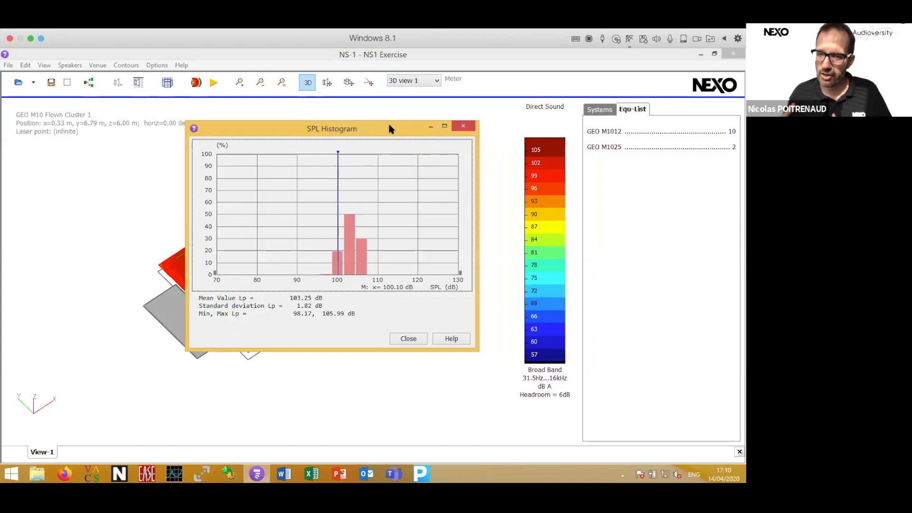
- Close the SPL histogram, clear the contour data and delete the GEO M10 cluster nearest the viewer, leaving only the far one
left_click(416, 340)
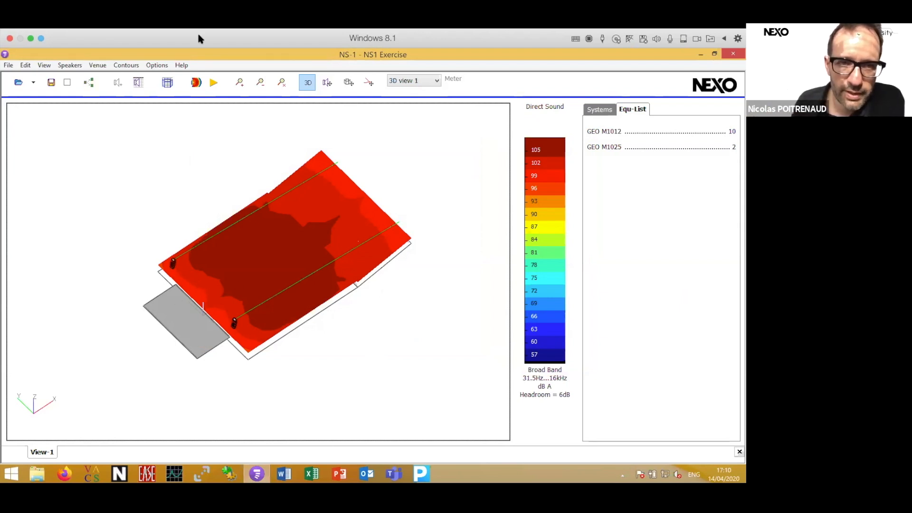
left_click(136, 67)
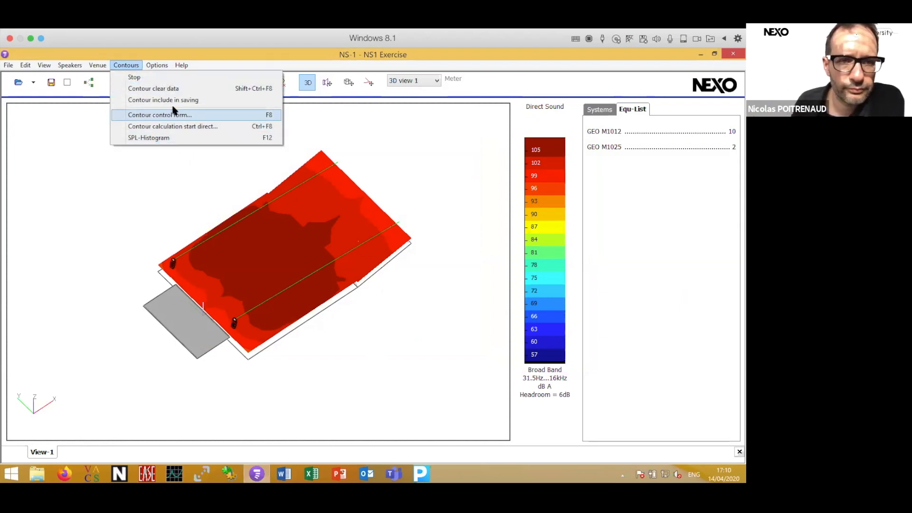
left_click(161, 89)
left_click(268, 326)
key("Delete")
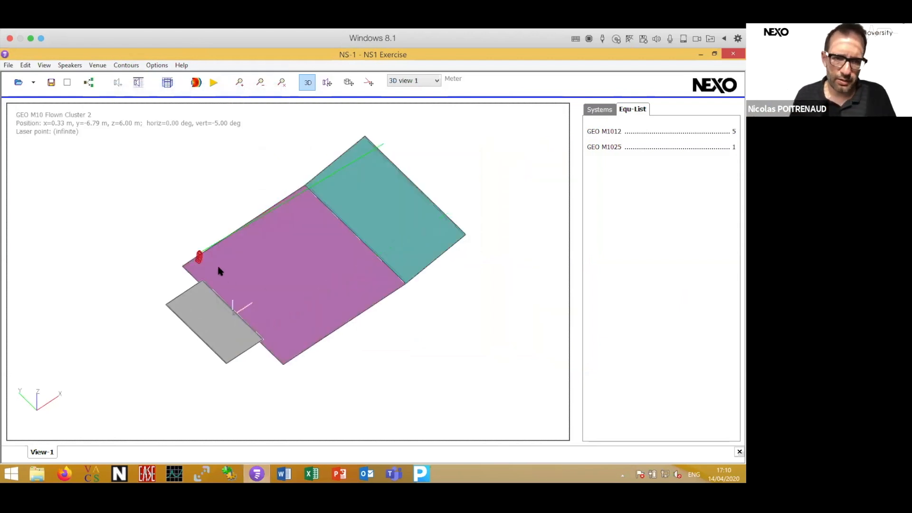
- Duplicate the remaining GEO M10 cluster flipped across Y, examine the copy from above and delete it
left_click(88, 82)
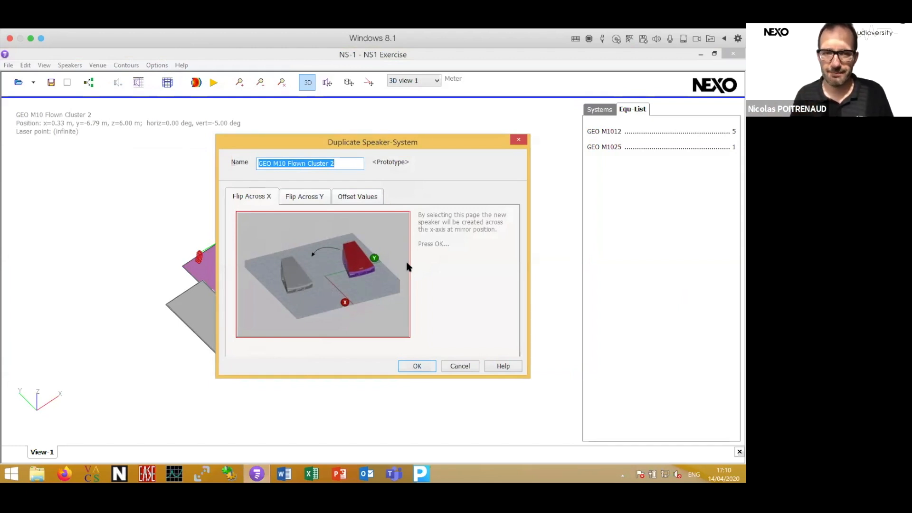
left_click(305, 199)
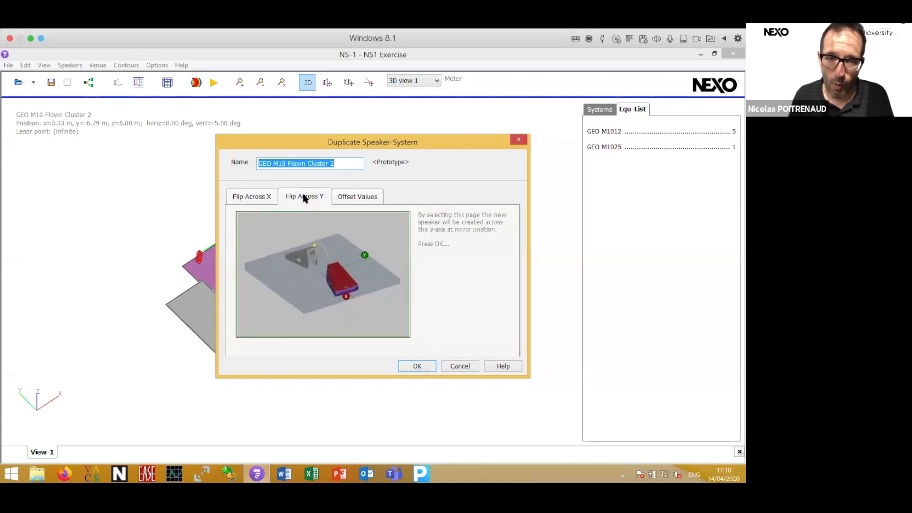
left_click(418, 366)
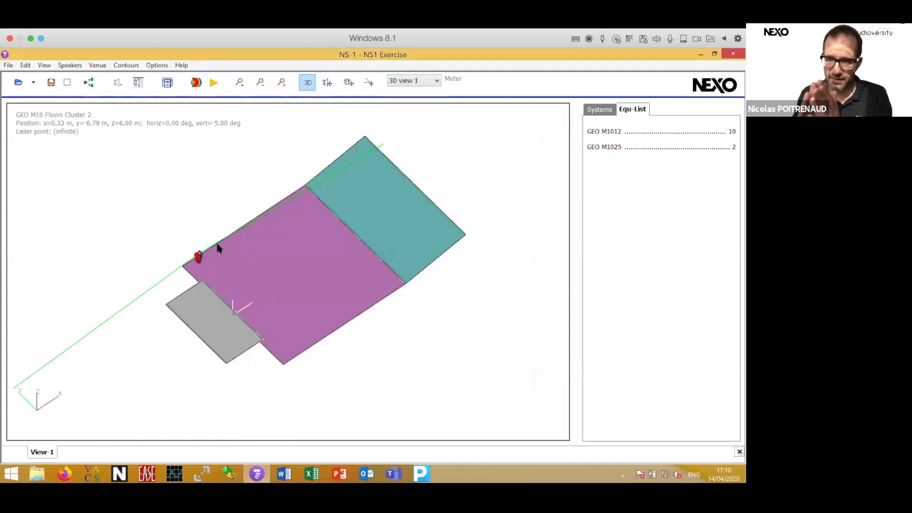
left_click_drag(221, 262, 176, 318)
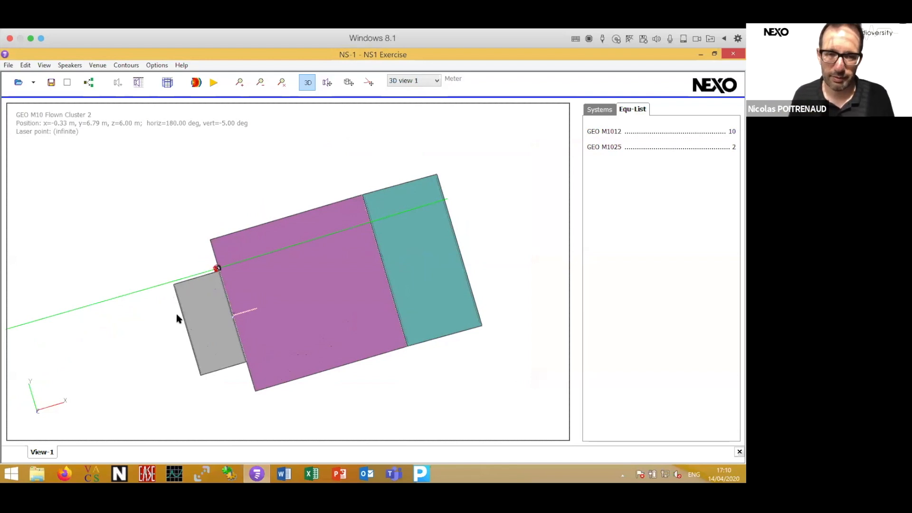
key("Delete")
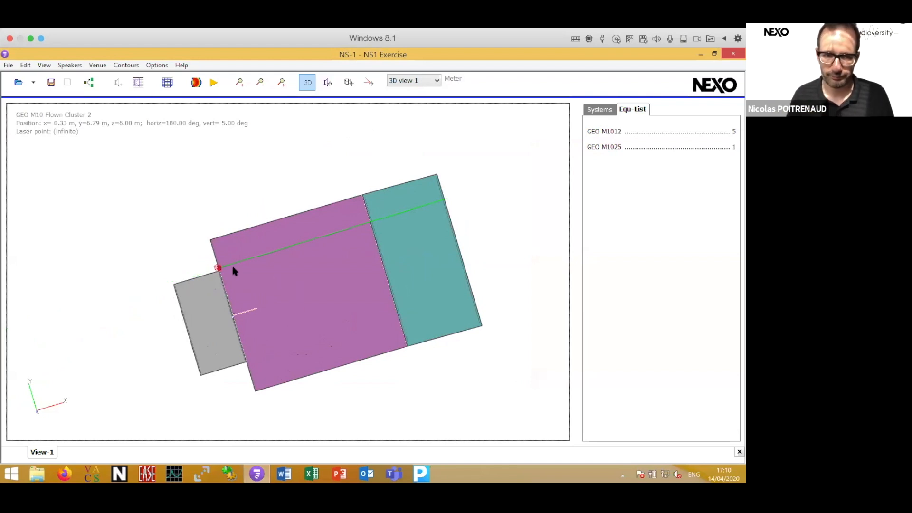
- Duplicate the remaining GEO M10 cluster flipped across X to restore the left-right pair
left_click(89, 83)
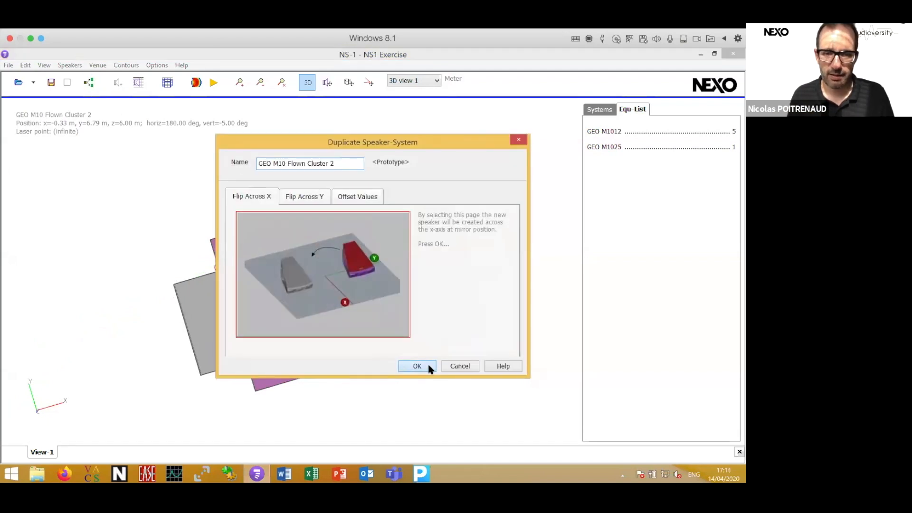
left_click(417, 367)
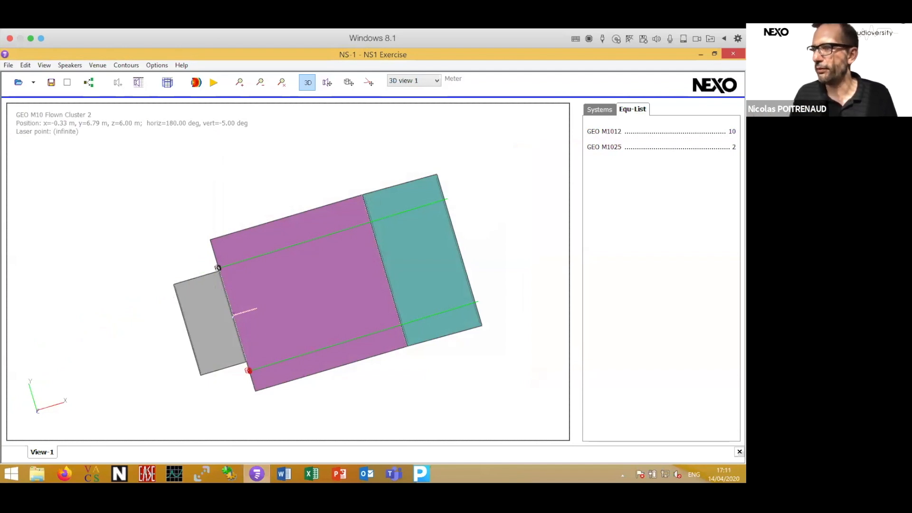
left_click_drag(343, 333, 275, 316)
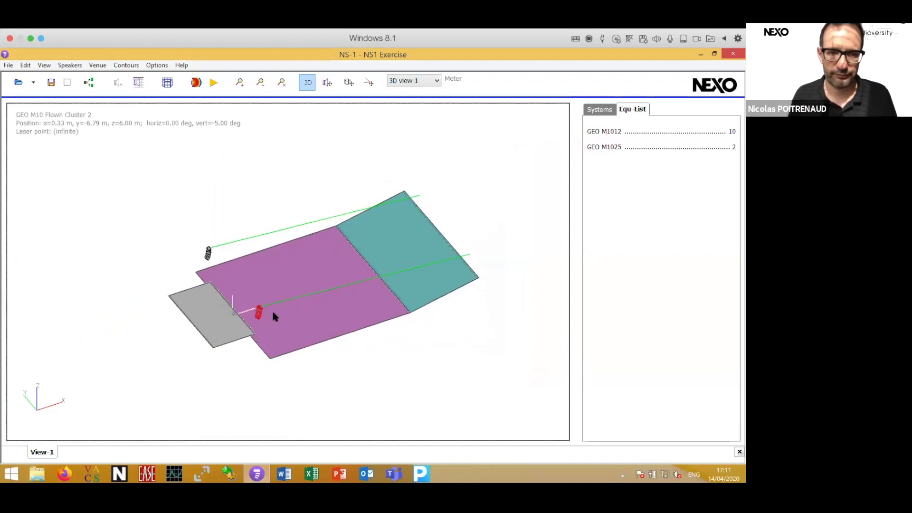
- Change the Stage plane's audience type from no audience to Surface
right_click(212, 326)
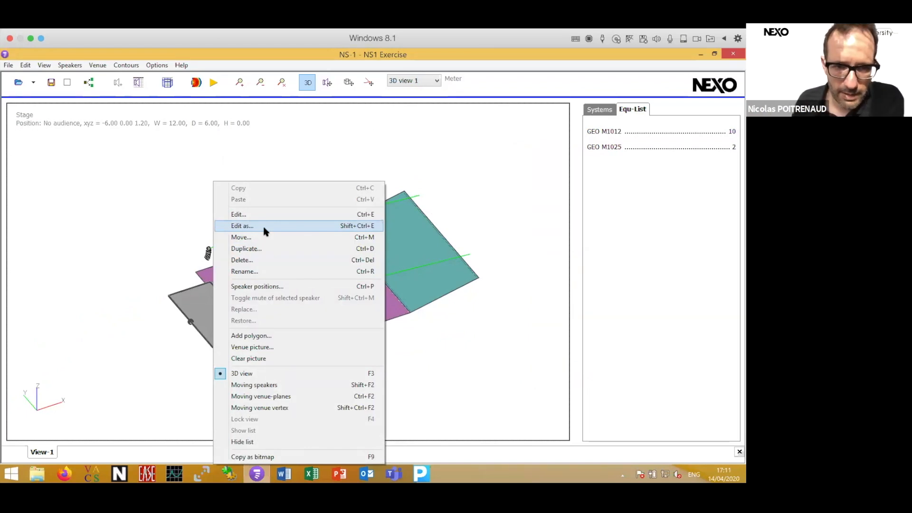
left_click(110, 189)
double_click(207, 309)
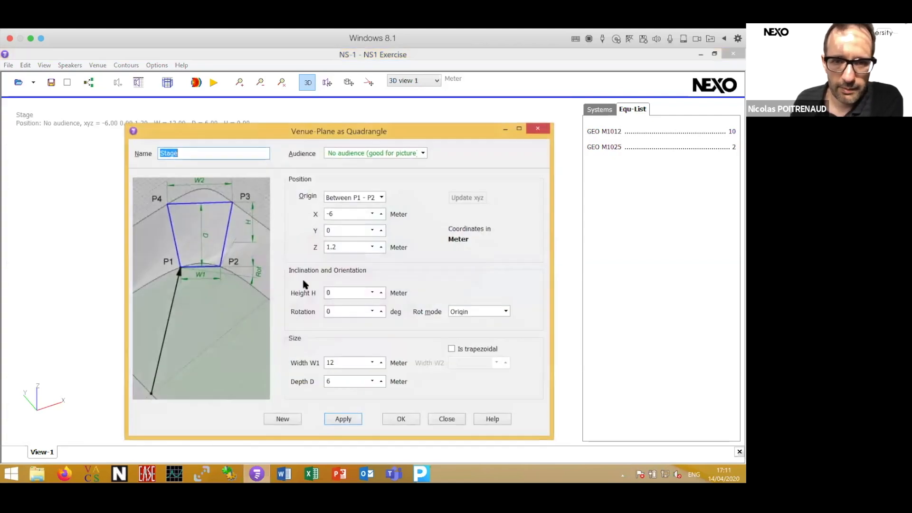
left_click(365, 153)
left_click(361, 172)
left_click(343, 420)
left_click(401, 419)
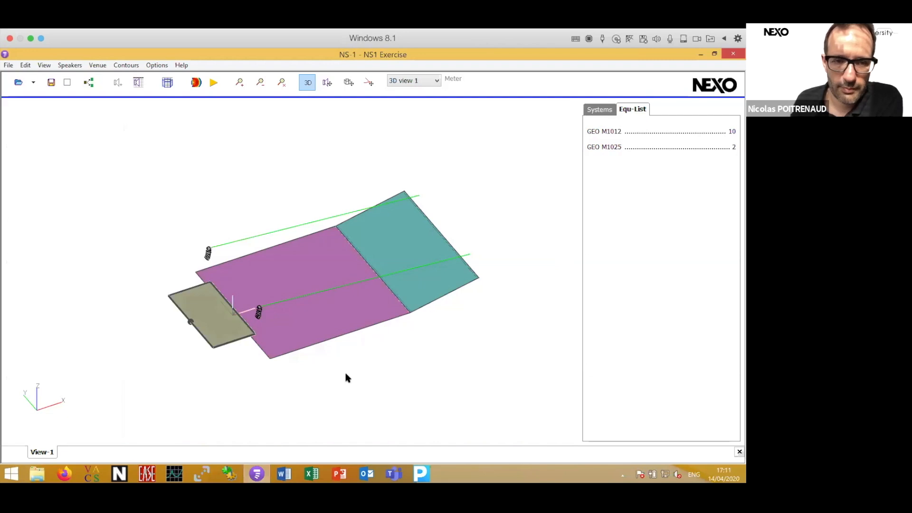
- Calculate the direct sound contours with the broad band weighting set to dB MIF (2-8kHz) and inspect the level on stage
left_click(196, 82)
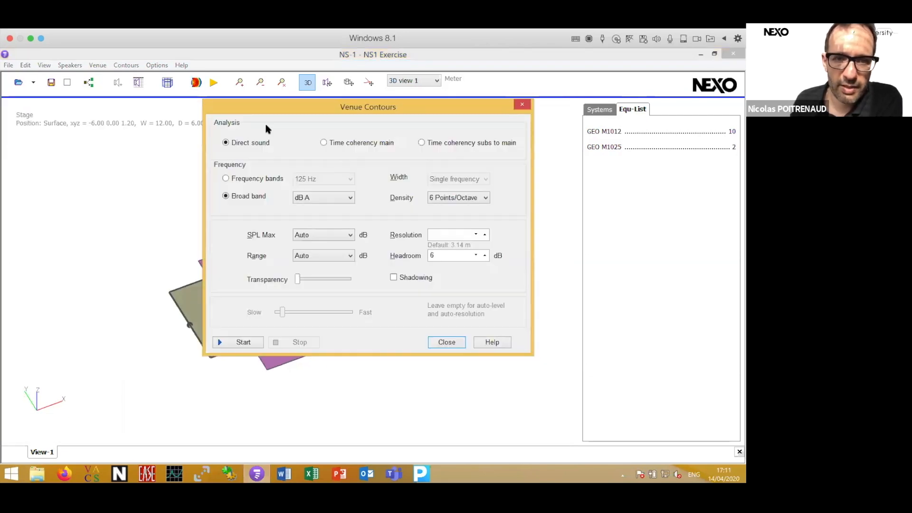
left_click(310, 197)
left_click(314, 241)
left_click(256, 346)
left_click(446, 342)
left_click_drag(307, 376, 318, 394)
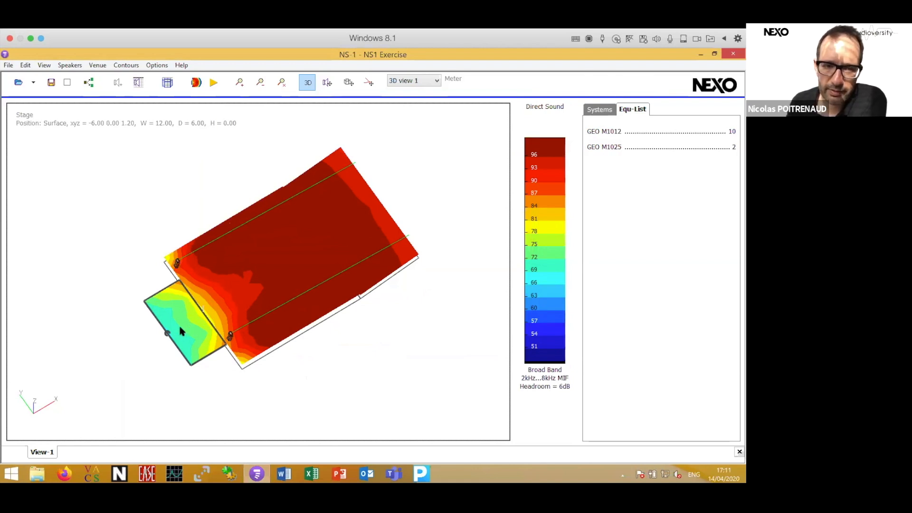
left_click_drag(181, 325, 180, 319)
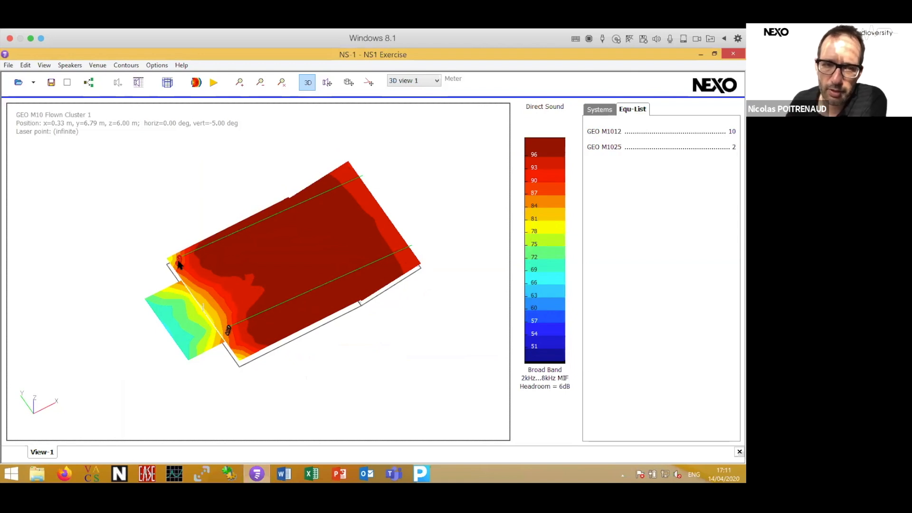
- Recalculate the contours with dB A weighting and move the settings window off the mapping to compare the stage levels
left_click(196, 82)
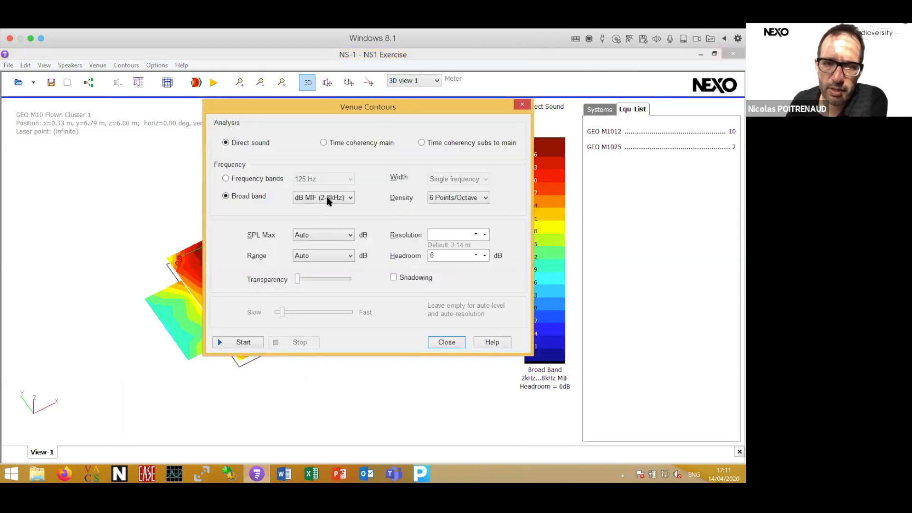
left_click(326, 198)
left_click(243, 342)
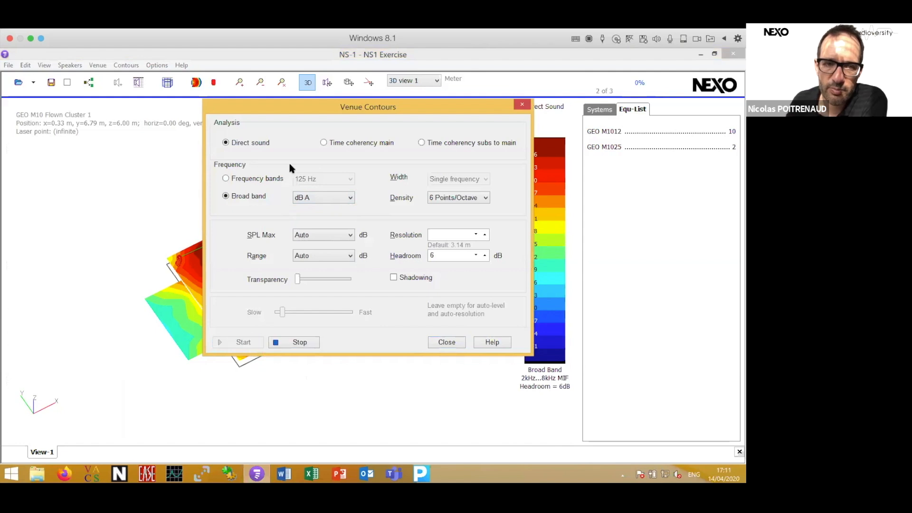
left_click_drag(284, 108, 422, 98)
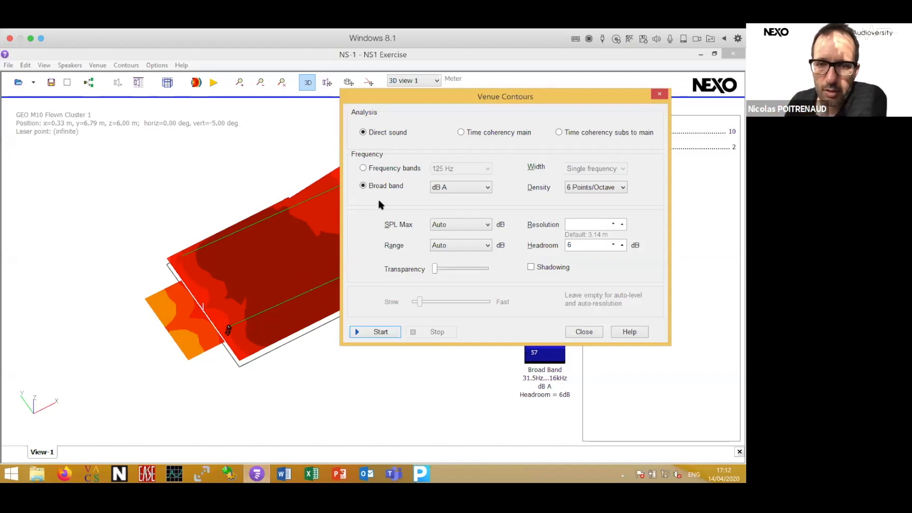
- Set the broad band weighting back to dB MIF (2-8kHz), recalculate the contours and close the Venue Contours settings
left_click(435, 189)
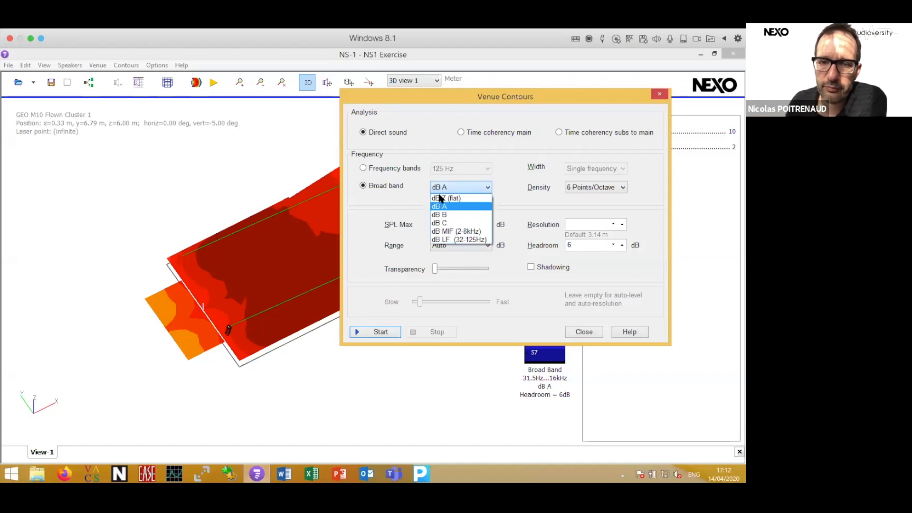
left_click(456, 232)
left_click(375, 332)
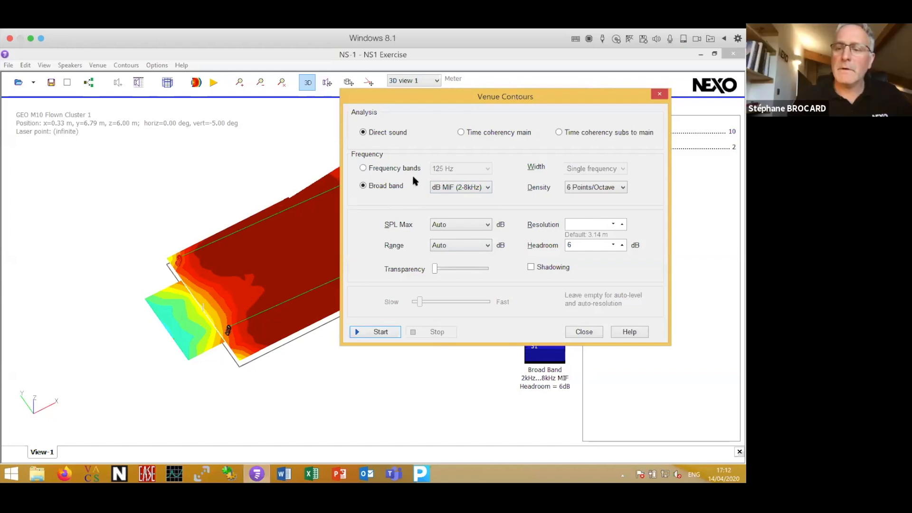
left_click_drag(534, 98, 338, 128)
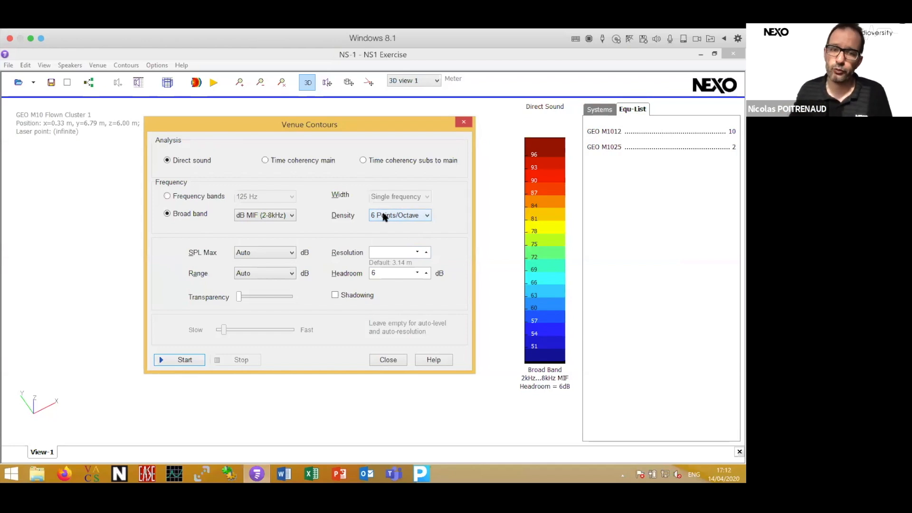
left_click(396, 360)
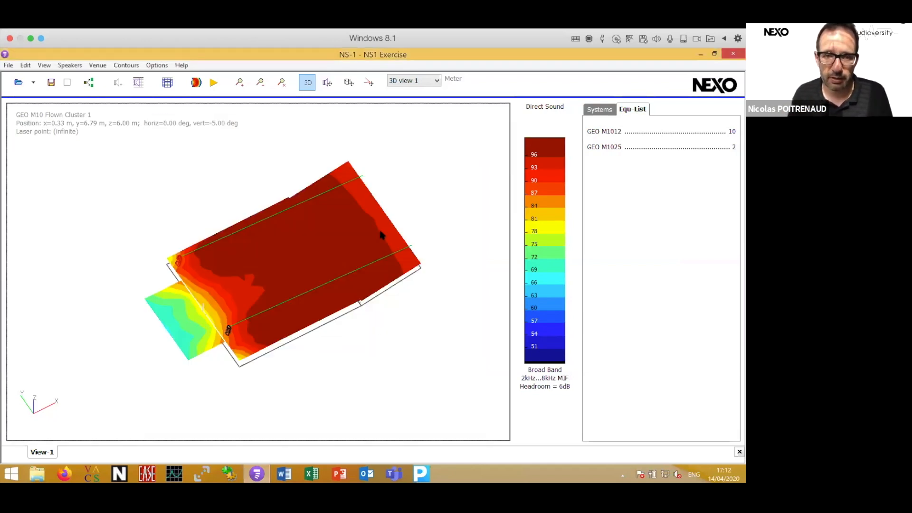
- Clear the contour data and duplicate the Seats plane as V4 with a dZ offset of 3 m to form a balcony
left_click(126, 65)
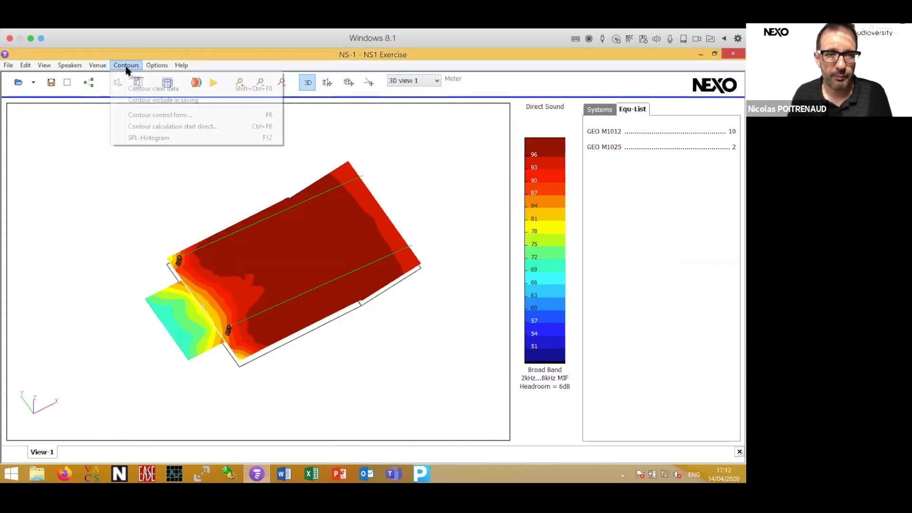
left_click(143, 88)
left_click(426, 222)
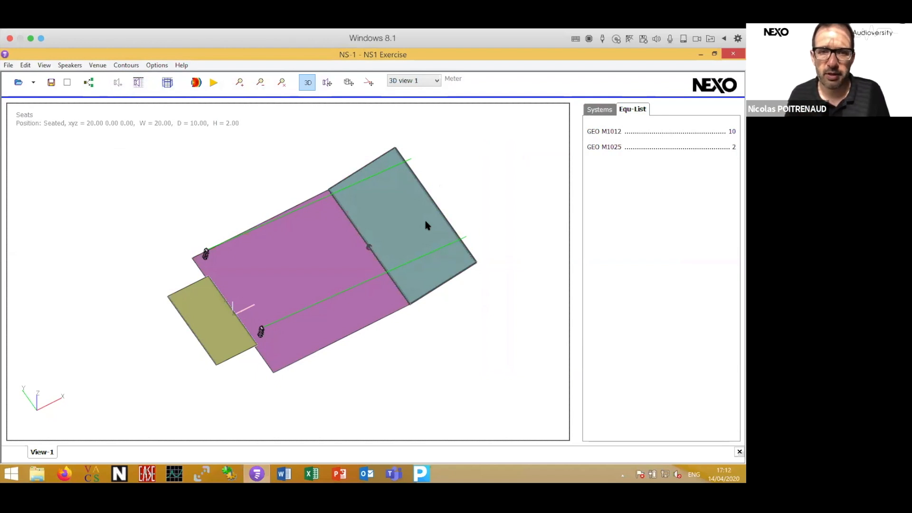
left_click(90, 83)
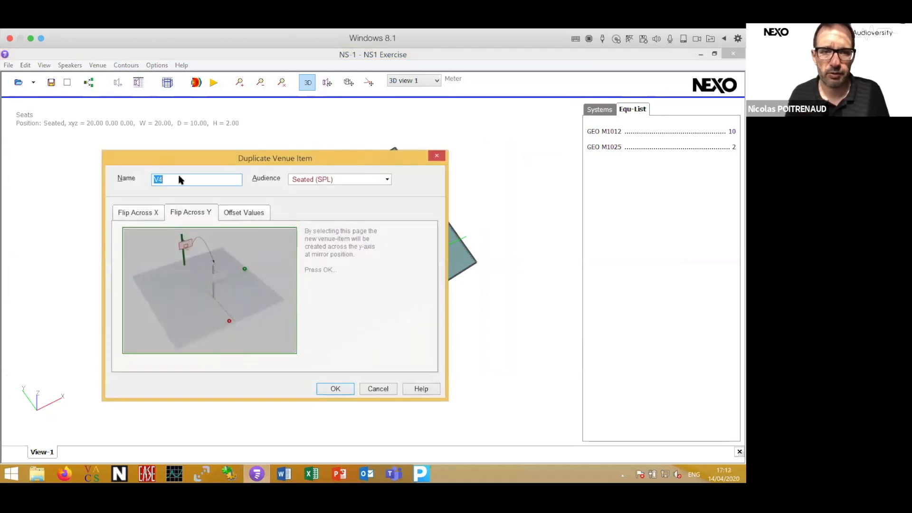
left_click(242, 213)
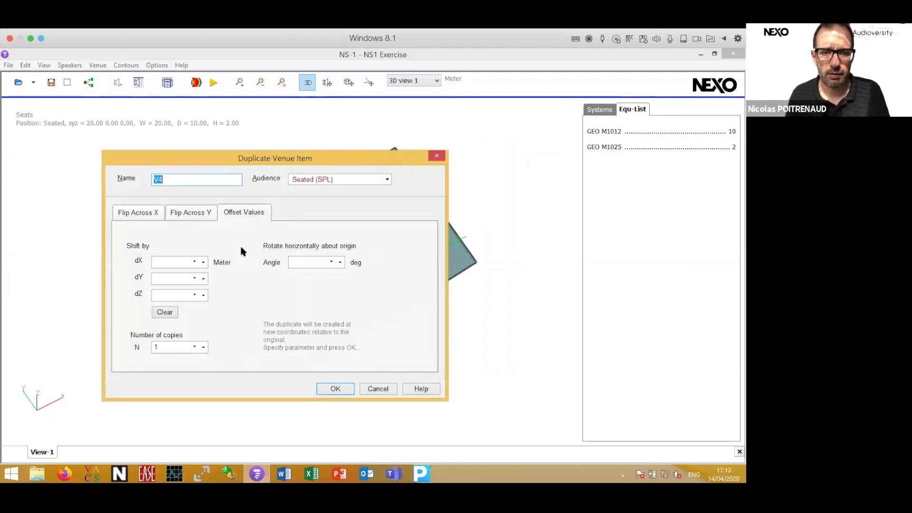
left_click(158, 294)
type("3")
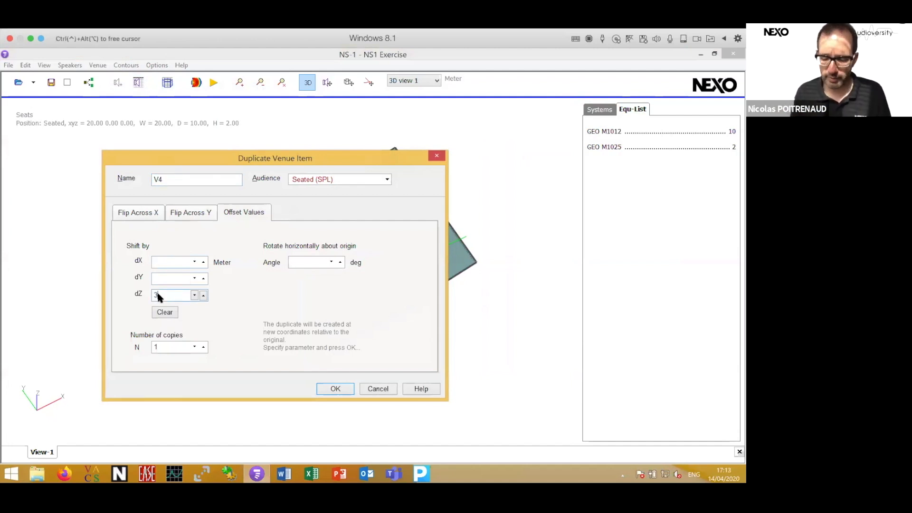
key("Return")
- Calculate the contours with the added balcony and inspect the mapping of the seats beneath it
left_click_drag(499, 406, 513, 350)
left_click(214, 84)
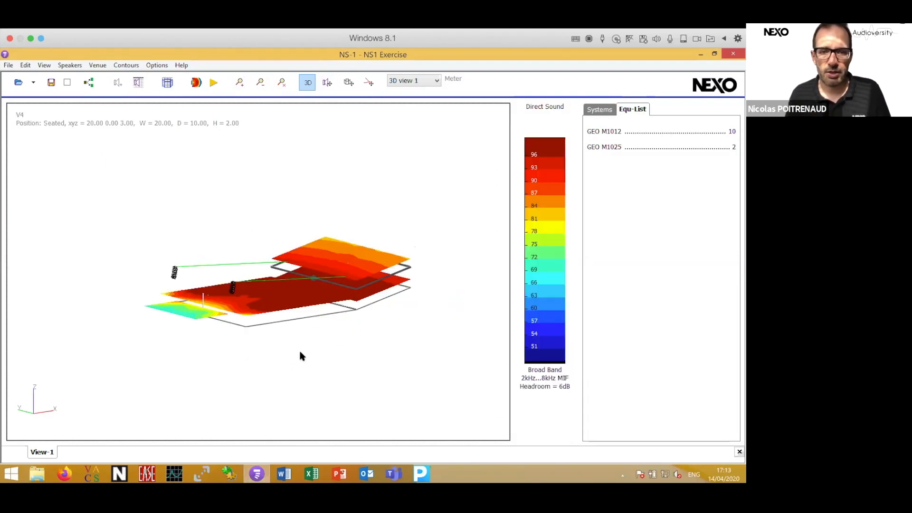
left_click_drag(298, 349, 315, 392)
left_click_drag(403, 351, 361, 366)
- Enable Shadowing in the Venue Contours settings, recalculate the mapping and inspect the seats under the balcony
left_click(196, 84)
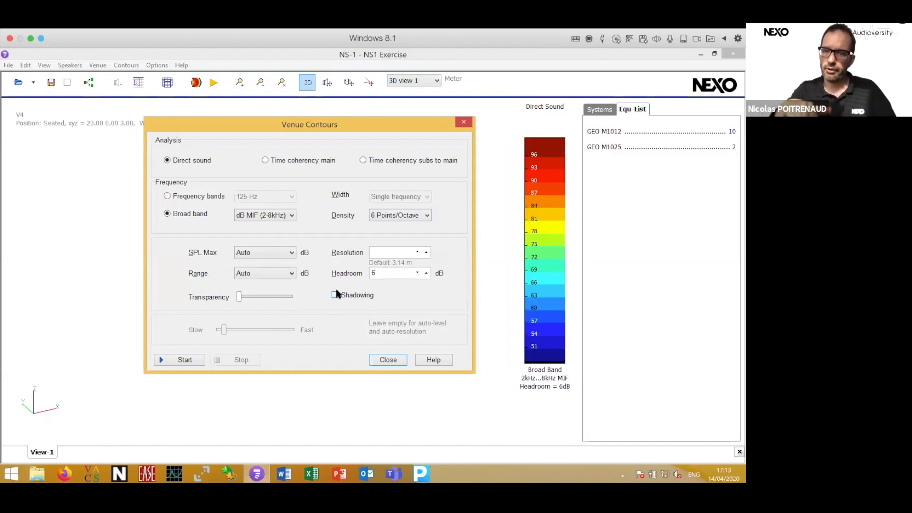
left_click_drag(374, 124, 592, 62)
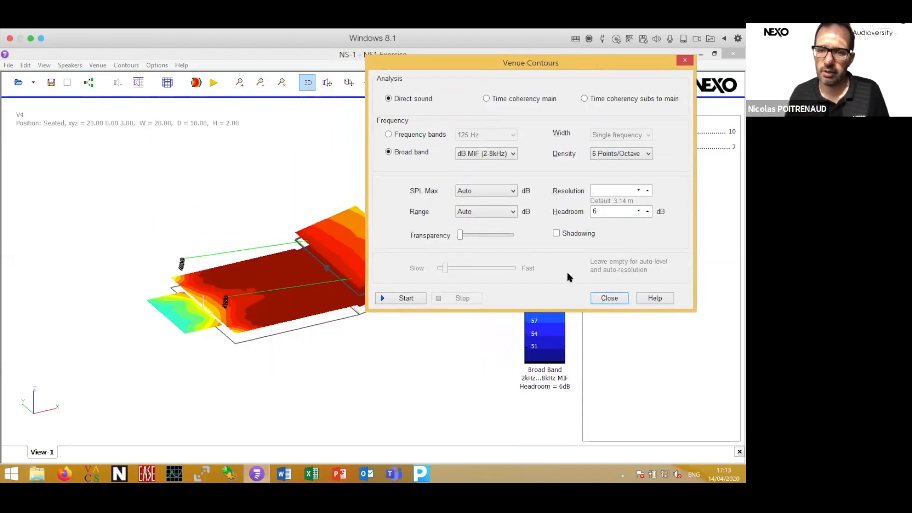
left_click(557, 233)
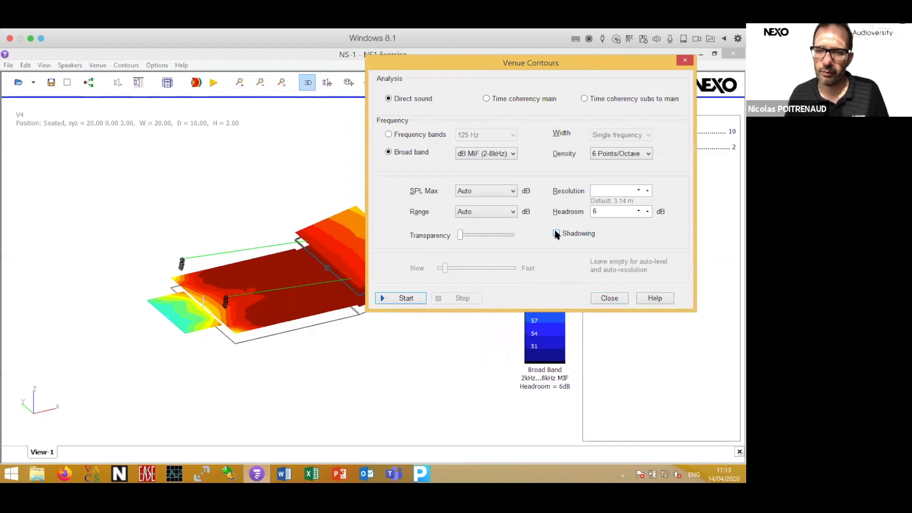
left_click(407, 299)
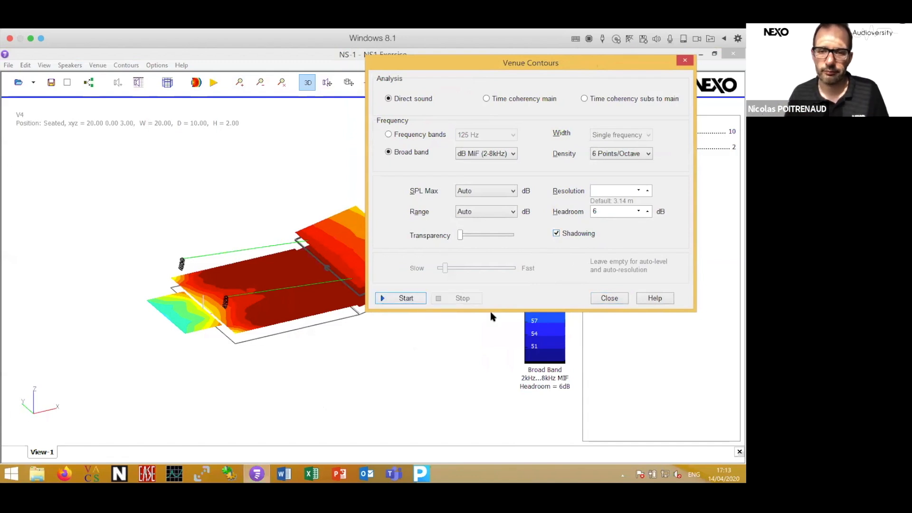
left_click(615, 300)
left_click_drag(407, 337, 419, 376)
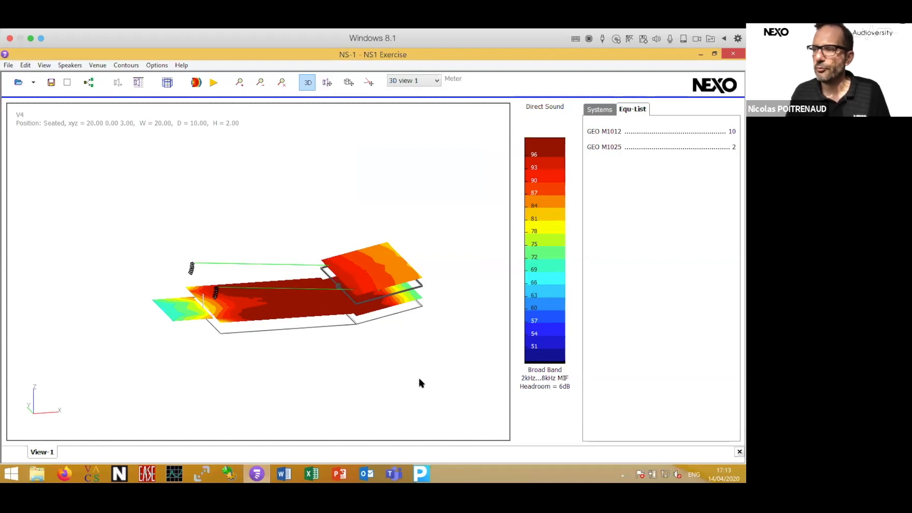
- Open GEO M10 Flown Cluster 1 in an enlarged window, compare the pressure plots of Seats, Stand and V4, and close it
left_click_drag(339, 401, 250, 284)
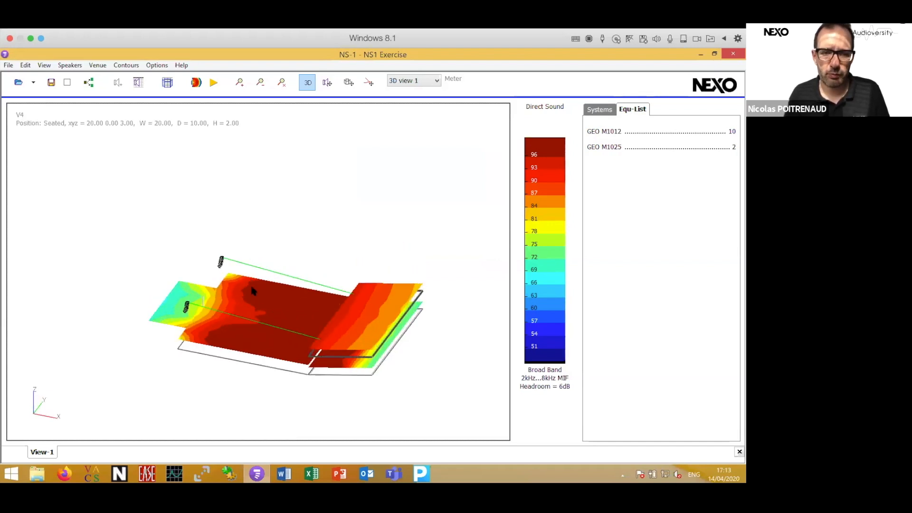
double_click(221, 262)
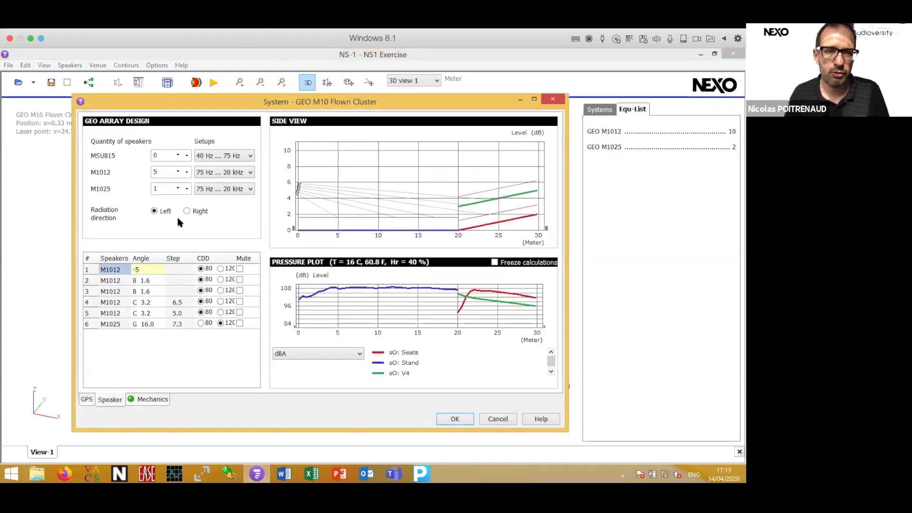
left_click(534, 99)
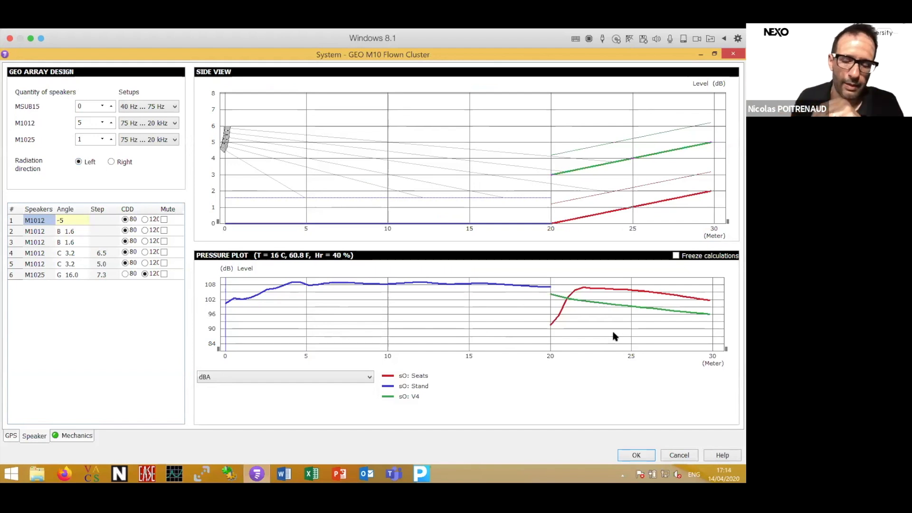
left_click(636, 455)
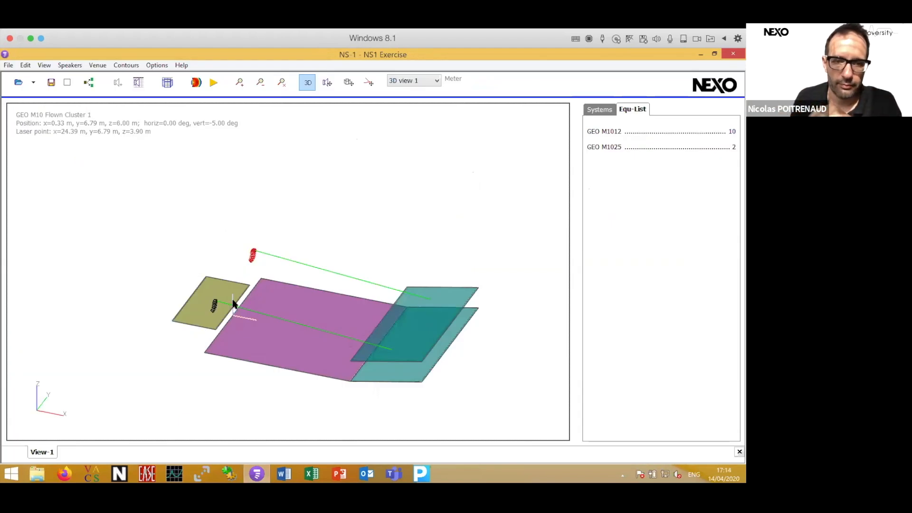
- Set the radiation direction of GEO M10 Flown Cluster 2 to Right and accept the system settings
left_click(214, 305)
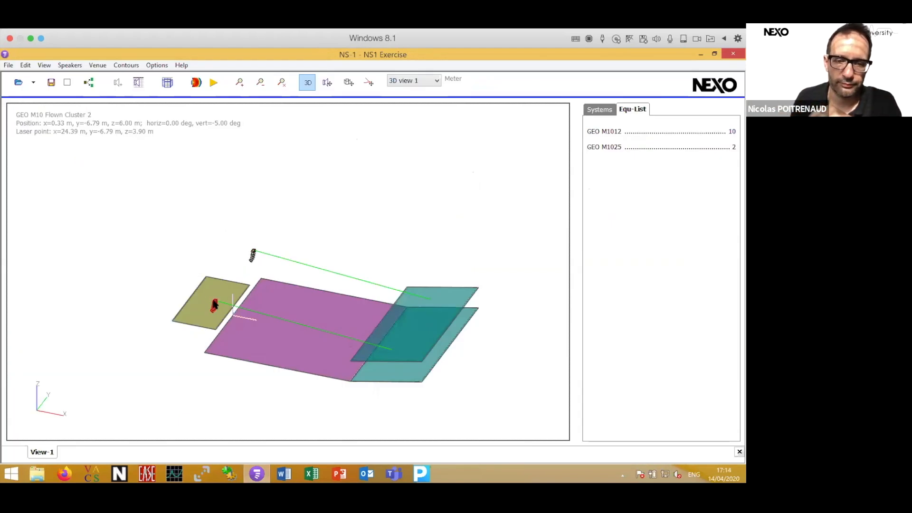
double_click(215, 306)
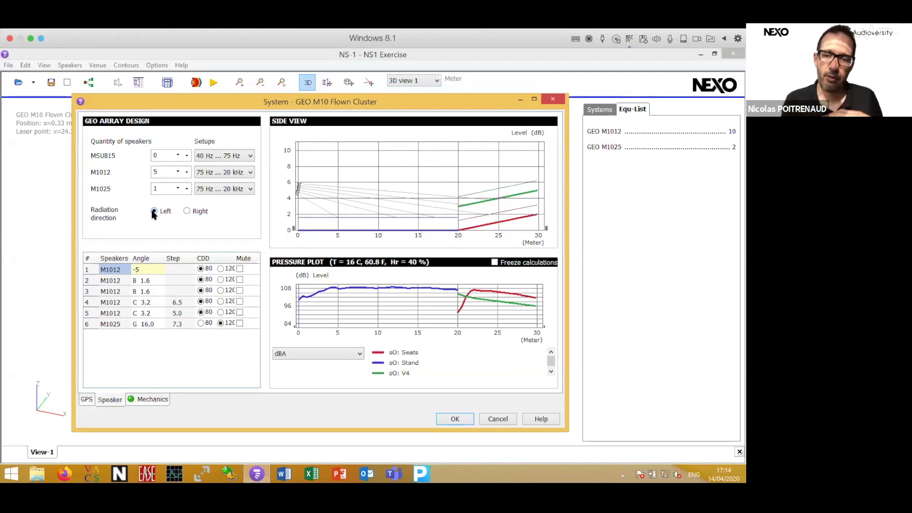
left_click(186, 212)
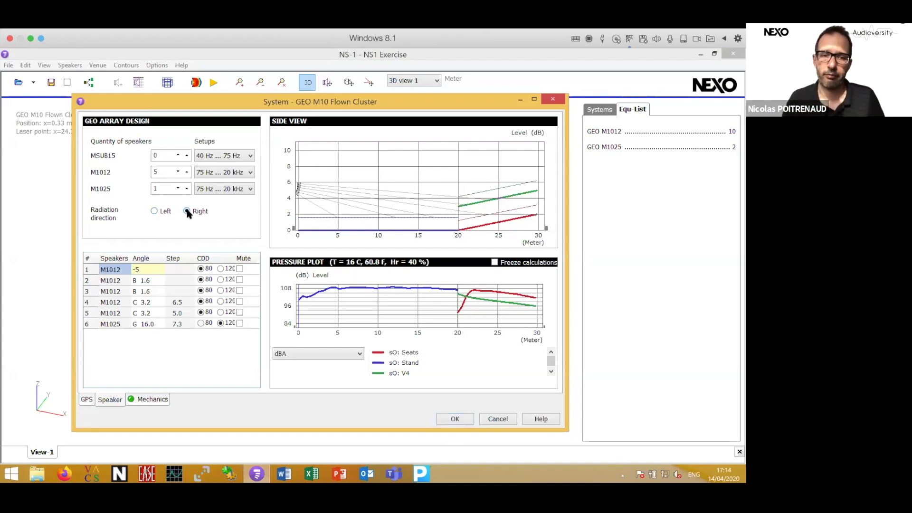
left_click(462, 419)
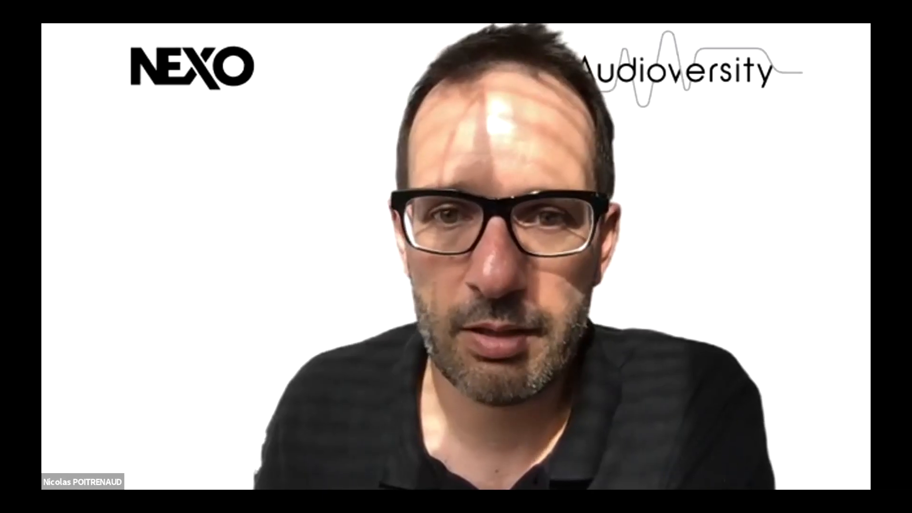